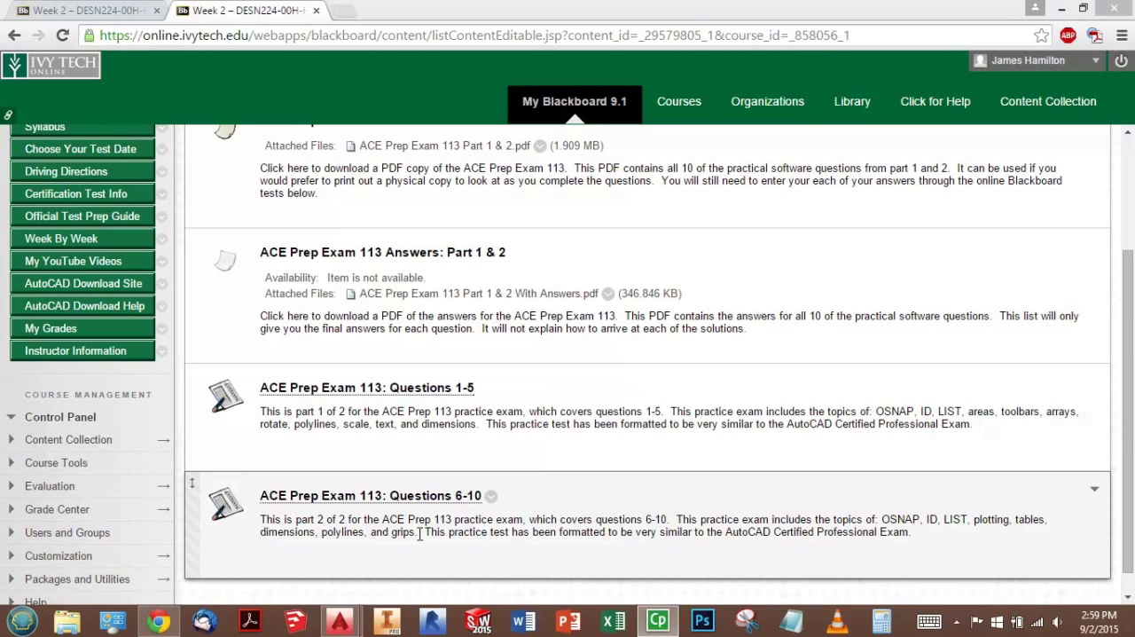
- Open the practice test "ACE Prep Exam 113: Questions 6-10" and begin it
left_click(415, 496)
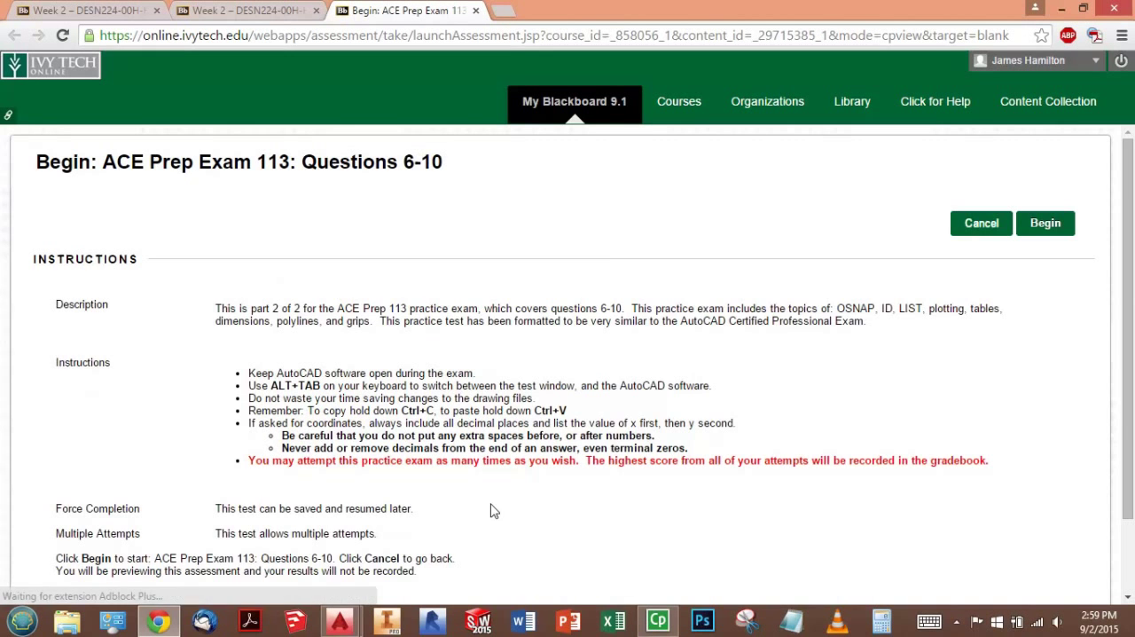
scroll(581, 426, "down", 1)
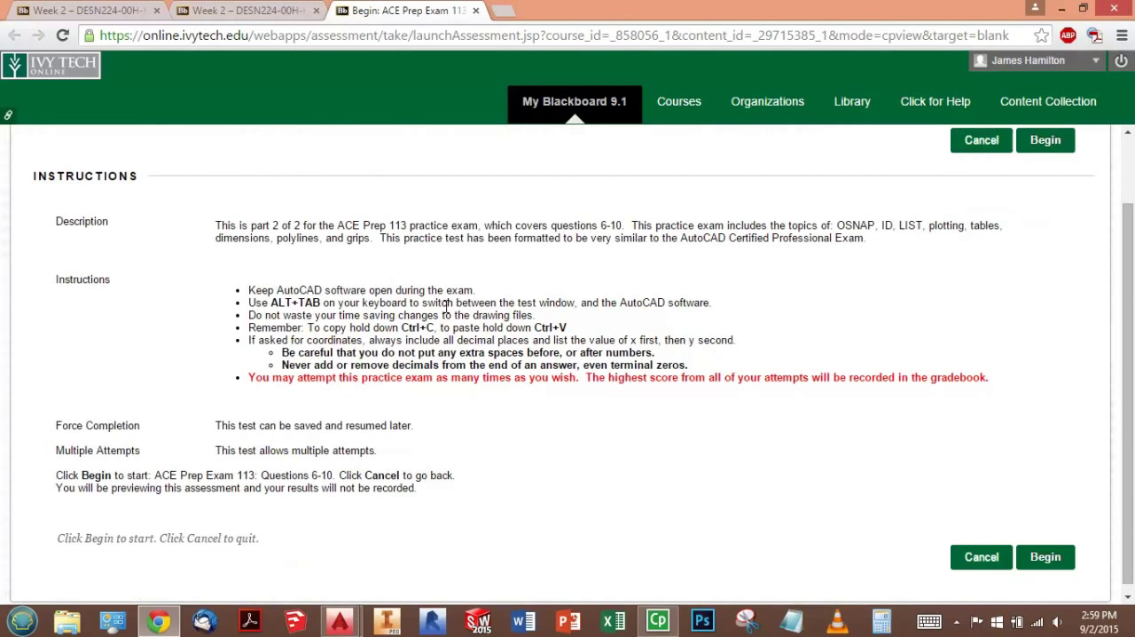
left_click(1029, 565)
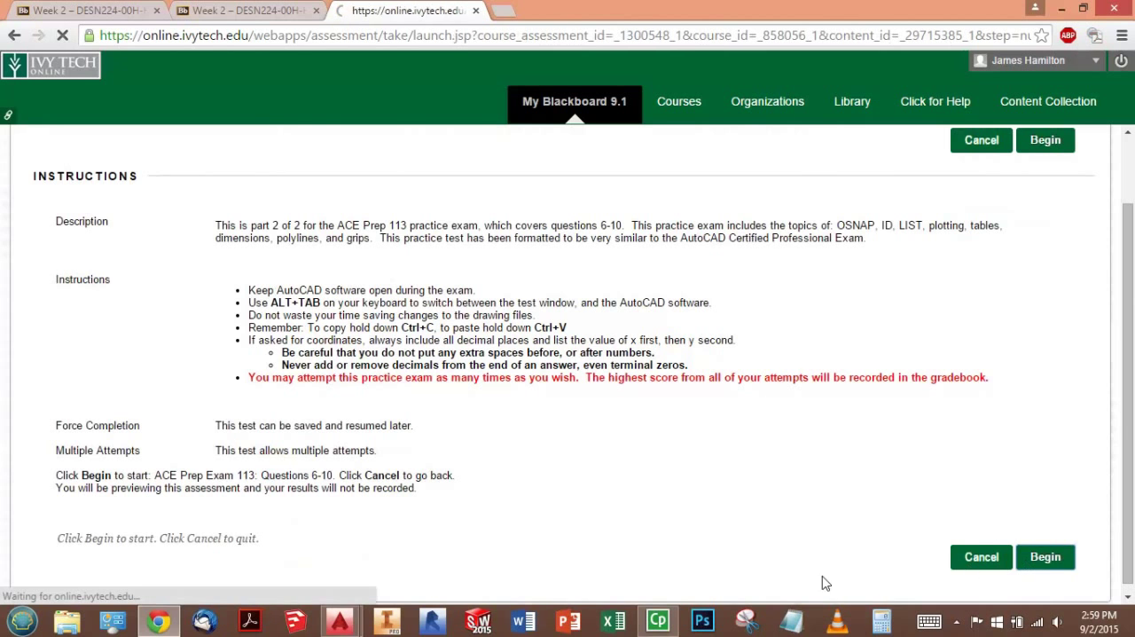
- Read Question 1 on the Display, Extents, Layout and Window plot options, including its dialog image and four answer descriptions
scroll(774, 425, "down", 1)
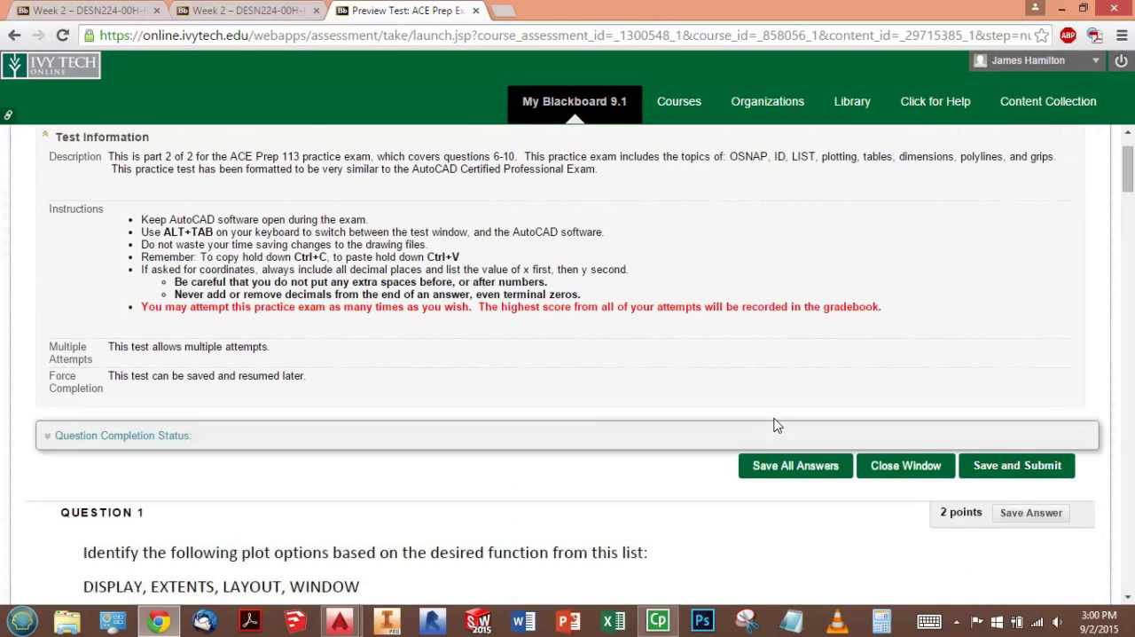
scroll(773, 426, "down", 3)
scroll(623, 419, "down", 1)
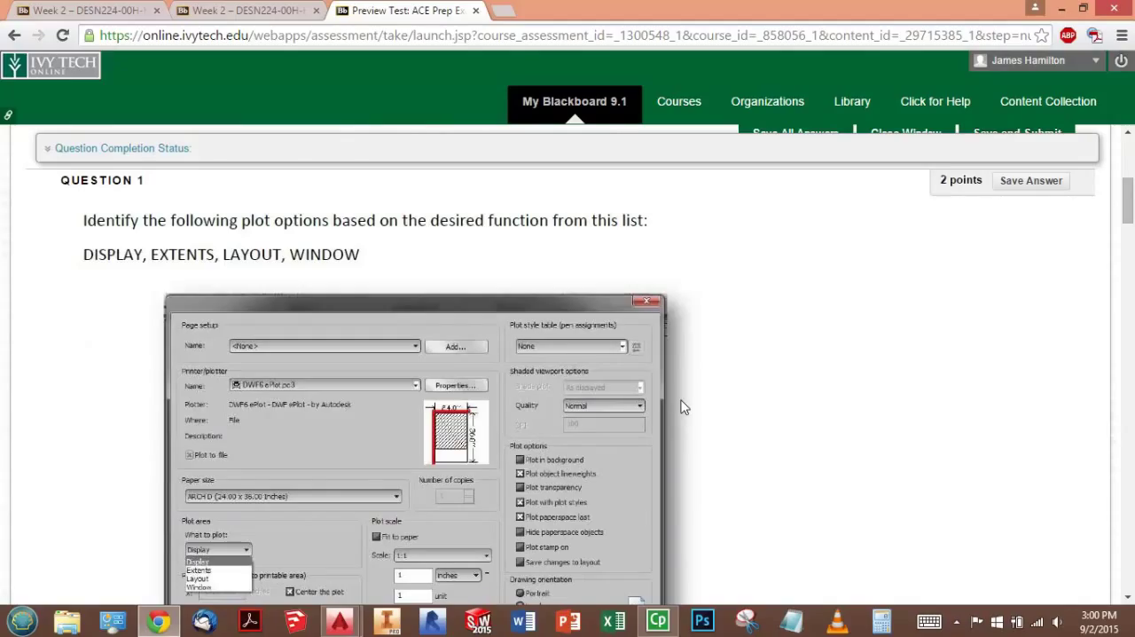
scroll(683, 407, "down", 1)
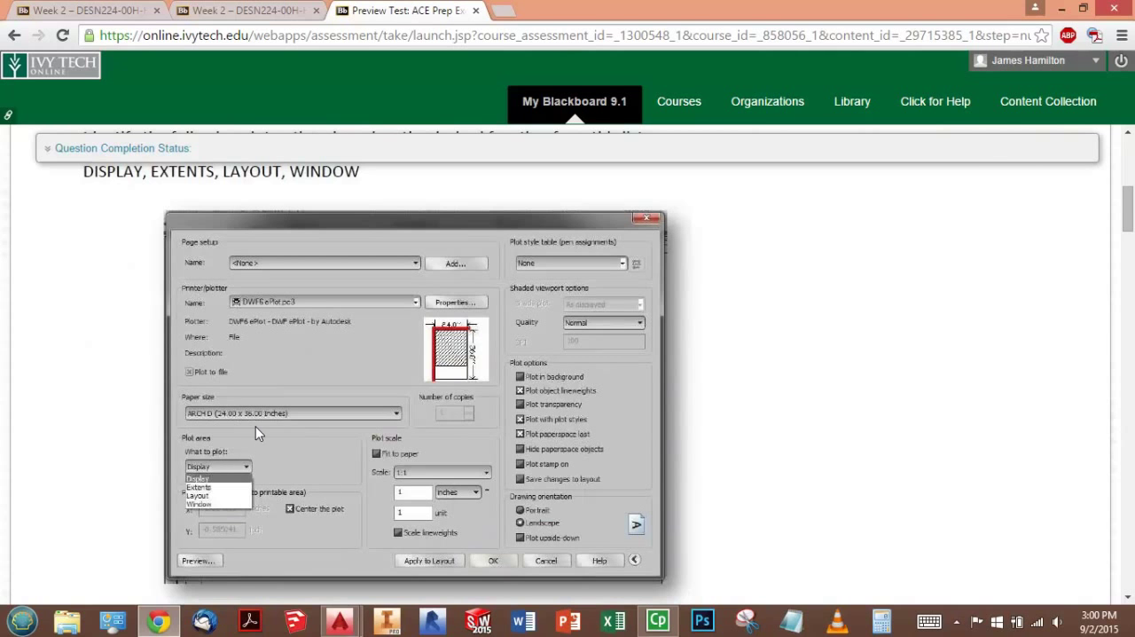
scroll(254, 436, "up", 1)
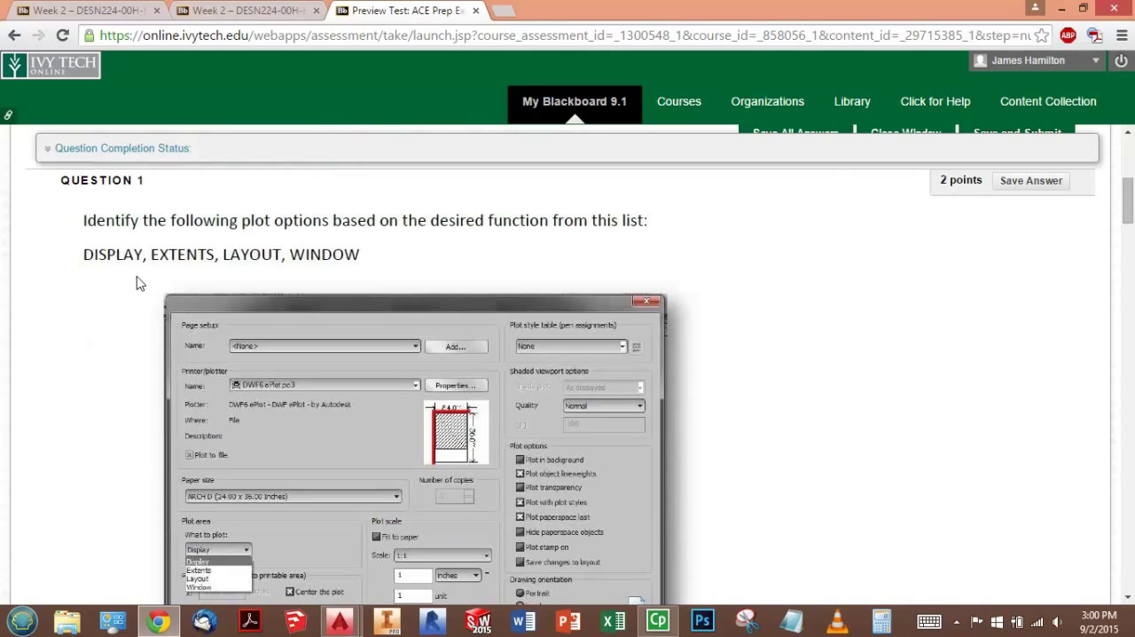
scroll(211, 394, "down", 2)
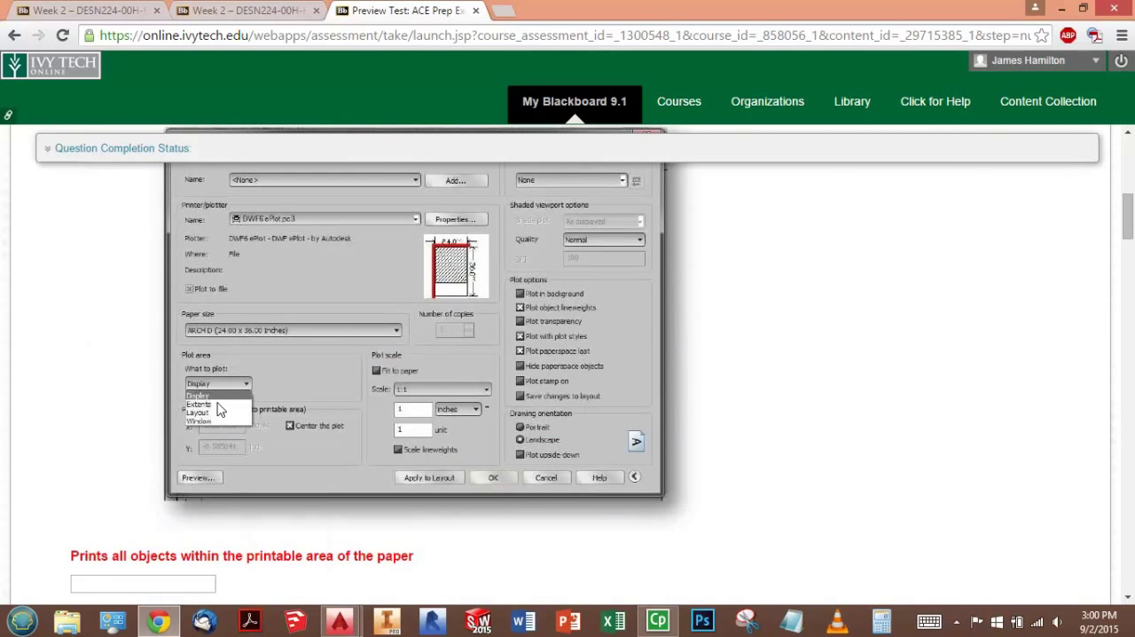
scroll(267, 388, "down", 3)
scroll(271, 396, "up", 1)
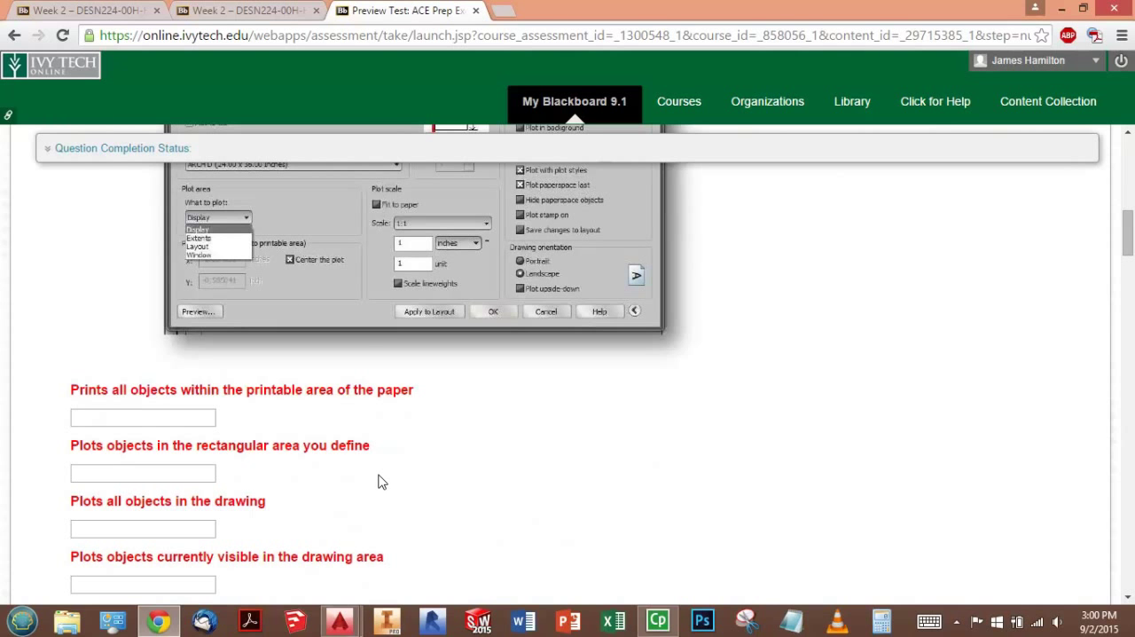
scroll(381, 481, "up", 4)
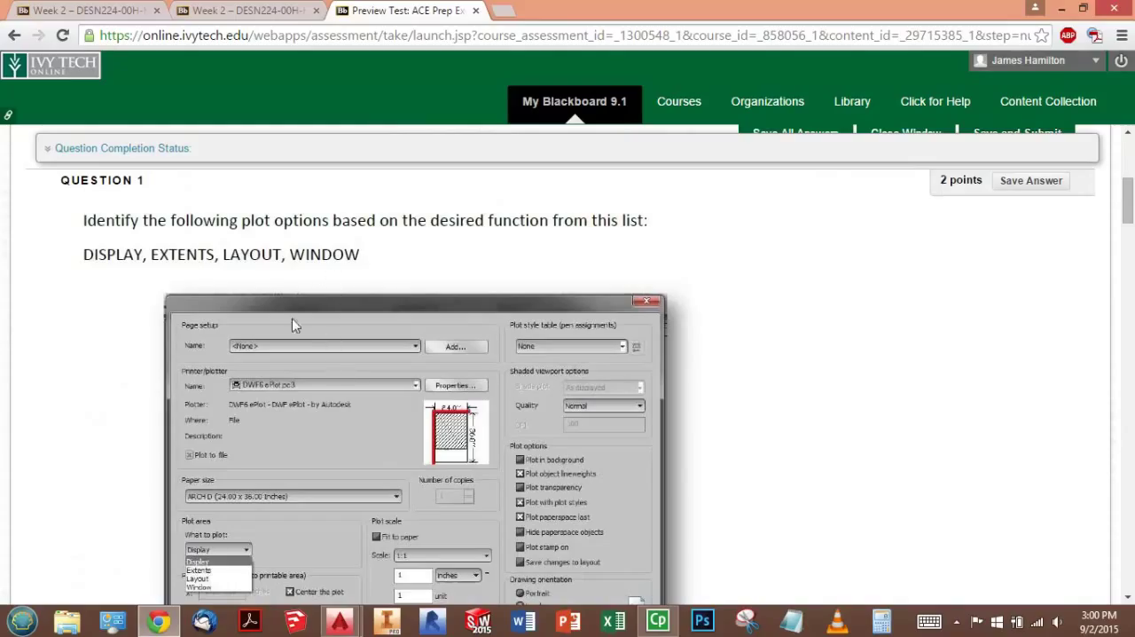
scroll(266, 295, "down", 1)
scroll(265, 294, "down", 2)
scroll(266, 293, "down", 1)
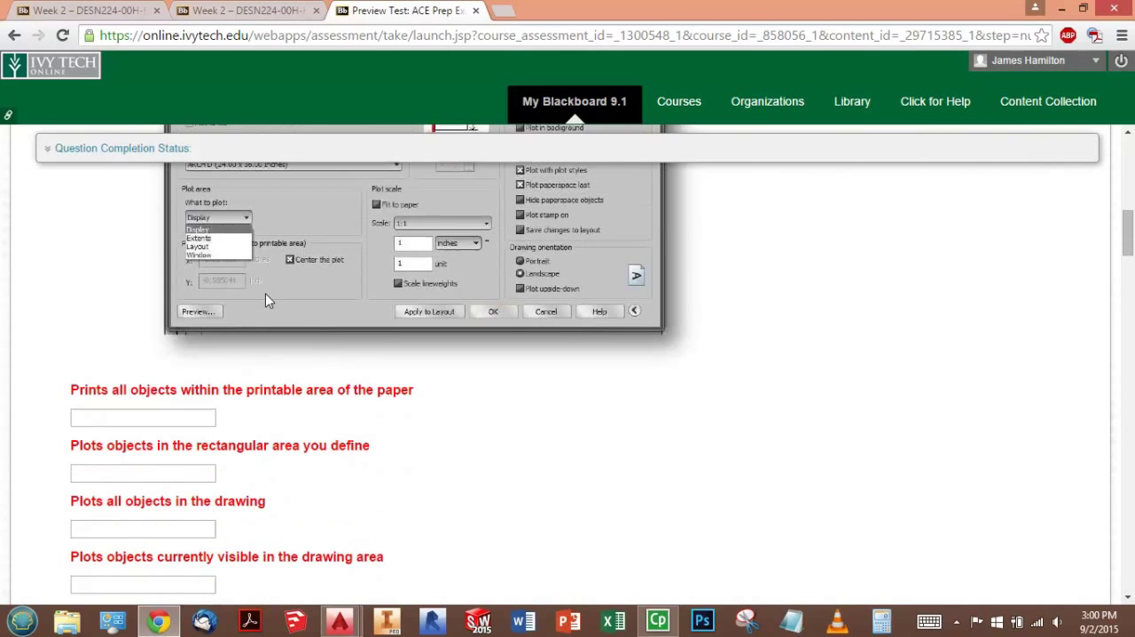
scroll(432, 383, "down", 1)
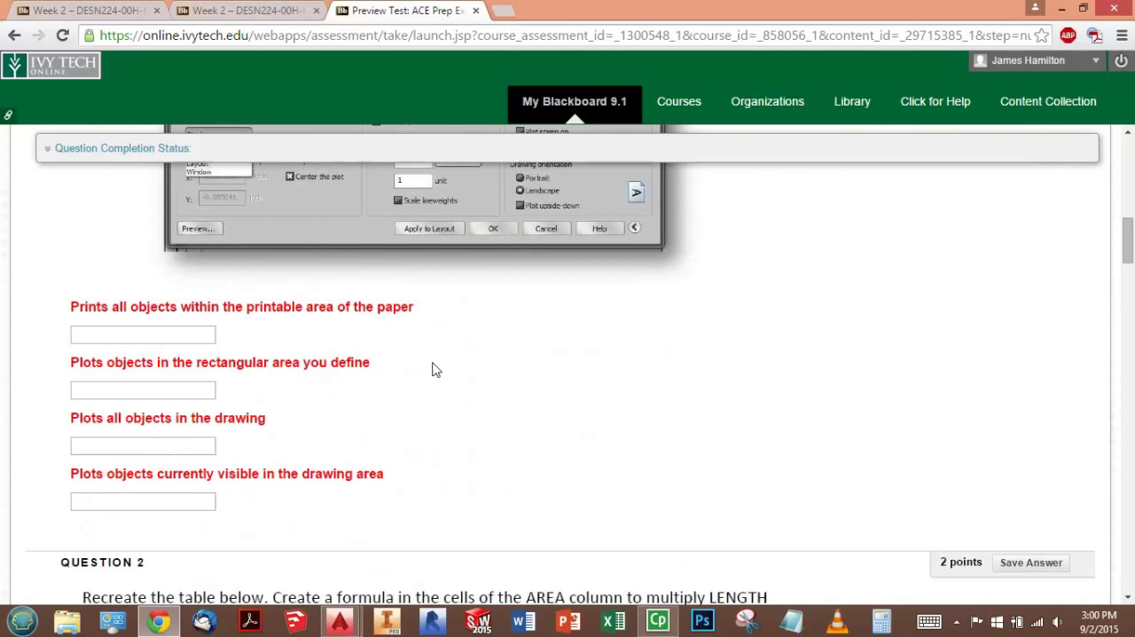
scroll(413, 381, "up", 2)
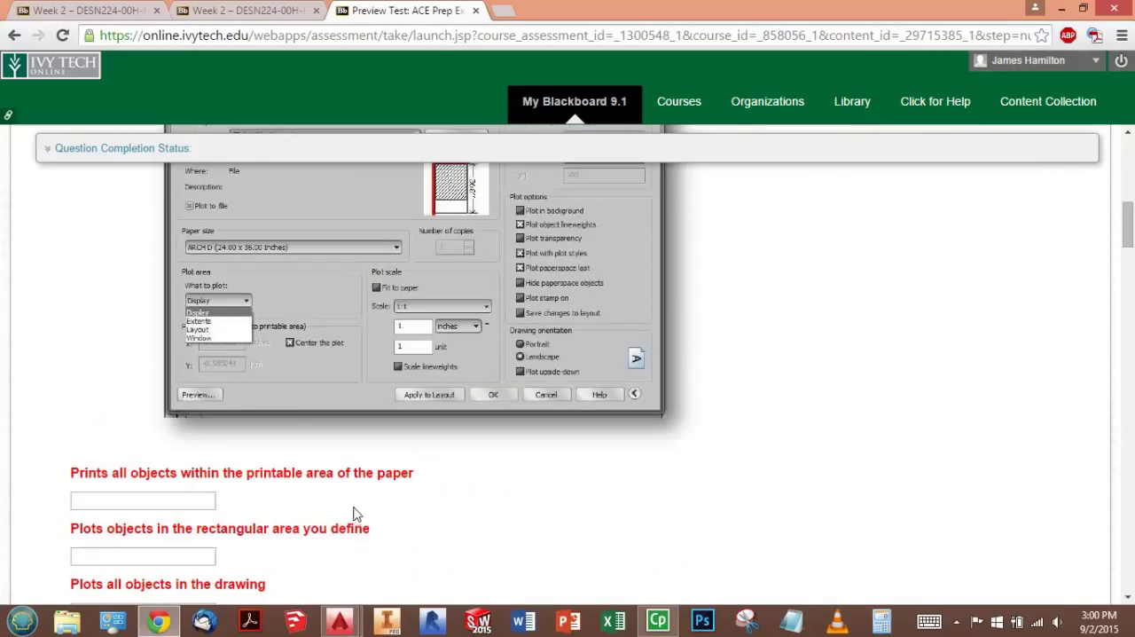
- Switch to Drawing3 in AutoCAD and draw two overlapping circles, the first about 8.28 units in radius and the second slightly smaller
mouse_move(339, 621)
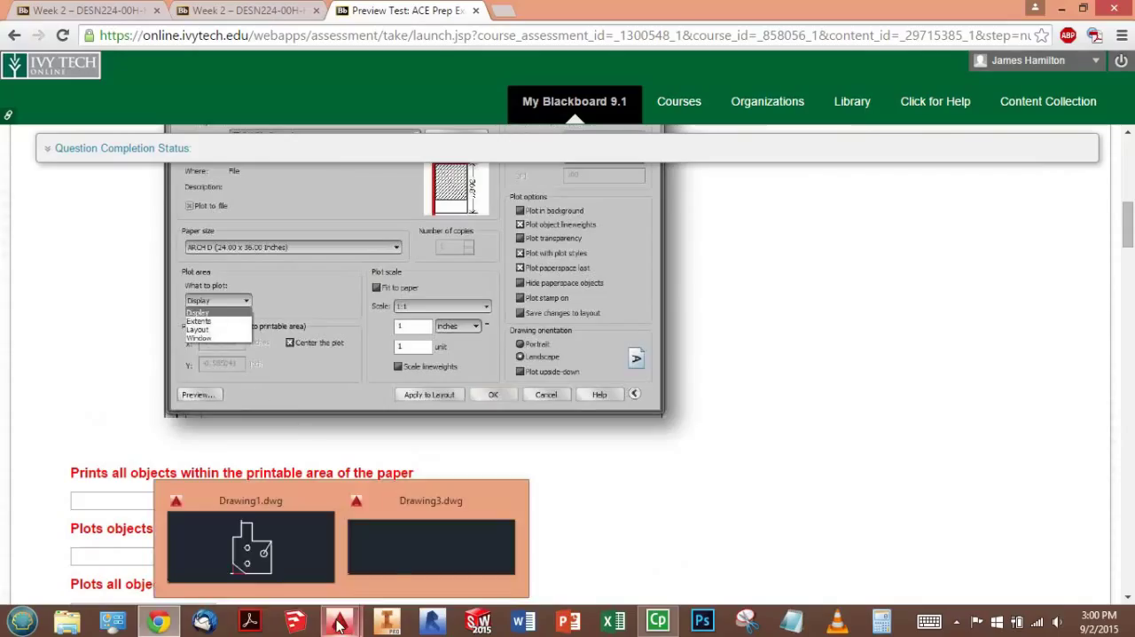
left_click(364, 559)
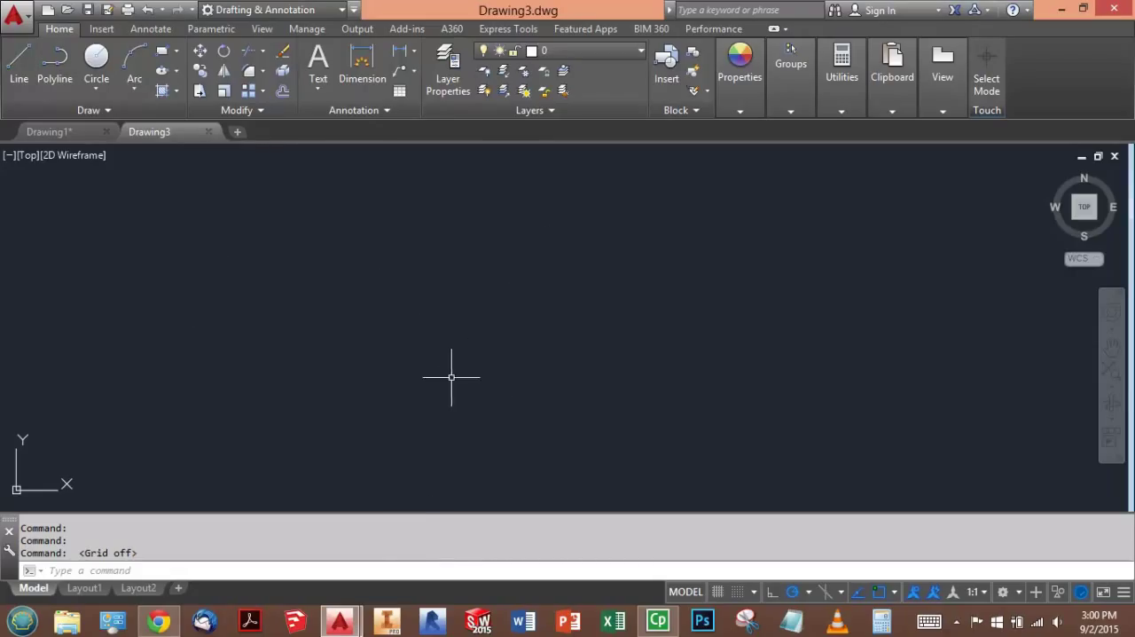
left_click(97, 56)
left_click(268, 267)
key("Return")
left_click(446, 327)
left_click(541, 354)
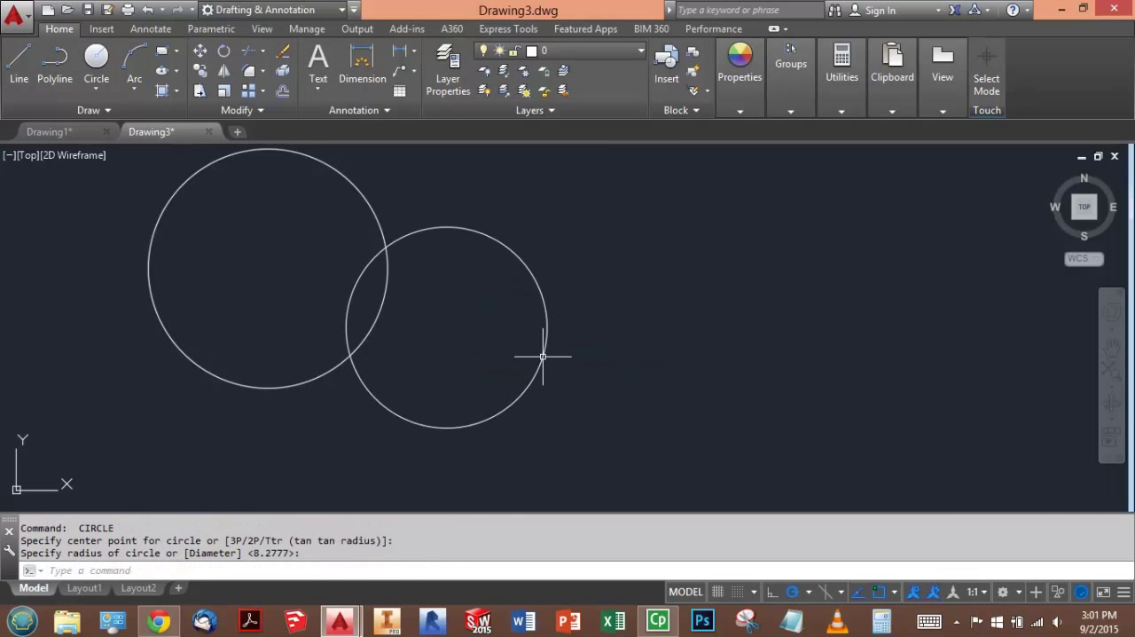
- Copy both circles and paste one copy of the pair next to the originals
left_click(635, 345)
left_click(333, 289)
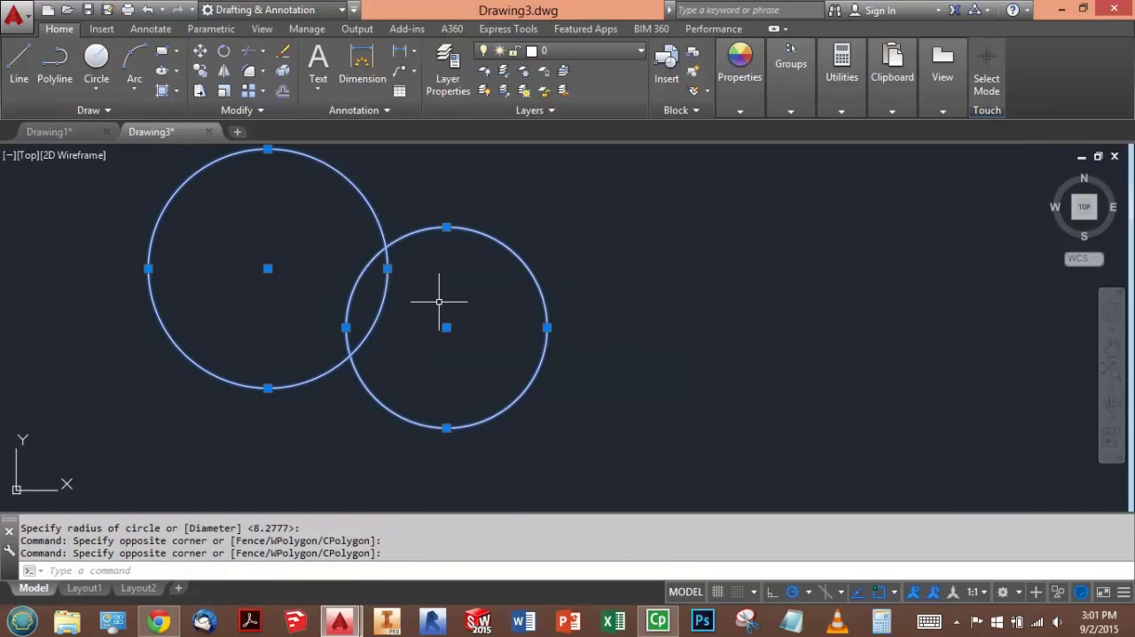
key("ctrl+c")
key("ctrl+v")
scroll(429, 343, "up", 3)
scroll(491, 337, "down", 10)
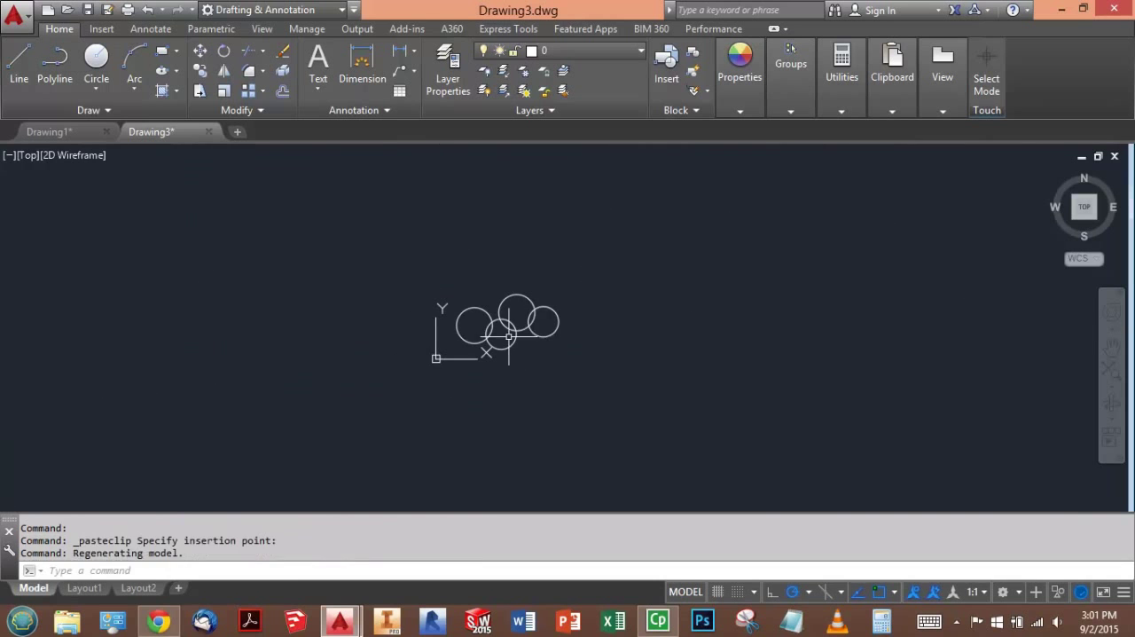
- Paste 17 more copies of the circle pair, scattered on all sides of the origin
key("ctrl+v")
left_click(564, 292)
key("Return")
left_click(534, 313)
key("Return")
left_click(543, 360)
key("Return")
left_click(477, 403)
left_click(394, 276)
key("Return")
left_click(467, 226)
key("Return")
left_click(557, 202)
key("Return")
left_click(670, 244)
key("Return")
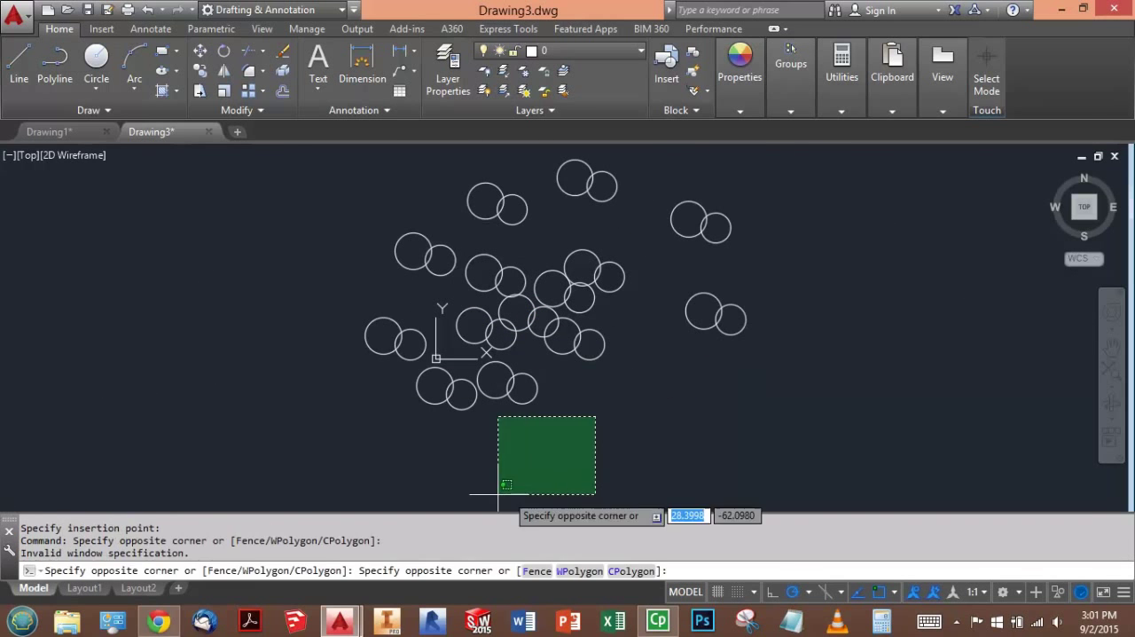
left_click(320, 415)
key("Return")
left_click(272, 307)
key("Return")
left_click(312, 230)
key("Return")
left_click(392, 198)
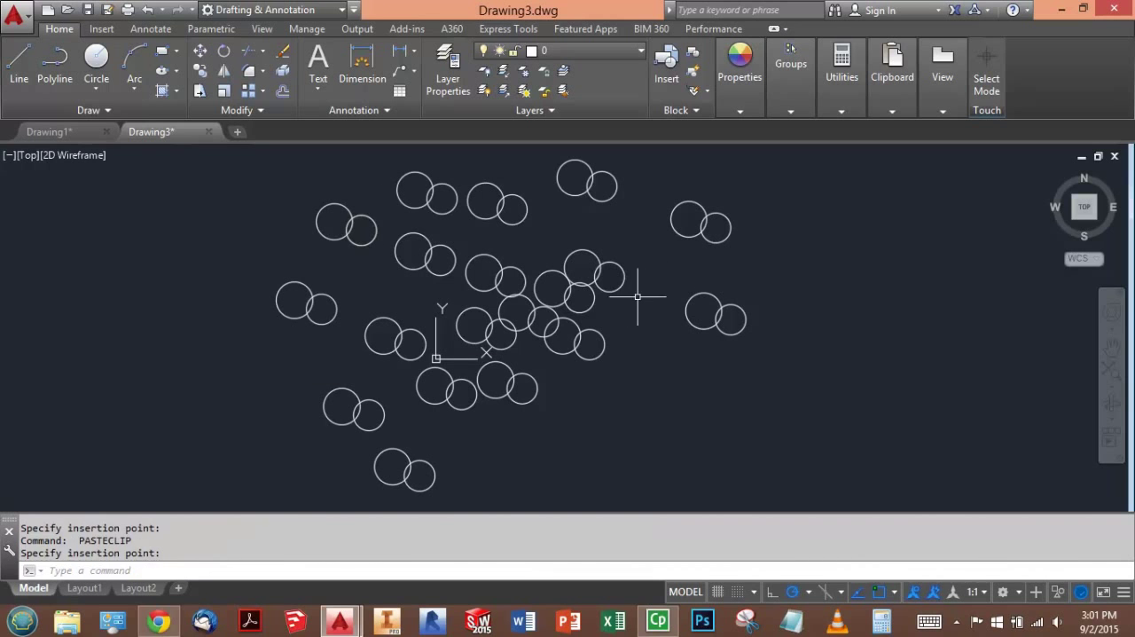
key("Escape")
key("Escape")
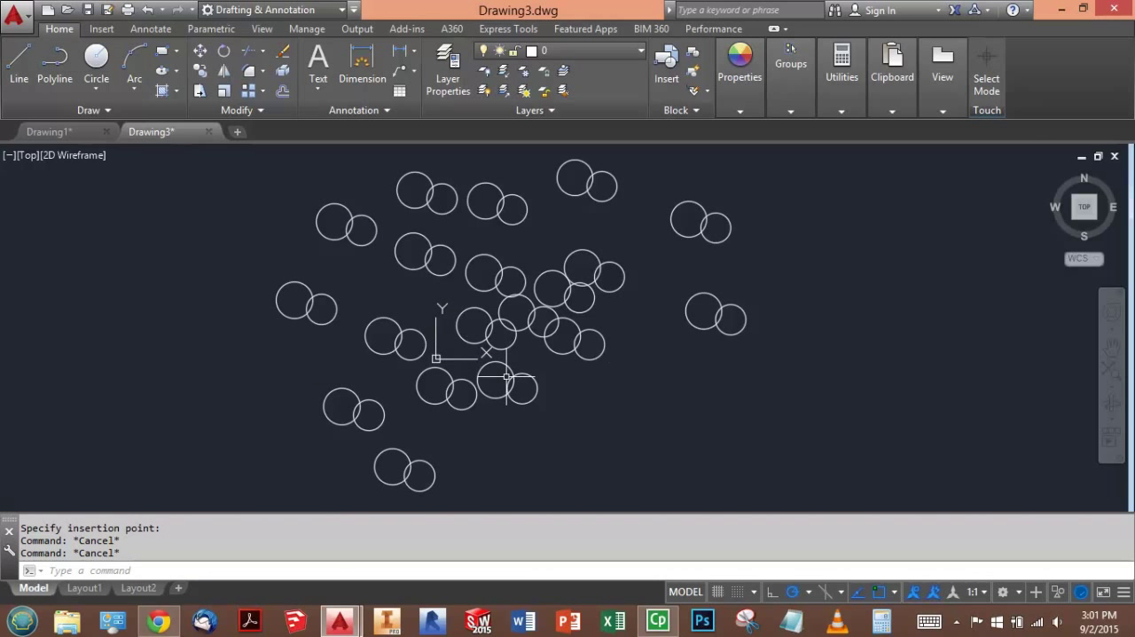
- Start the Plot command and choose the Canon MG3500 series Printer as the plotter
type("plot")
key("Return")
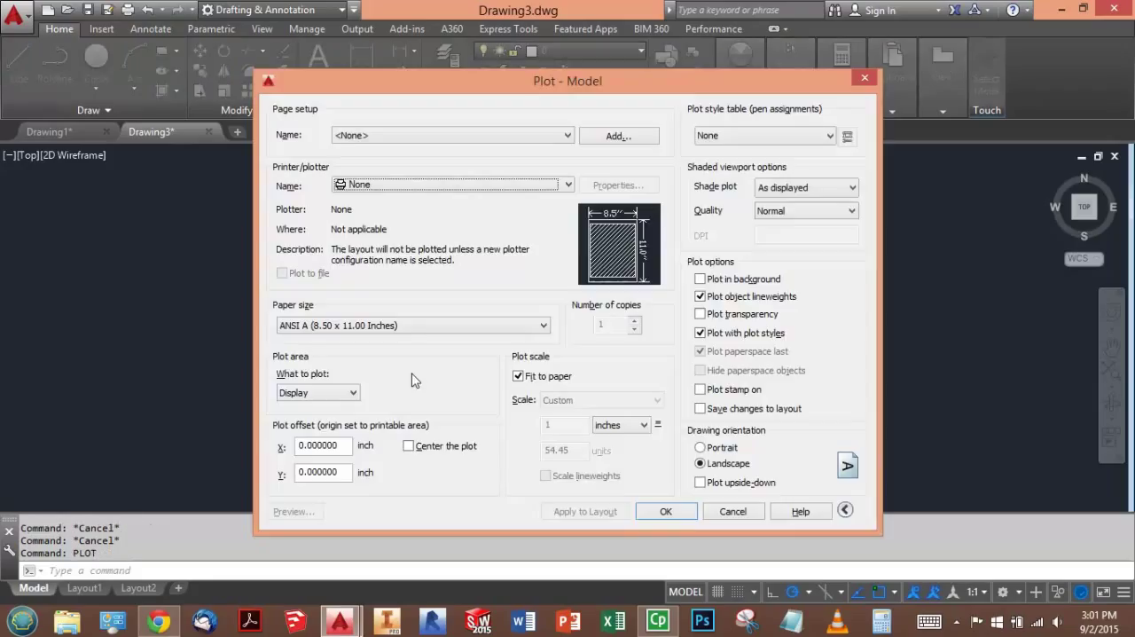
left_click(403, 186)
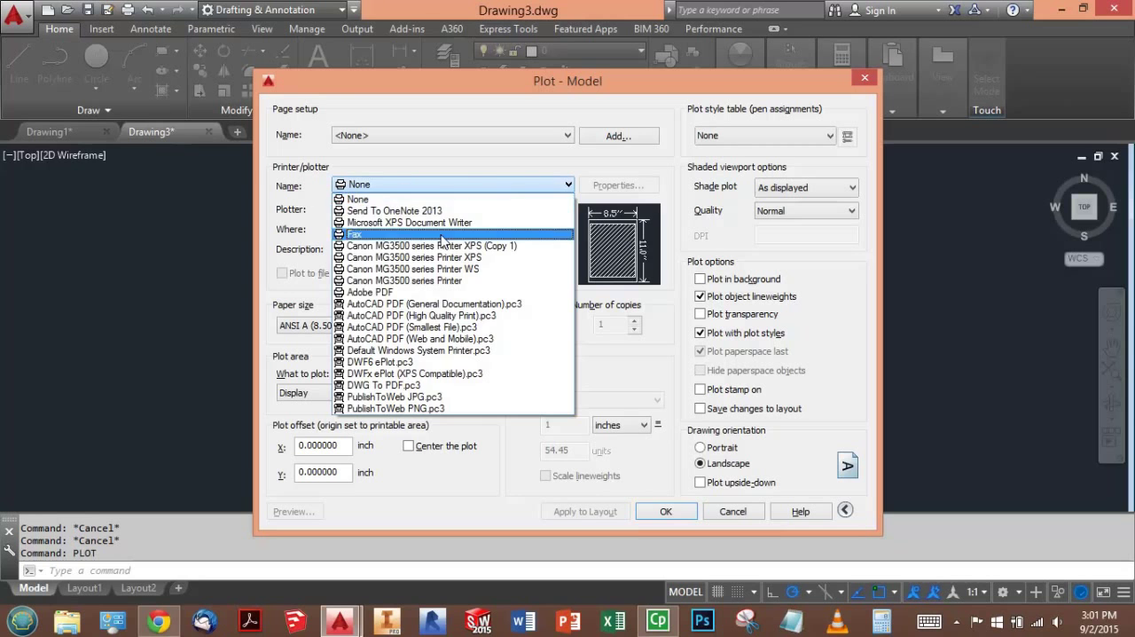
left_click(439, 280)
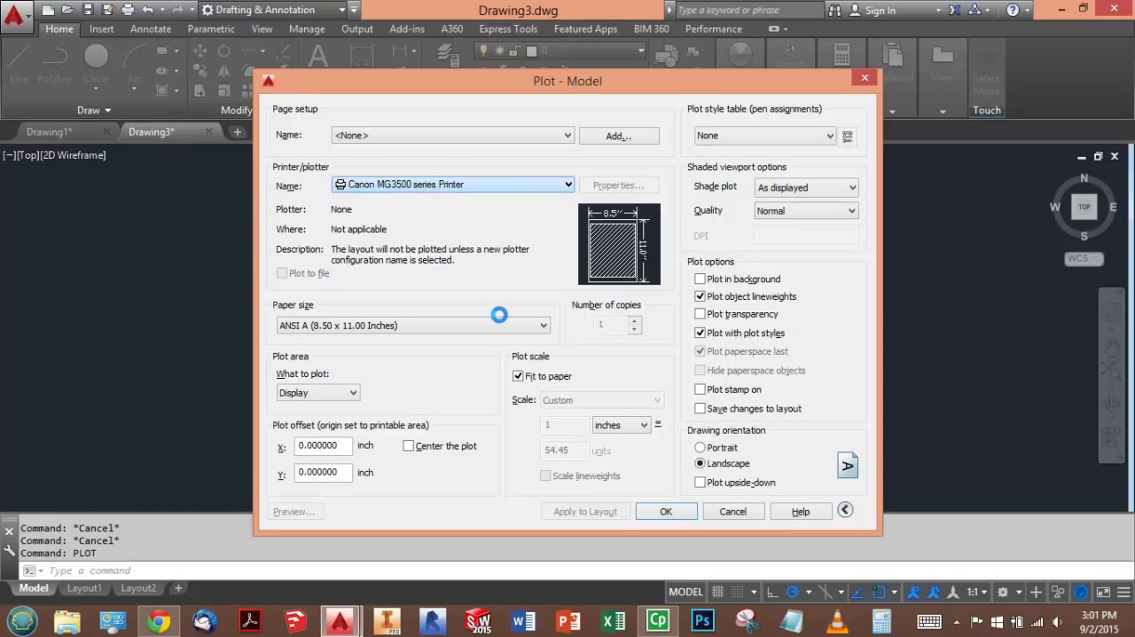
- Set the plot area to Display and center the plot on the paper
left_click(353, 396)
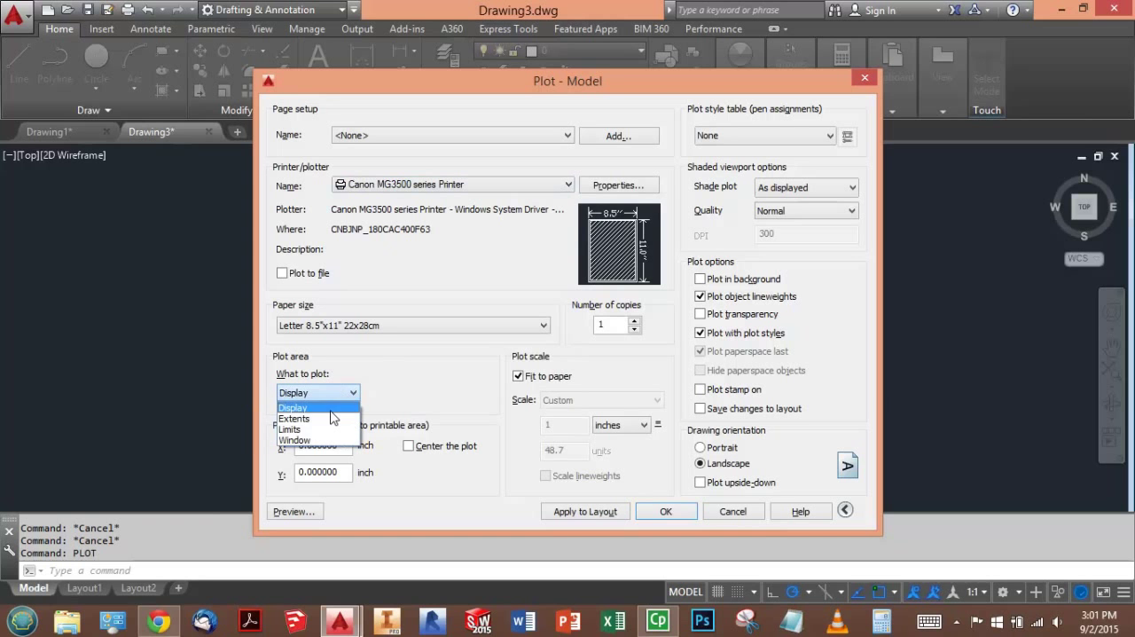
left_click(331, 410)
left_click(411, 447)
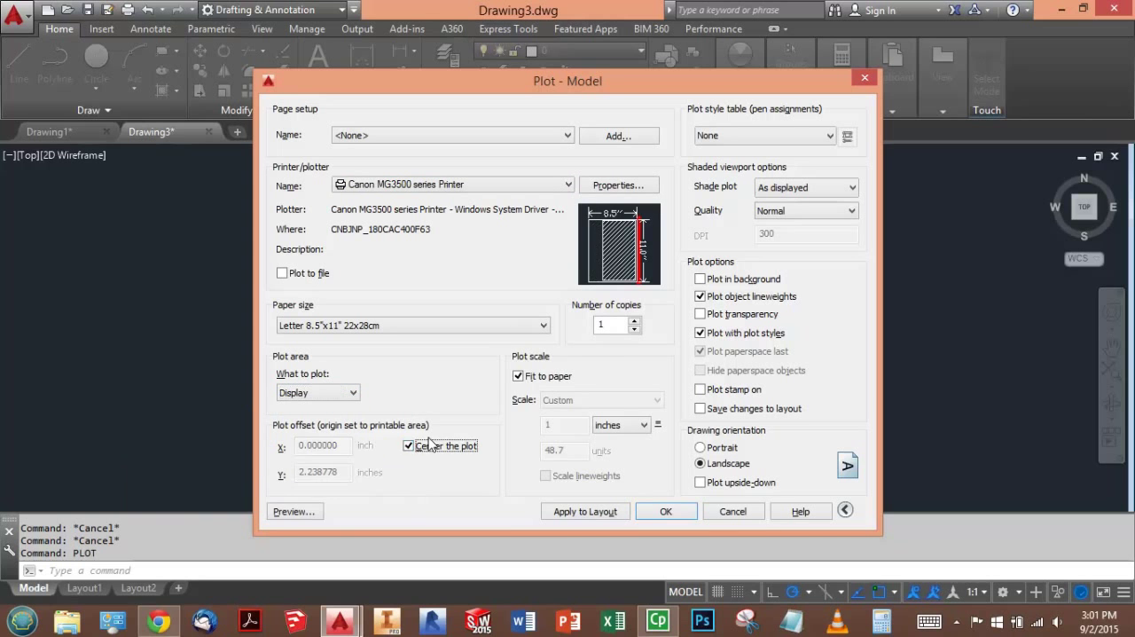
- Preview the centered Display plot fitted to the paper, and return to the plot settings
left_click(294, 511)
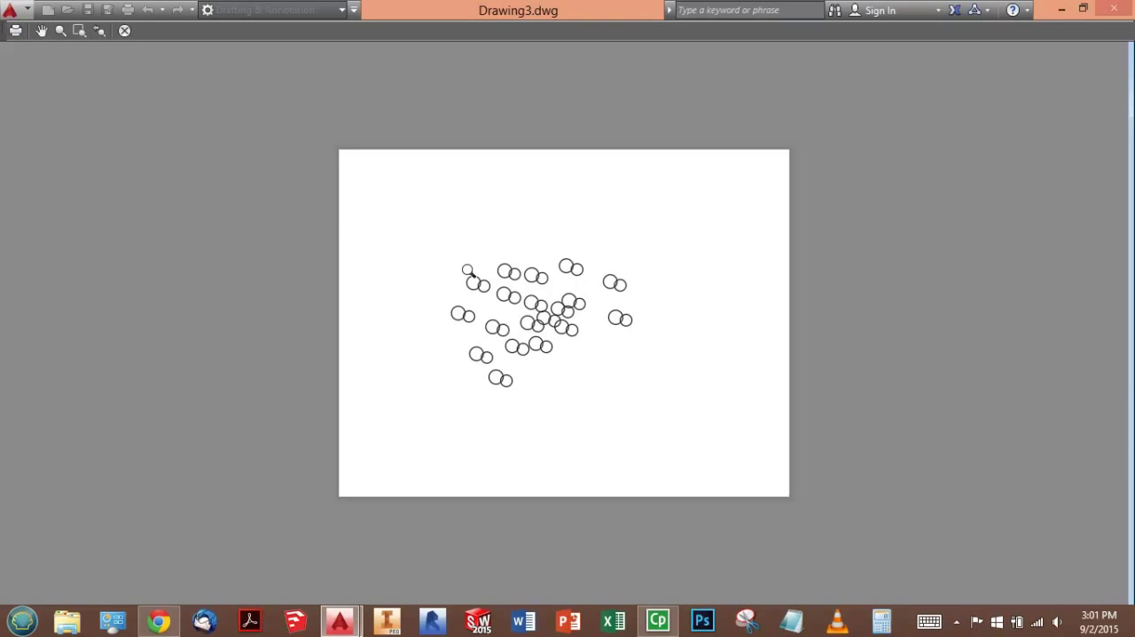
right_click(536, 293)
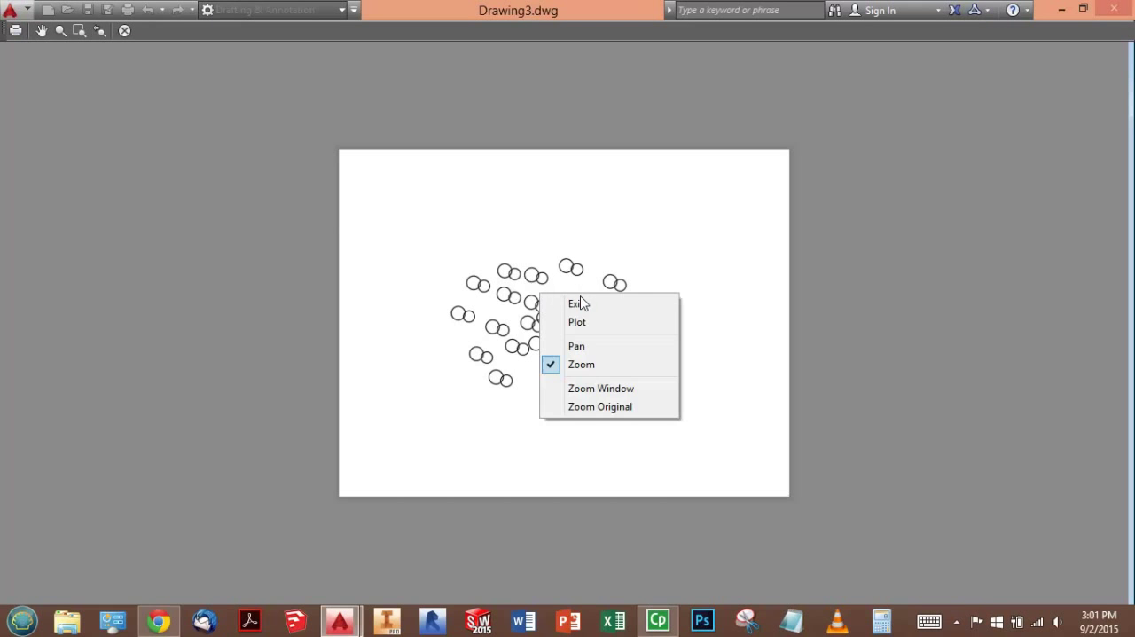
left_click(553, 301)
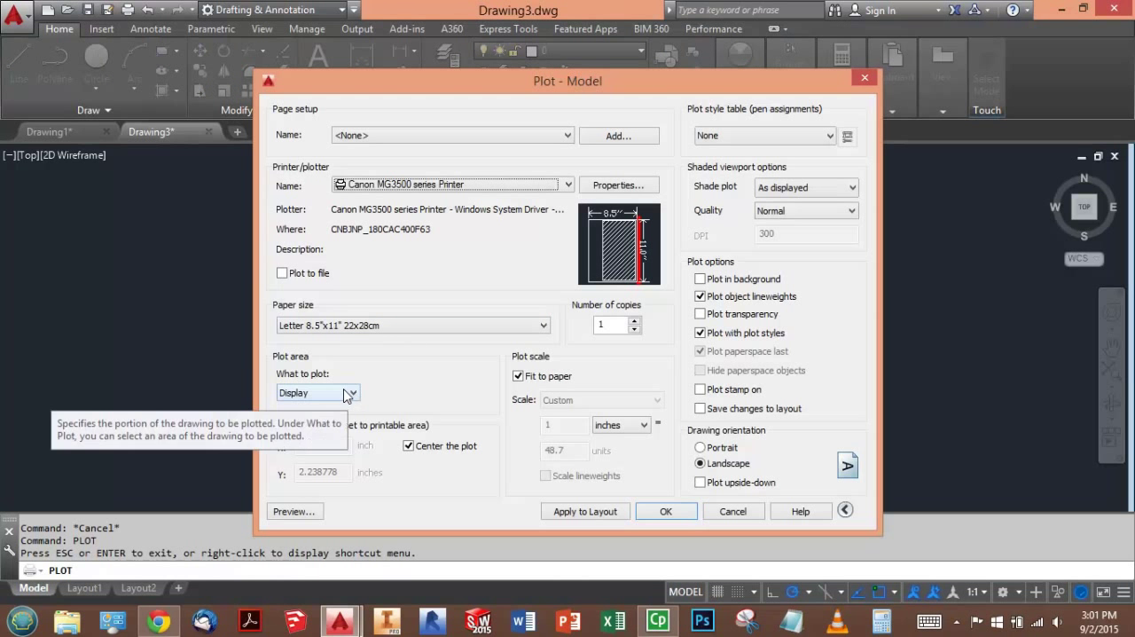
- Turn off Fit to paper and set the plot scale to 1:1
left_click(518, 376)
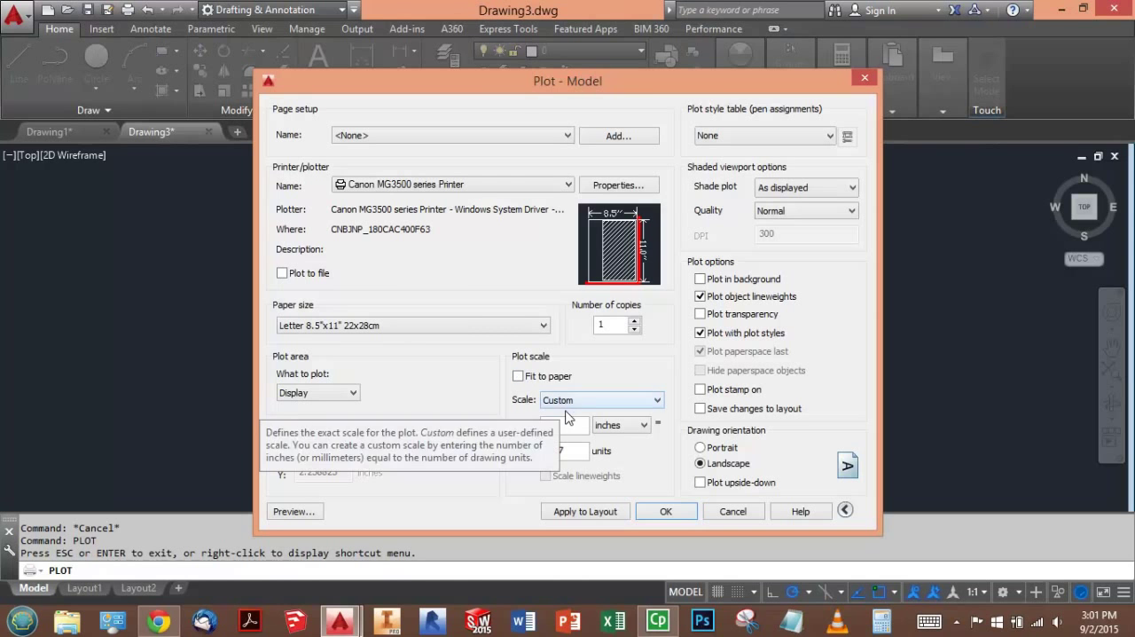
left_click(581, 400)
left_click(552, 93)
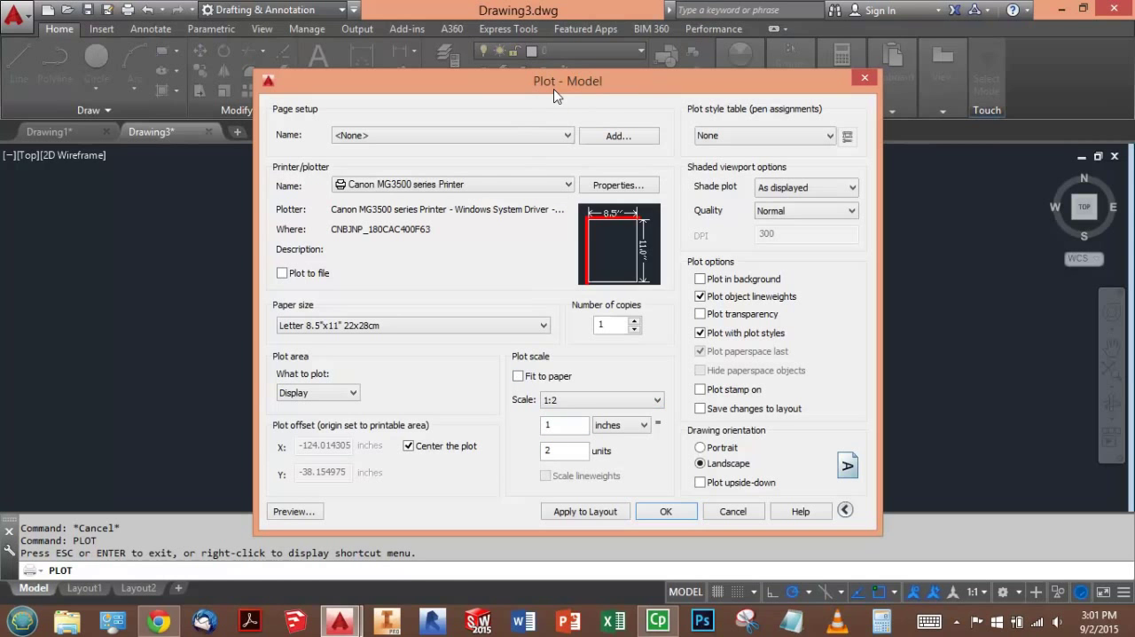
left_click(594, 401)
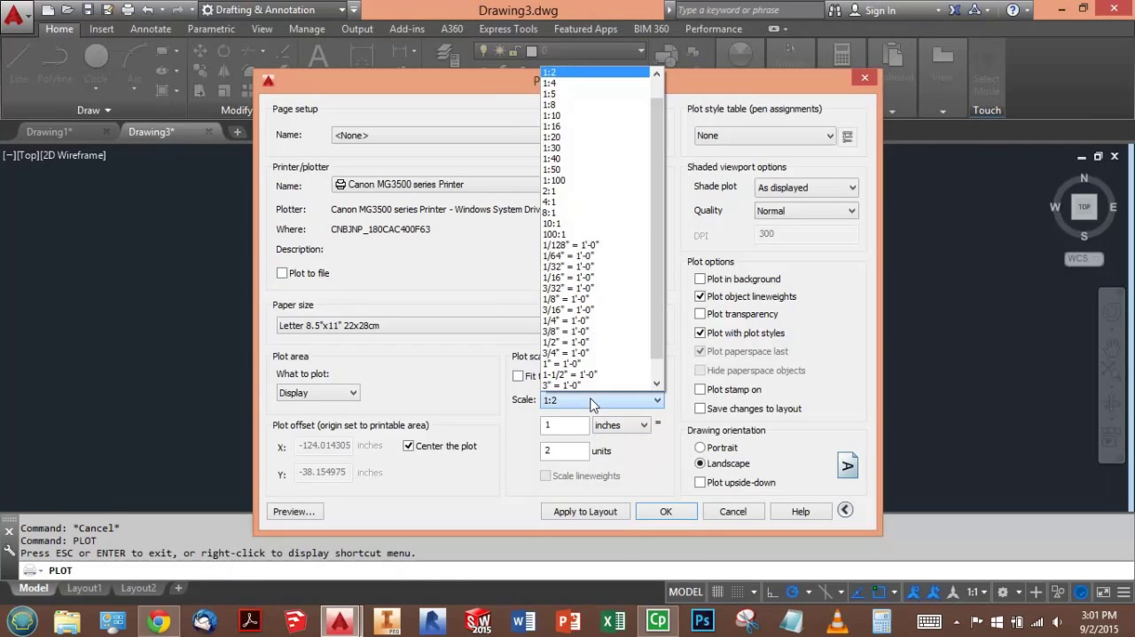
scroll(575, 97, "up", 1)
left_click(572, 97)
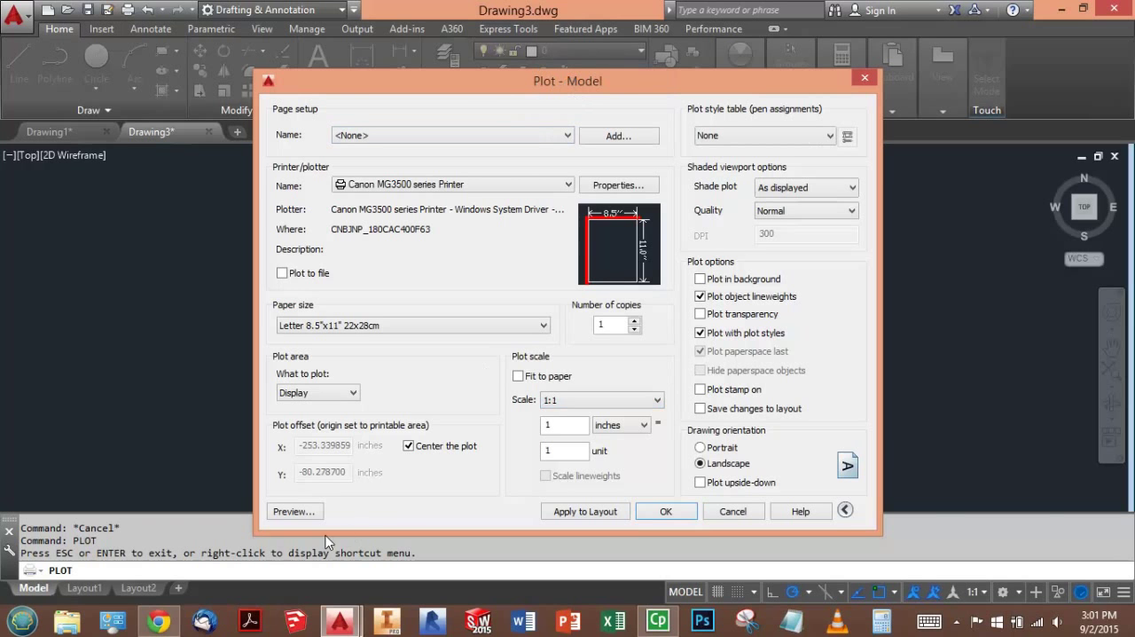
- Preview the Display plot at 1:1 scale and return to the plot settings
left_click(307, 512)
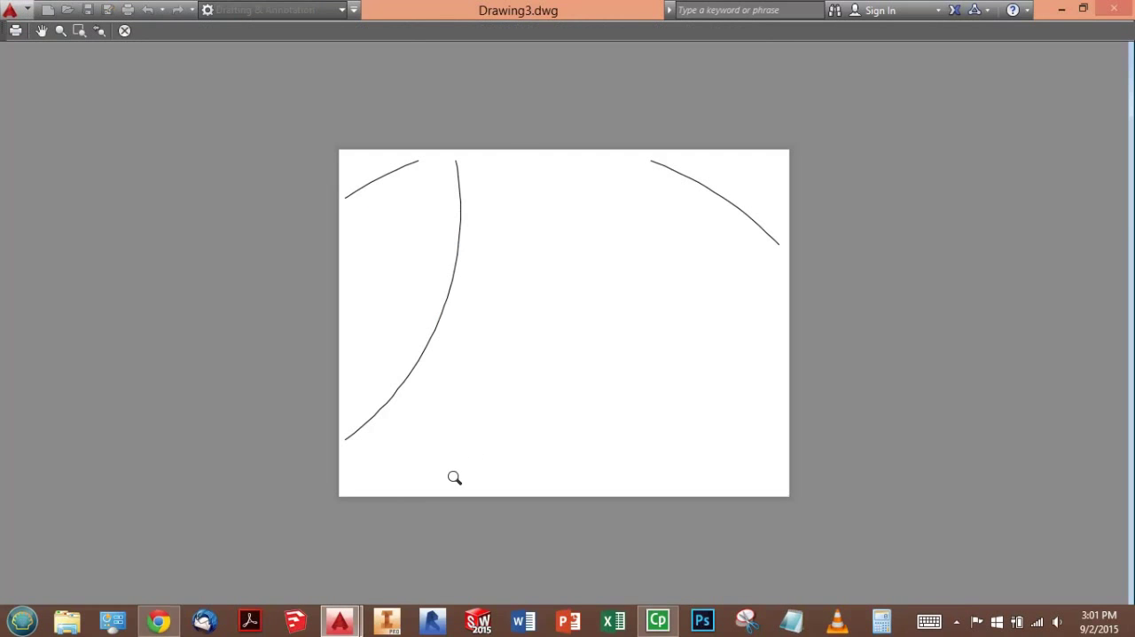
right_click(524, 326)
left_click(558, 336)
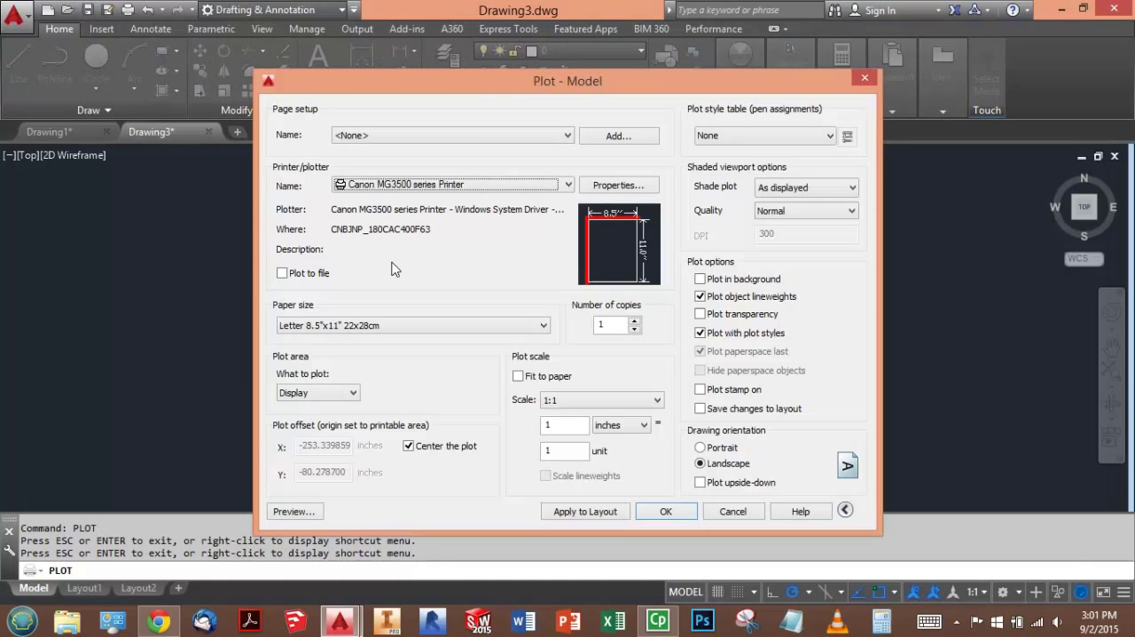
- Turn Fit to paper back on and cancel the plot to zoom in on the circles in the middle of the drawing
left_click(562, 377)
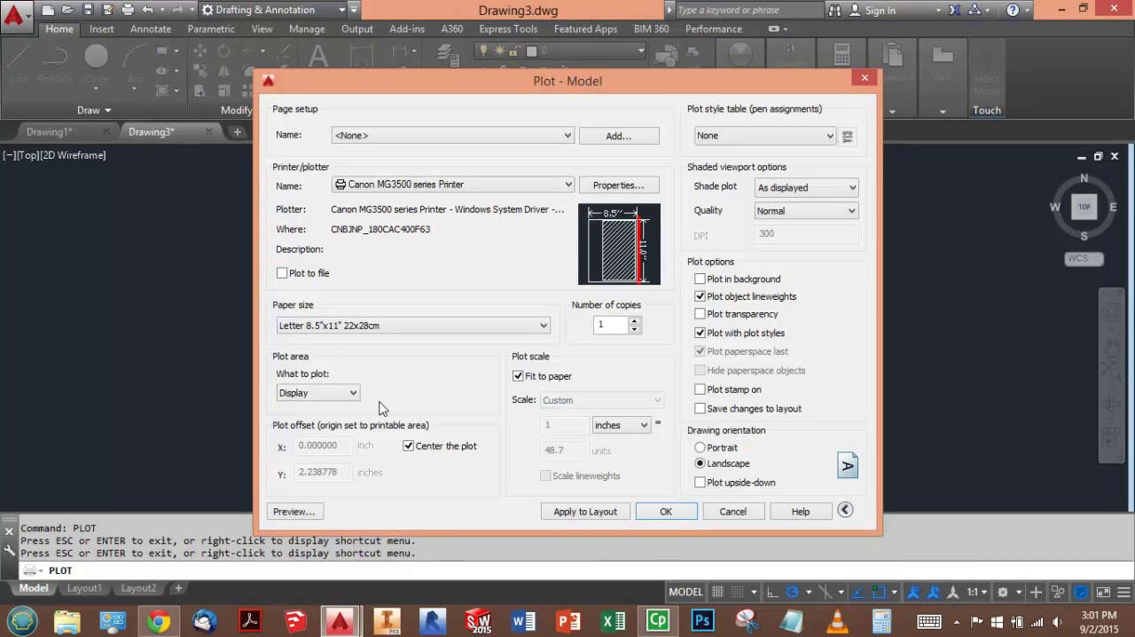
left_click(731, 512)
scroll(515, 330, "up", 2)
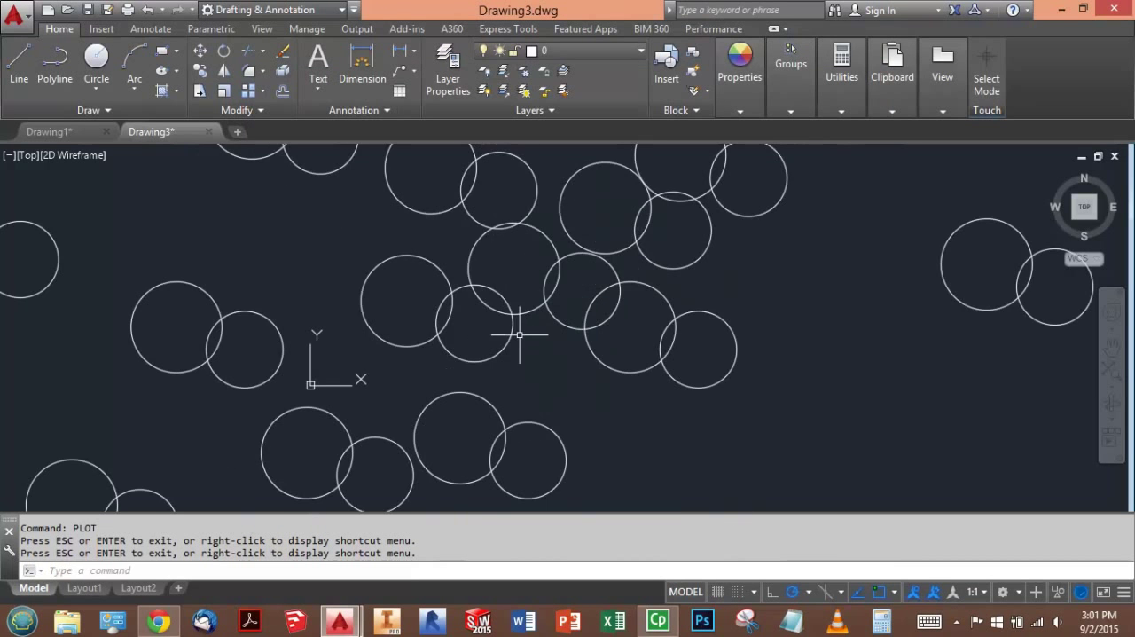
scroll(525, 317, "up", 2)
- Start a plot on the Canon MG3500 series Printer, center it on the paper, and preview the Display area
type("plot")
key("Return")
left_click(402, 183)
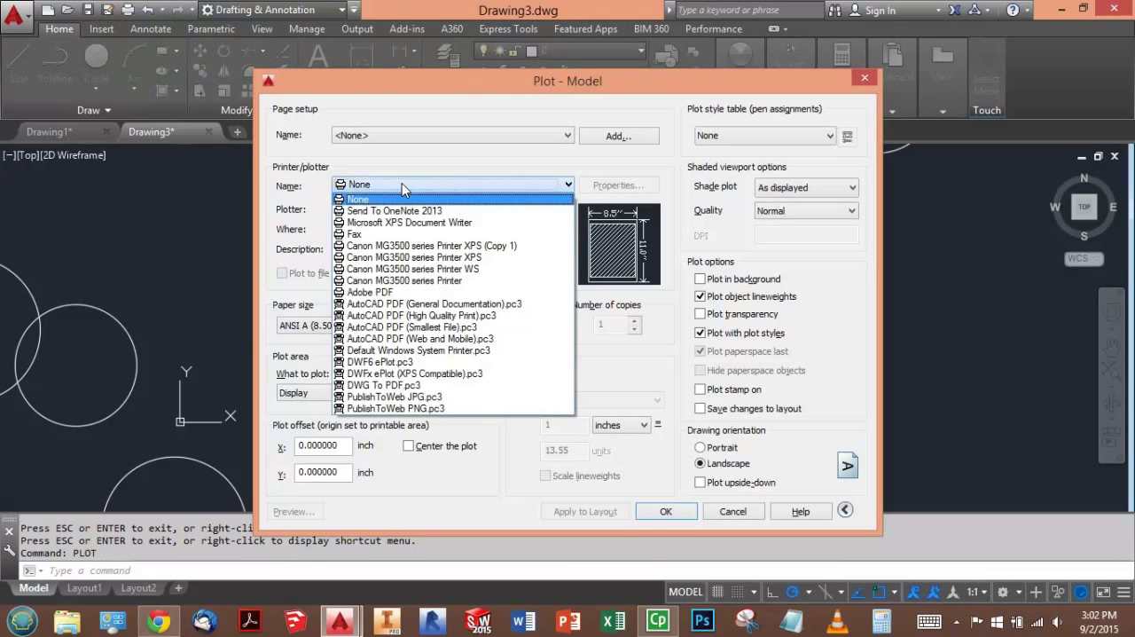
left_click(406, 285)
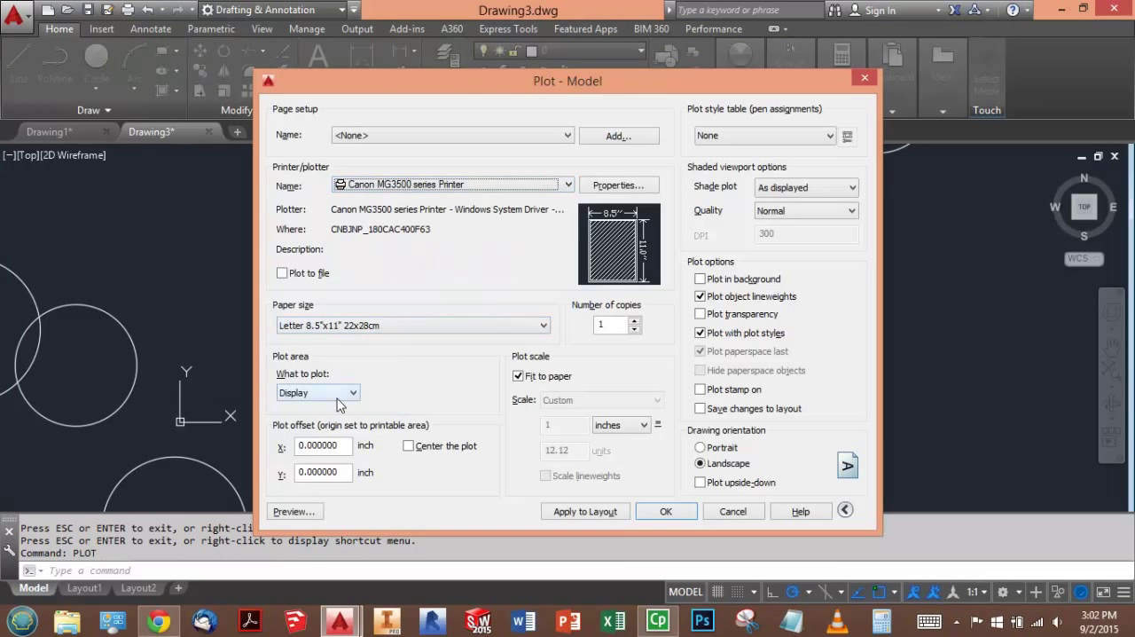
left_click(422, 448)
left_click(293, 511)
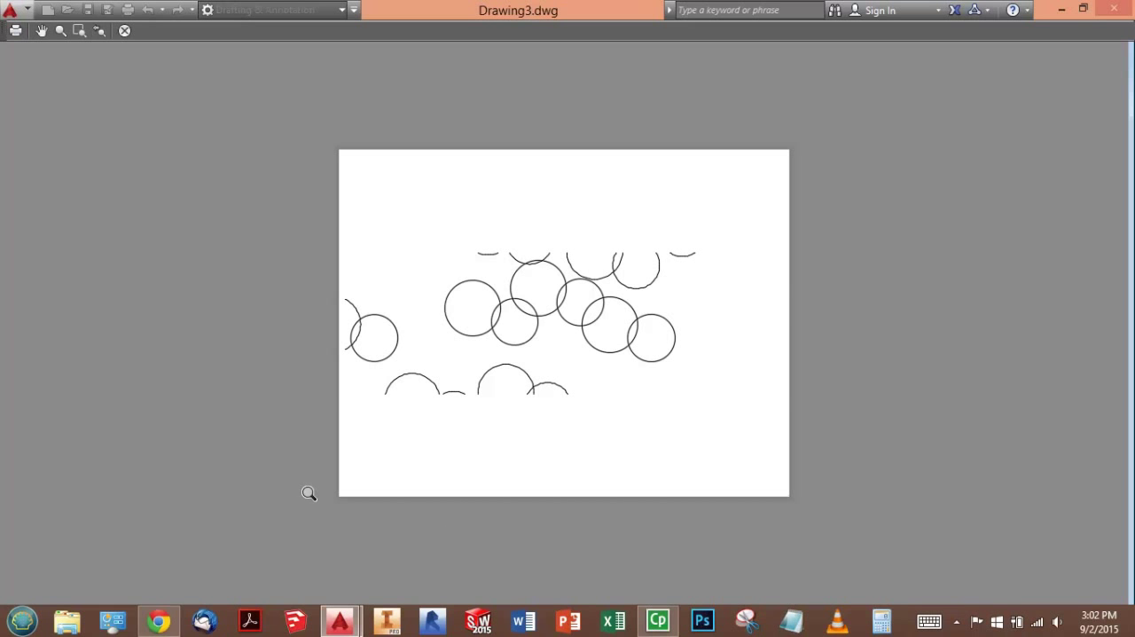
- Switch to the exam in Chrome and answer "Plots objects currently visible in the drawing area" with Display
key("alt+Tab")
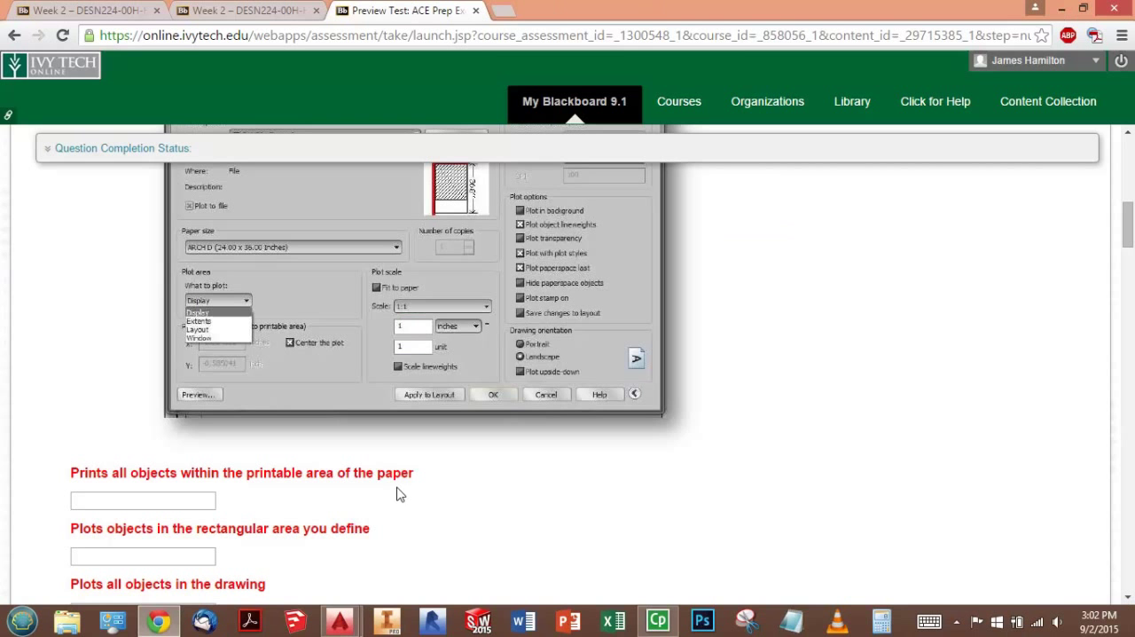
scroll(395, 459, "down", 2)
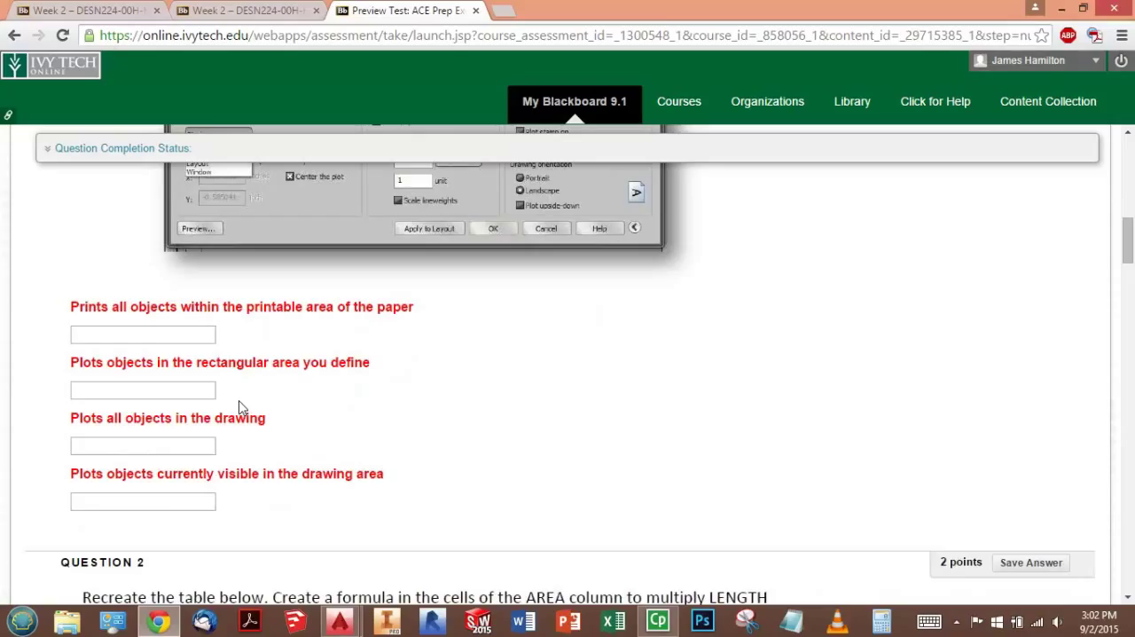
left_click(168, 499)
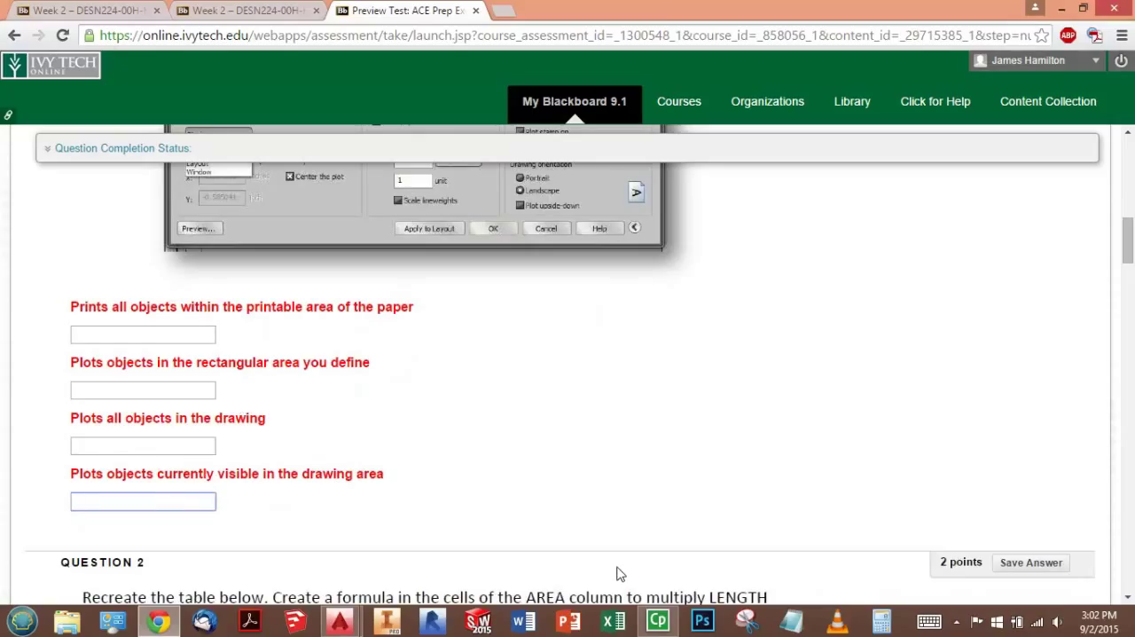
type("Display")
left_click(432, 411)
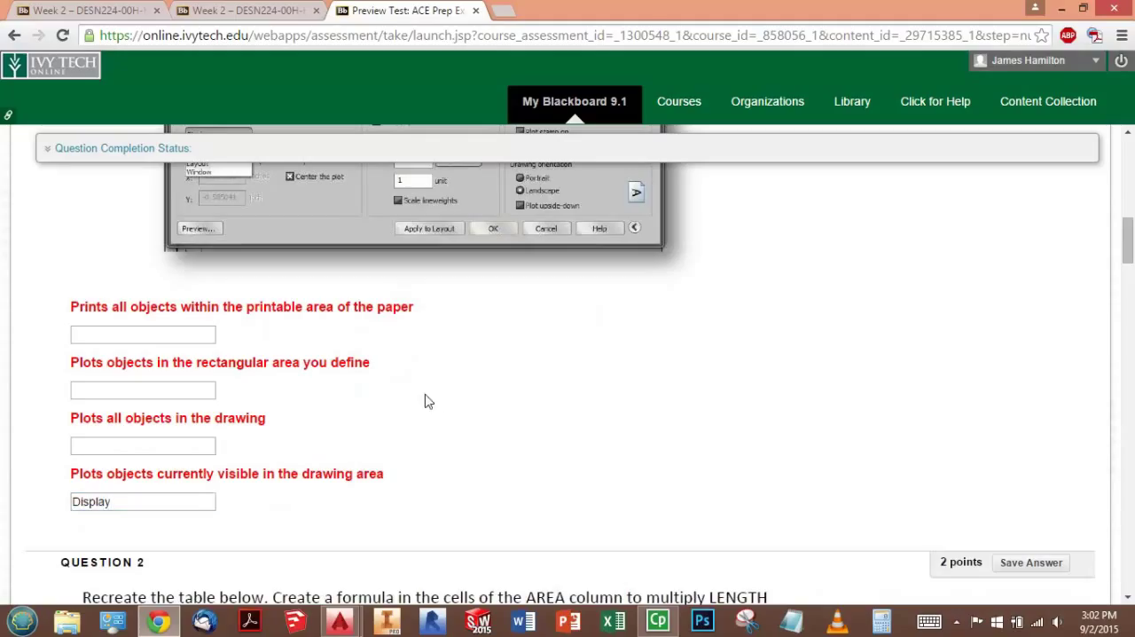
scroll(233, 393, "up", 1)
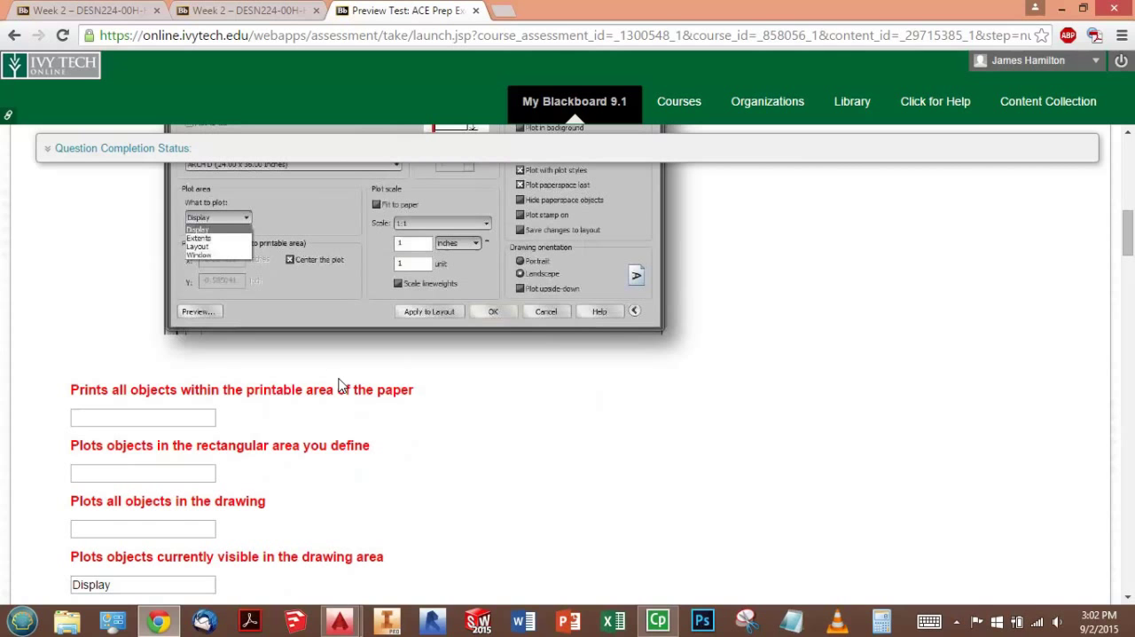
- Switch back to AutoCAD, exit the preview and cancel the plot, and zoom to the drawing extents
mouse_move(350, 625)
left_click(402, 558)
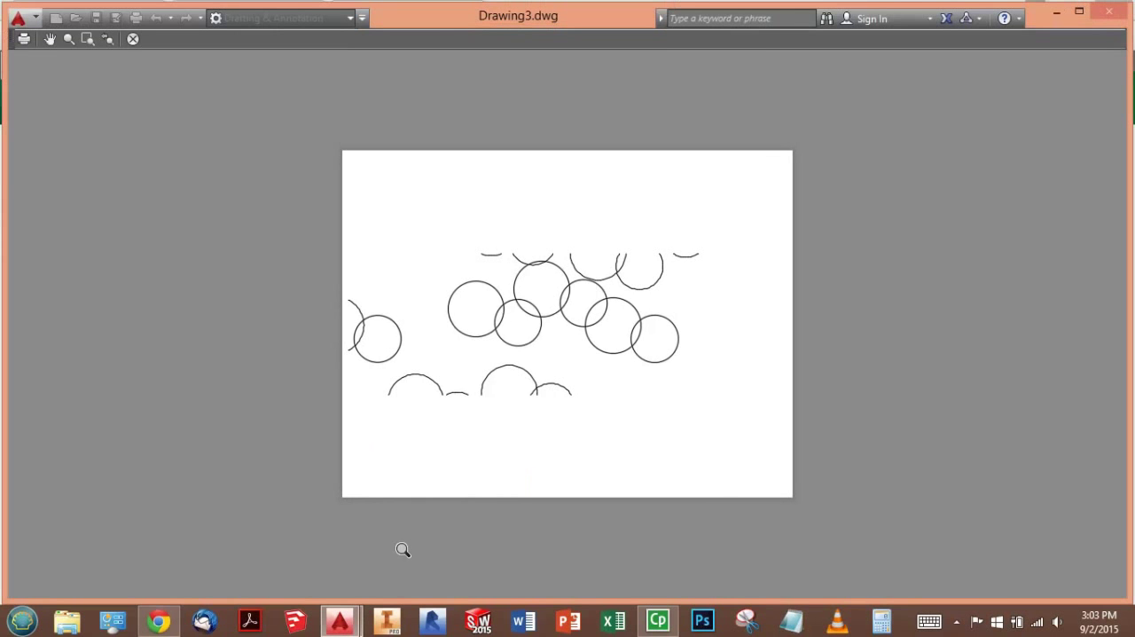
right_click(410, 298)
left_click(443, 307)
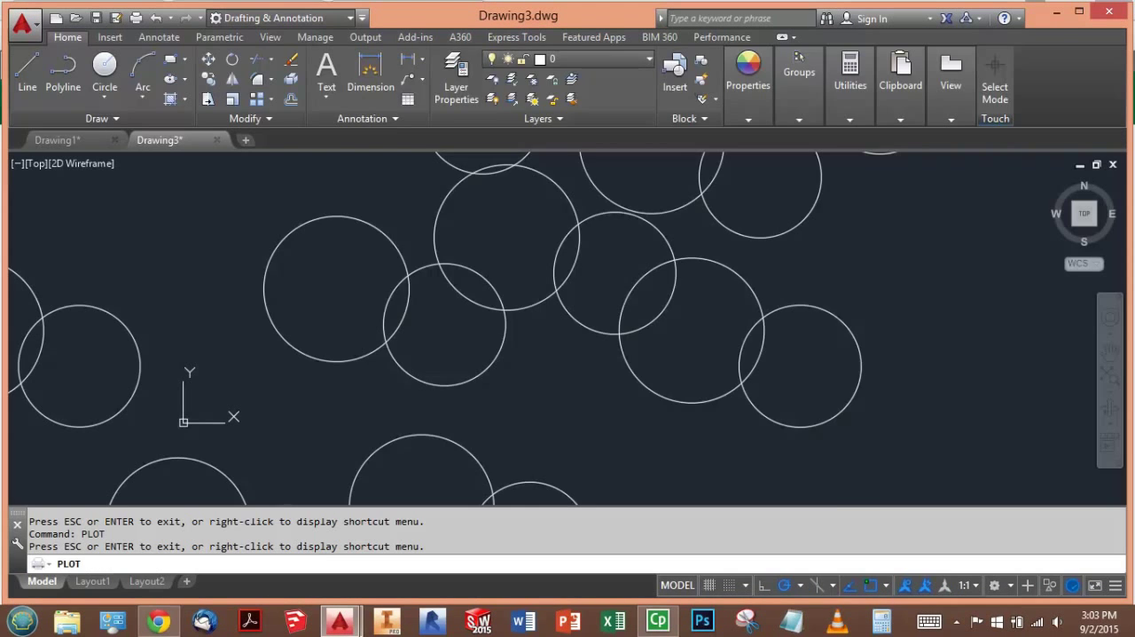
left_click(716, 508)
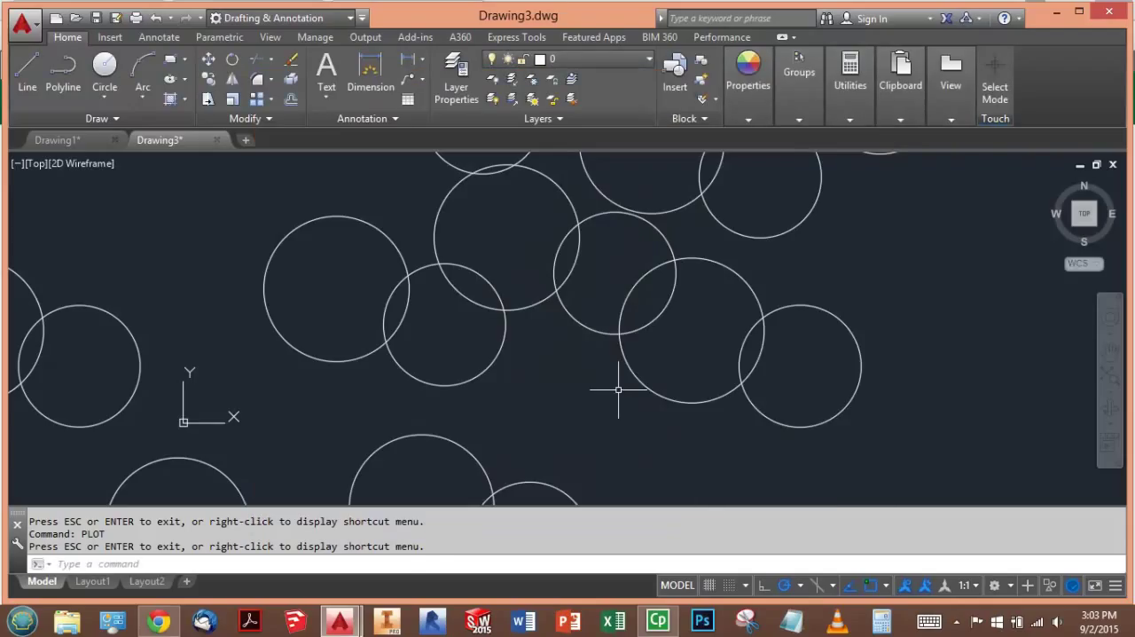
type("z")
key("Return")
type("e")
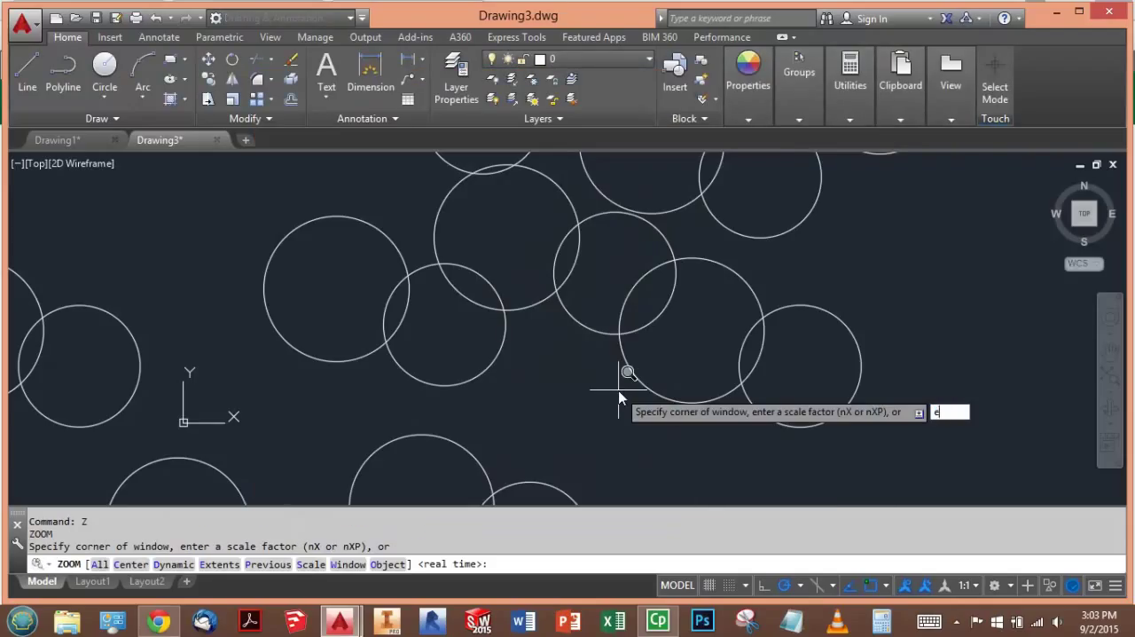
key("Return")
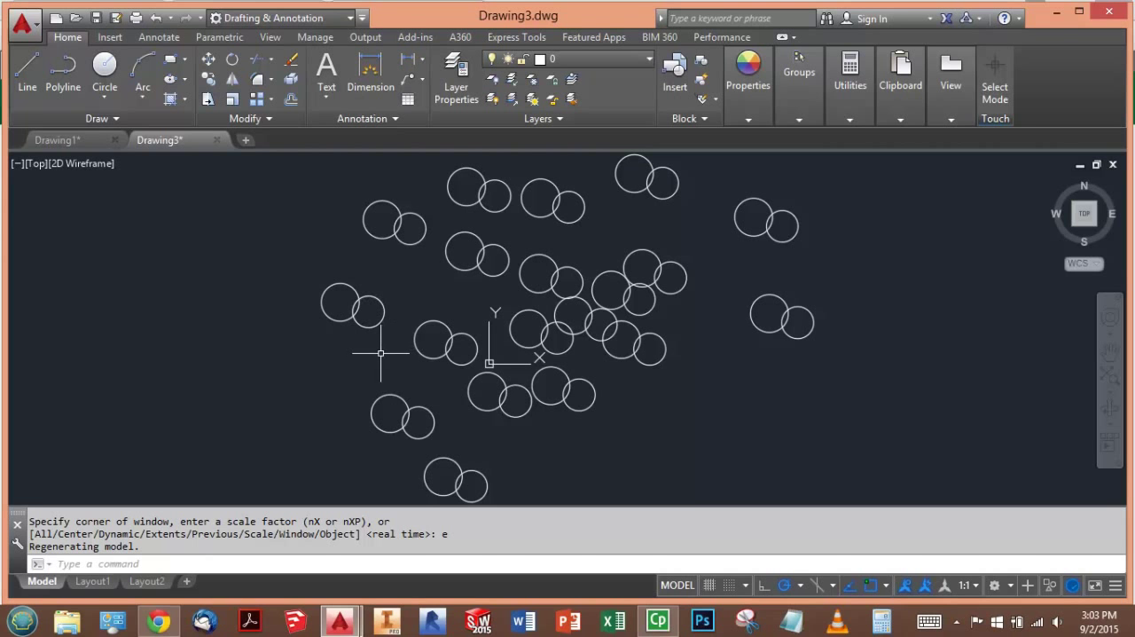
- Switch to the exam in Chrome and answer "Plots all objects in the drawing" with Extents
key("alt+Tab")
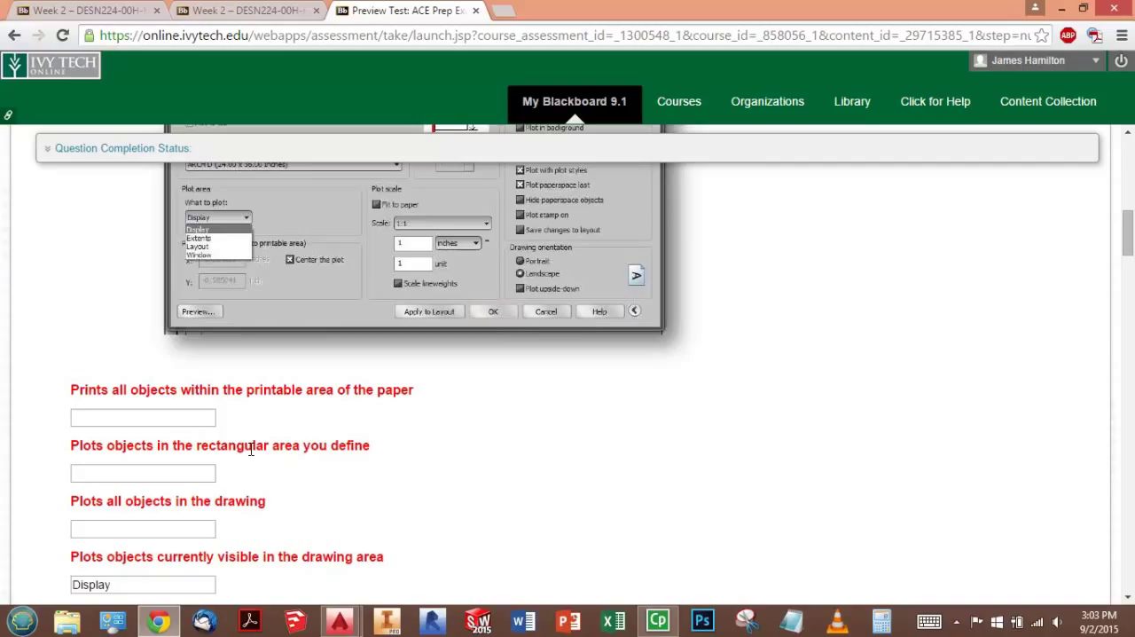
left_click(124, 525)
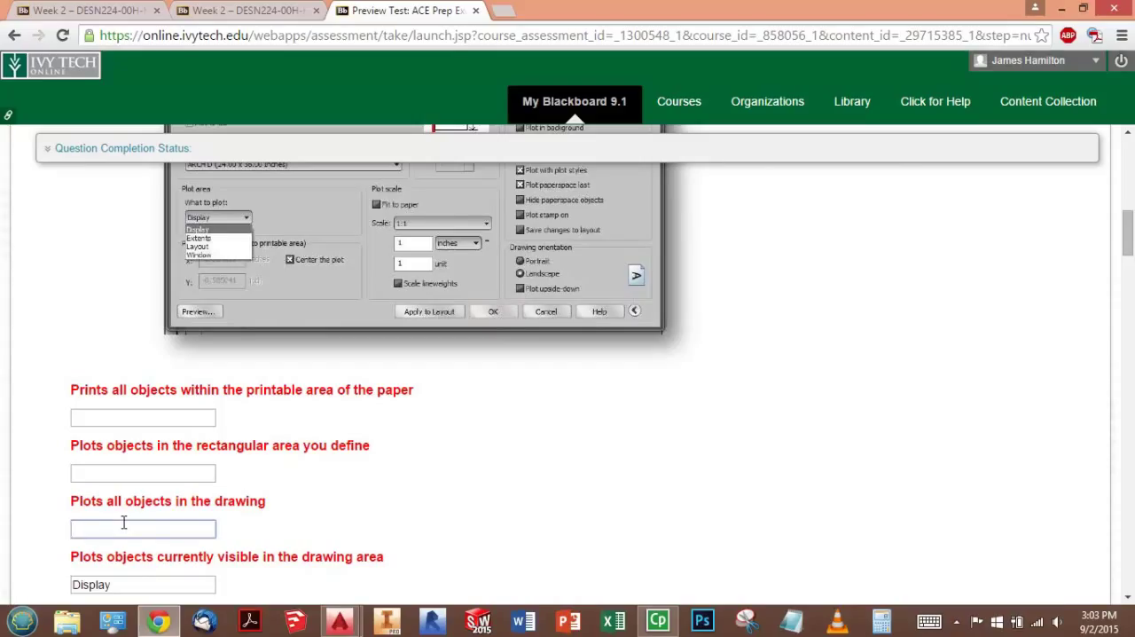
type("Extents")
left_click(268, 502)
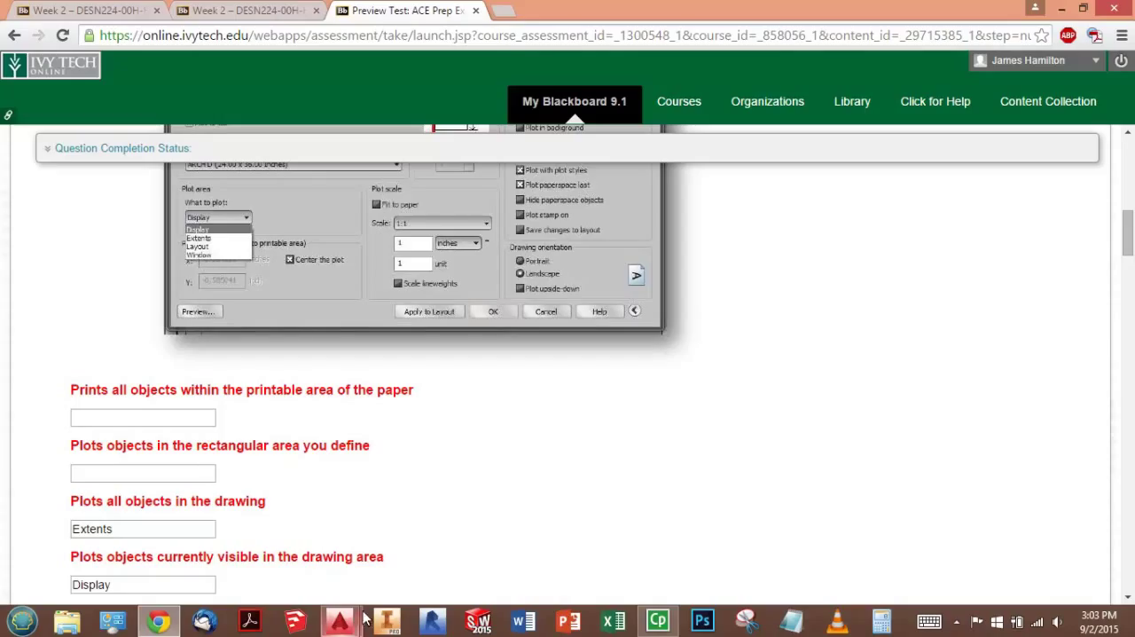
- Switch to AutoCAD and start a new plot using the Canon MG3500 series Printer
mouse_move(346, 618)
left_click(426, 541)
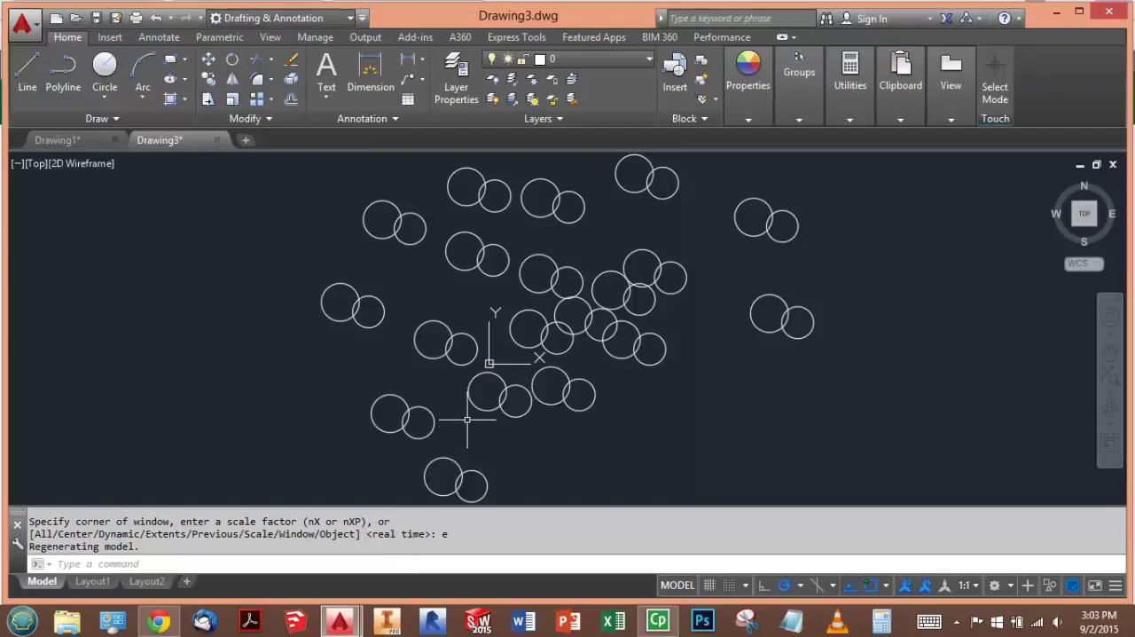
type("plot")
key("Return")
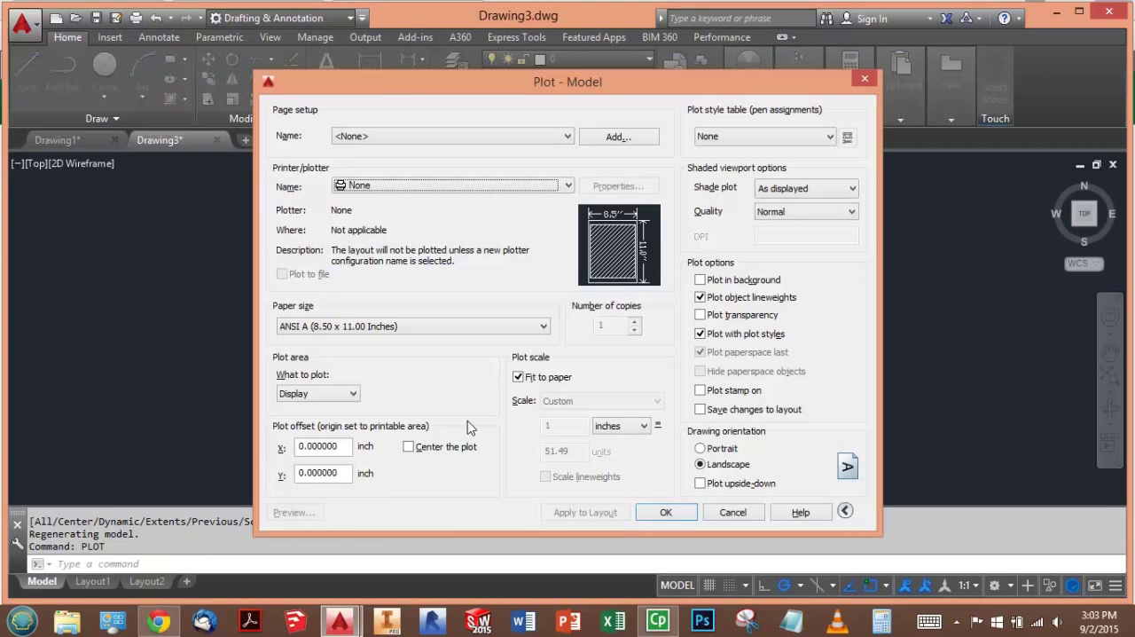
left_click(422, 187)
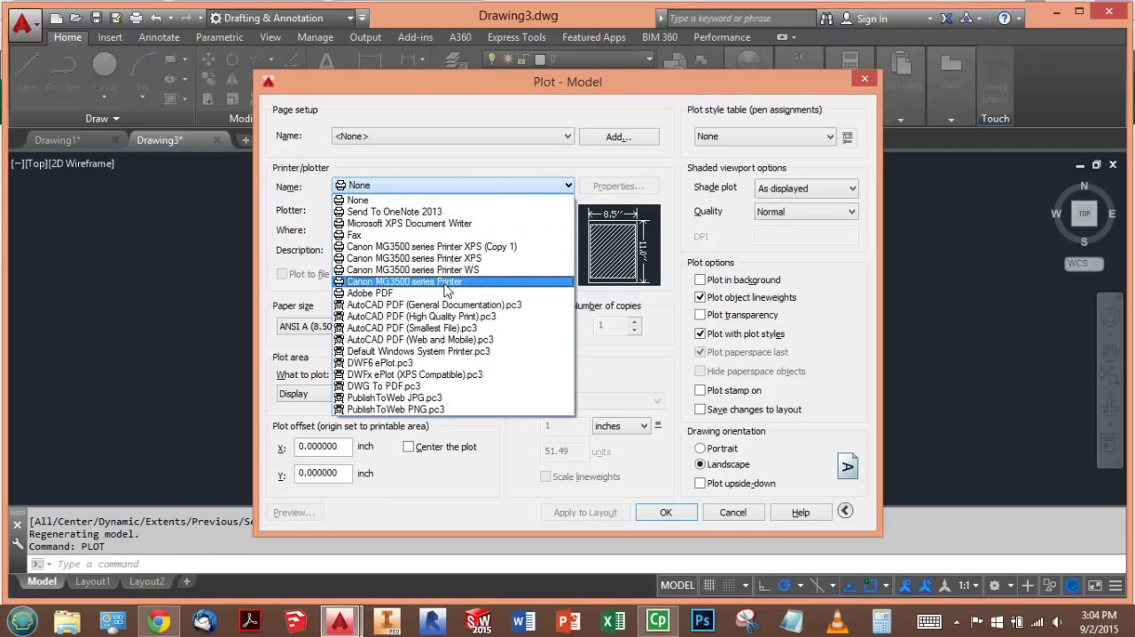
left_click(417, 282)
- Set the plot area to Window and define a rectangle around the circles on the drawing's upper left side
left_click(317, 393)
left_click(306, 444)
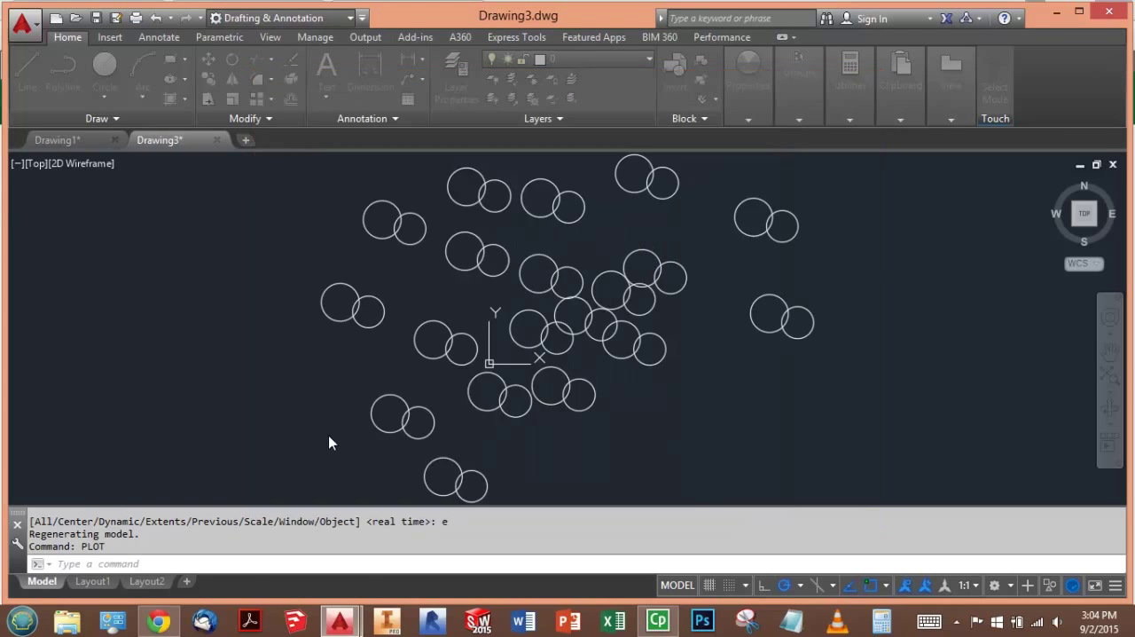
left_click(312, 184)
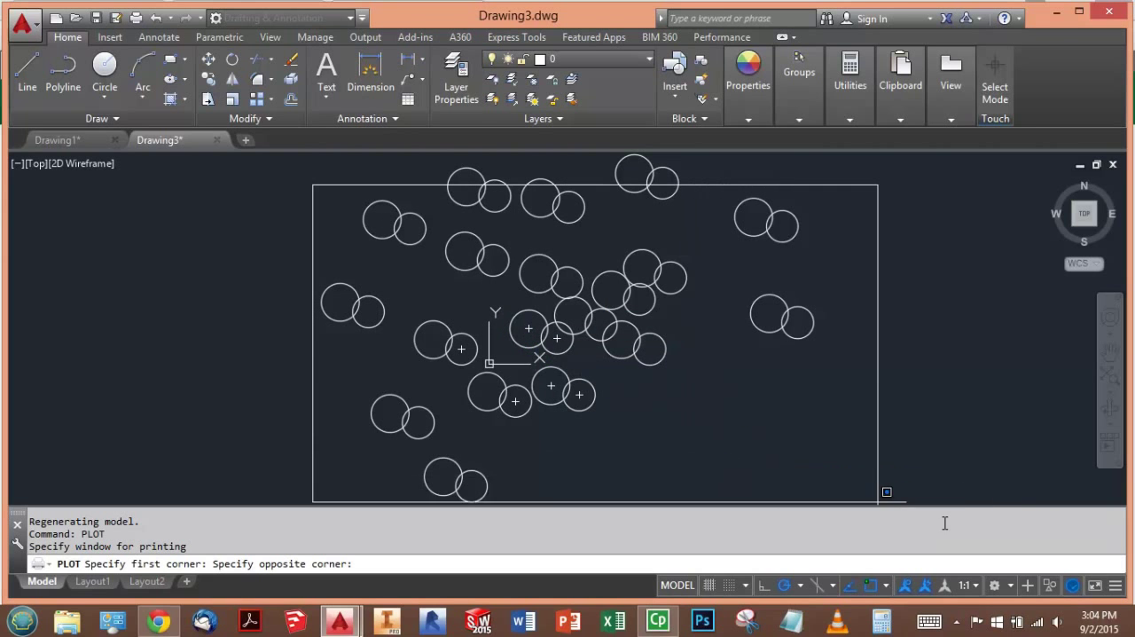
left_click(448, 381)
- Preview the Window plot, exit the preview, and cancel the plot
left_click(293, 513)
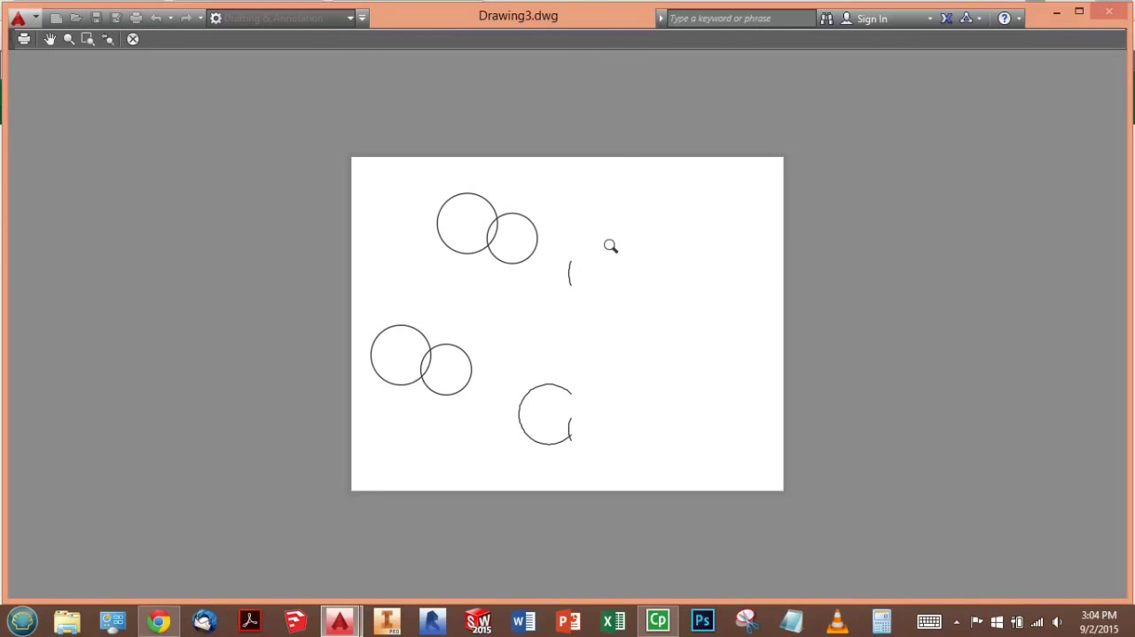
right_click(643, 247)
left_click(660, 256)
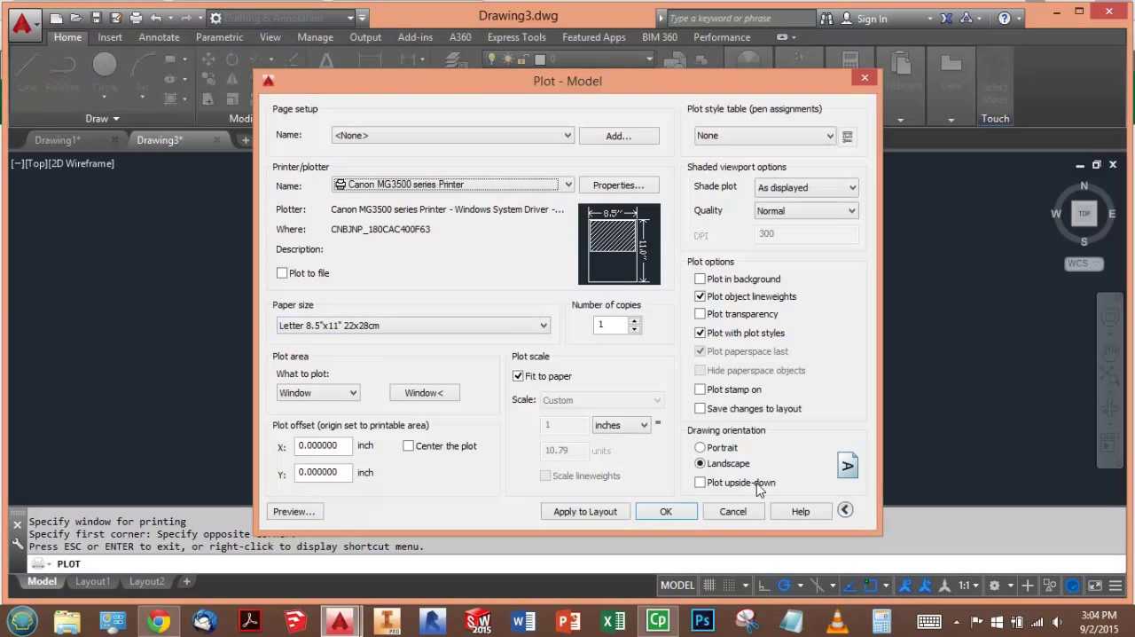
left_click(759, 512)
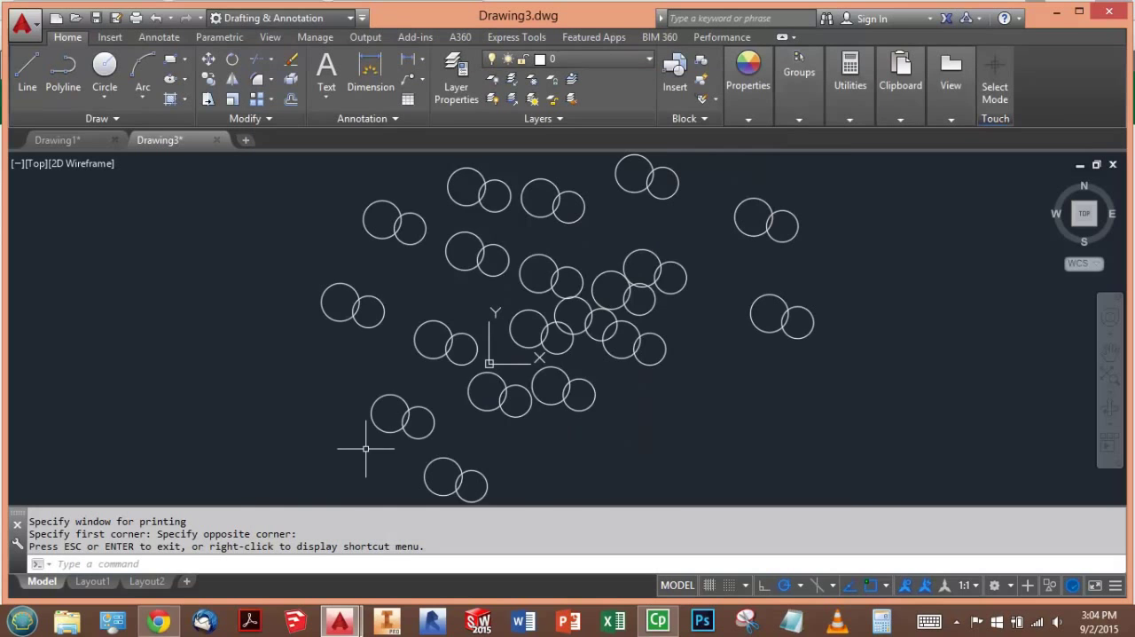
- Switch to the exam in Chrome and answer "Plots objects in the rectangular area you define" with Window
key("alt+Tab")
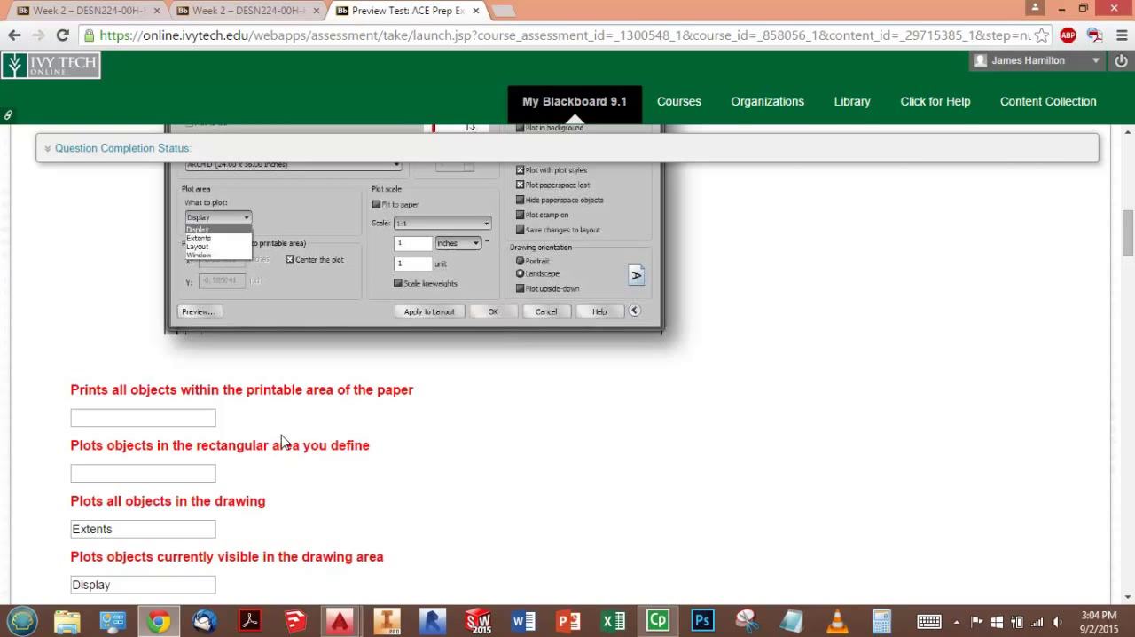
left_click(198, 471)
type("Window")
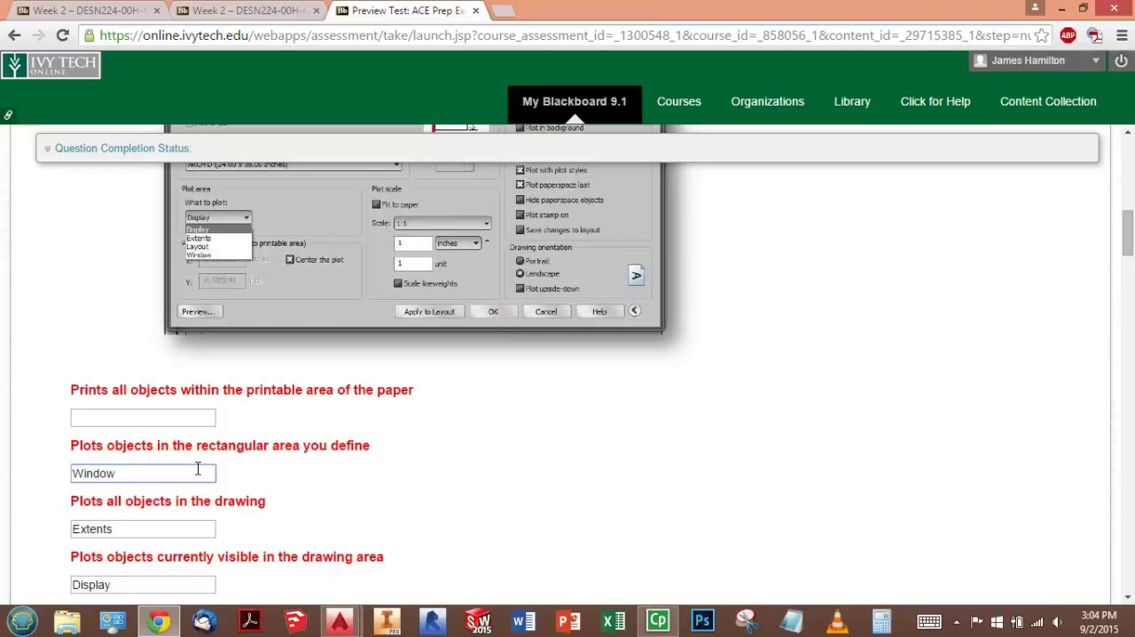
- Switch to AutoCAD and open Layout1 to examine the printable area of its paper
left_click(163, 420)
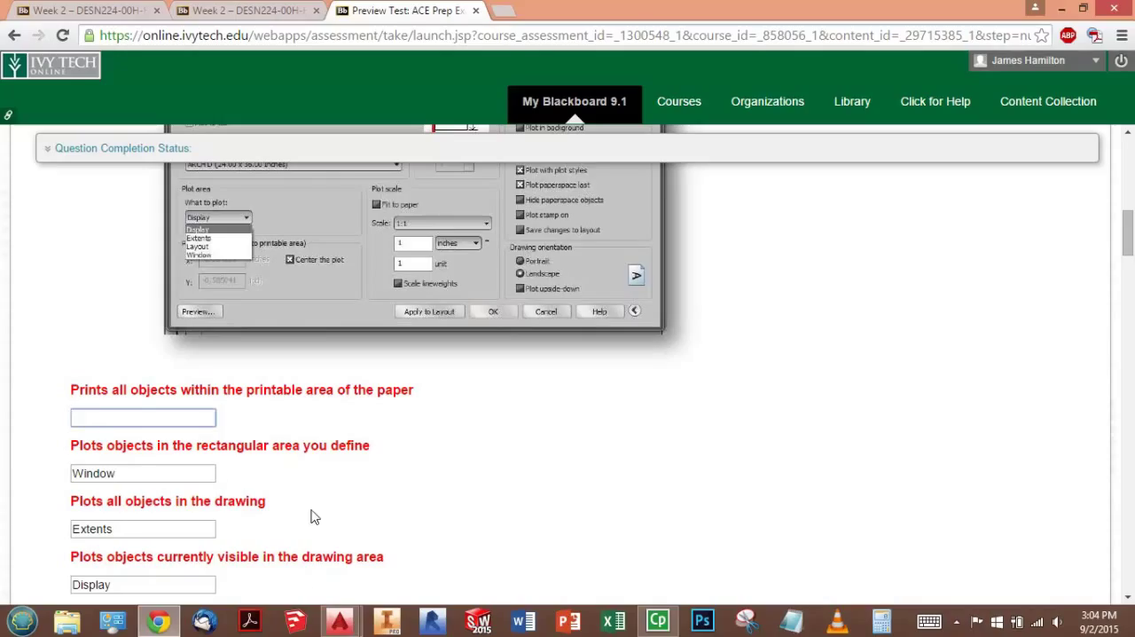
left_click(339, 621)
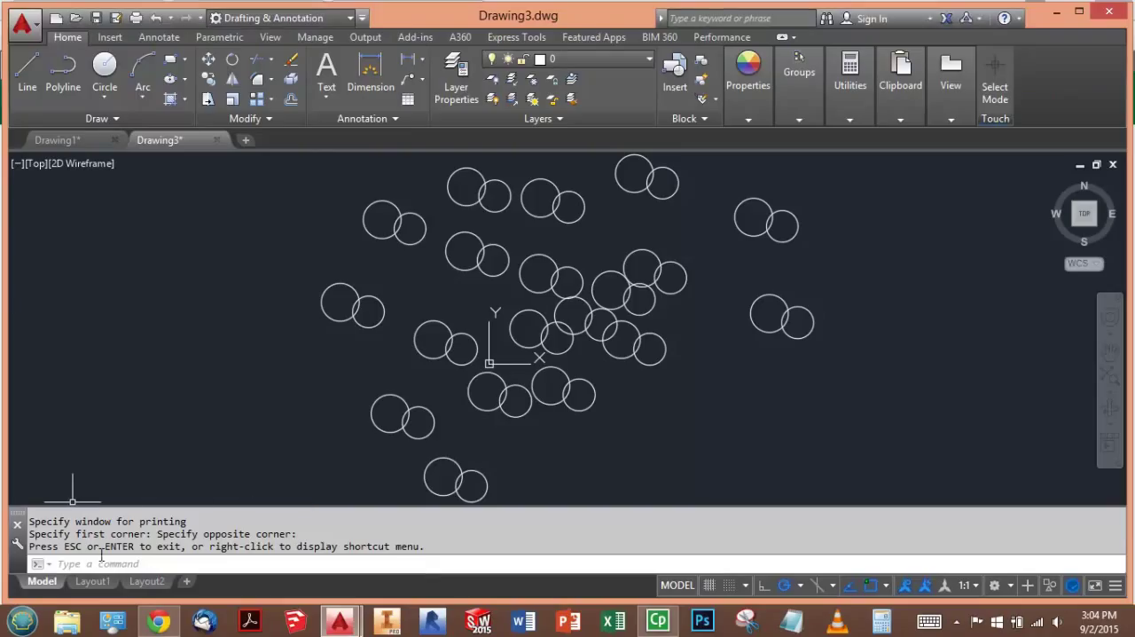
left_click(101, 581)
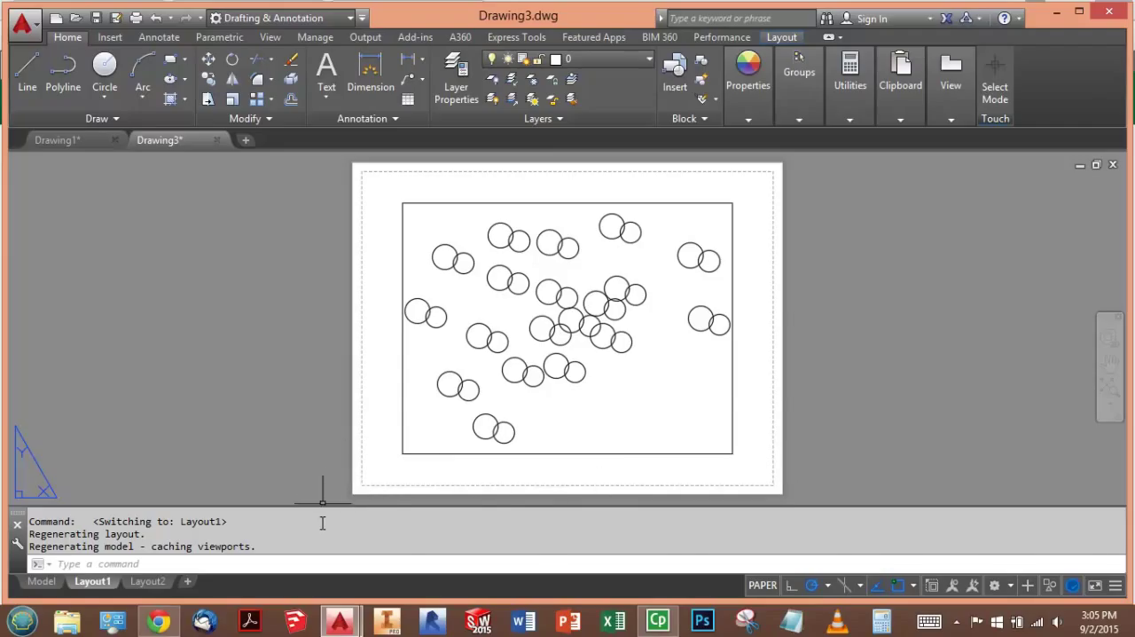
- Return to the exam in Chrome, answer "Prints all objects within the printable area of the paper" with Layout, and review Question 1
key("alt+Tab")
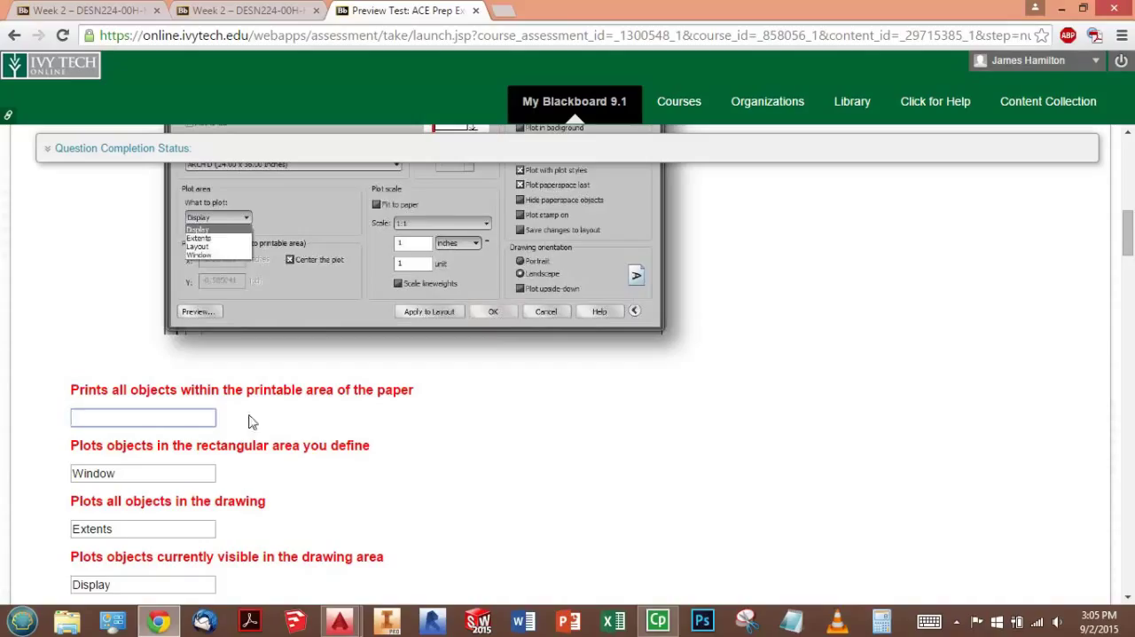
left_click(322, 430)
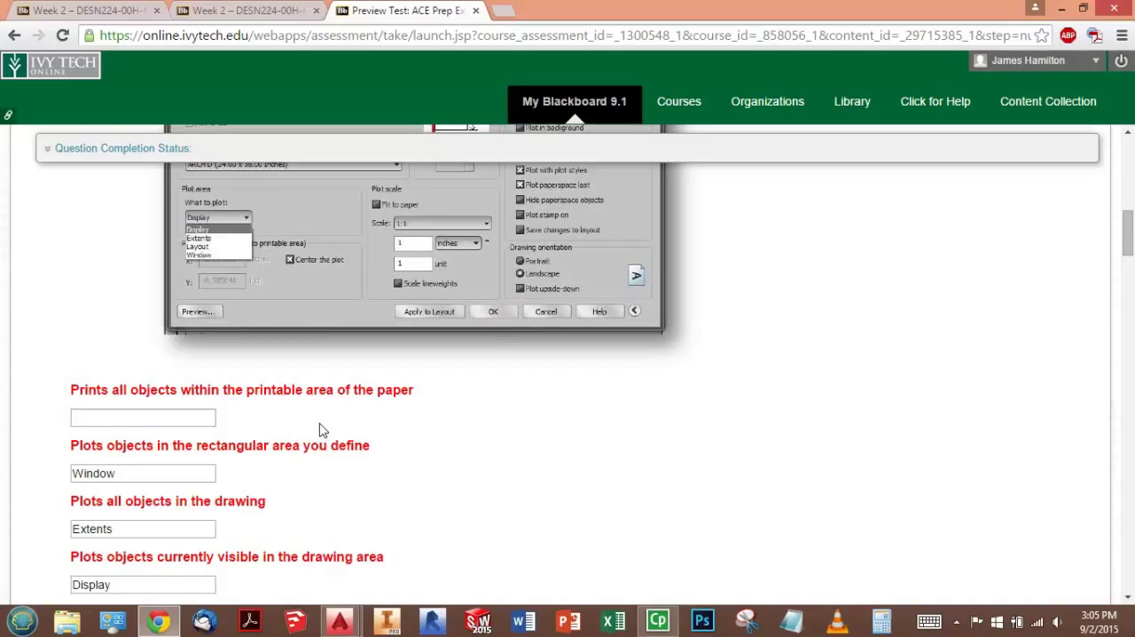
left_click(199, 410)
type("Layout")
left_click(681, 492)
scroll(646, 325, "up", 1)
scroll(652, 327, "up", 1)
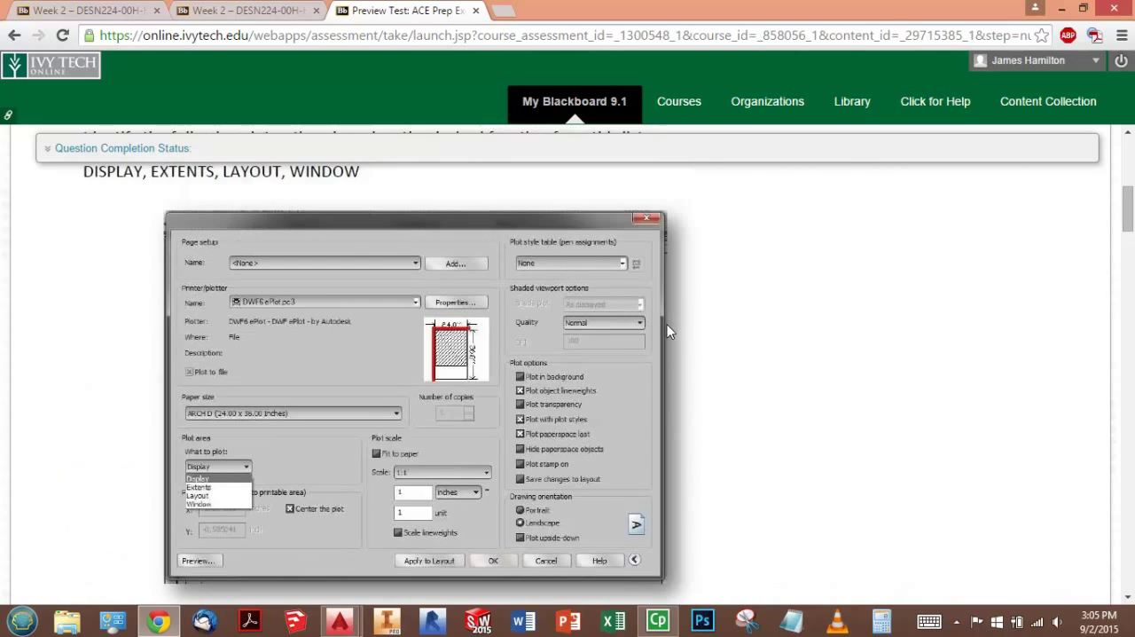
scroll(663, 324, "down", 4)
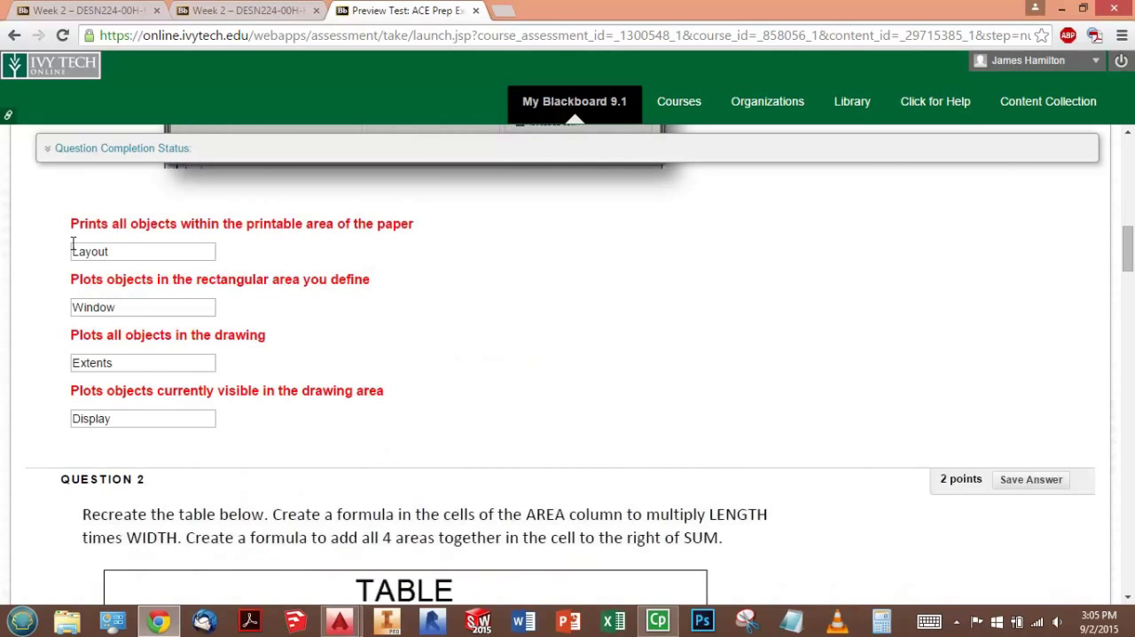
- Review the Question 1 answers, and read Question 2's table, its AREA and SUM formula instructions, and the five requested values
scroll(206, 341, "up", 2)
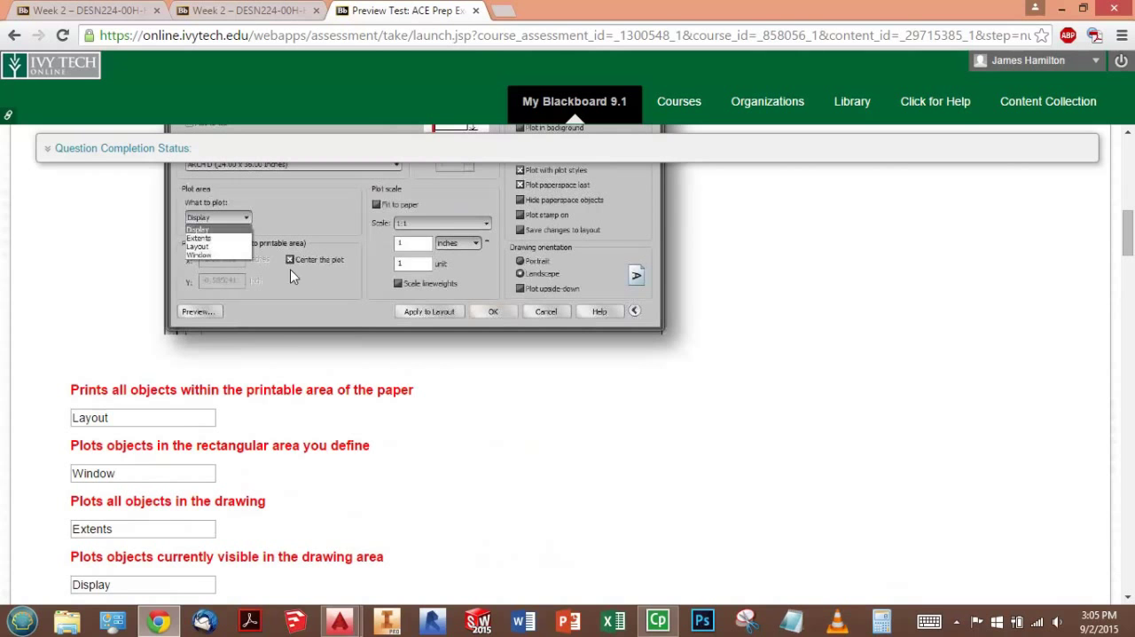
scroll(287, 343, "down", 1)
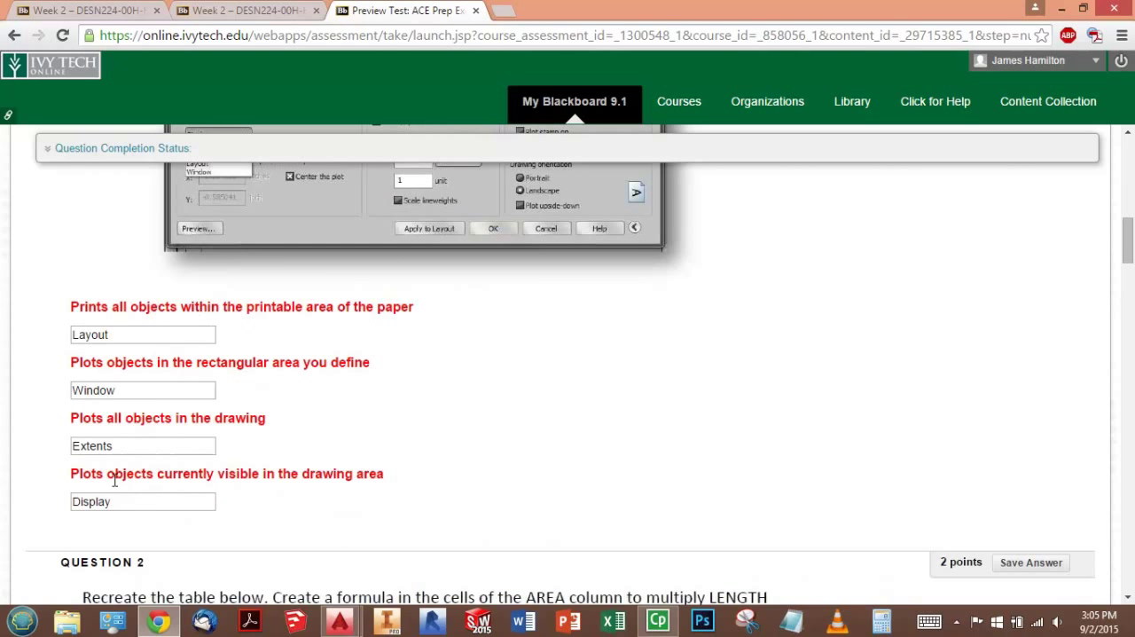
scroll(281, 364, "down", 1)
scroll(281, 364, "down", 3)
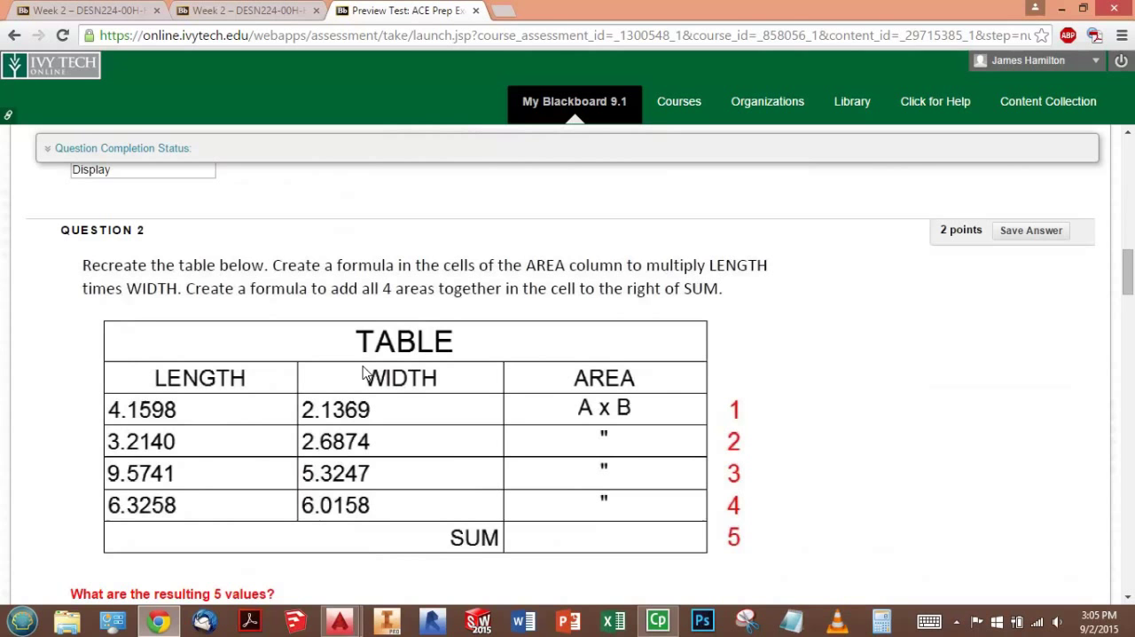
scroll(571, 357, "down", 1)
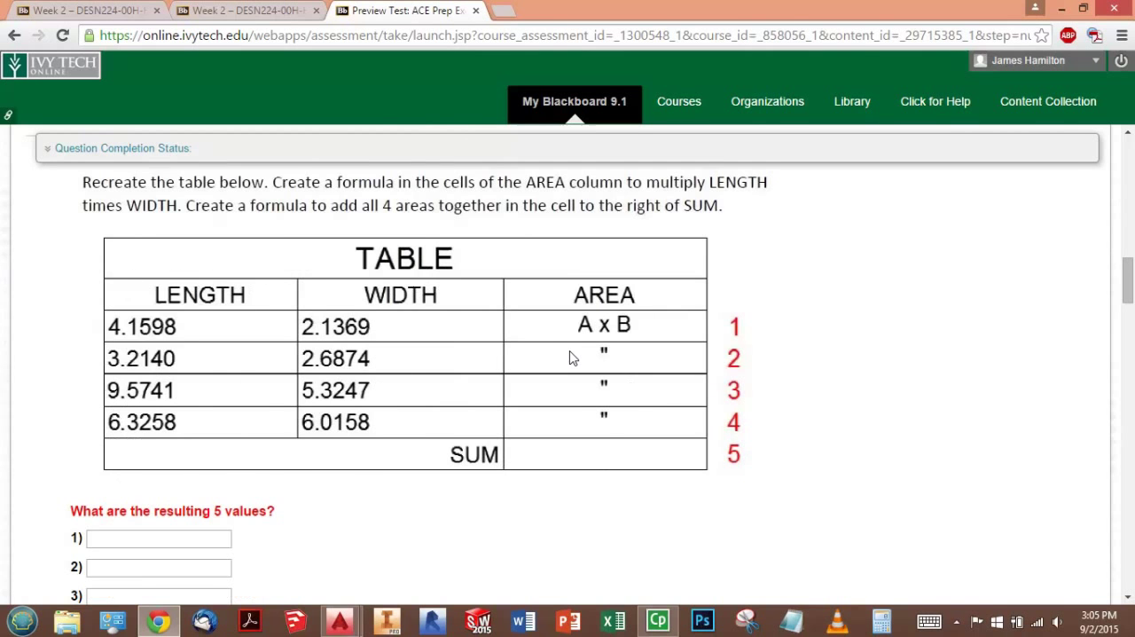
scroll(572, 355, "up", 1)
scroll(569, 341, "down", 1, "ctrl")
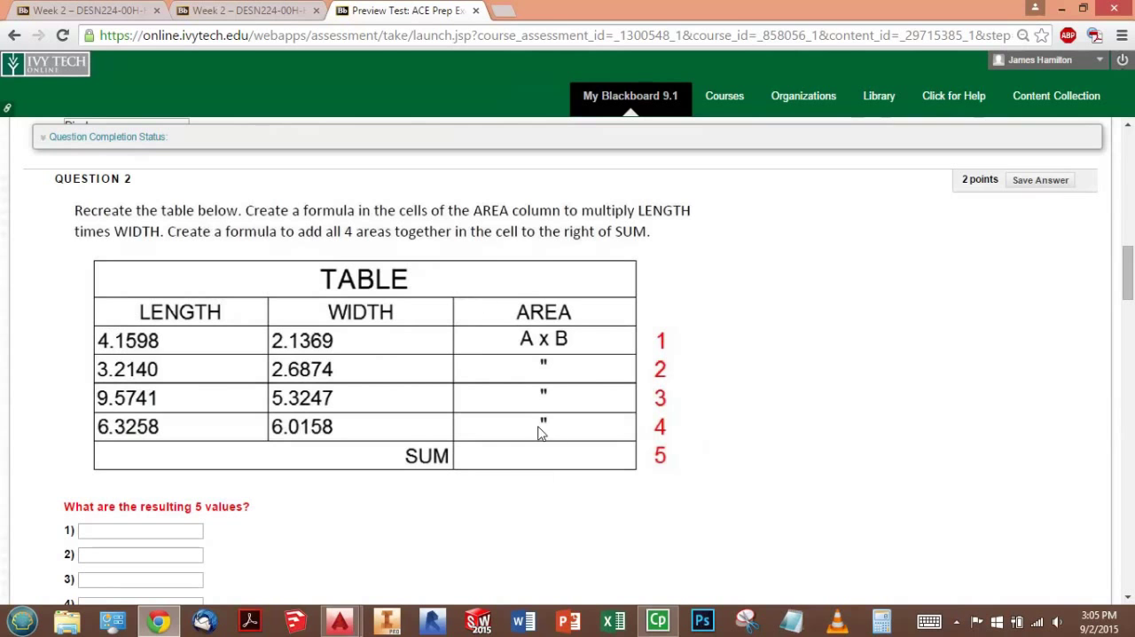
scroll(497, 462, "down", 2)
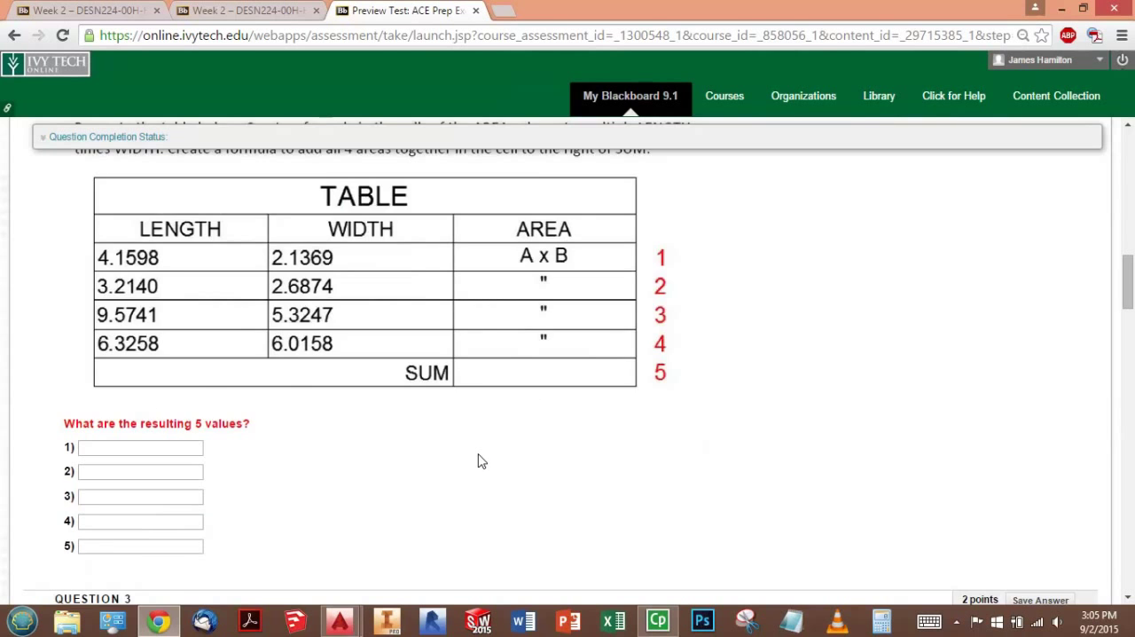
scroll(462, 423, "up", 1)
scroll(461, 423, "down", 1)
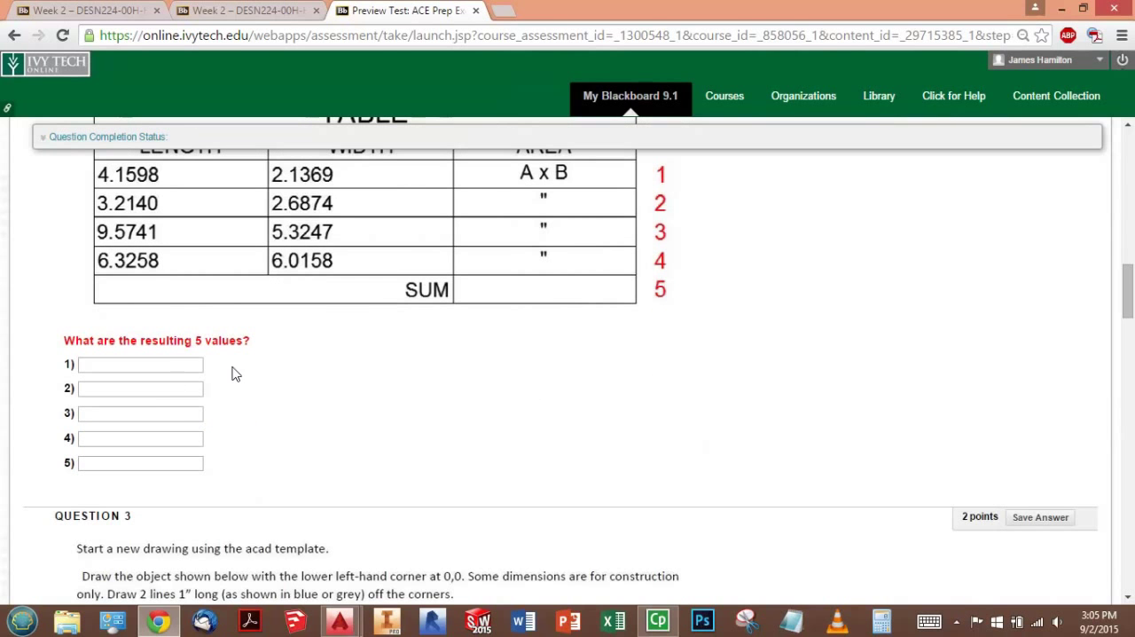
scroll(533, 399, "up", 1)
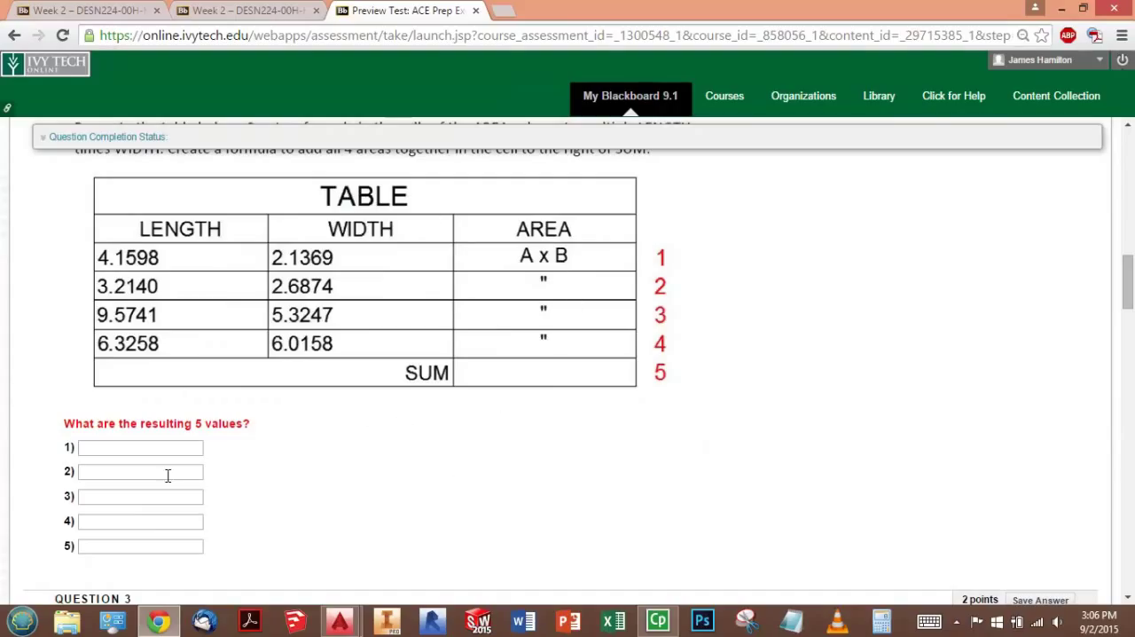
scroll(482, 431, "up", 2)
scroll(479, 388, "down", 1)
scroll(479, 388, "down", 1)
- Switch to Drawing3 in AutoCAD, return to model space, and erase all the circles
mouse_move(341, 621)
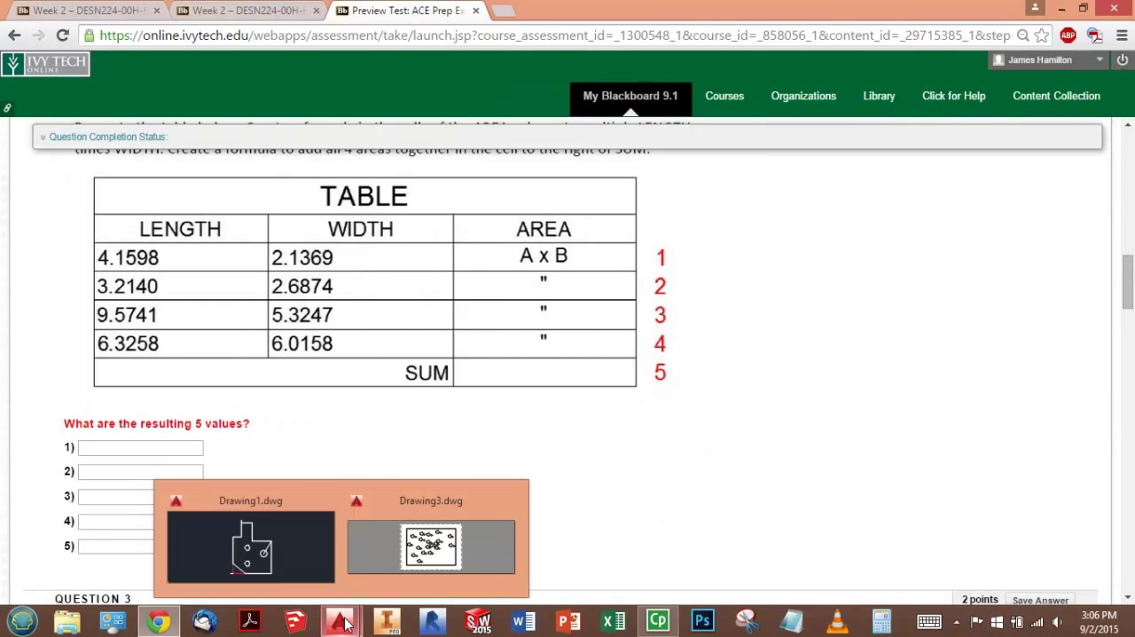
left_click(404, 537)
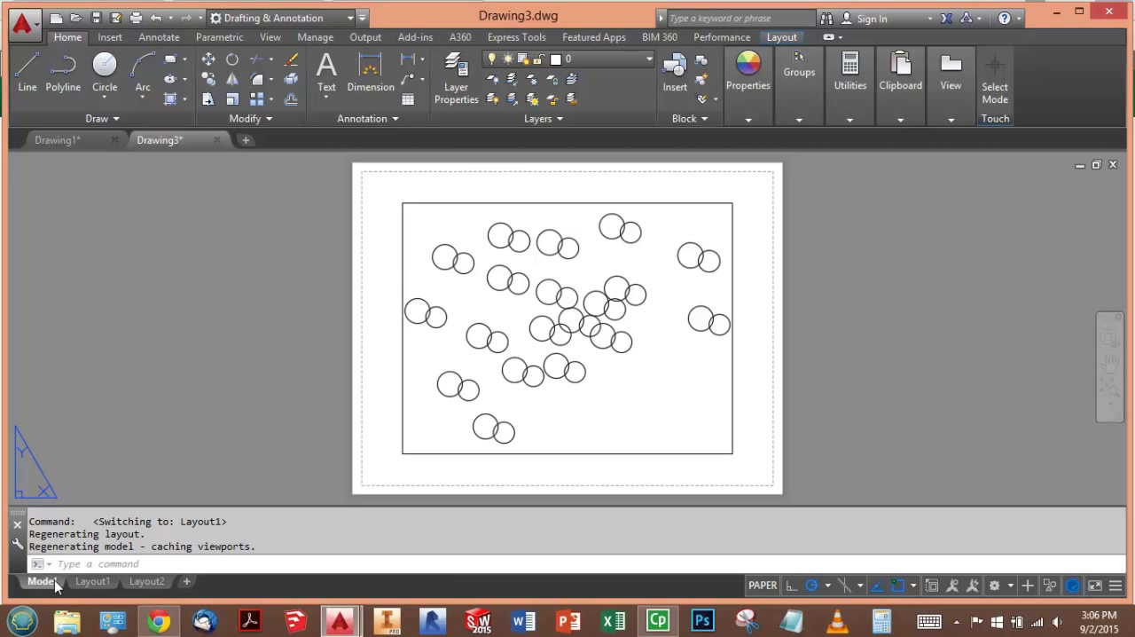
left_click(54, 580)
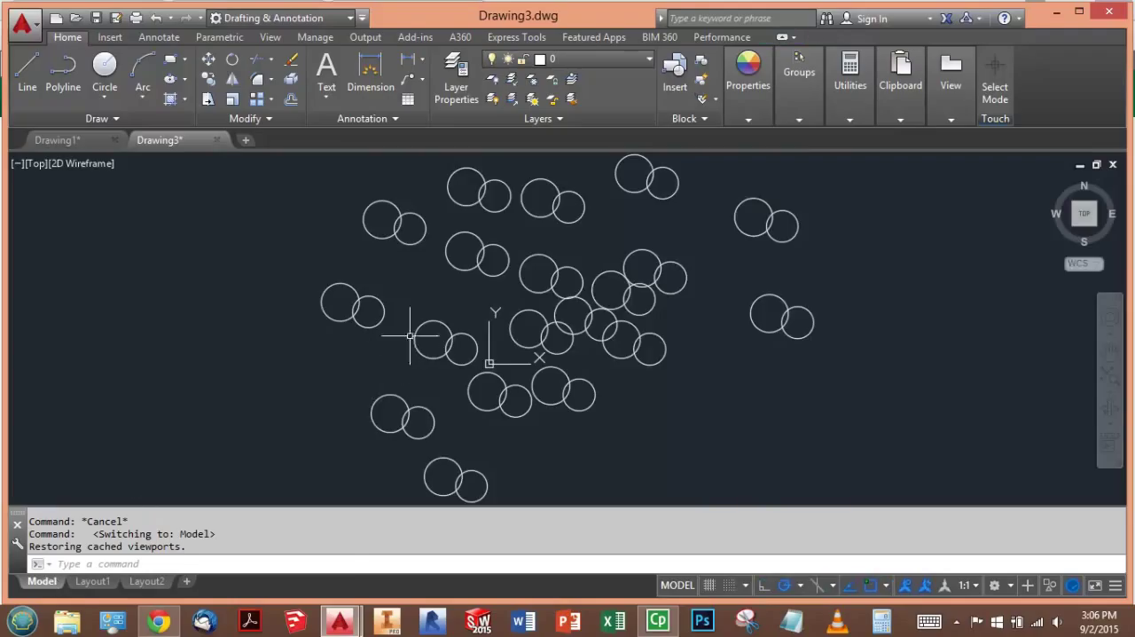
scroll(414, 334, "down", 4)
left_click(322, 233)
left_click(706, 461)
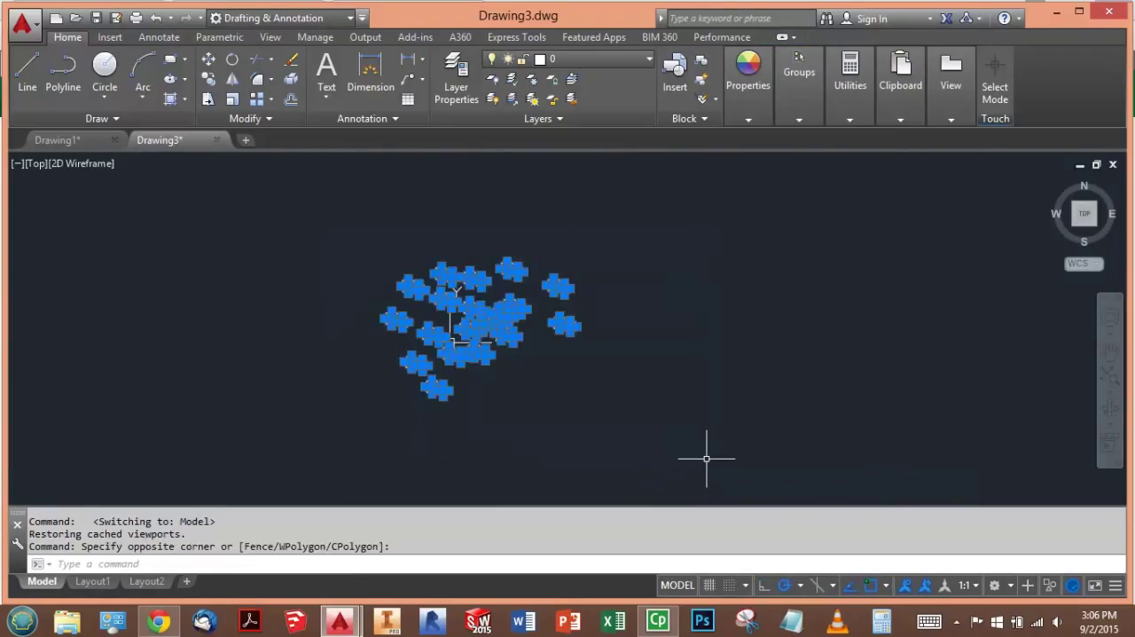
key("Delete")
- Maximize the window and insert an empty Standard table with 3 columns and 5 data rows in the drawing area
scroll(400, 193, "up", 2)
left_click(174, 37)
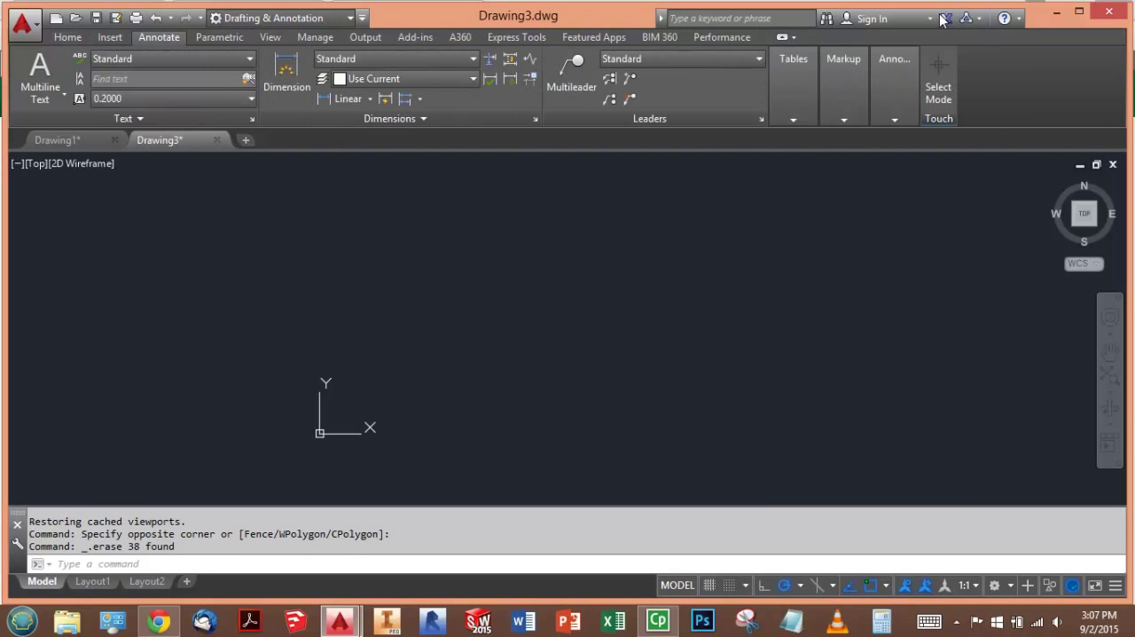
left_click(1079, 11)
left_click(796, 109)
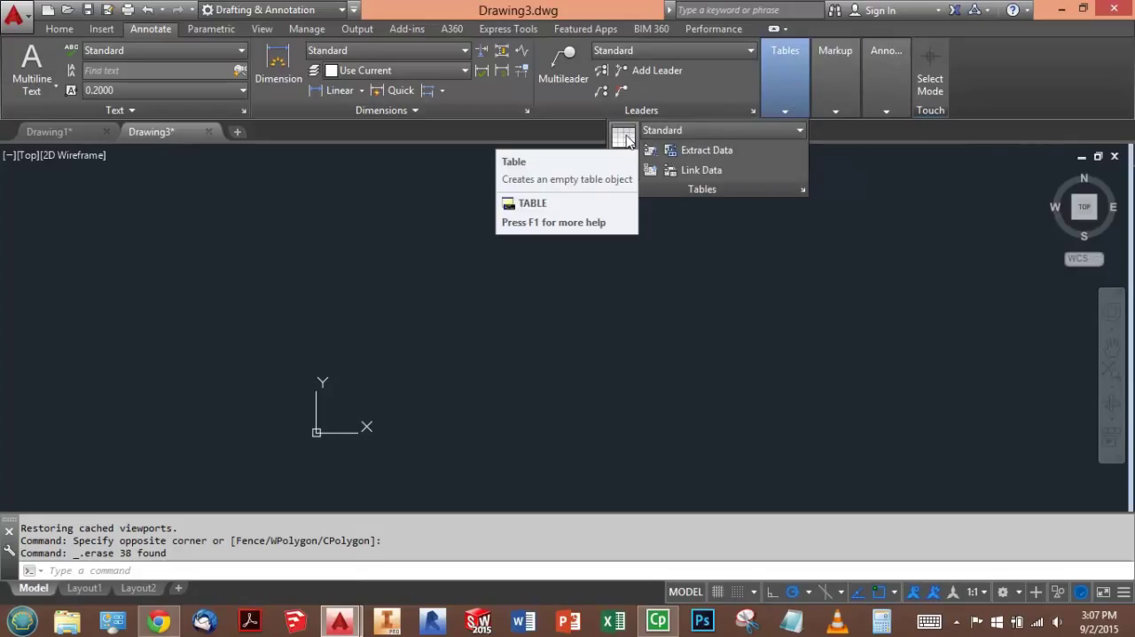
left_click(624, 142)
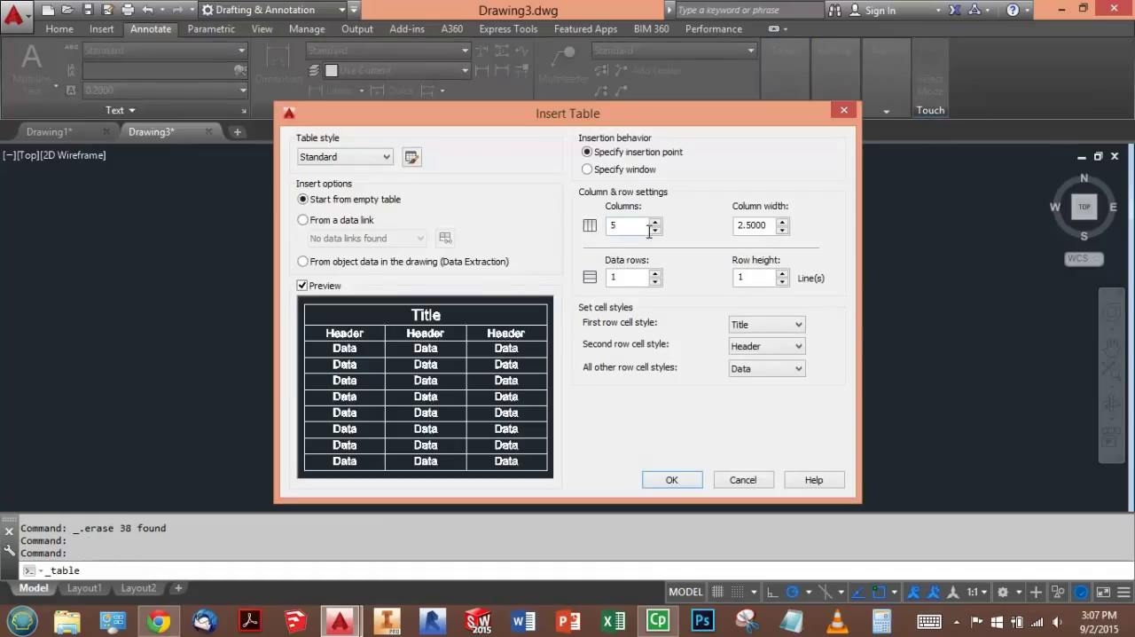
double_click(655, 231)
left_click(655, 274)
left_click(654, 275)
left_click(655, 274)
left_click(654, 274)
left_click(672, 480)
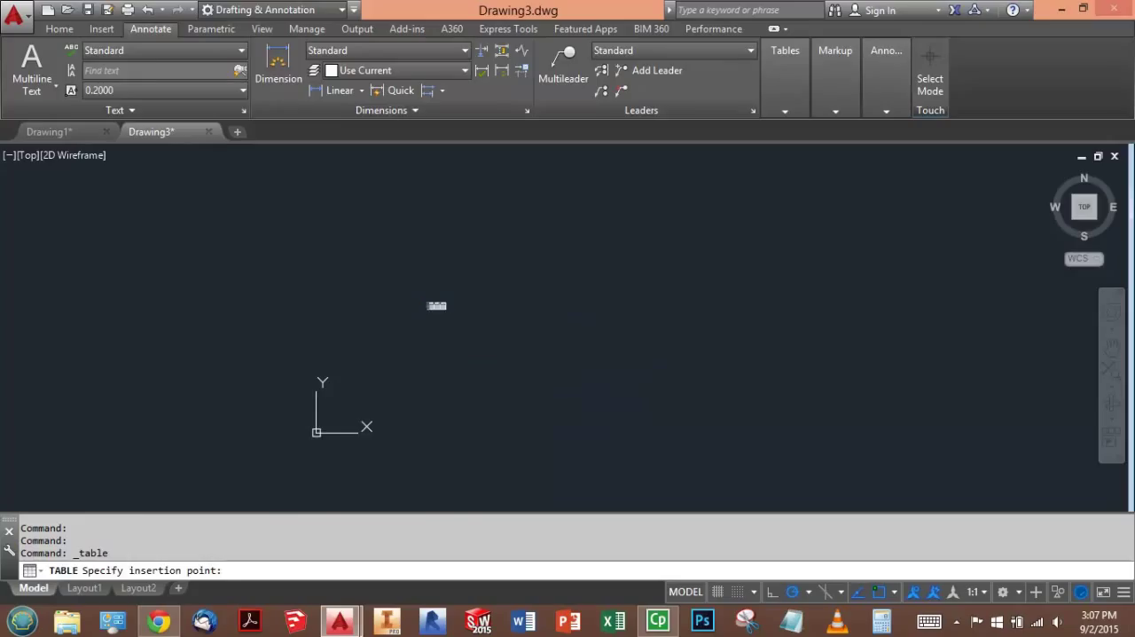
left_click(436, 305)
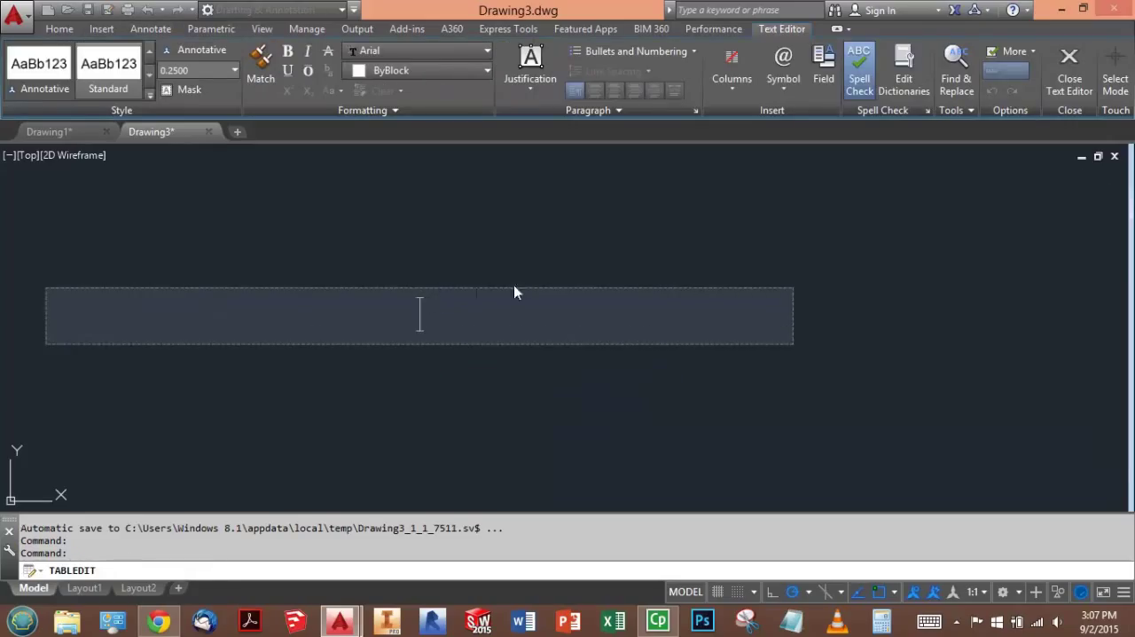
left_click(595, 229)
- Enter TABLE as the title in the table's merged first row
scroll(435, 284, "up", 8)
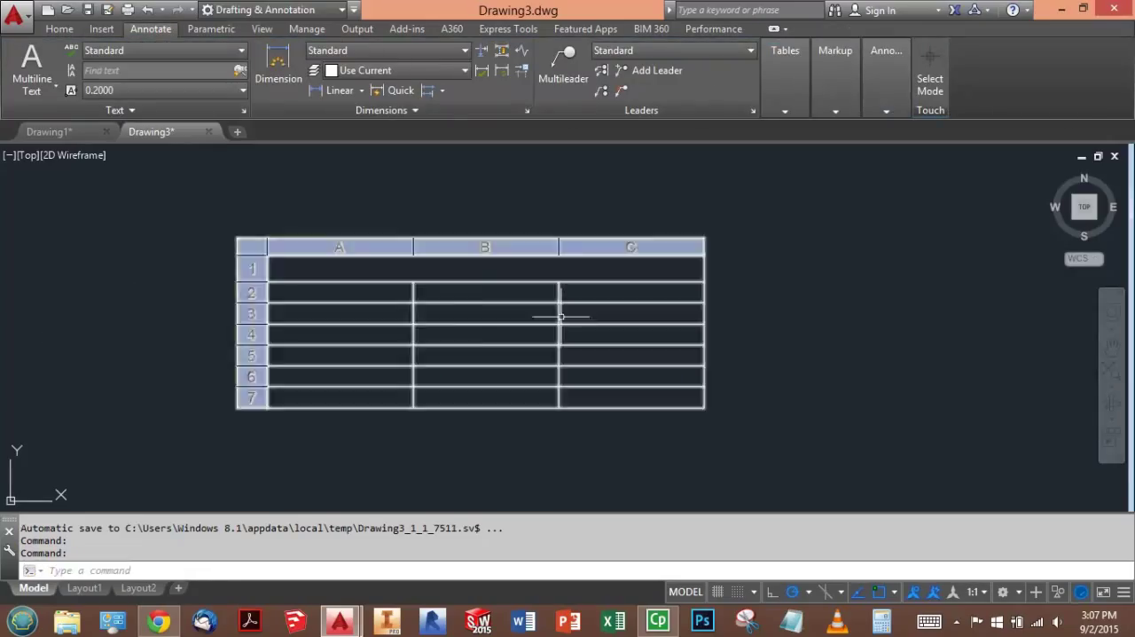
left_click(487, 245)
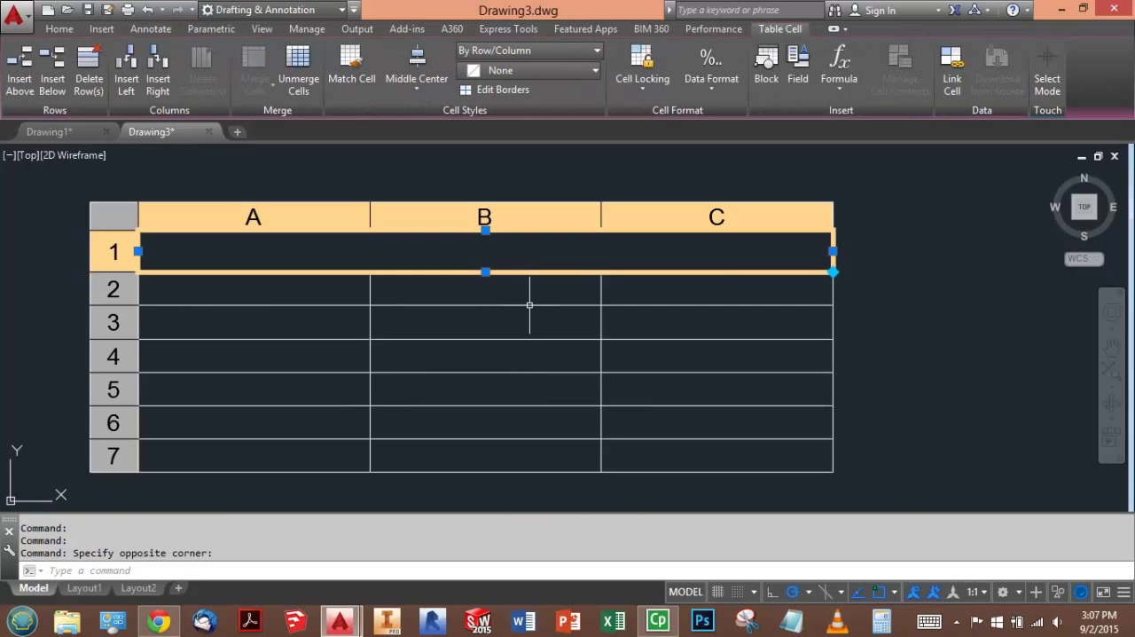
type("TABLE")
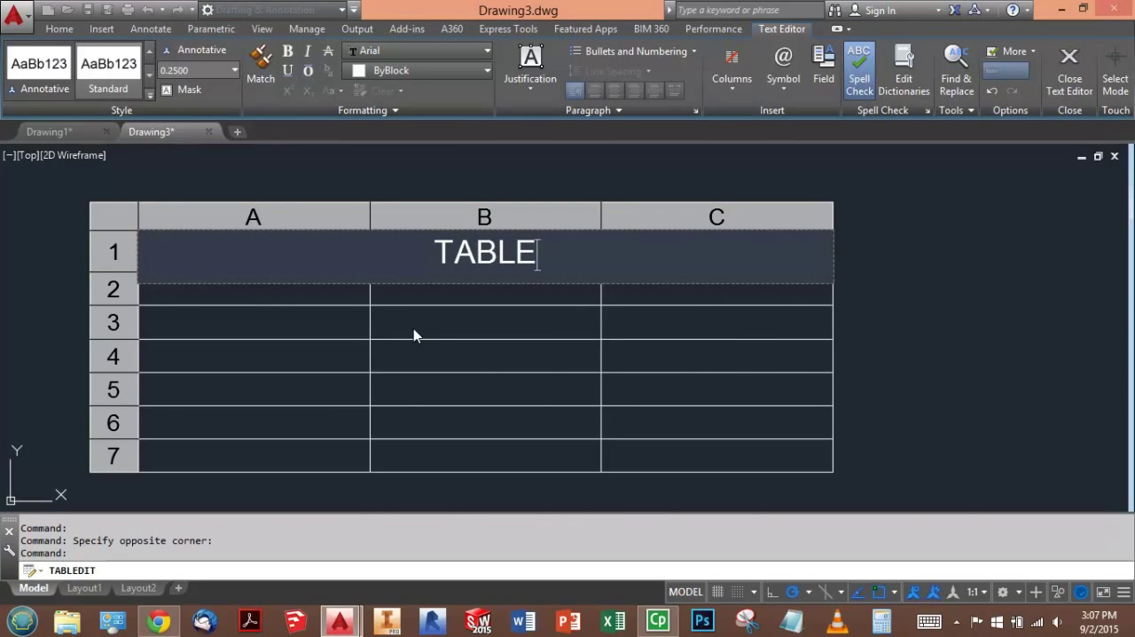
left_click(350, 287)
- Enter the column header LENGTH in cell A2, correcting its spelling
left_click(347, 287)
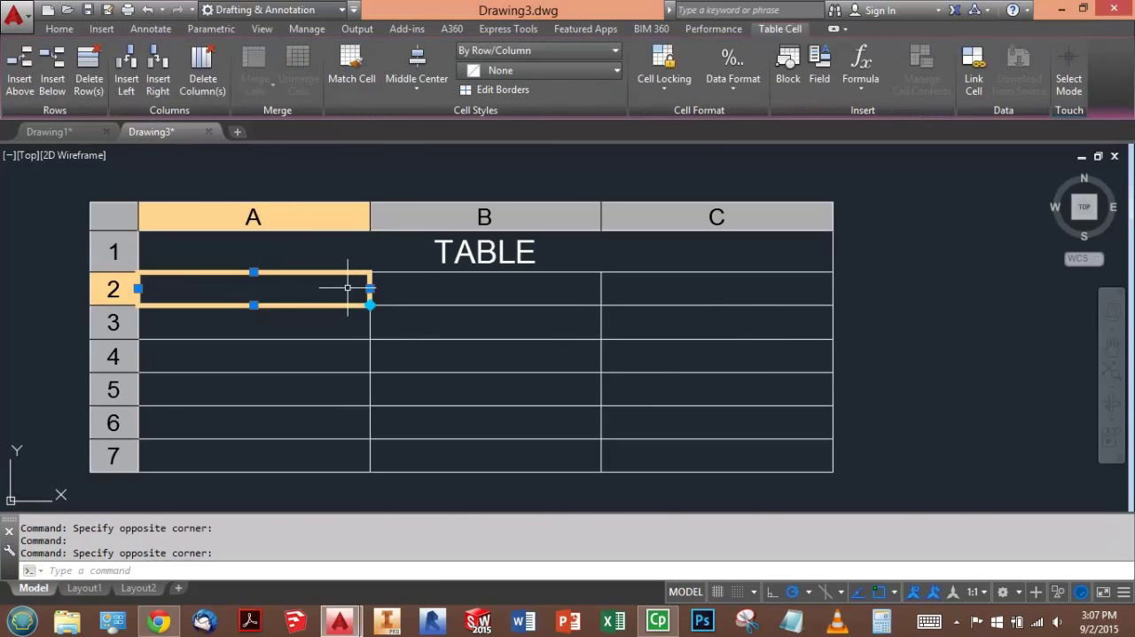
type("LENTH")
key("Tab")
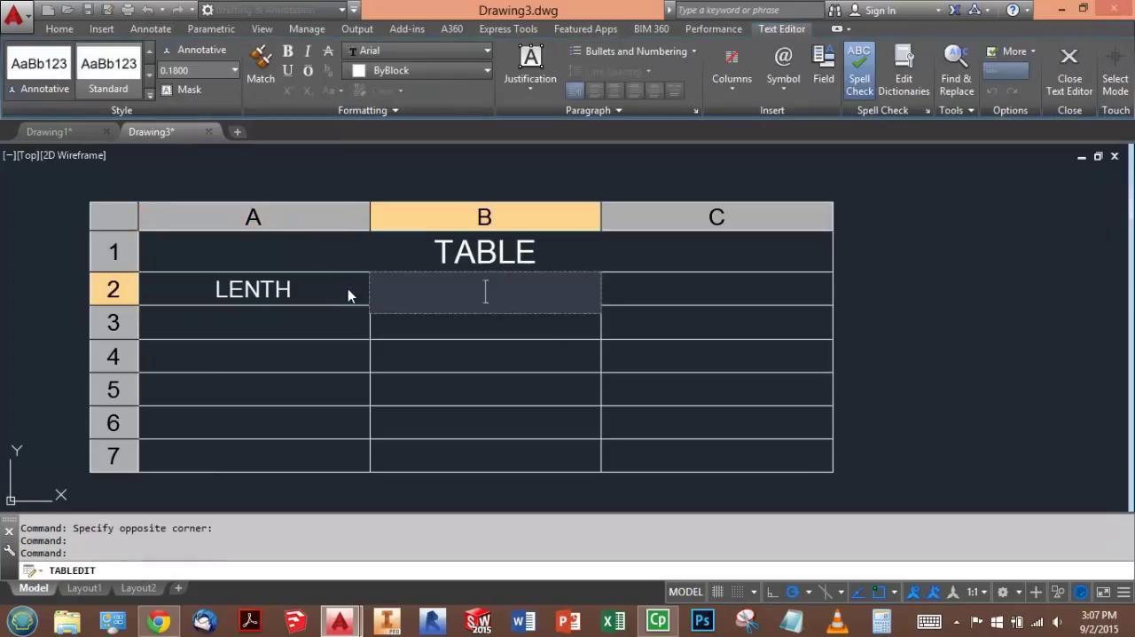
left_click(272, 284)
left_click(262, 286)
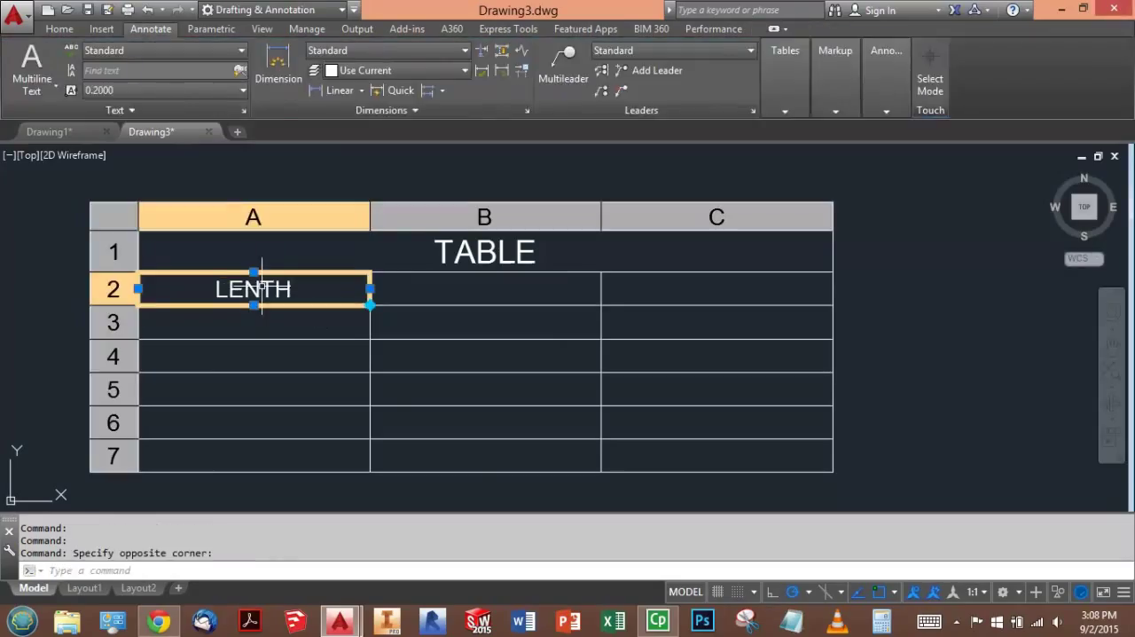
double_click(262, 288)
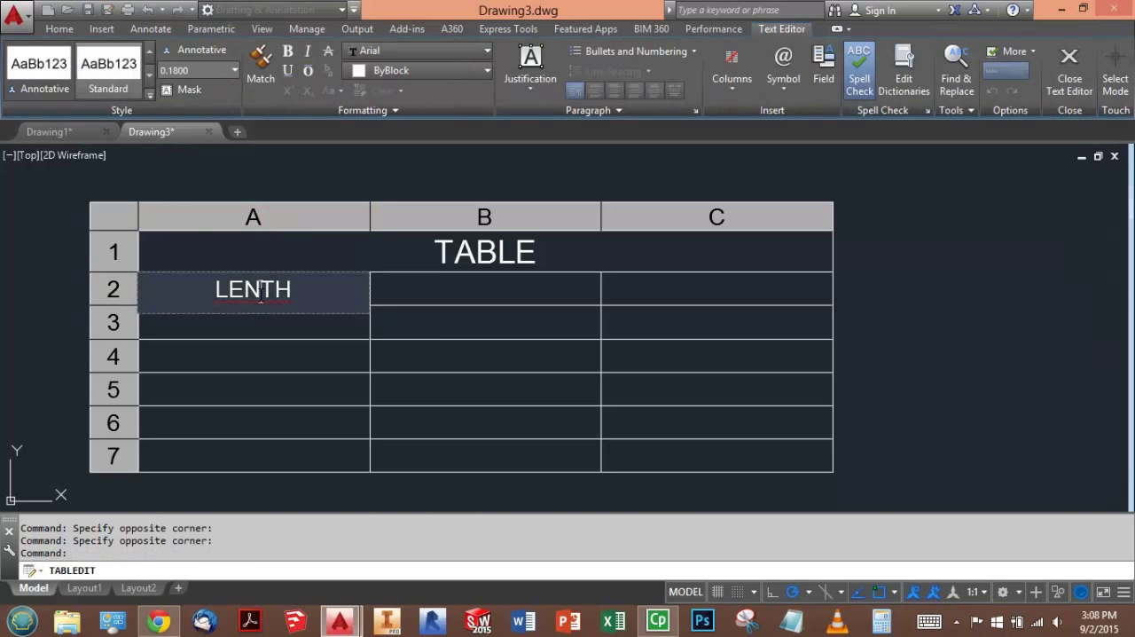
type("G")
left_click(439, 287)
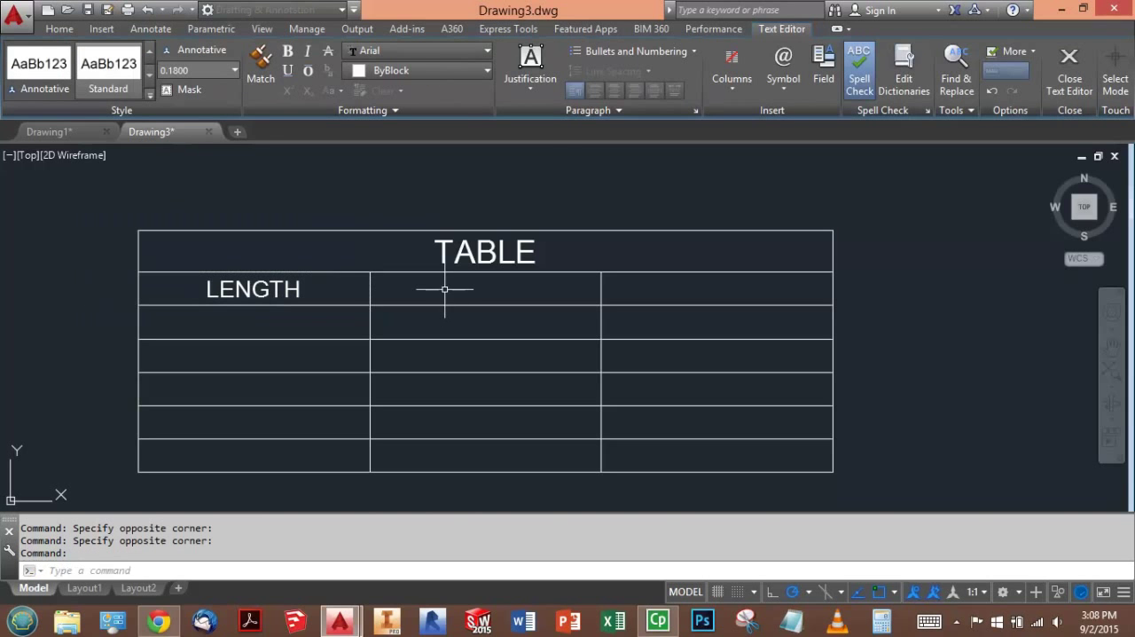
- Enter the column headers WIDTH in cell B2 and AREA in cell C2
left_click(444, 290)
type("WIDTH")
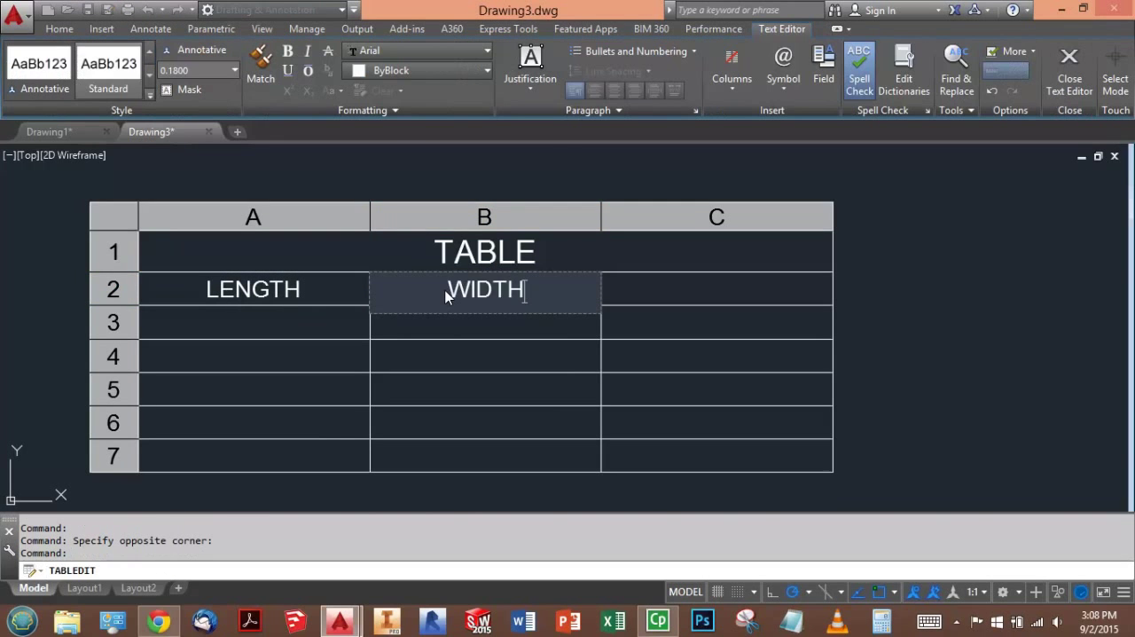
key("Tab")
type("AREA")
key("Tab")
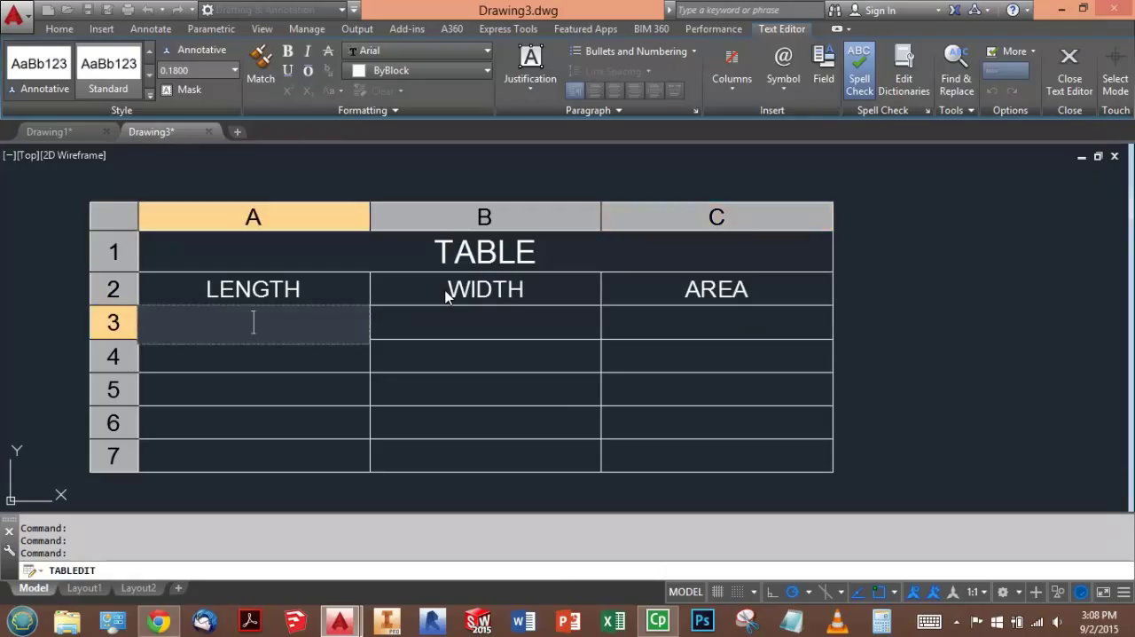
- Fill row 3 with the length 4.1598 in A3 and the width 2.1369 in B3
type("4.1598")
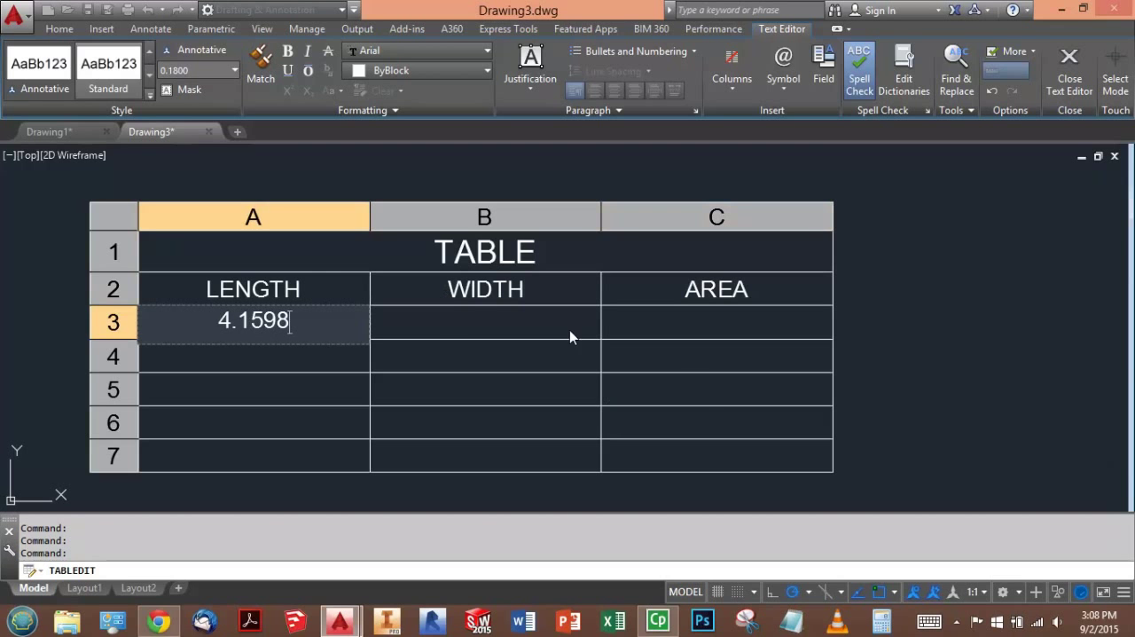
key("Escape")
left_click(423, 326)
type("2.1369")
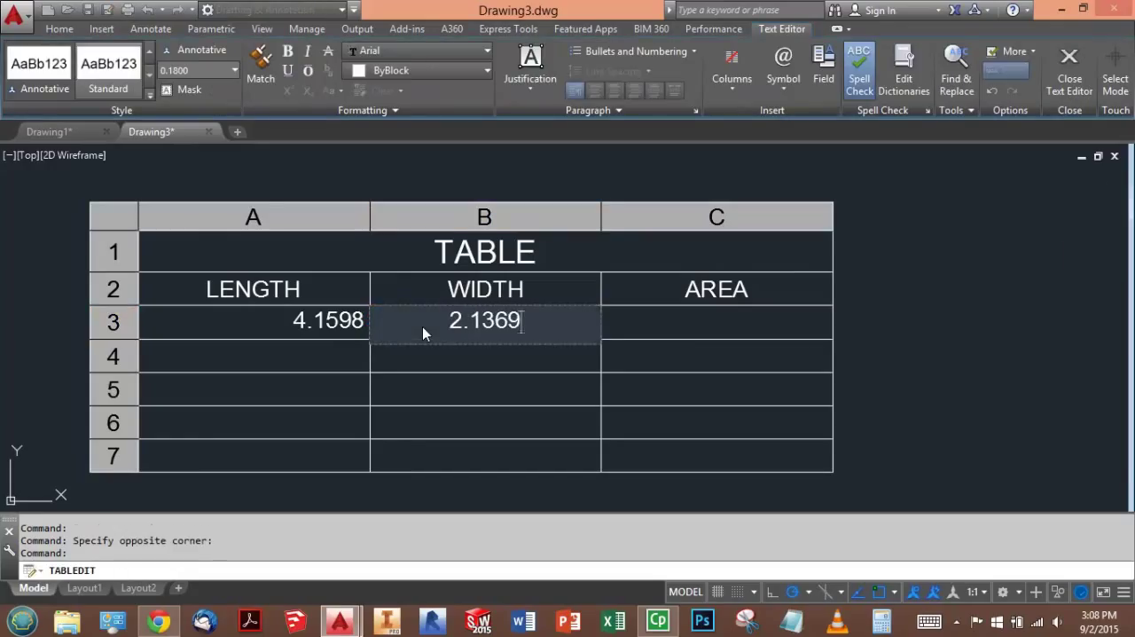
key("Tab")
key("Tab")
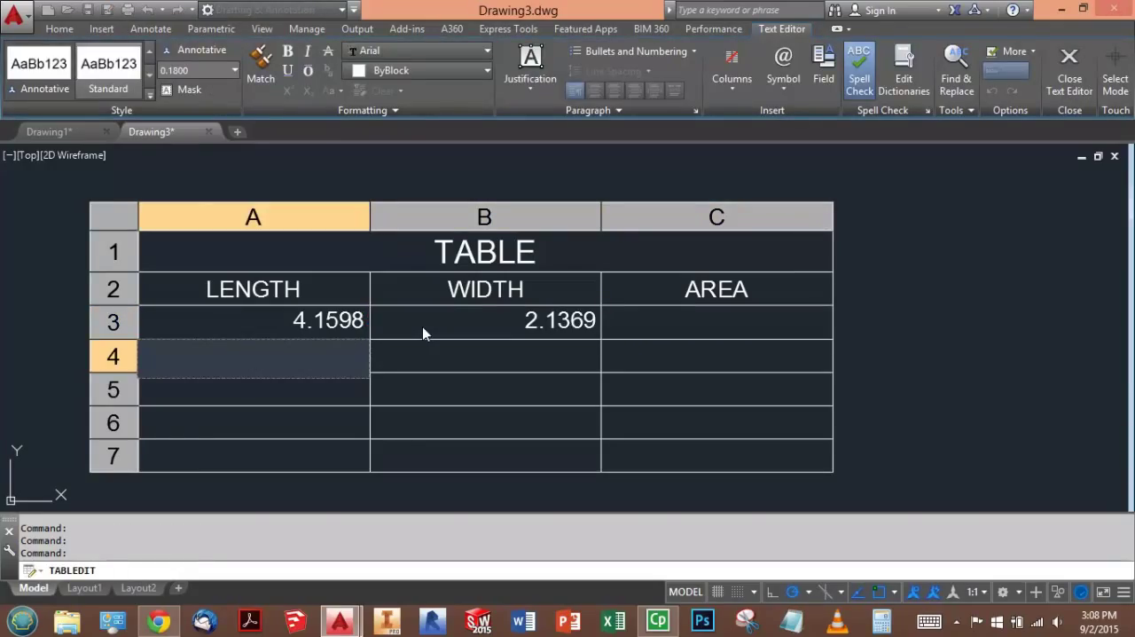
- Fill row 4 with the length 3.2140 in A4 and the width 2.6874 in B4
type("3.2140")
key("Tab")
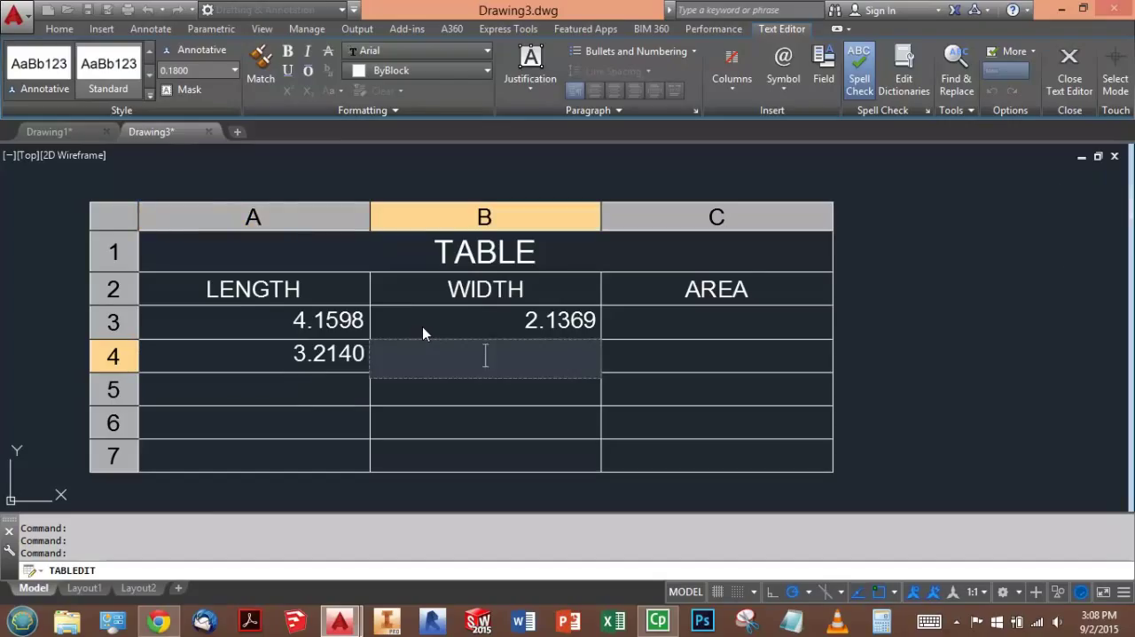
type("2.6874")
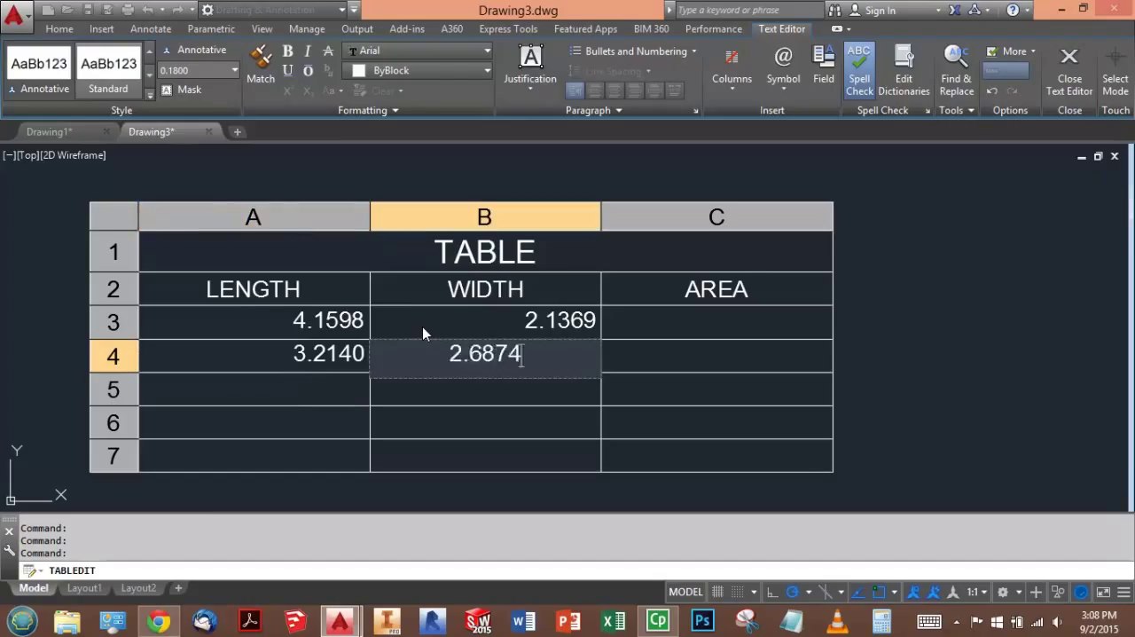
key("Tab")
key("Tab")
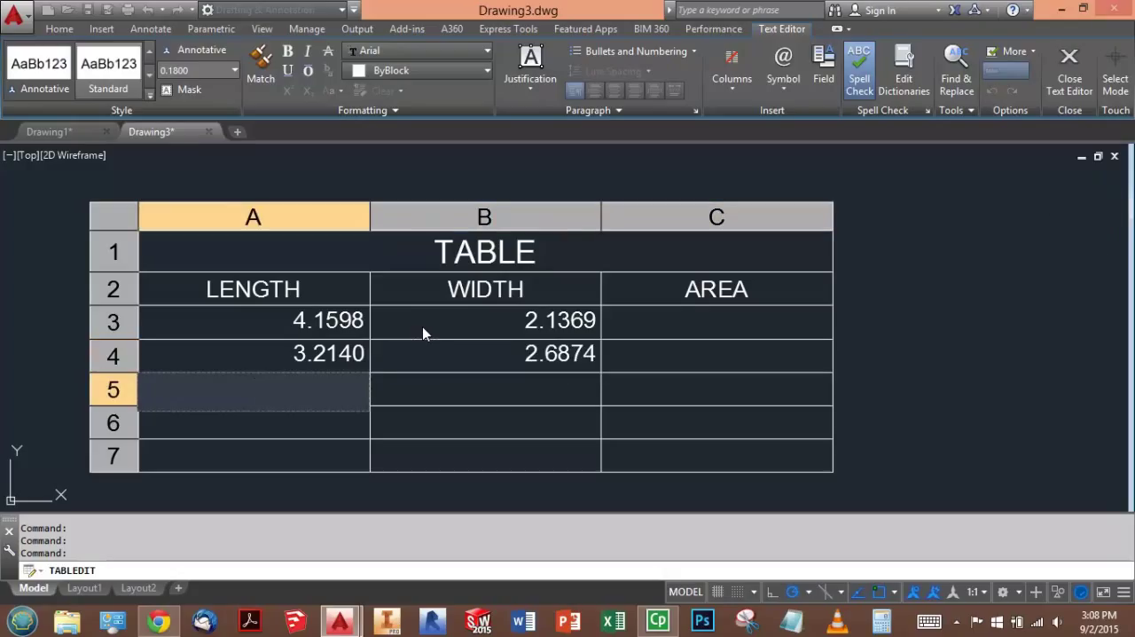
- Fill row 5 with the length 9.5741 in A5 and the width 5.3247 in B5
type("9.574")
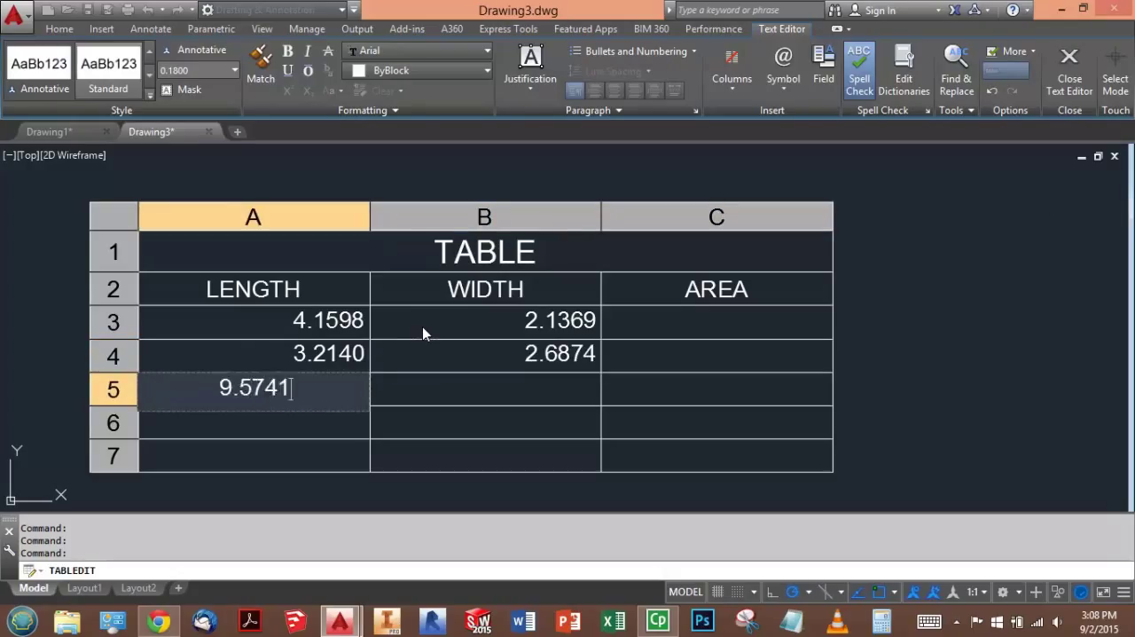
type("1")
key("Tab")
type("5.3247")
key("Tab")
key("Tab")
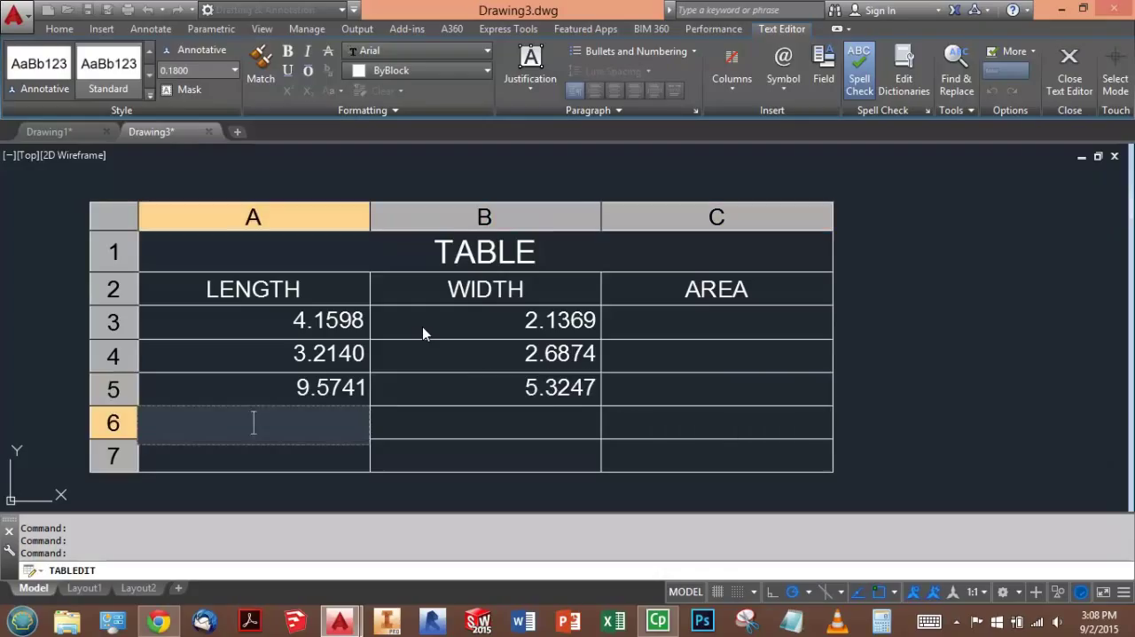
- Fill row 6 with the length 6.3258 in A6 and the width 6.0158 in B6
type("63258")
key("BackSpace")
key("BackSpace")
key("BackSpace")
key("BackSpace")
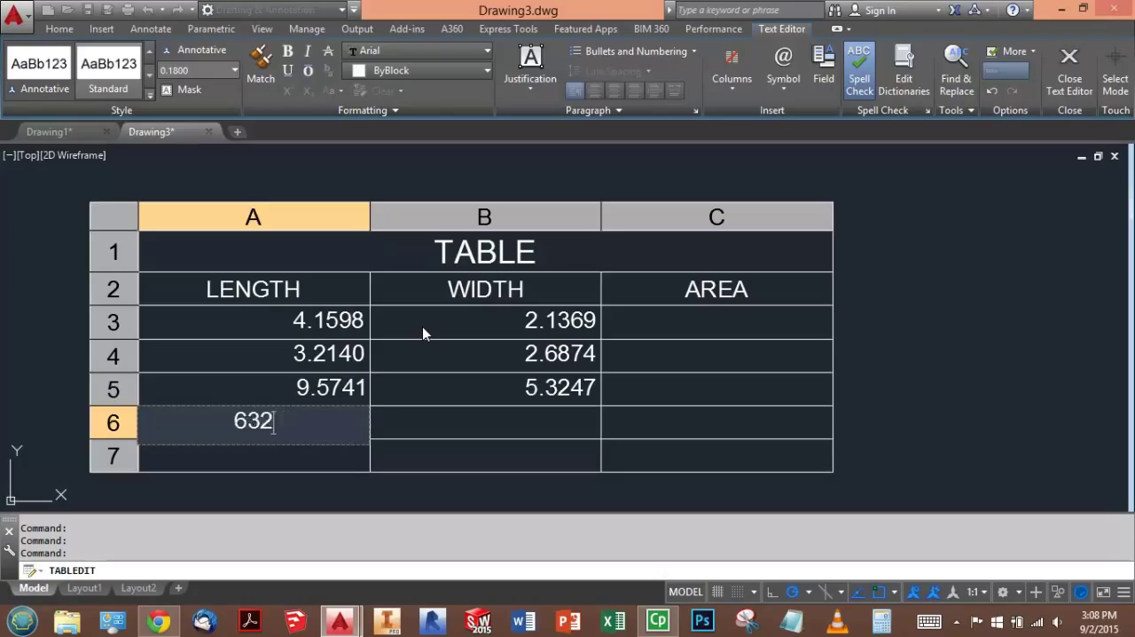
type(".3258")
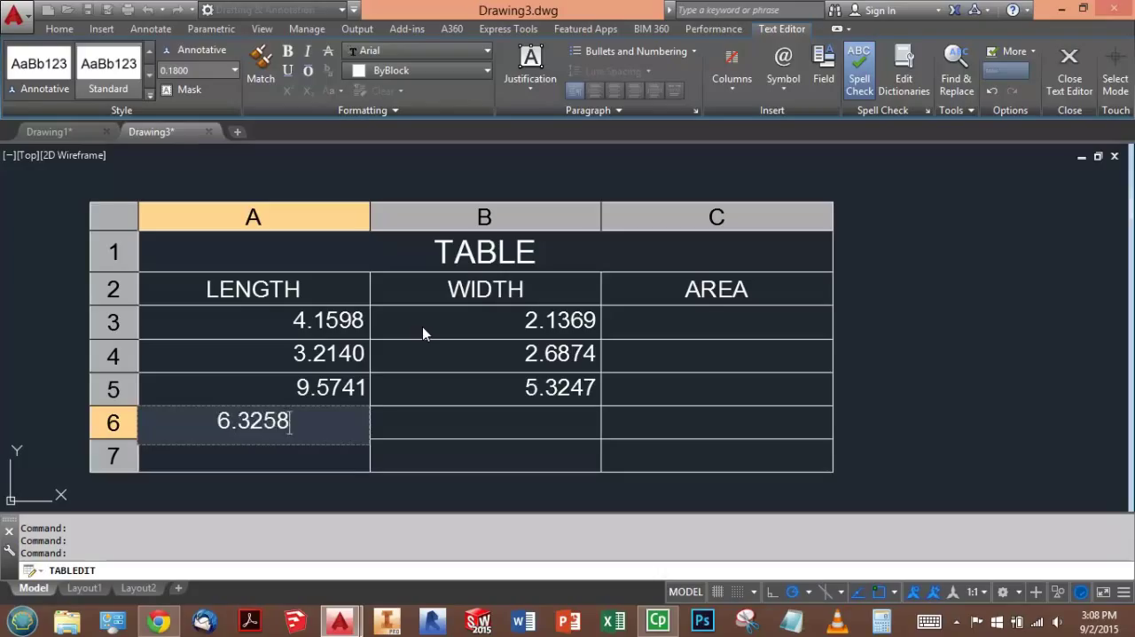
key("Tab")
type("6.0158")
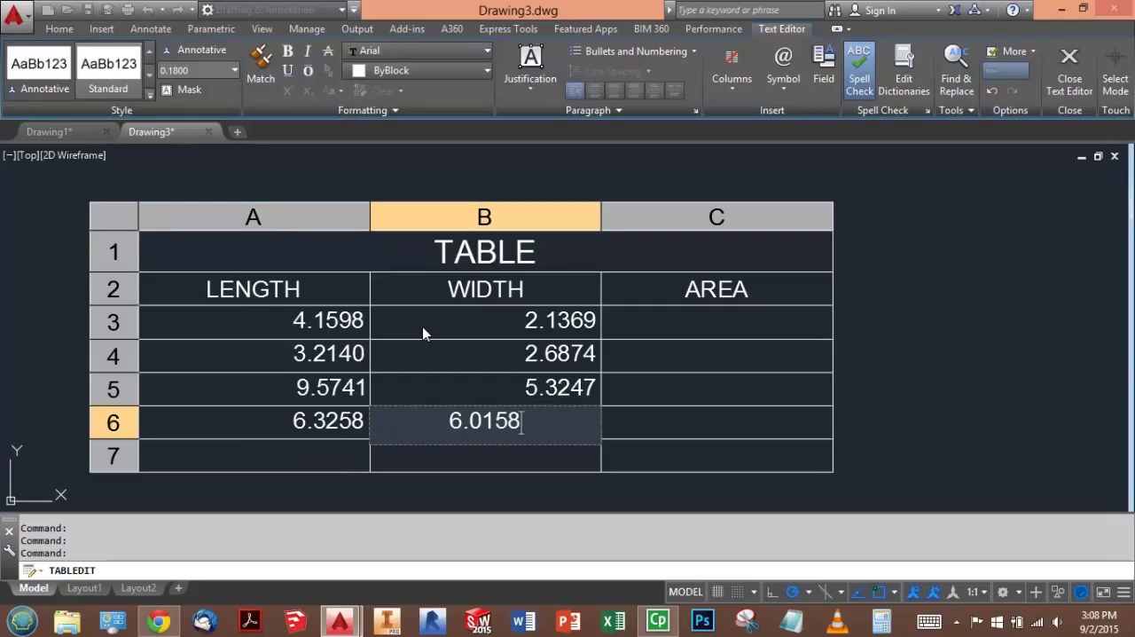
left_click(983, 445)
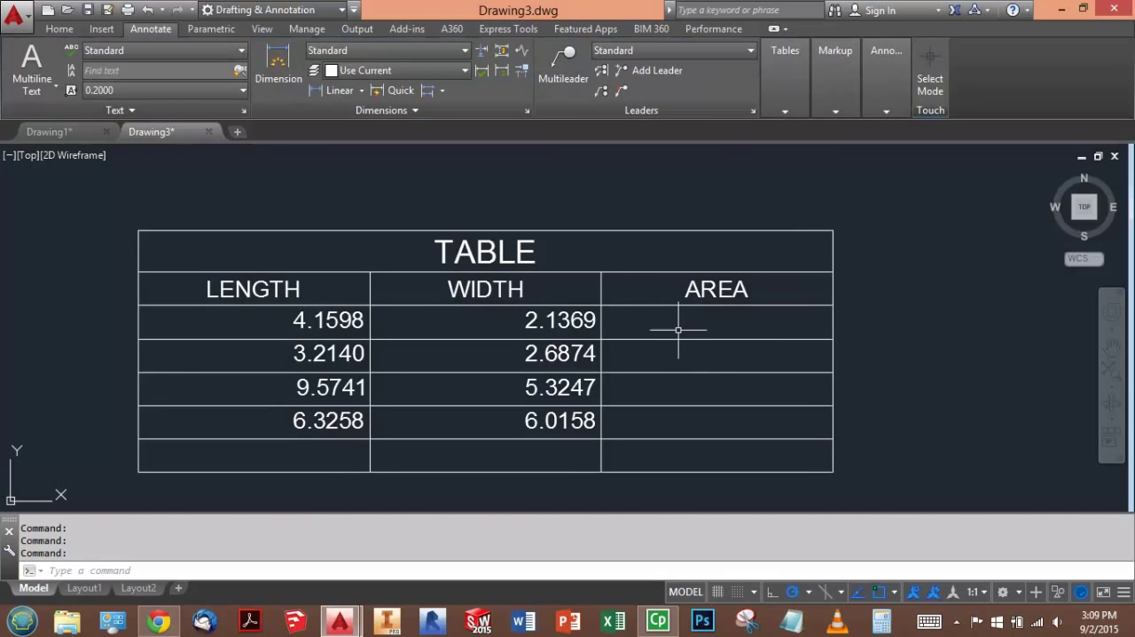
- Enter the label SUM in cell B7 of the table
left_click(540, 454)
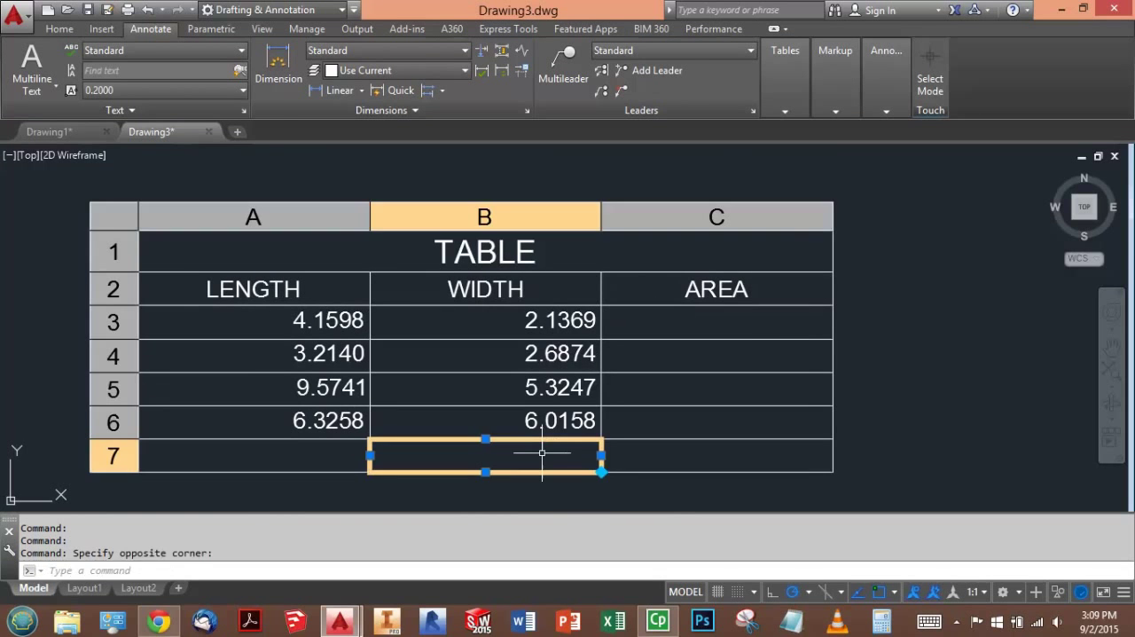
type("SUM")
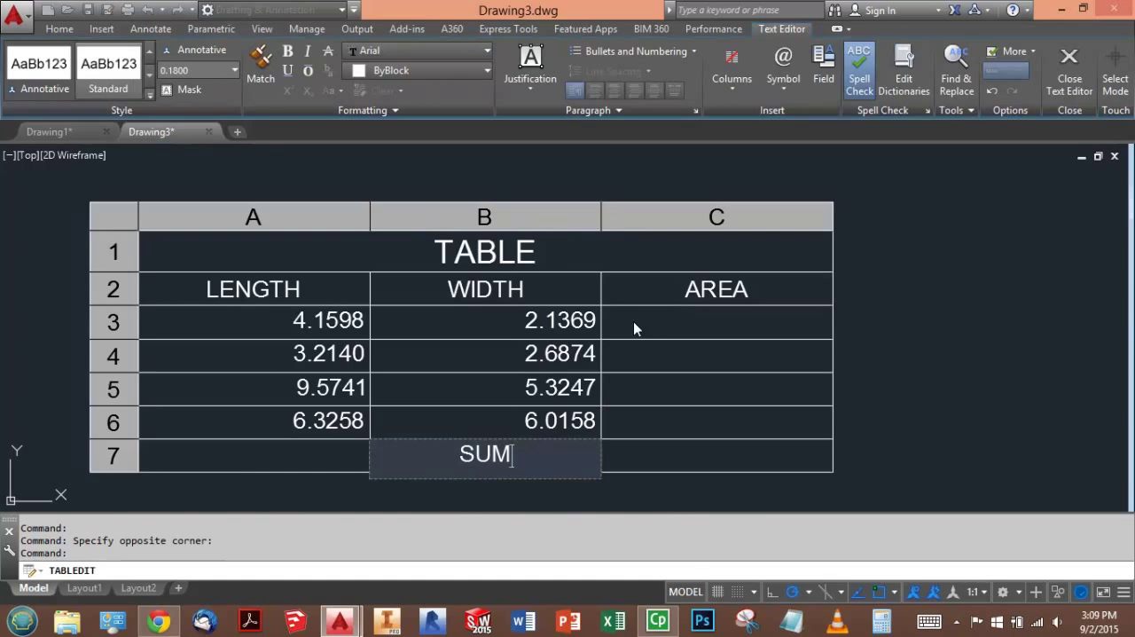
left_click(736, 318)
- Enter the formula =A3*B3 in cell C3 to calculate the first area
left_click(754, 324)
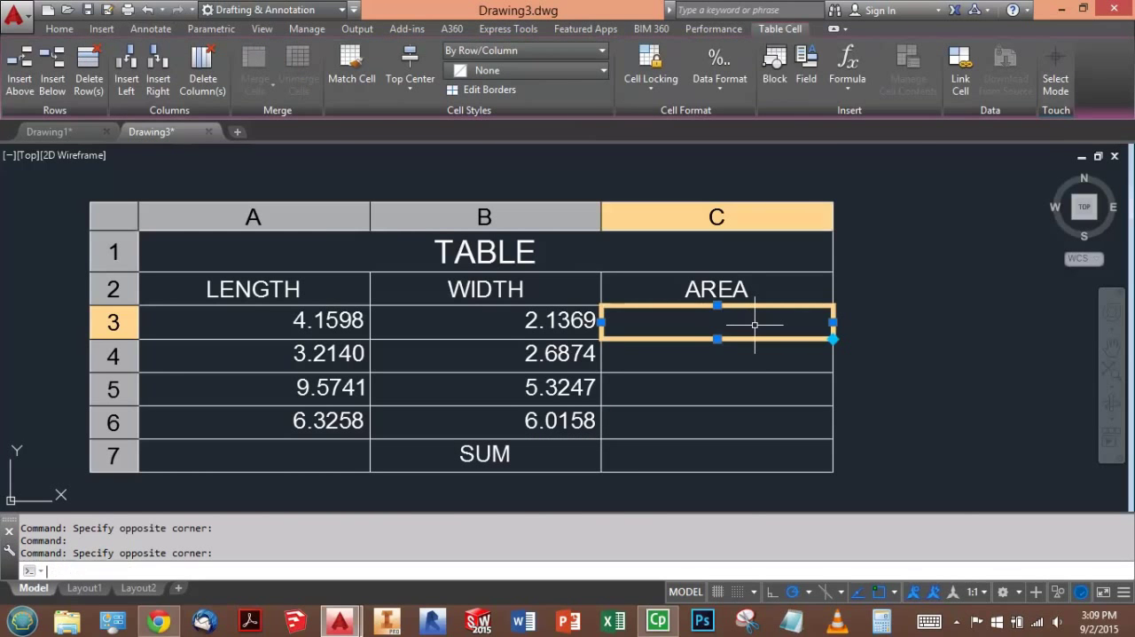
type("=a")
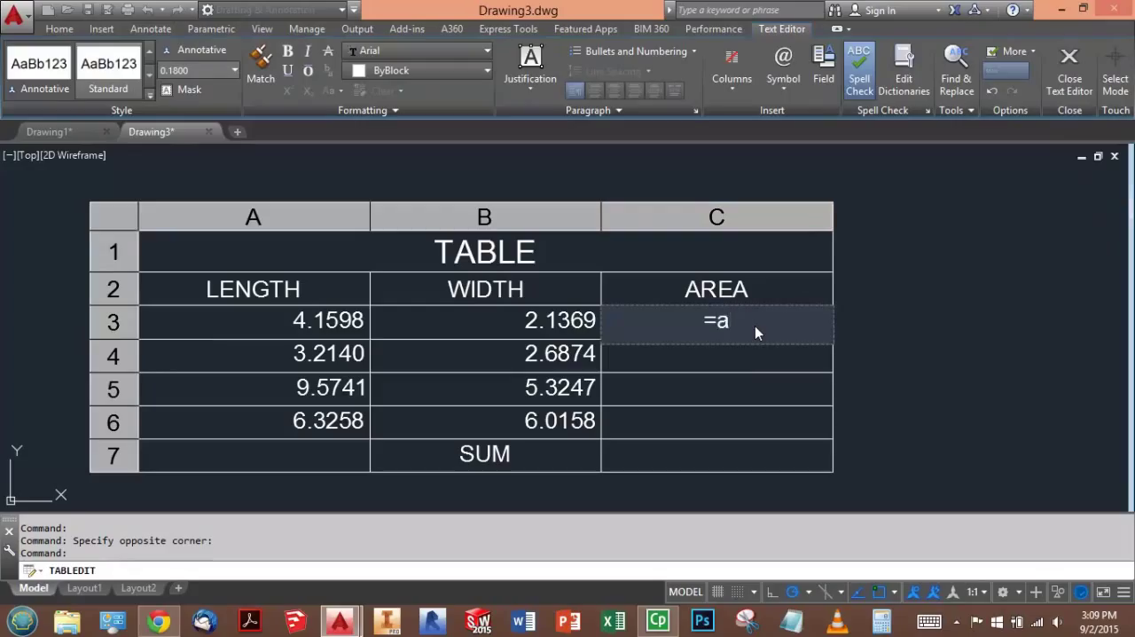
key("BackSpace")
type("A3")
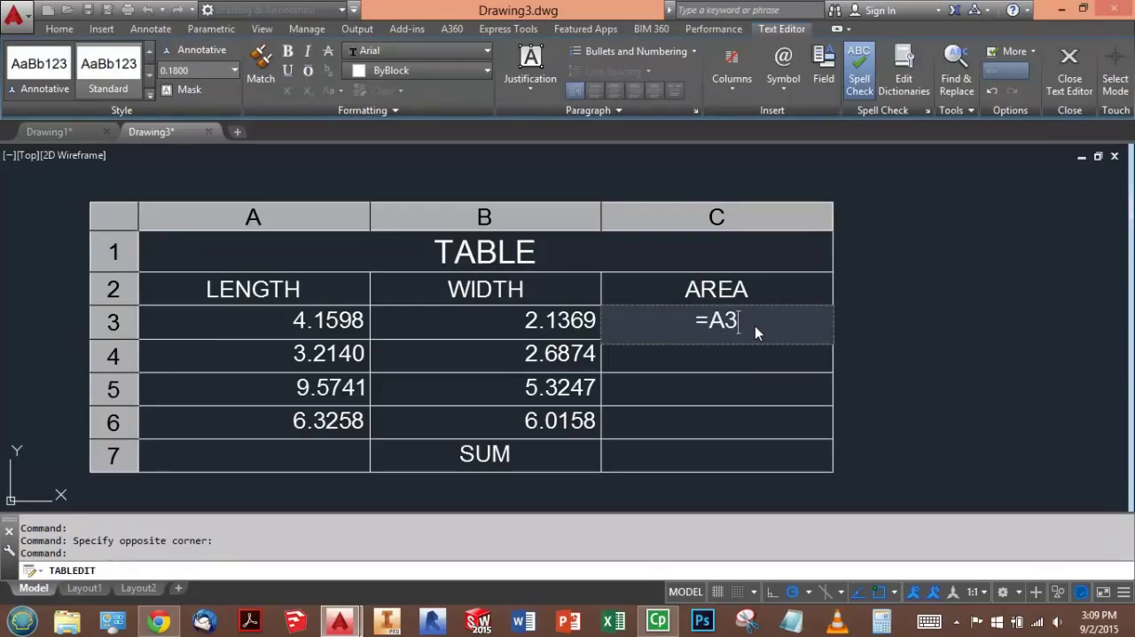
type("*B3")
key("Return")
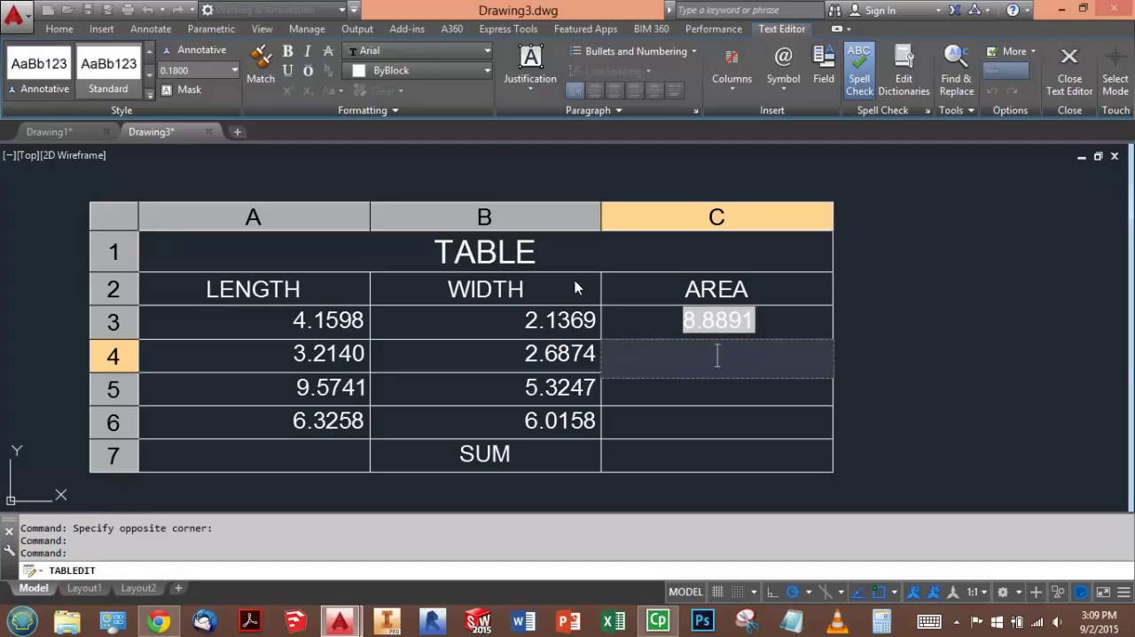
key("Escape")
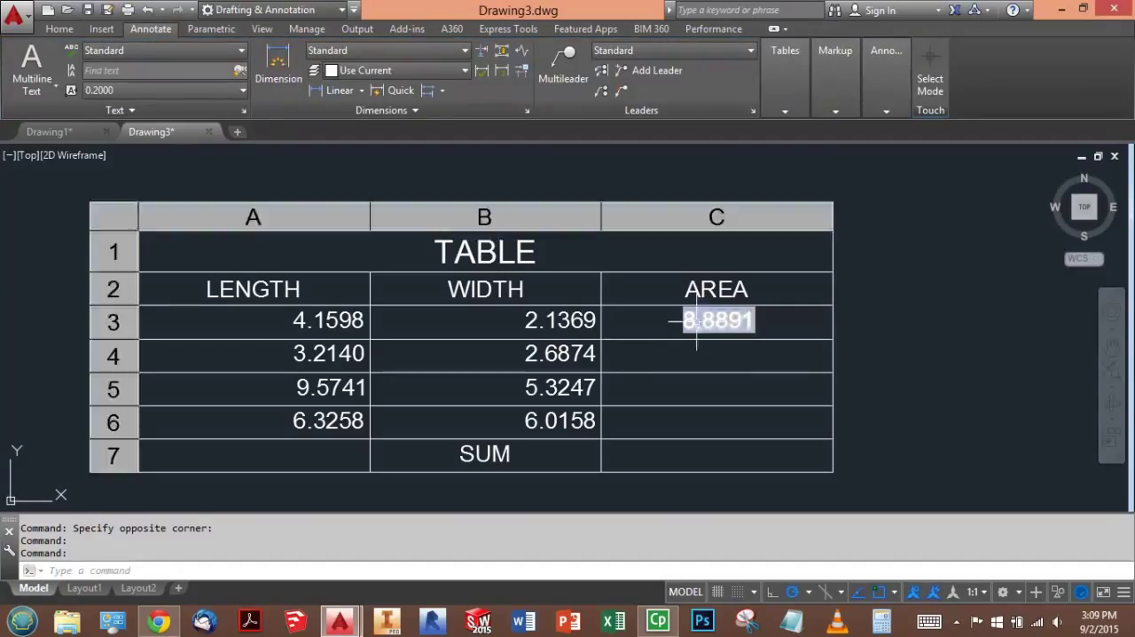
- Auto-fill the area formula from cell C3 down through C6
left_click(714, 352)
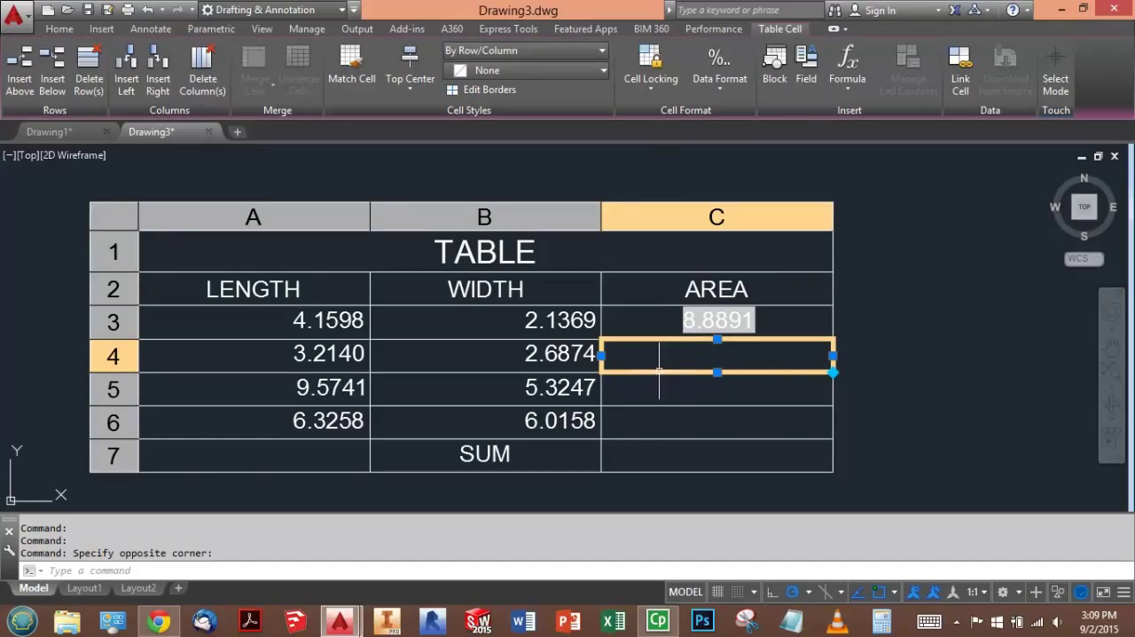
left_click(794, 316)
left_click(796, 318)
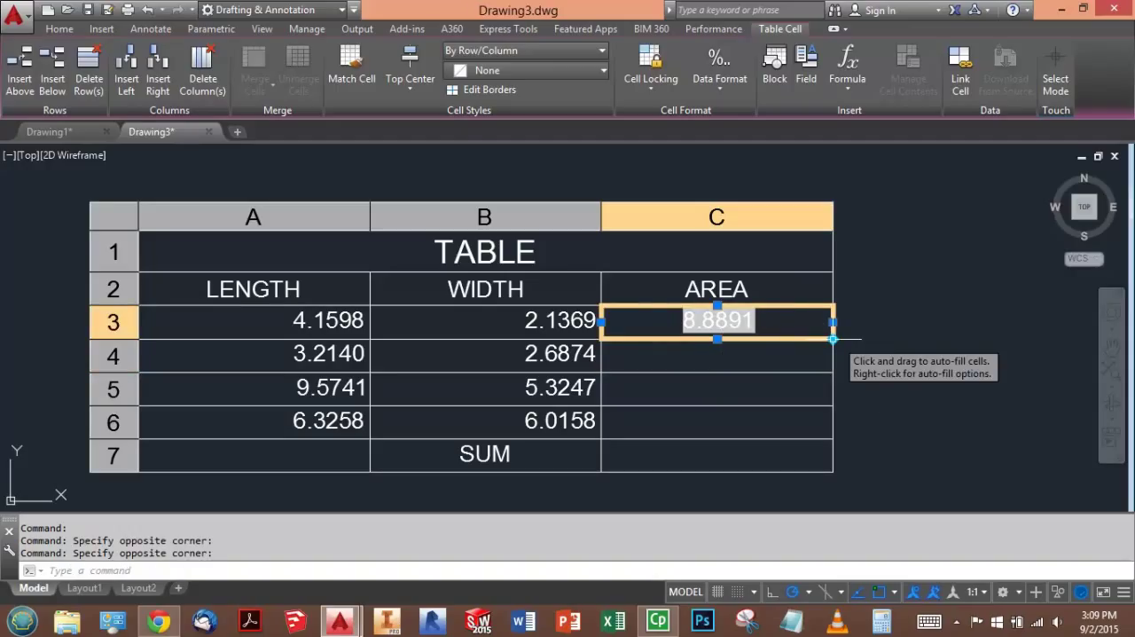
left_click_drag(833, 339, 834, 439)
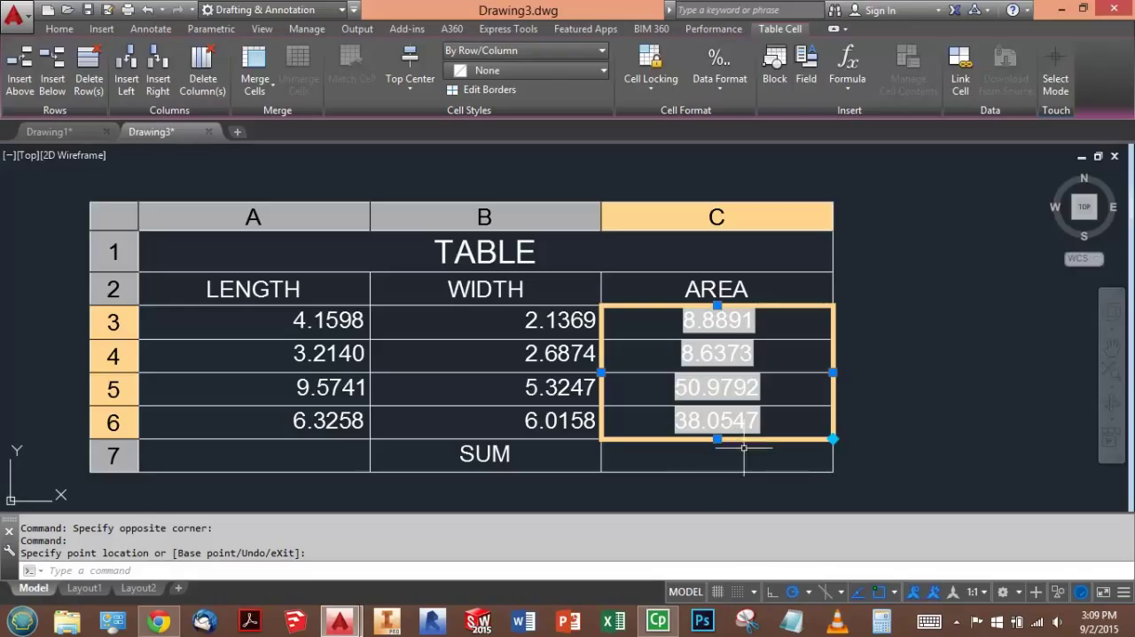
key("Escape")
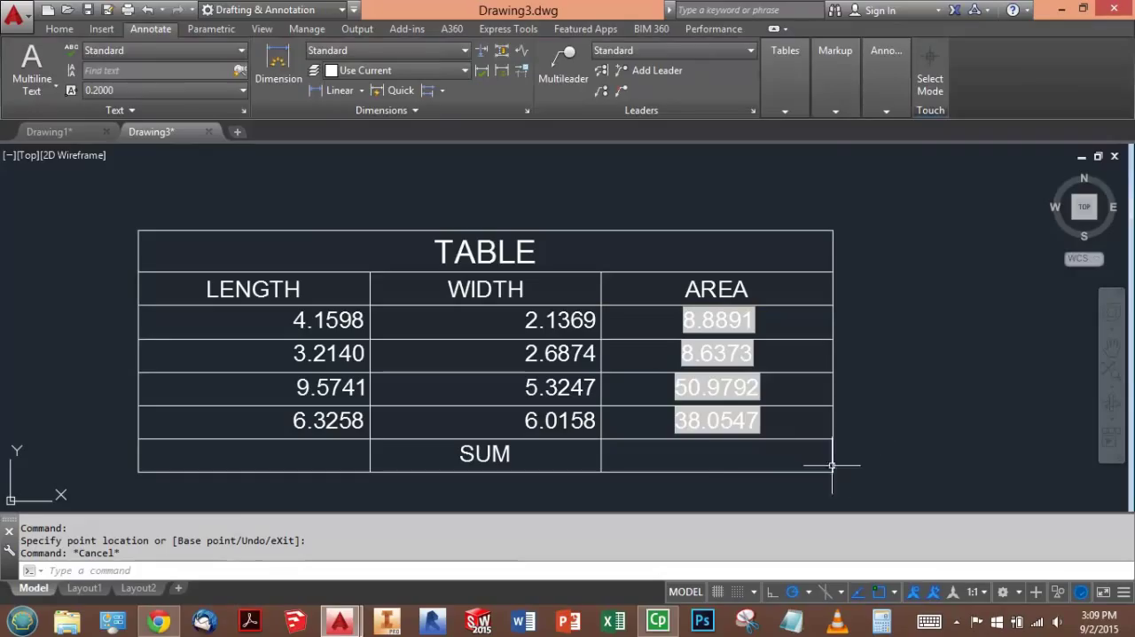
- Enter the formula =SUM(C3:C6) in cell C7 to total the four areas
left_click(760, 457)
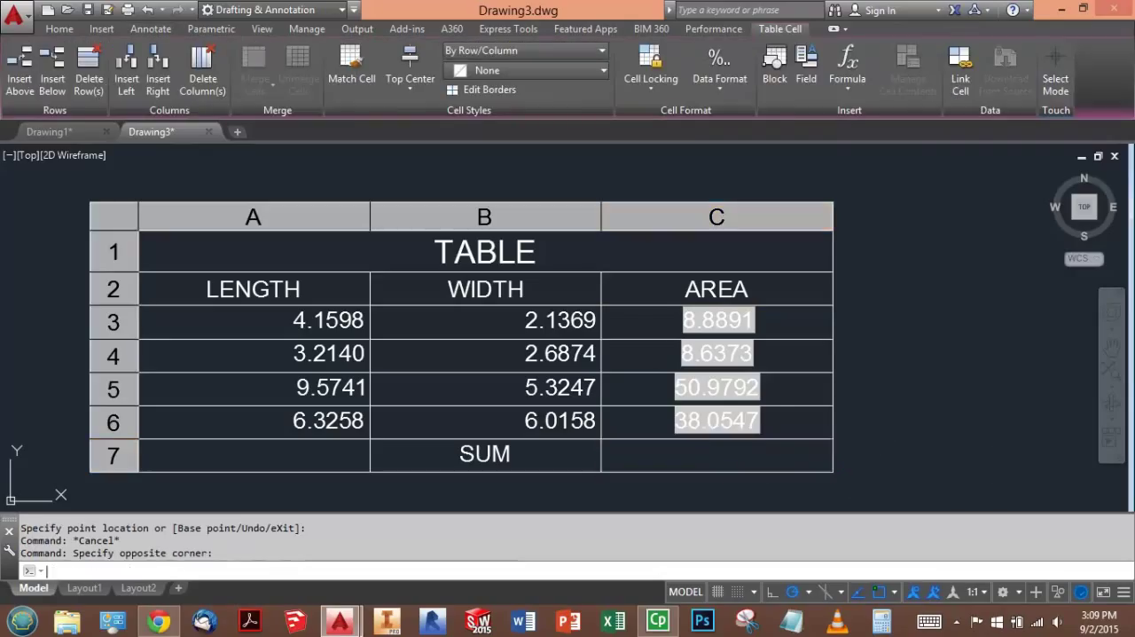
type("=")
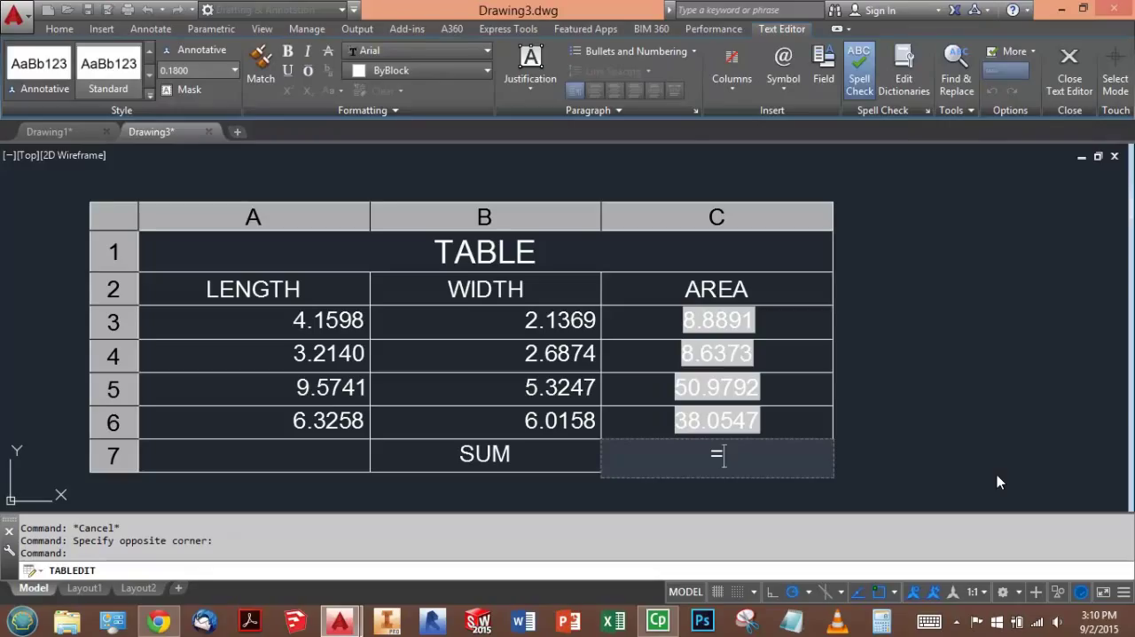
type("sum")
key("BackSpace")
key("BackSpace")
key("BackSpace")
type("SUM")
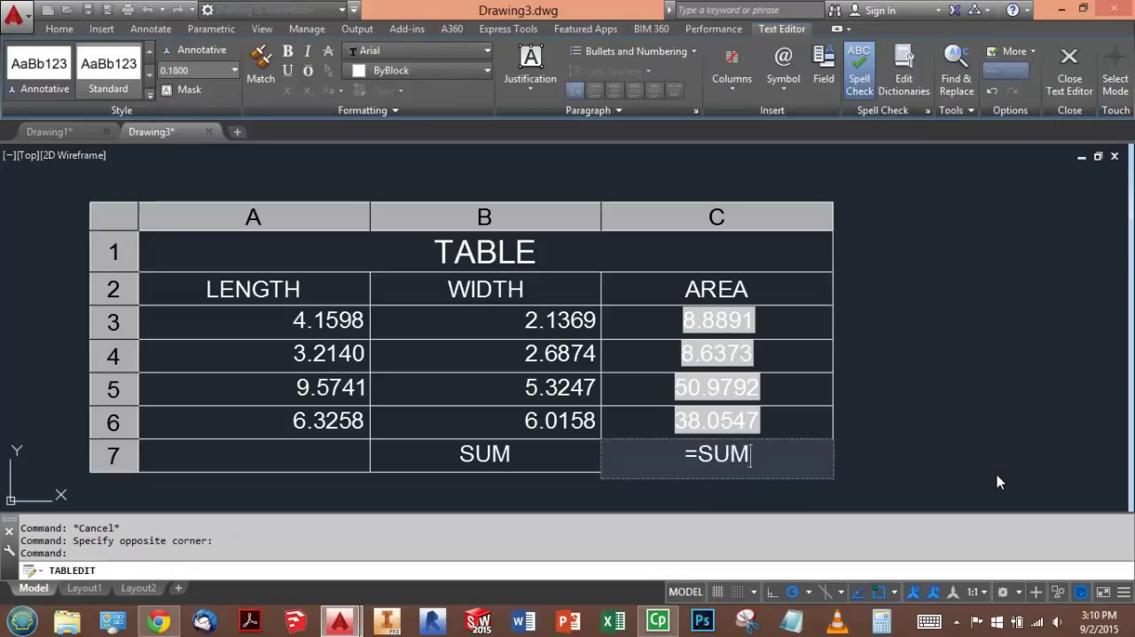
type("(")
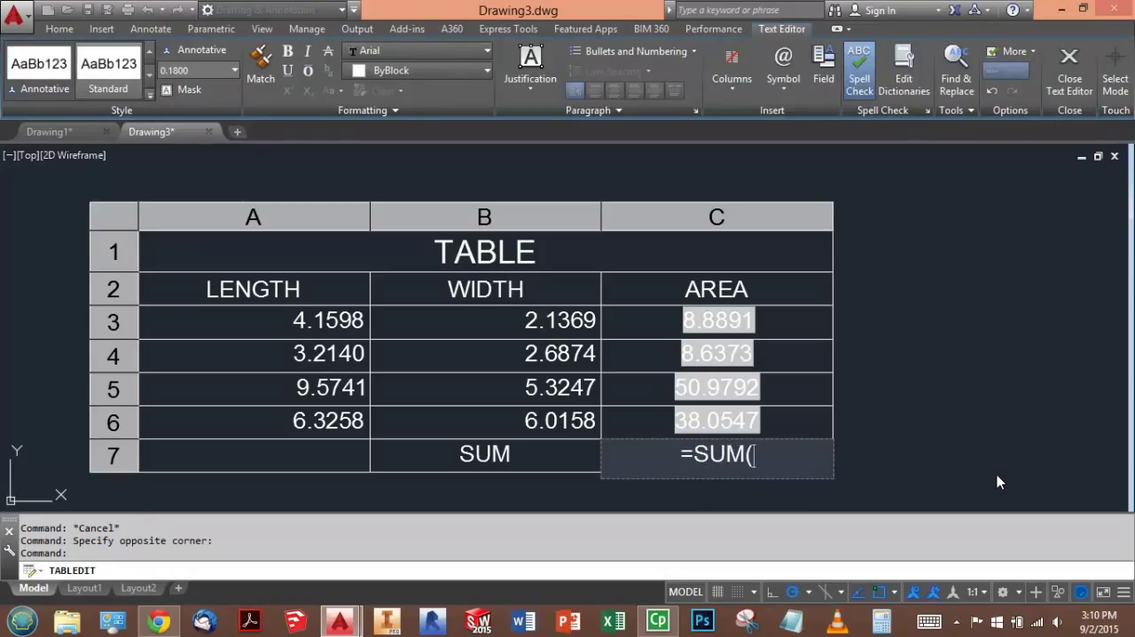
type("C3:")
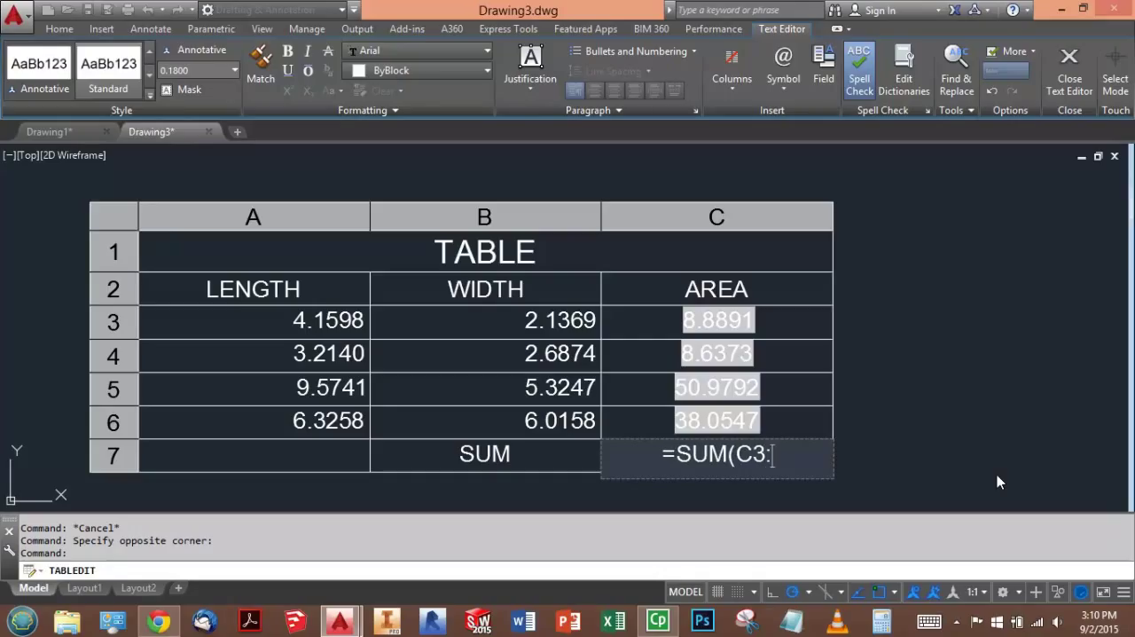
type("C6")
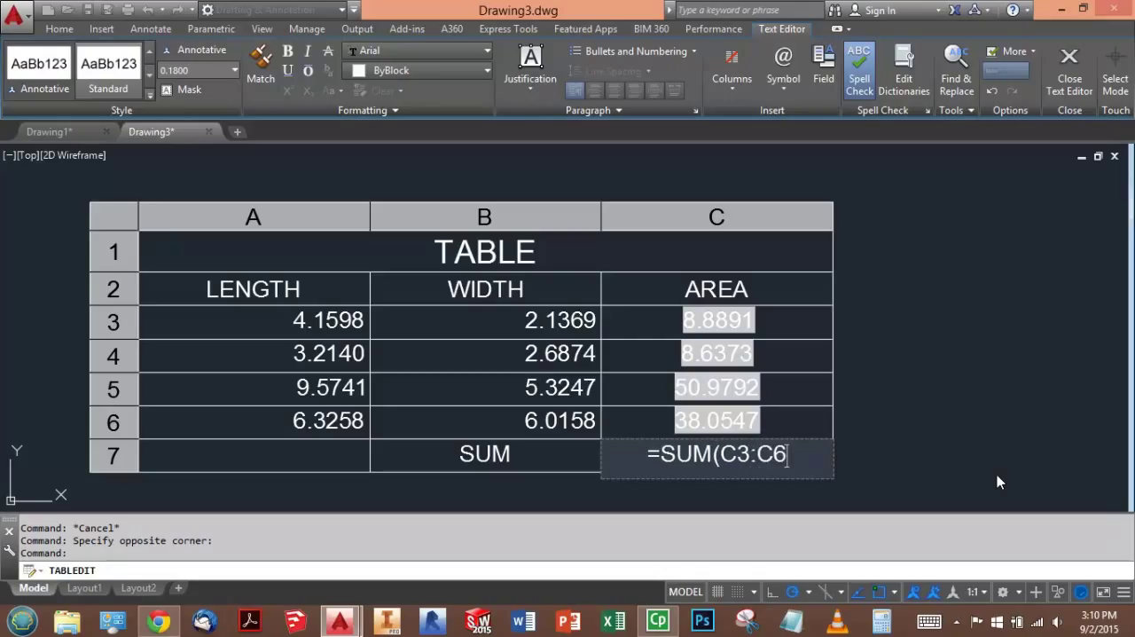
type(")")
left_click(997, 475)
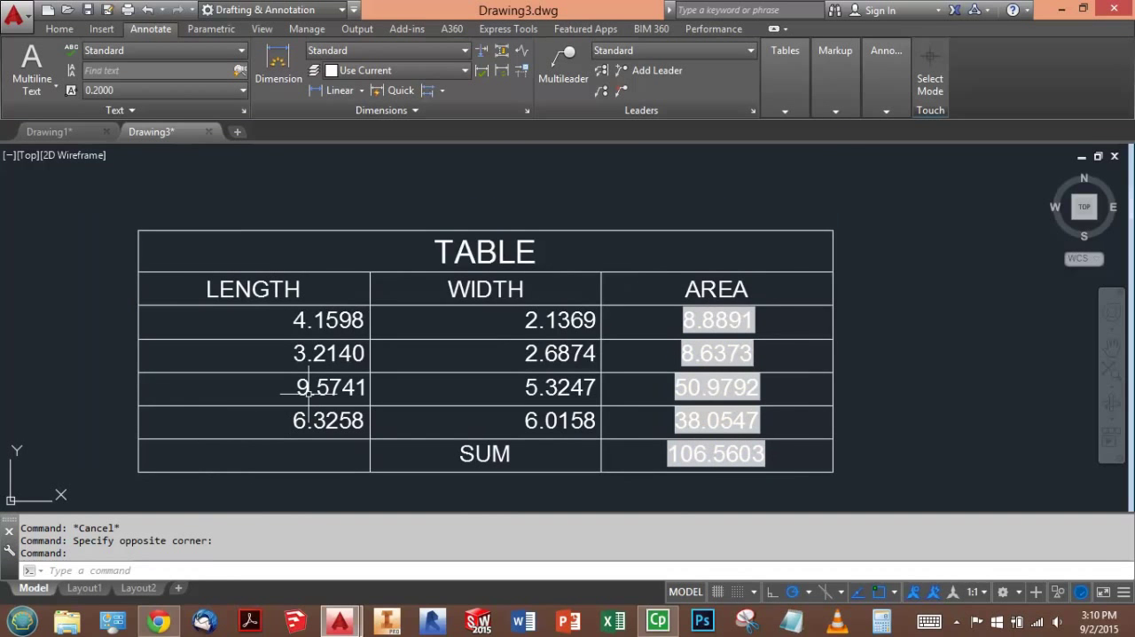
- Switch to the exam in Chrome and enter 8.8891, 8.6373, 50.9792 and 38.0547 as Question 2's answers 1 to 4
key("alt+Tab")
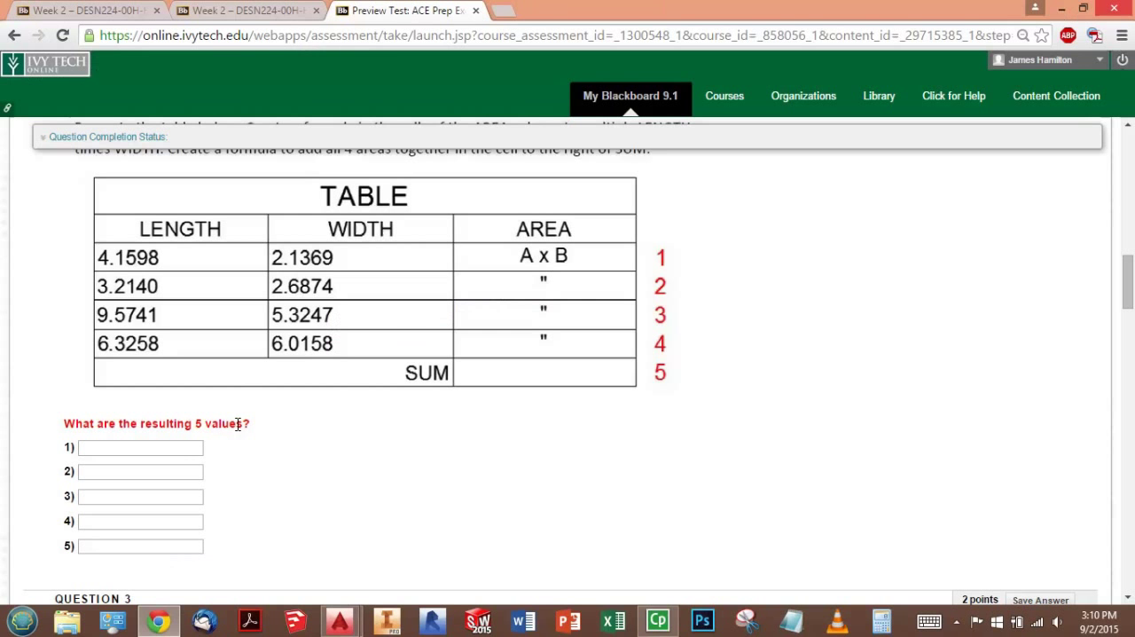
left_click(185, 448)
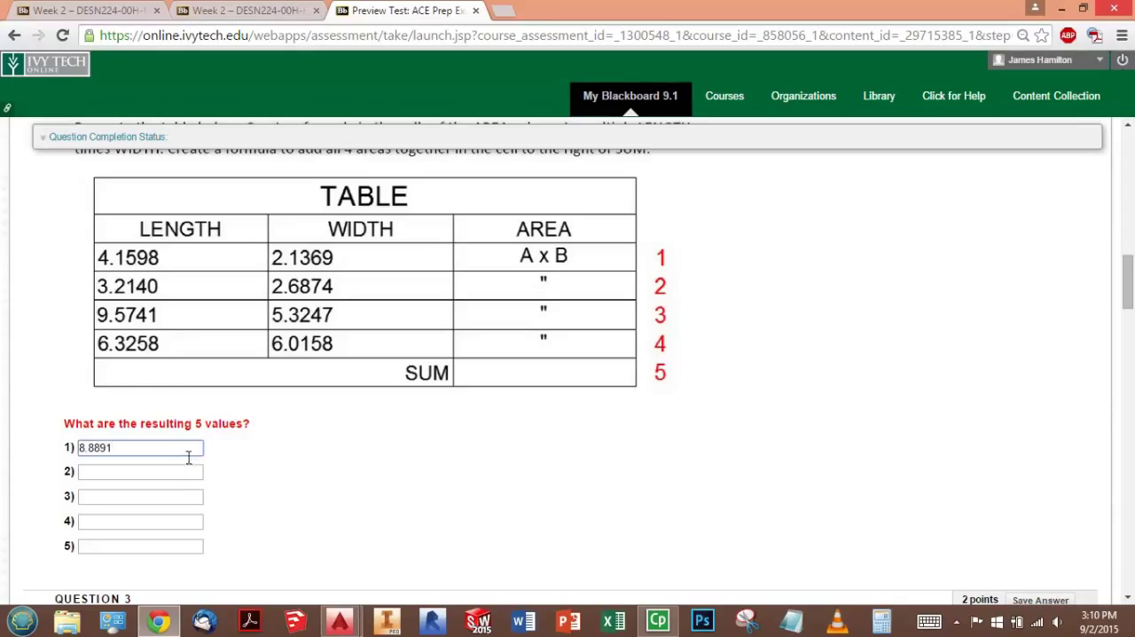
left_click(171, 477)
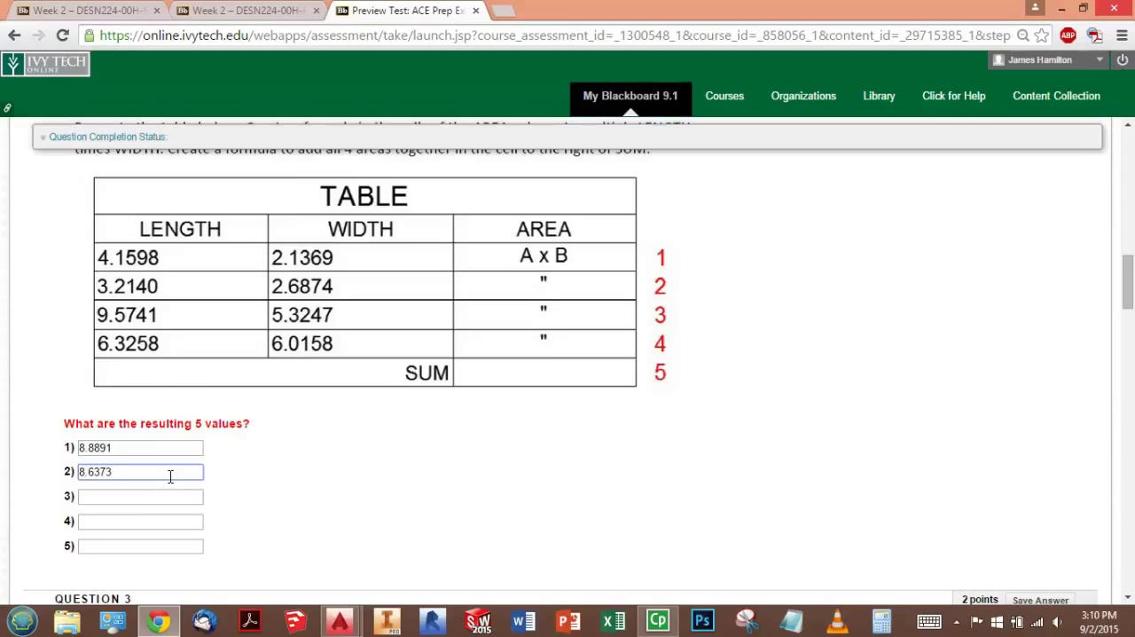
left_click(134, 499)
left_click(133, 520)
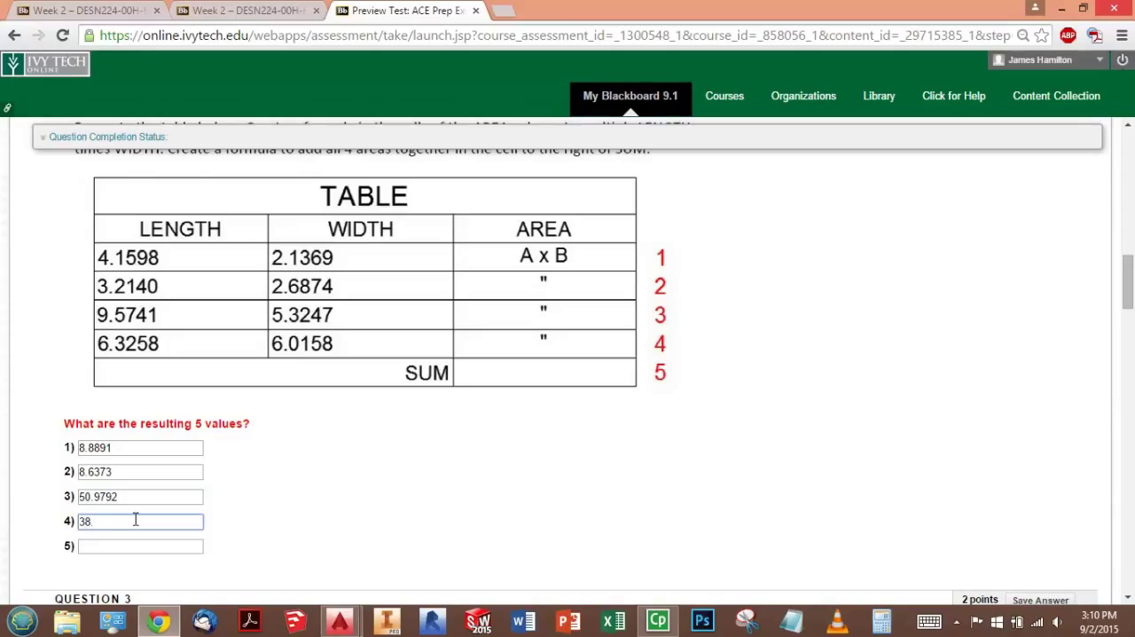
- Enter 106.5603 as the fifth value of Question 2 and save the answer
left_click(121, 543)
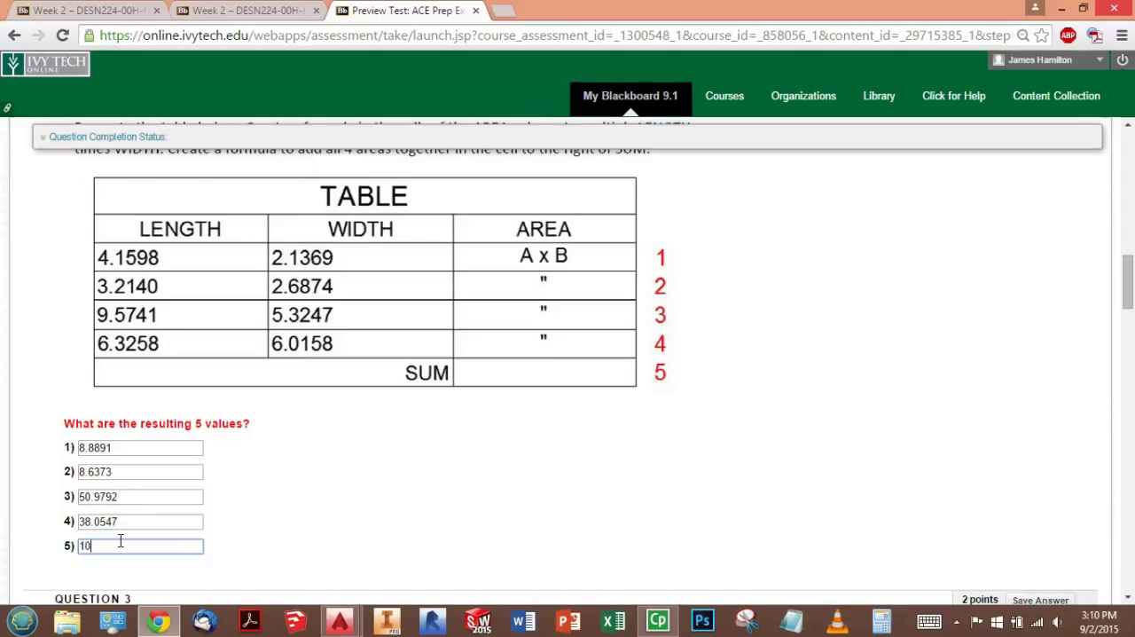
type("106.5603")
left_click(299, 497)
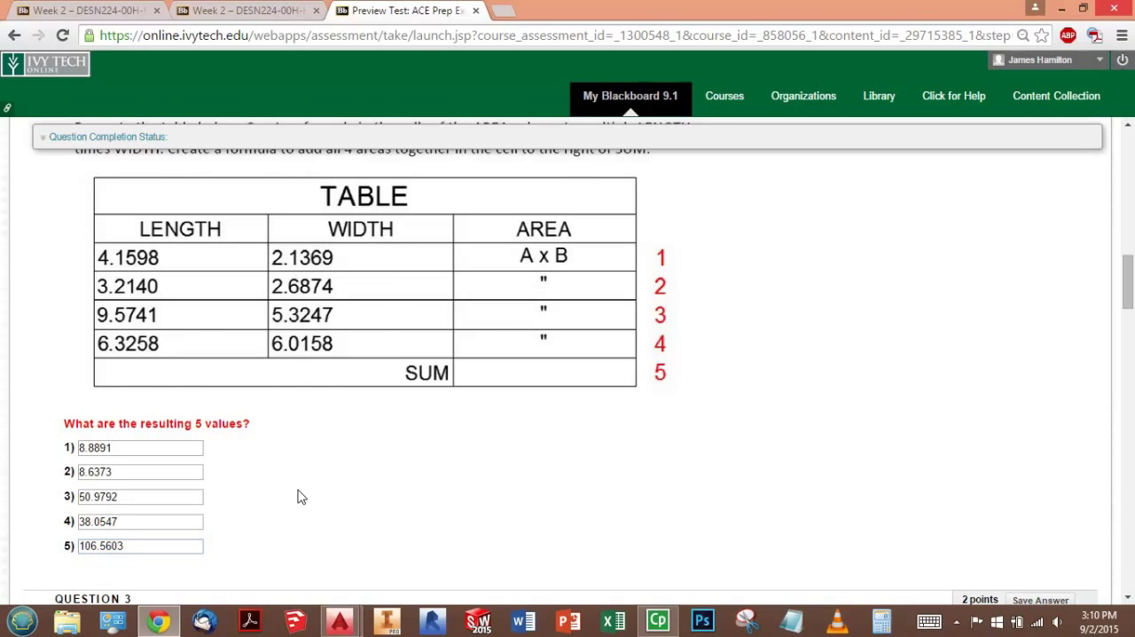
scroll(532, 479, "up", 1)
left_click(1029, 183)
- Examine Question 3's drawing instructions, dimension style settings, dimensioned figures and the questions about points A to E
scroll(849, 343, "down", 4)
scroll(849, 343, "down", 2)
scroll(818, 335, "down", 7)
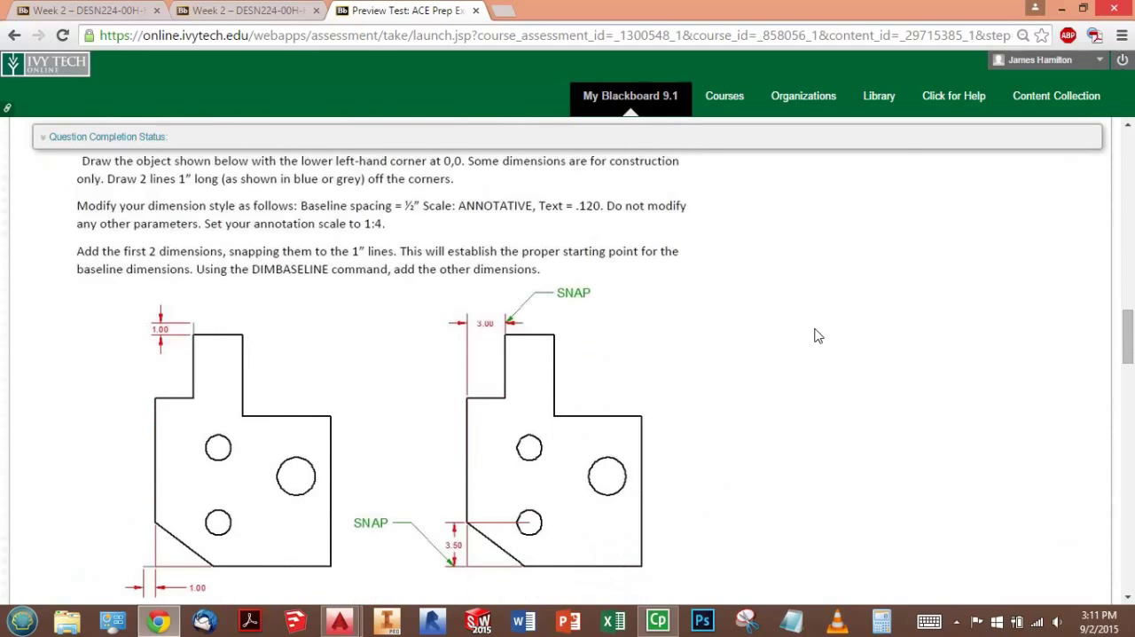
scroll(818, 335, "down", 5)
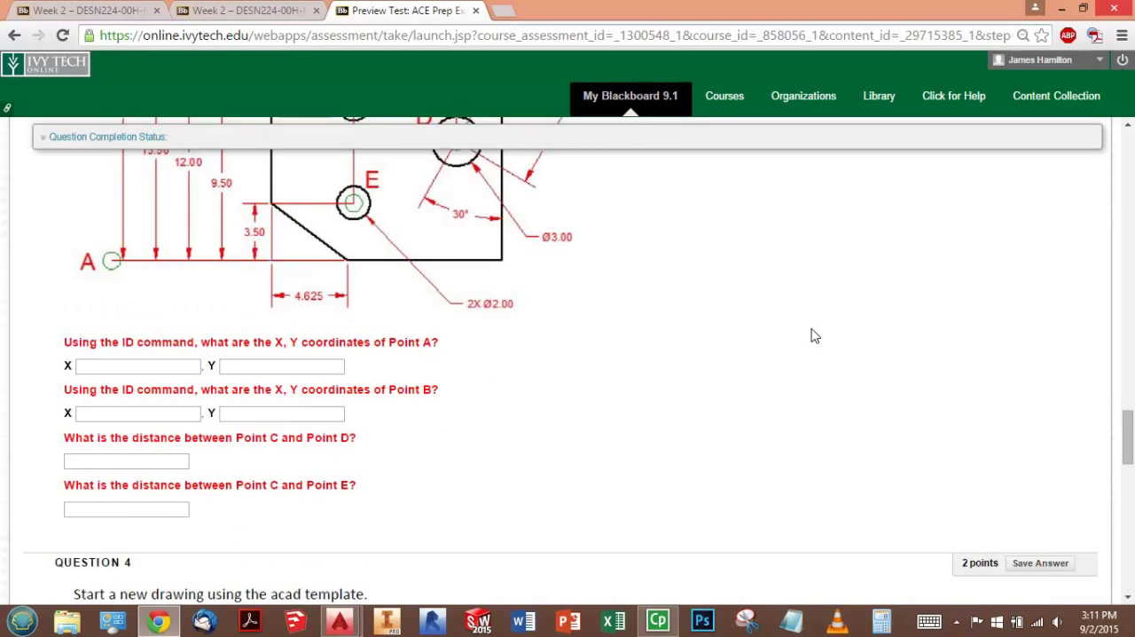
scroll(815, 335, "up", 8)
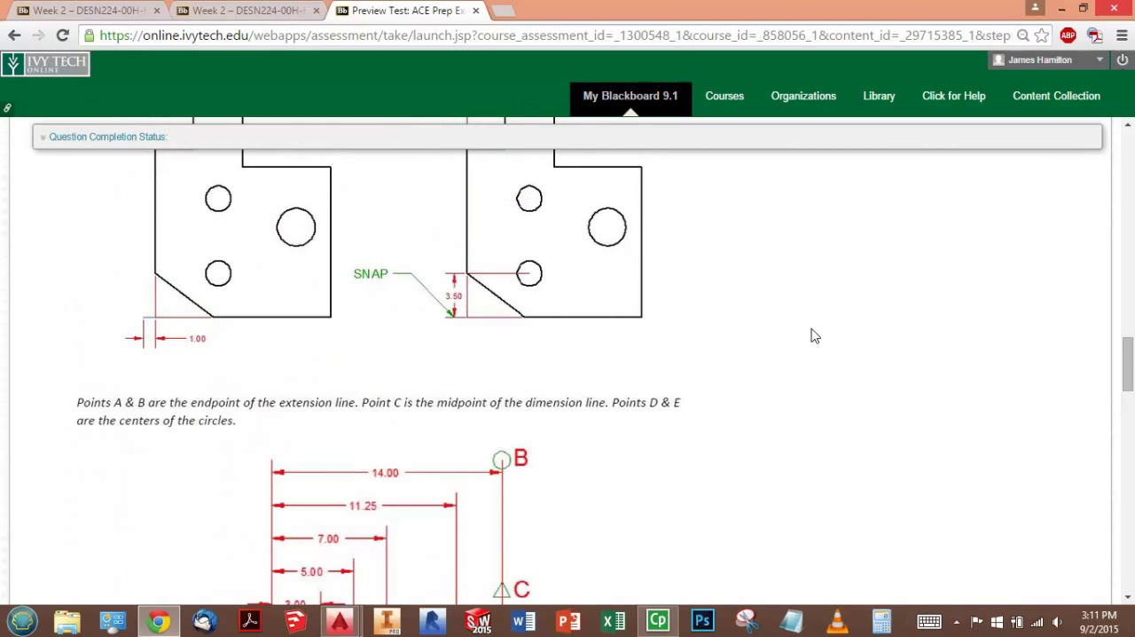
scroll(816, 335, "up", 2)
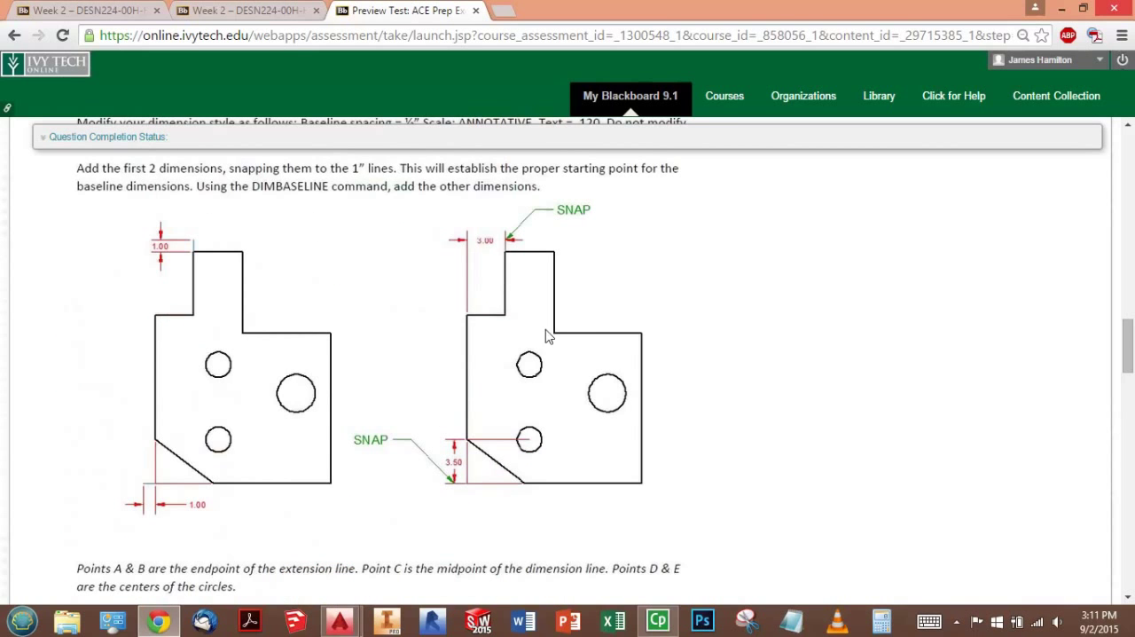
scroll(494, 355, "down", 7)
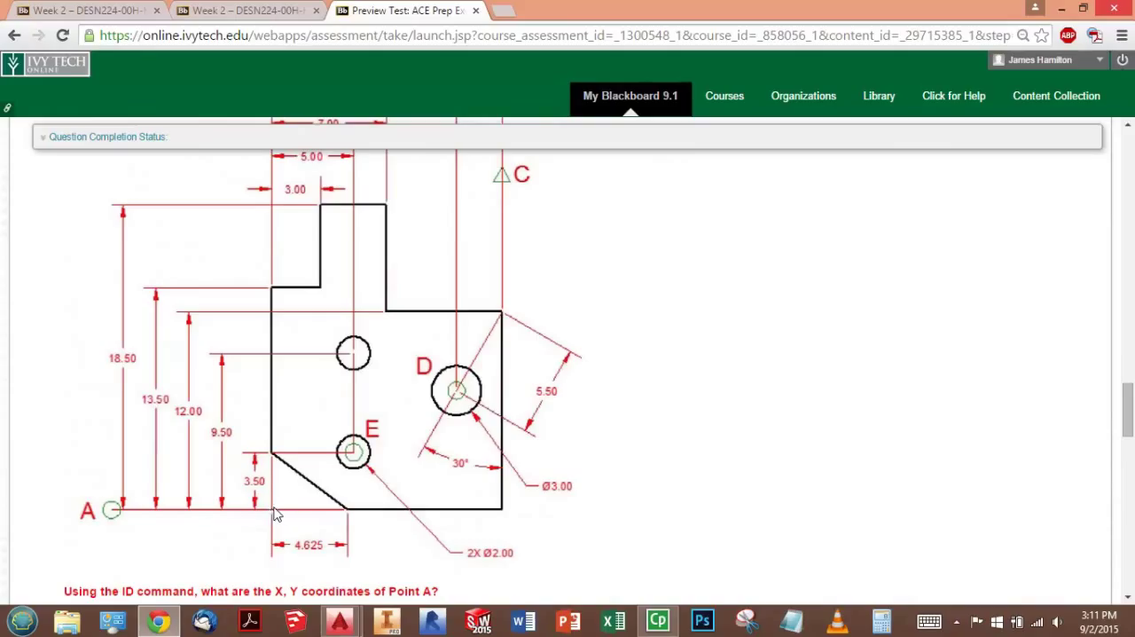
scroll(275, 517, "up", 10)
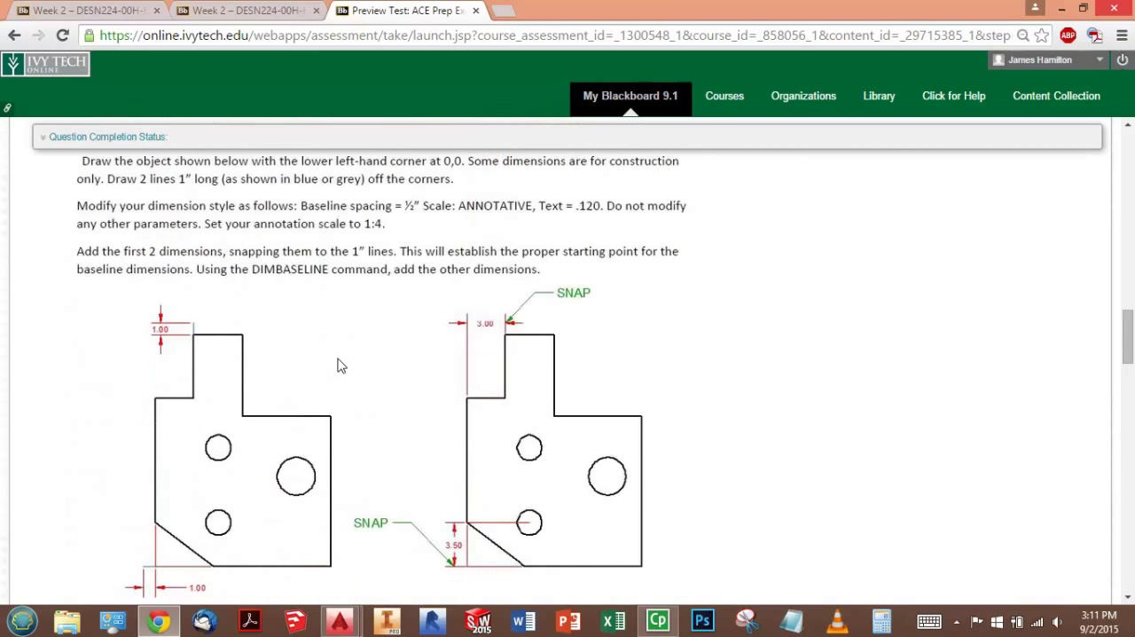
scroll(327, 306, "down", 1)
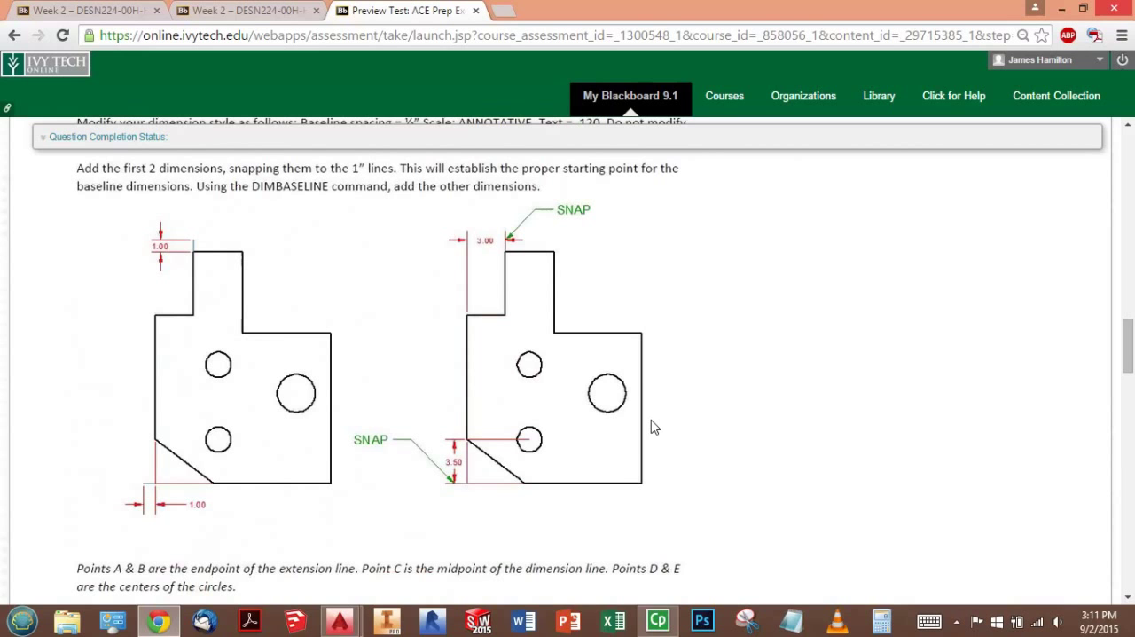
- Review Question 3's dimension style requirements, the dimensioned part and the marked points A to E against the questions asked
scroll(653, 427, "up", 1)
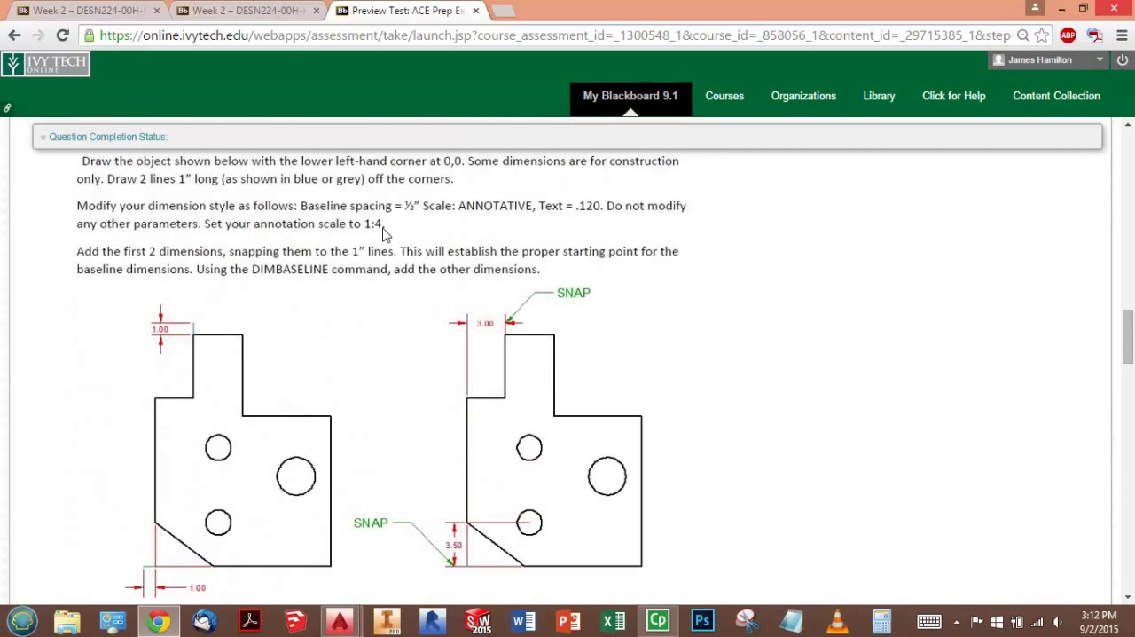
scroll(438, 277, "down", 7)
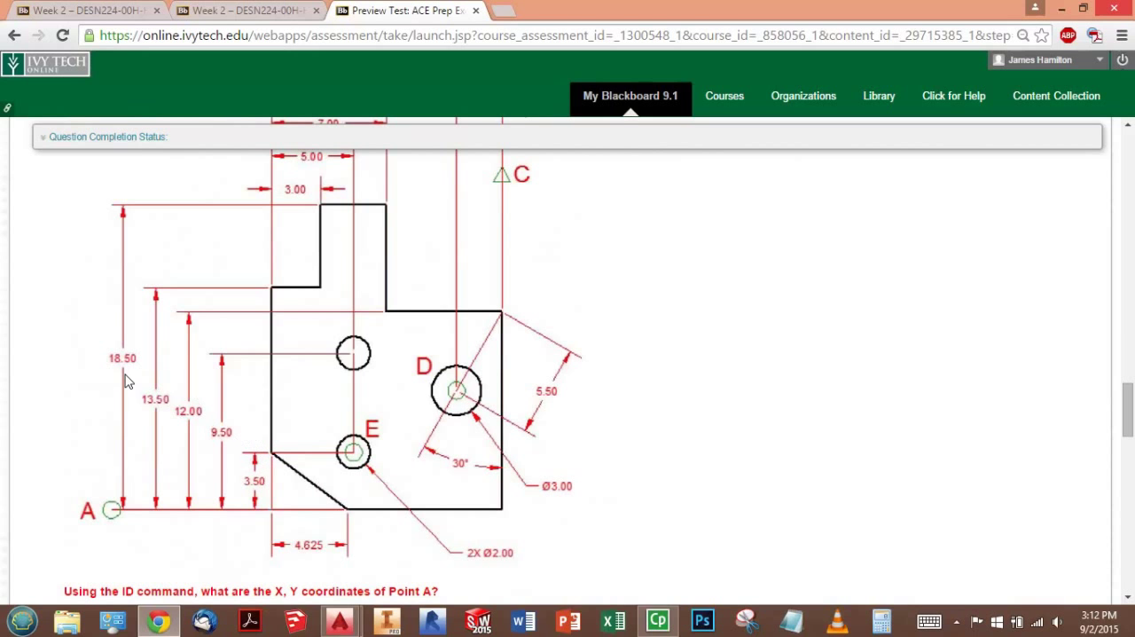
scroll(325, 475, "up", 2)
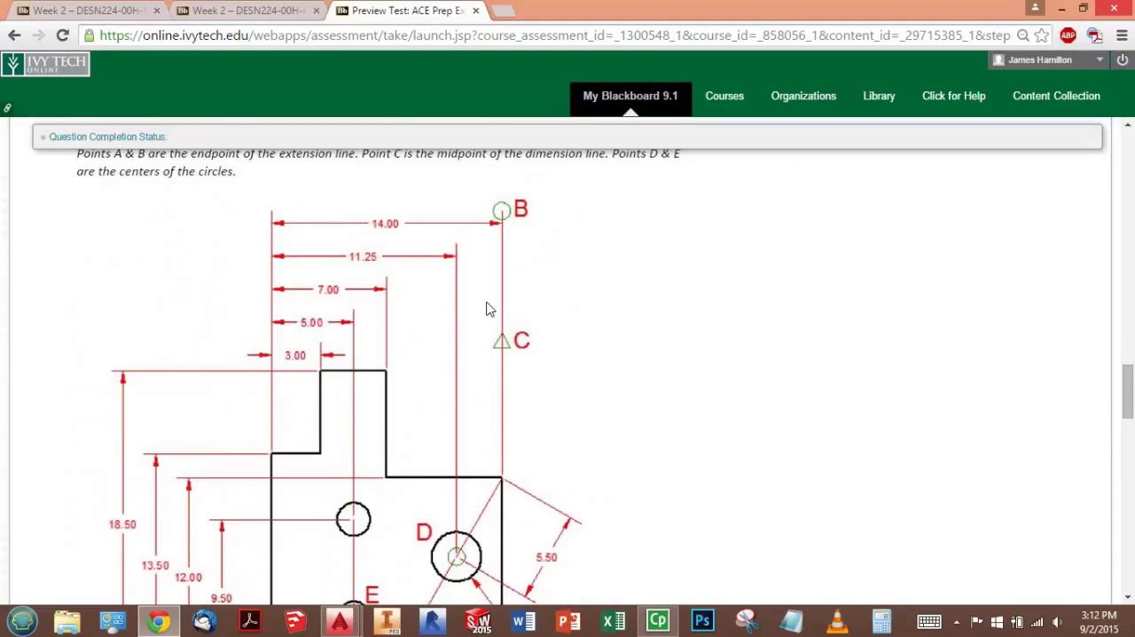
scroll(479, 312, "down", 1)
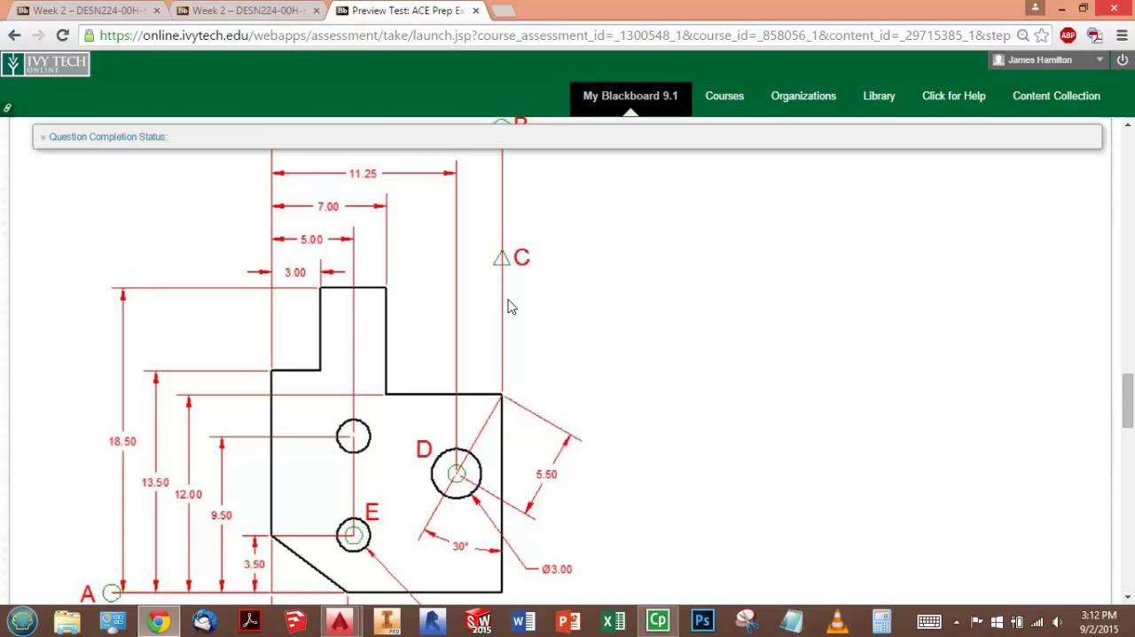
scroll(505, 354, "down", 4)
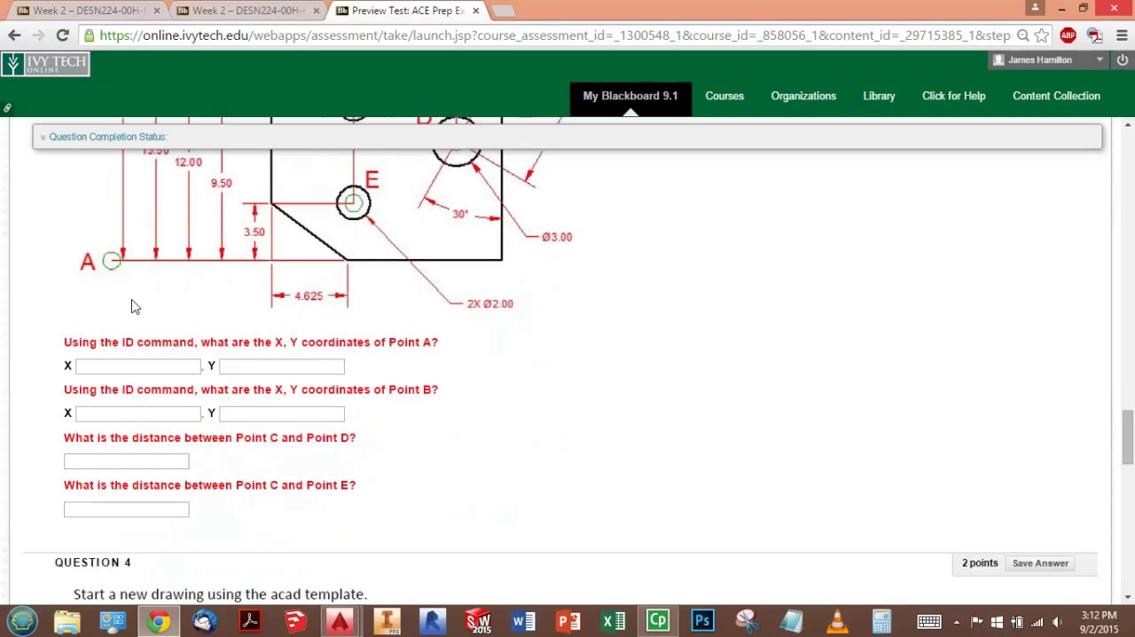
scroll(312, 387, "up", 5)
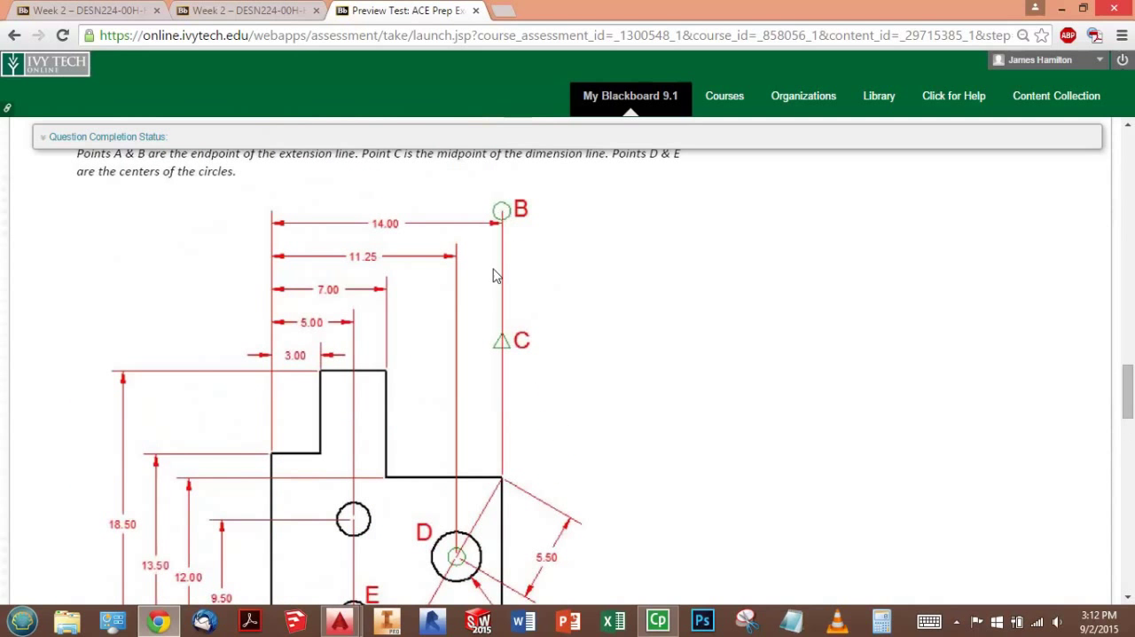
scroll(499, 246, "down", 4)
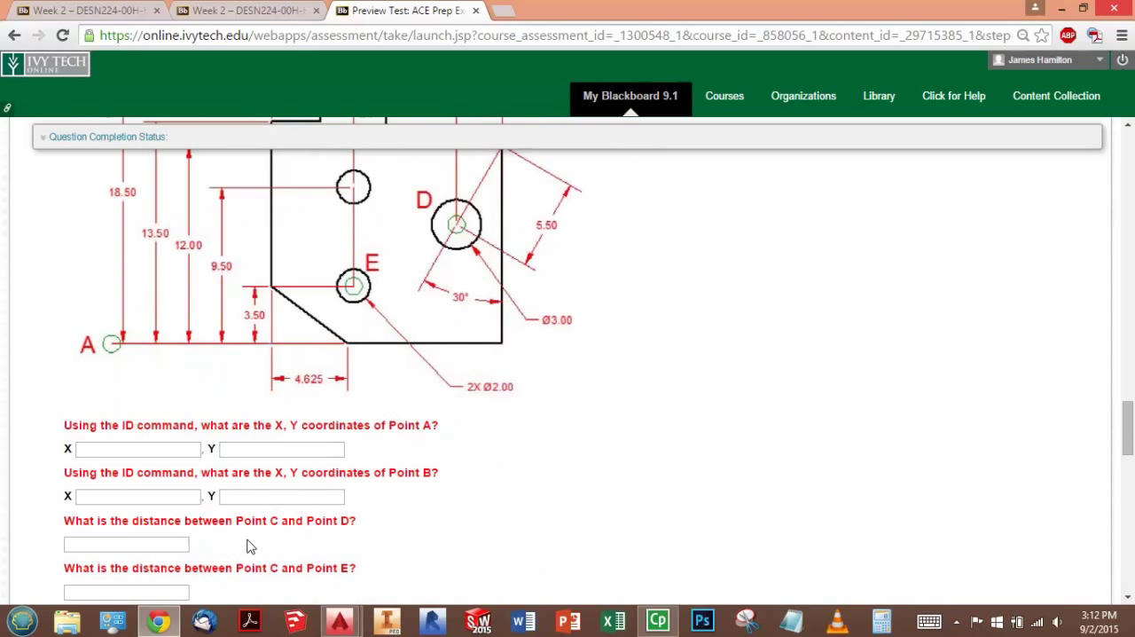
scroll(364, 542, "up", 2)
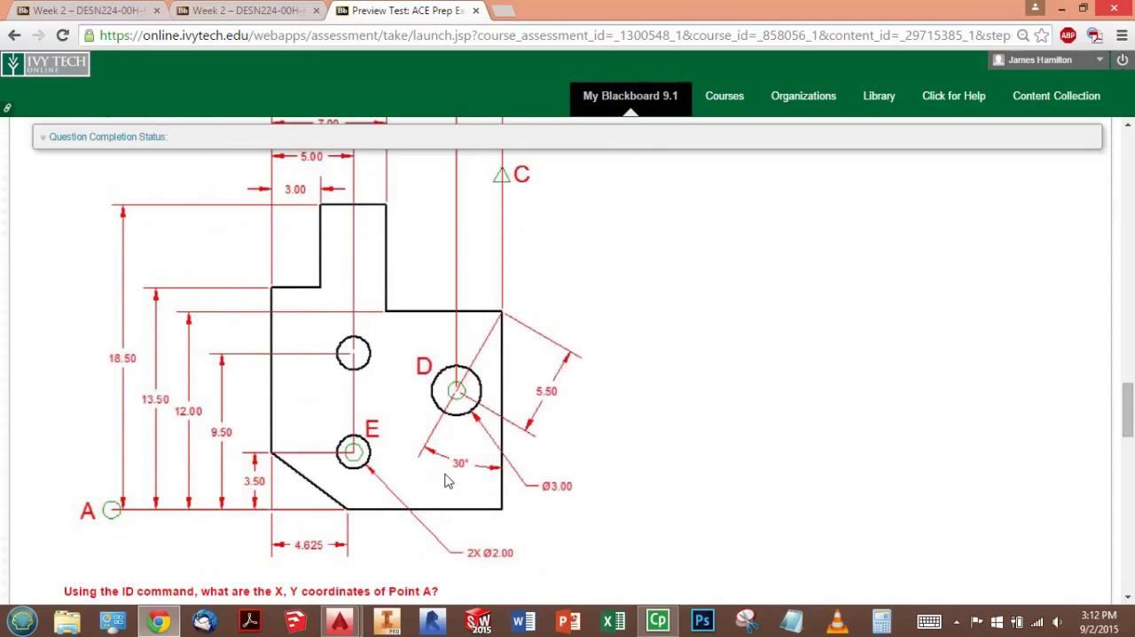
scroll(448, 479, "up", 1)
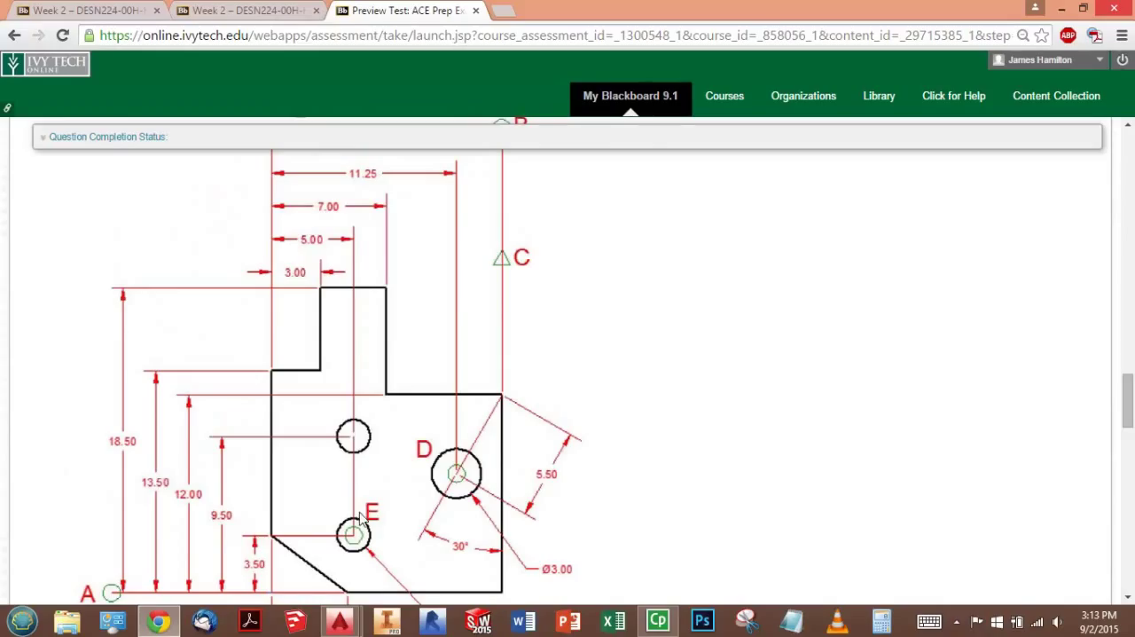
- Switch to Drawing1.dwg in AutoCAD and look over the part outline, circles and short corner lines
key("alt+Tab")
key("Tab")
key("Tab")
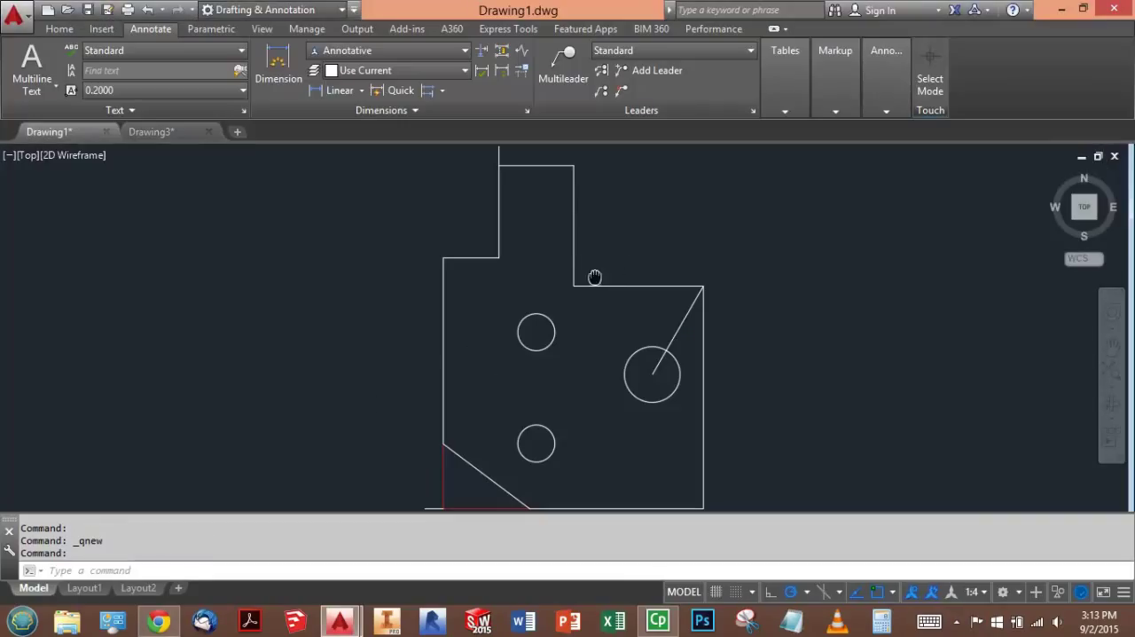
scroll(596, 277, "down", 1)
scroll(596, 275, "down", 2)
scroll(629, 286, "up", 2)
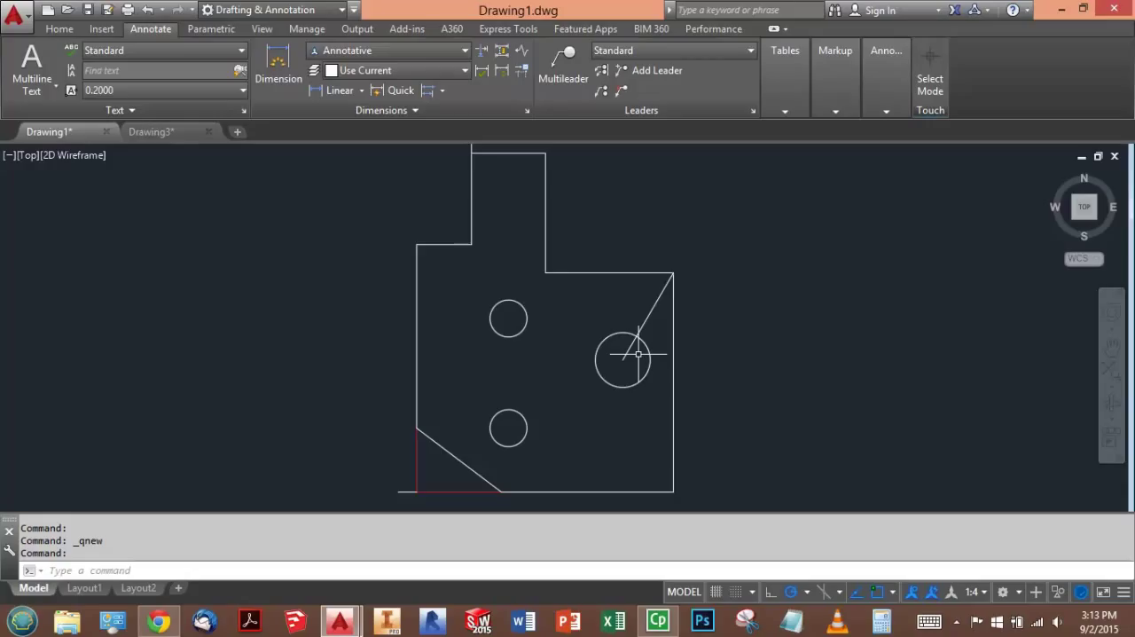
scroll(590, 280, "up", 2)
scroll(588, 279, "down", 2)
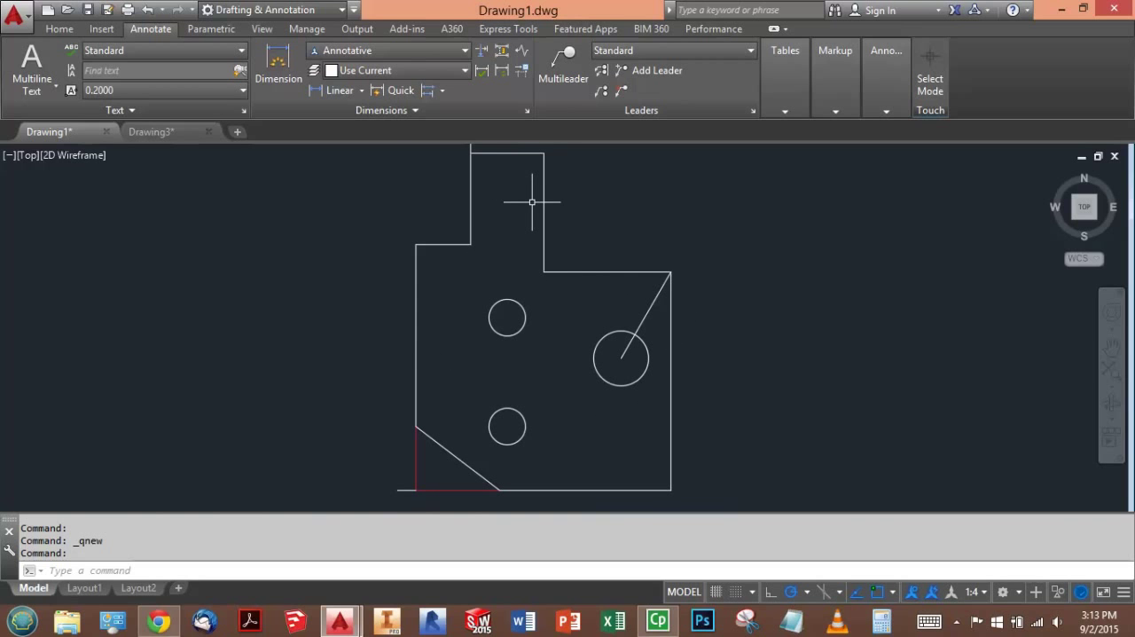
left_click(612, 225)
type("DIMSTYLE")
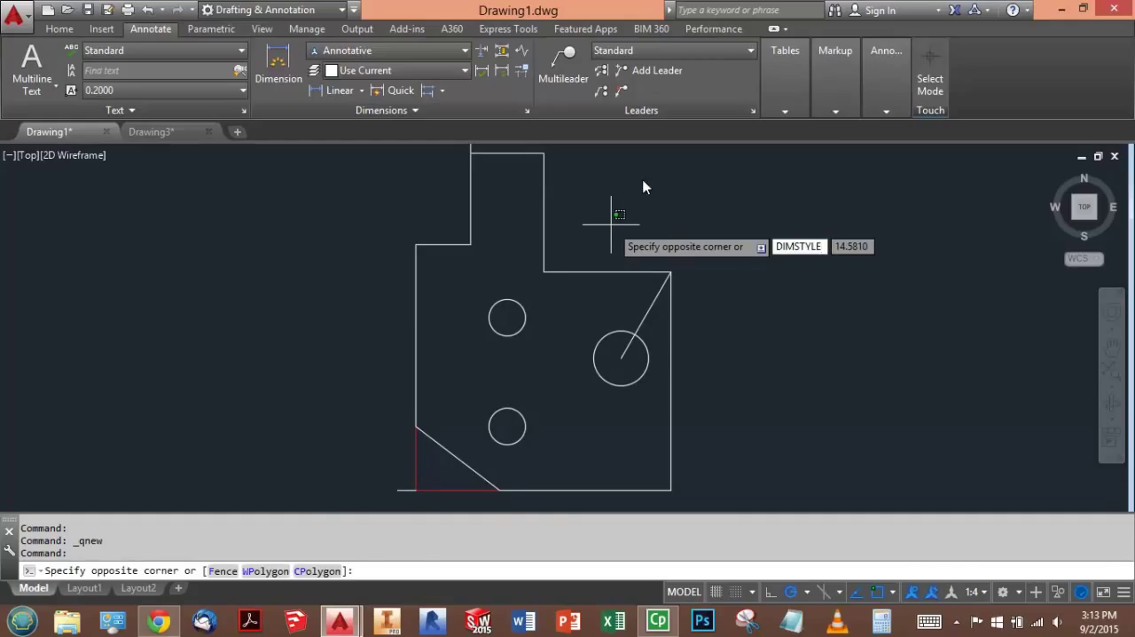
key("Escape")
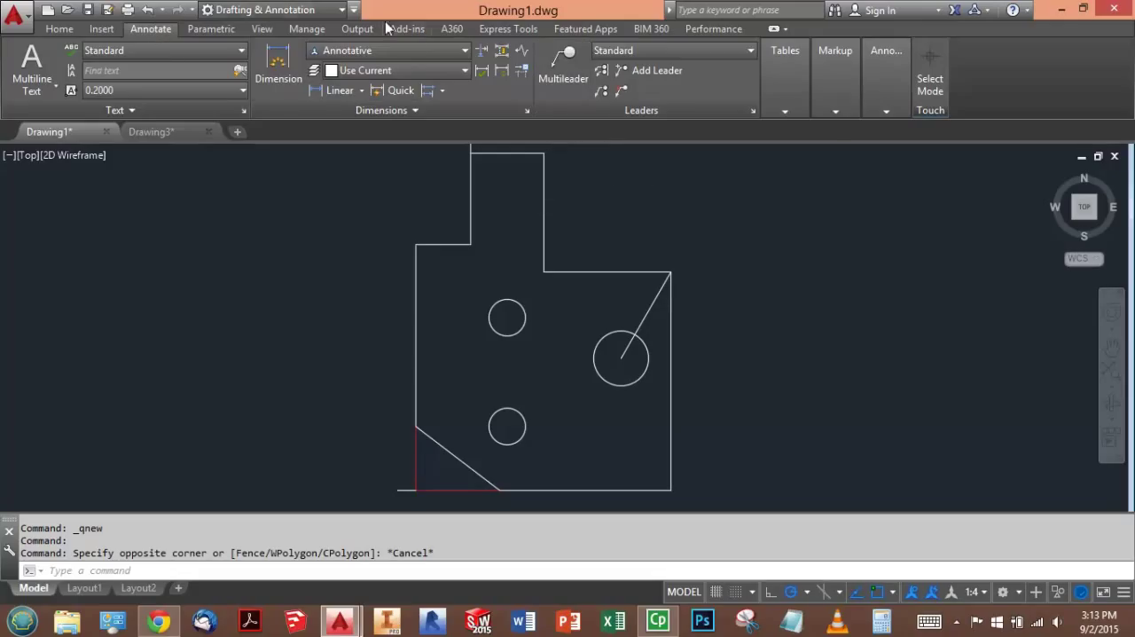
- Open the Annotative dimension style for modification and check its baseline spacing
left_click(527, 111)
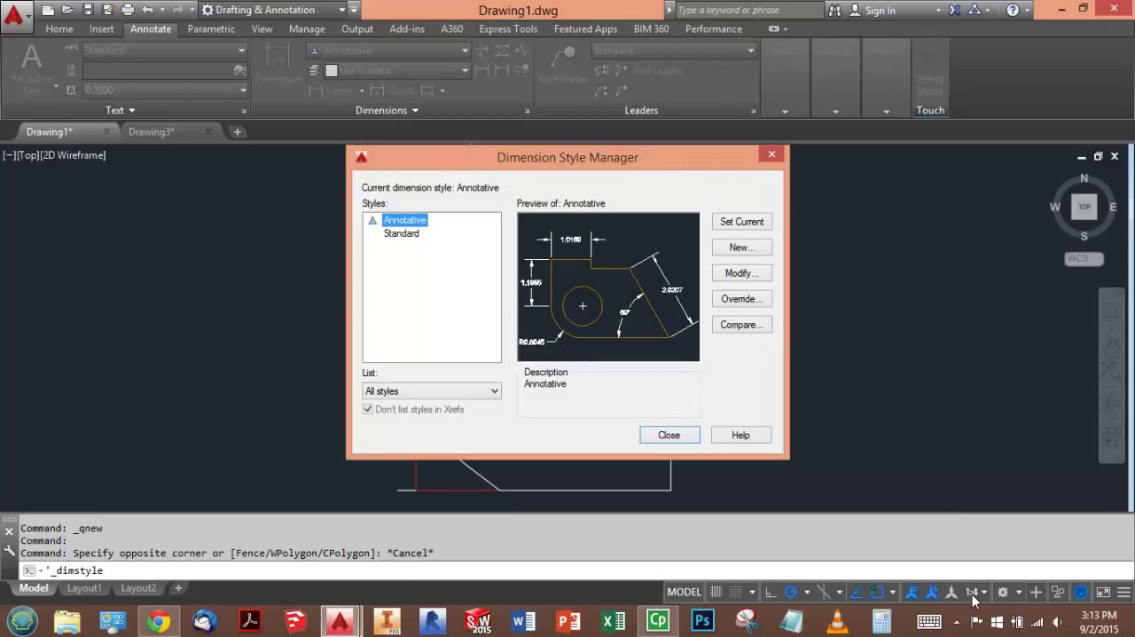
left_click(390, 222)
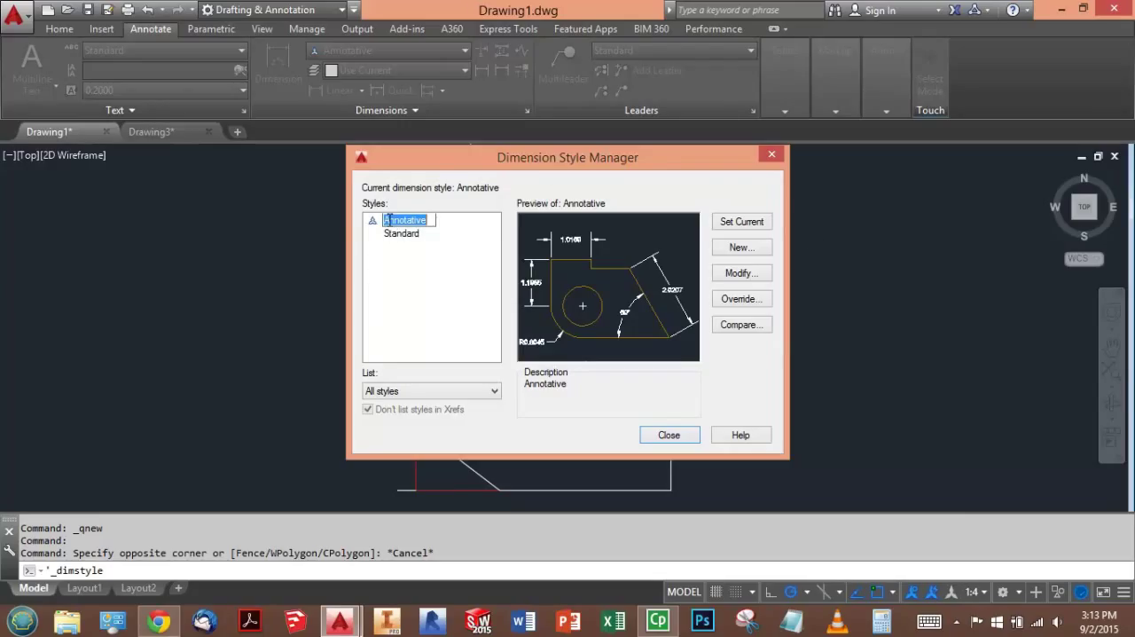
left_click(413, 284)
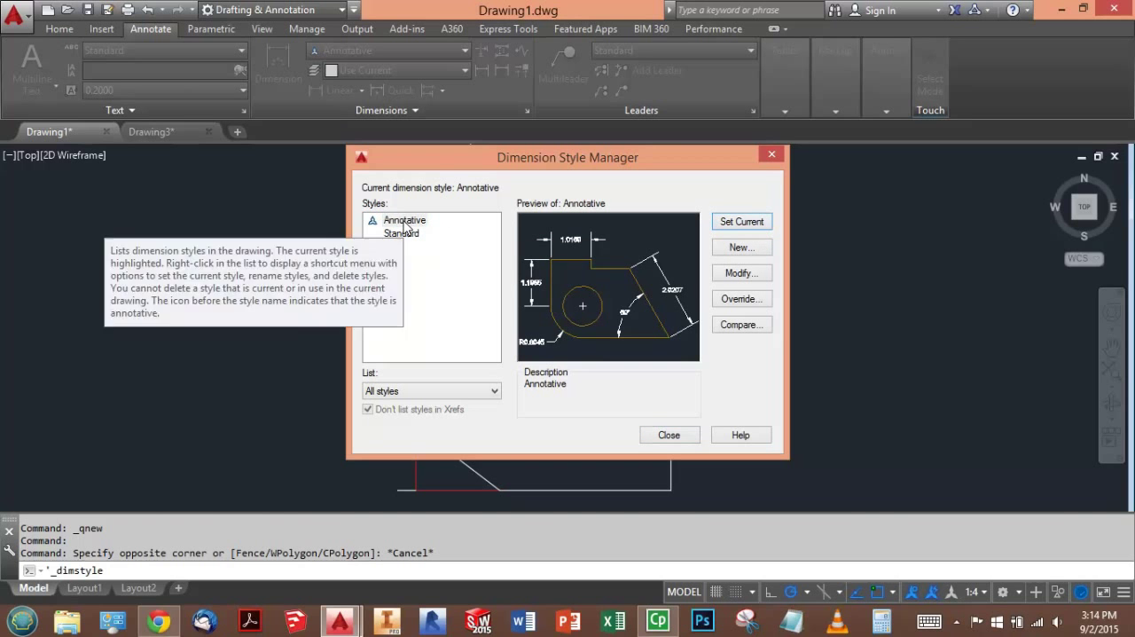
left_click(742, 274)
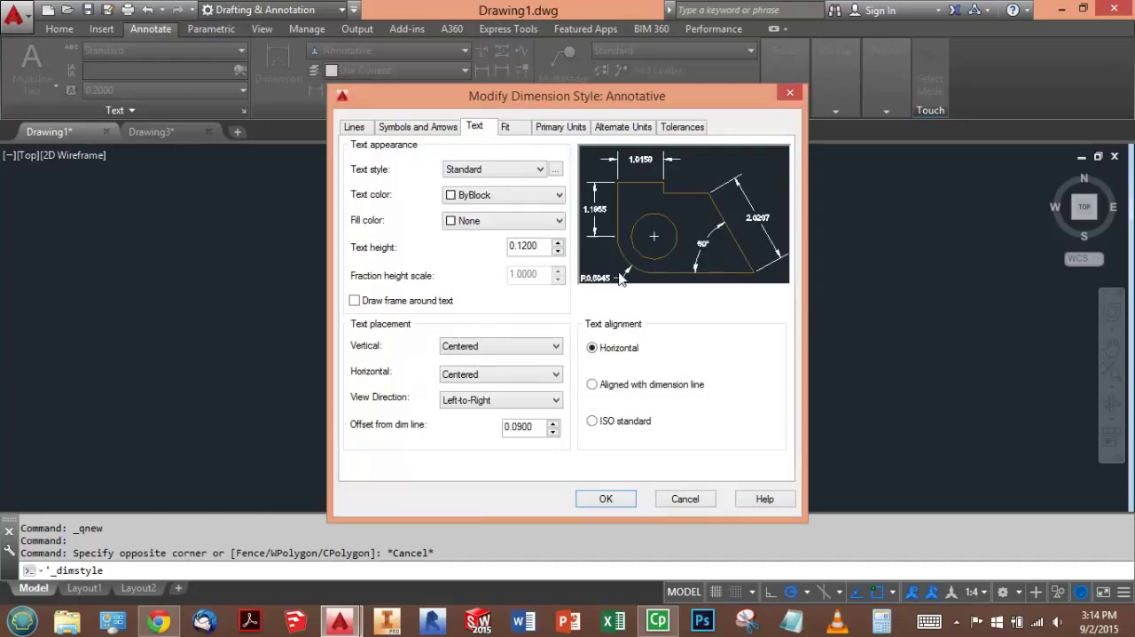
left_click(357, 130)
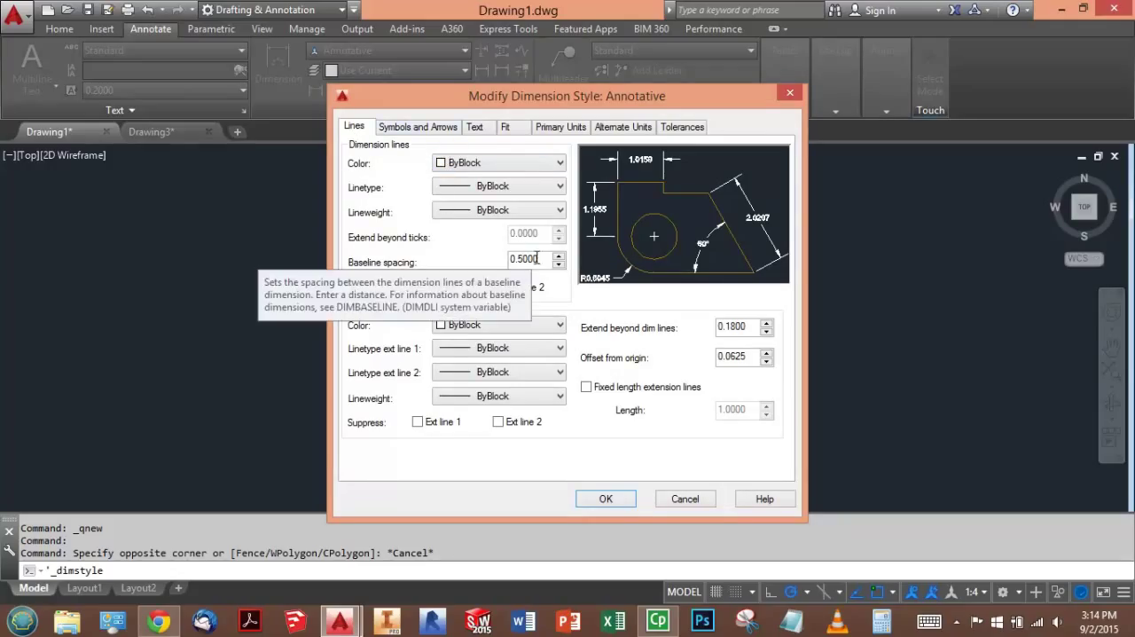
left_click_drag(542, 259, 500, 250)
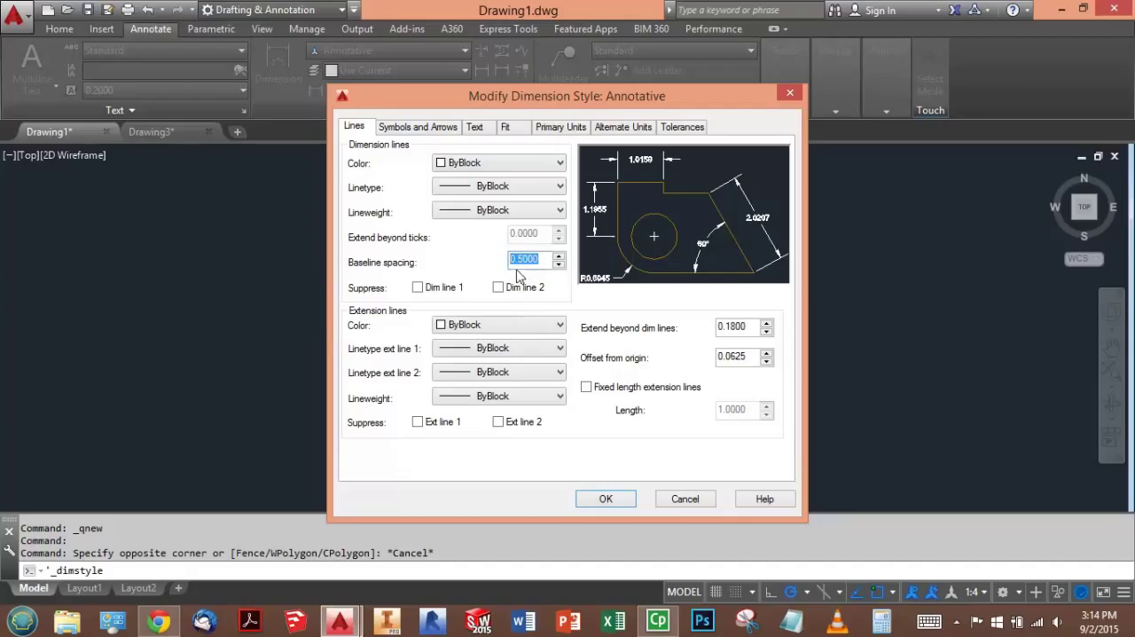
- Check the Annotative style's text height, accept the style and close the Dimension Style Manager
left_click(475, 128)
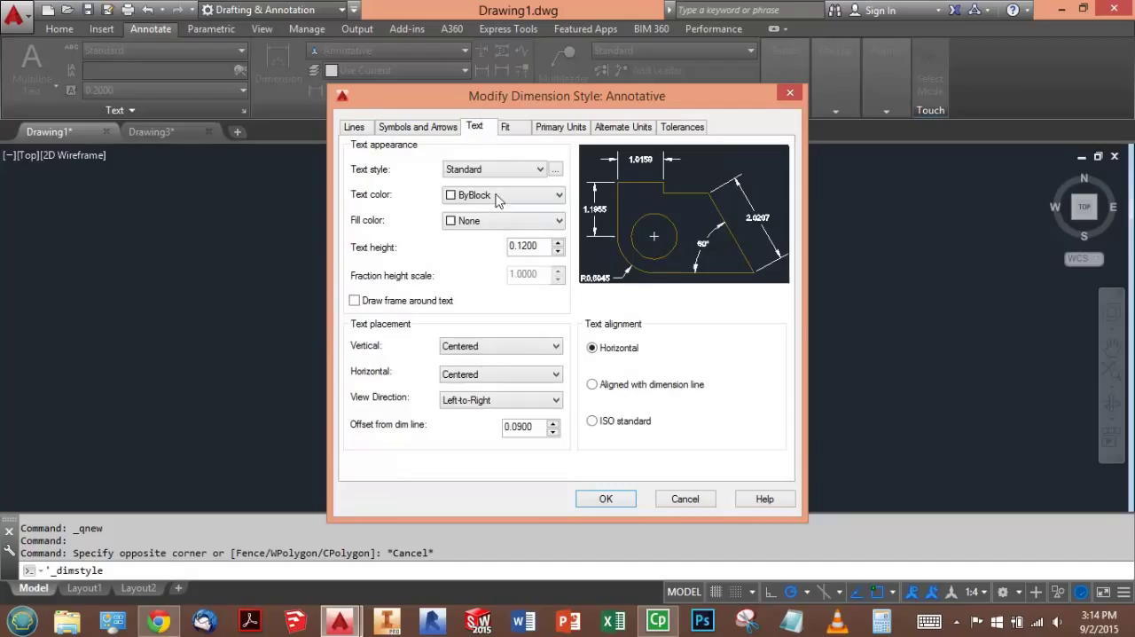
left_click_drag(538, 247, 504, 247)
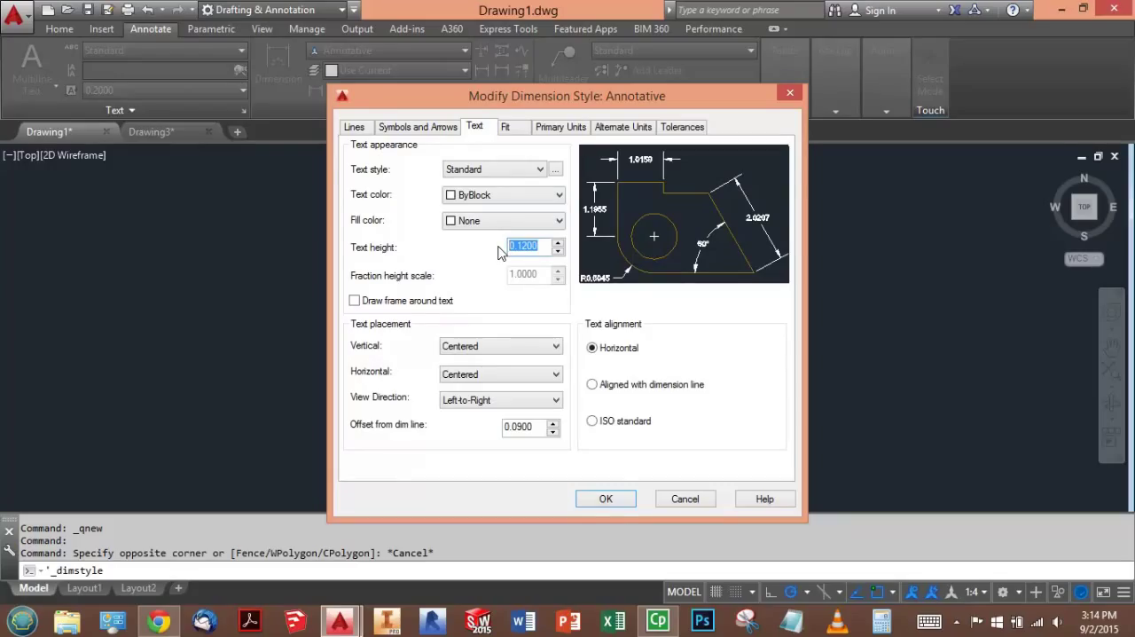
left_click(606, 498)
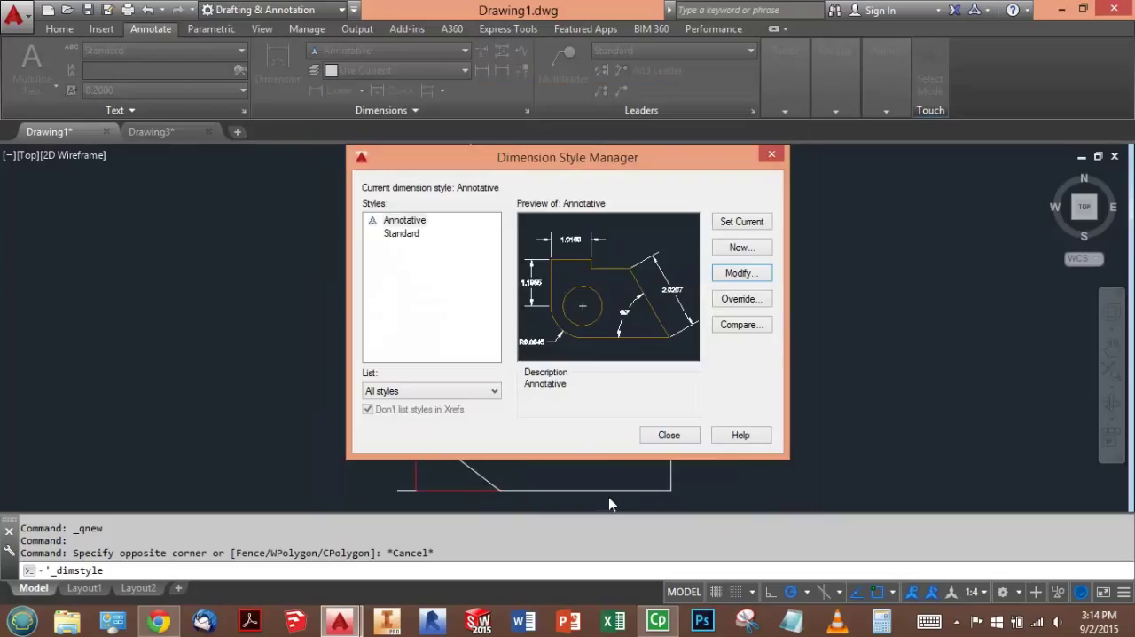
left_click(406, 221)
left_click(667, 435)
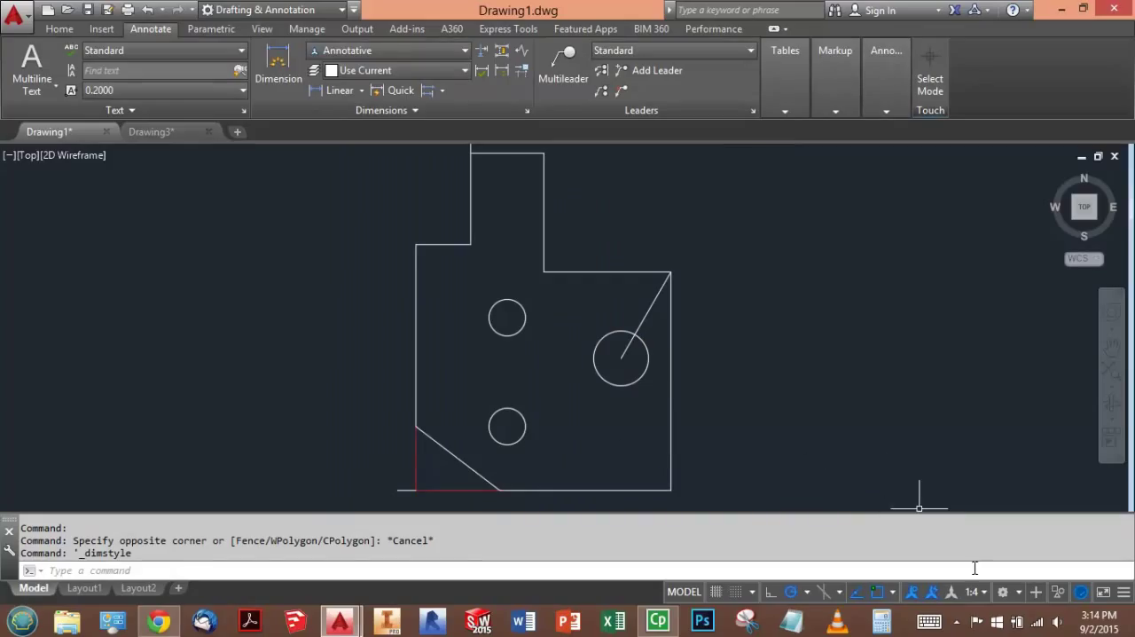
- Switch the annotation scale to 1:1 and set it back to 1:4
left_click(983, 592)
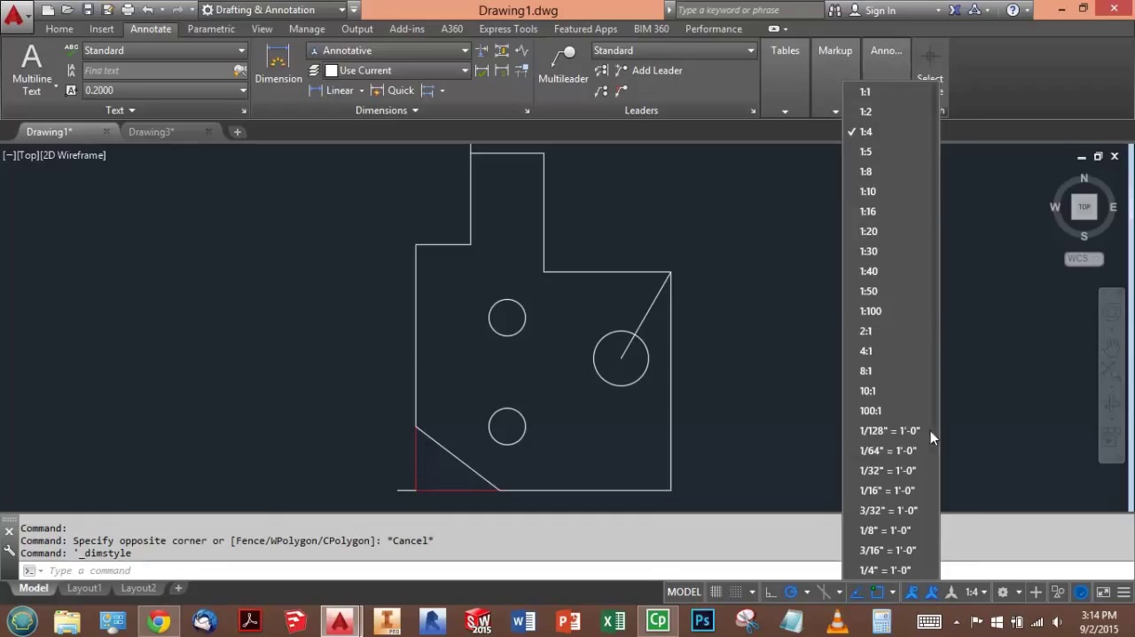
left_click(870, 91)
left_click(983, 593)
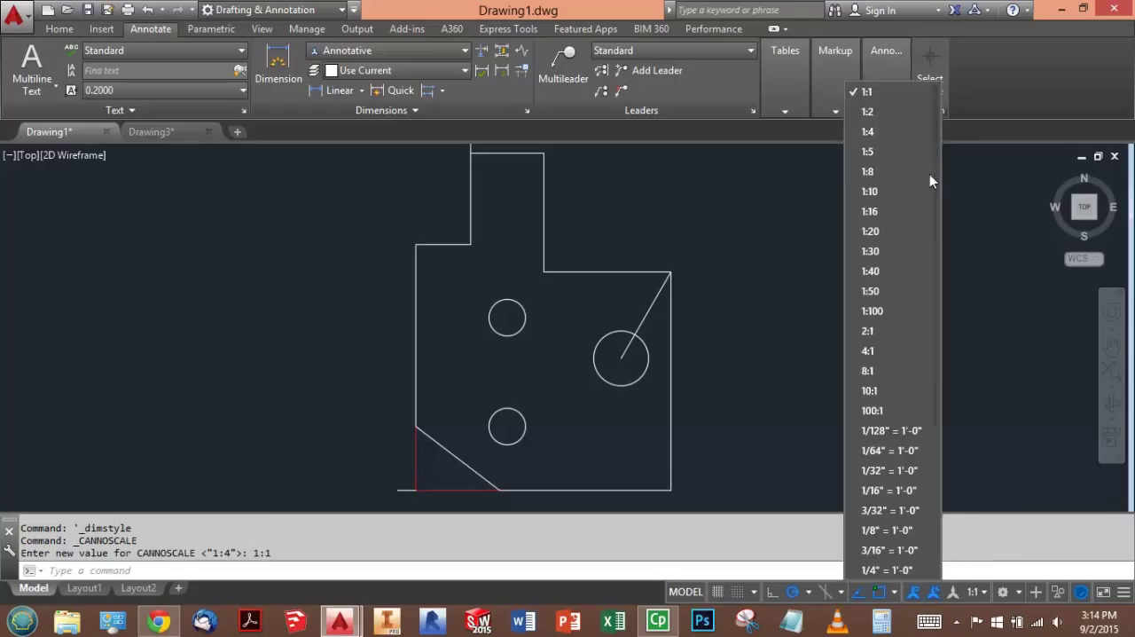
left_click(894, 145)
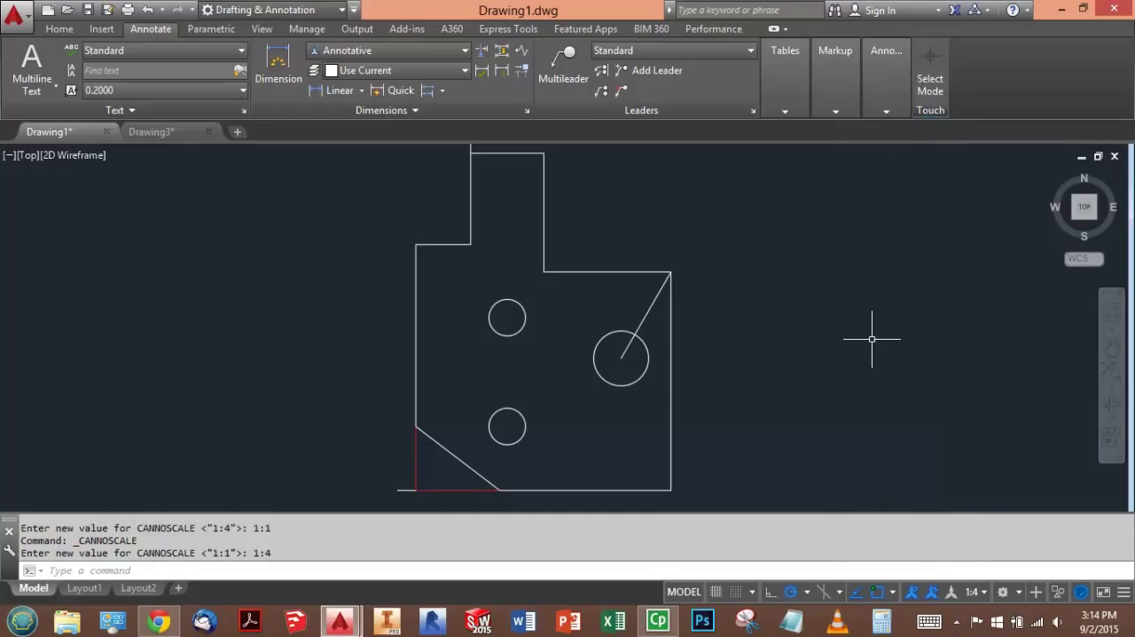
- Add a vertical linear dimension from the part's bottom edge to the lower small circle's center, snapping its location to the short corner line's end
scroll(748, 325, "down", 3)
scroll(748, 325, "up", 3)
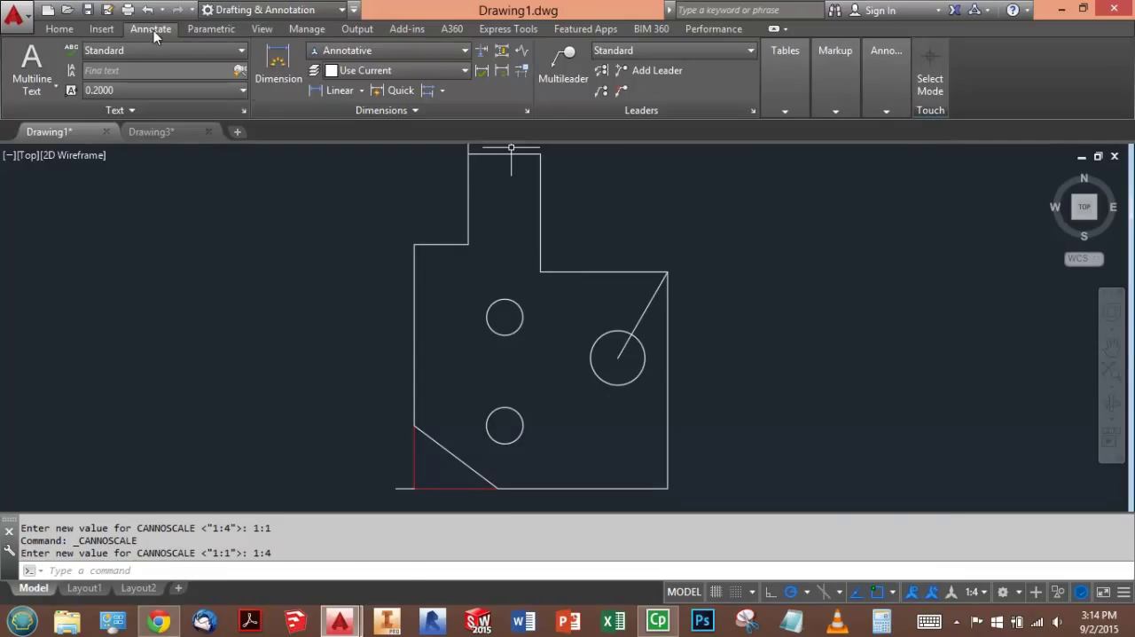
left_click(344, 94)
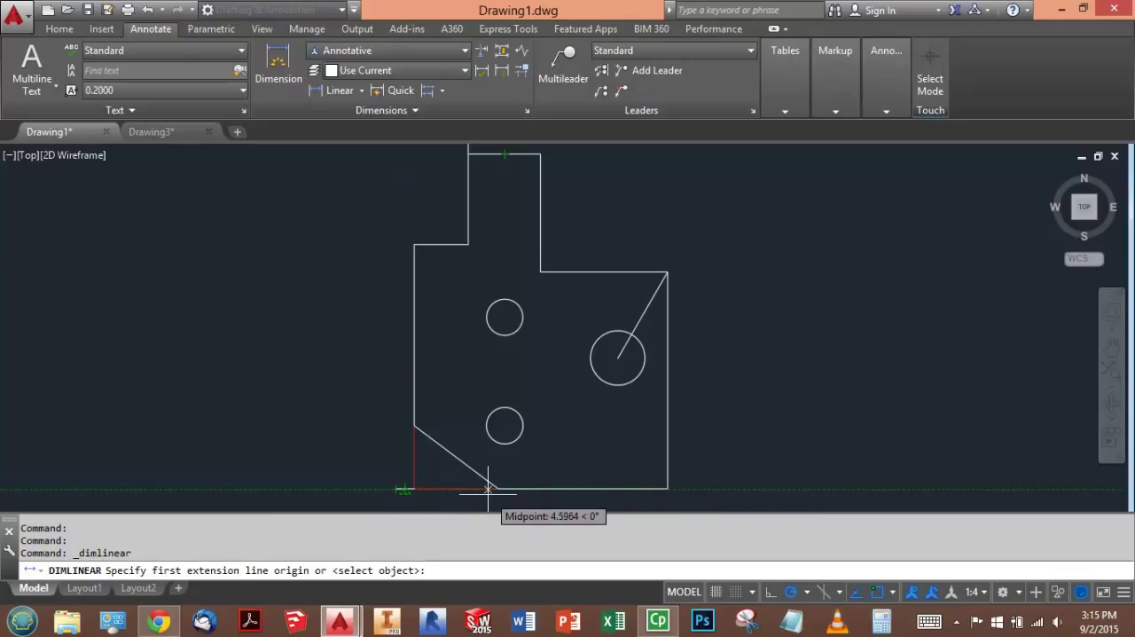
left_click(583, 489)
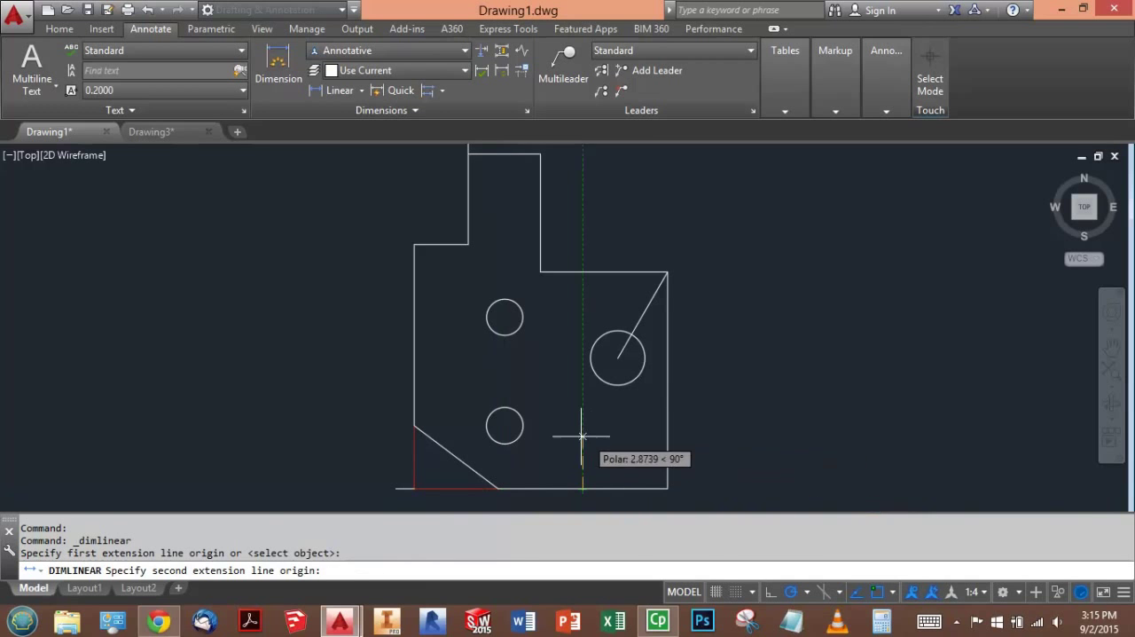
left_click(504, 426)
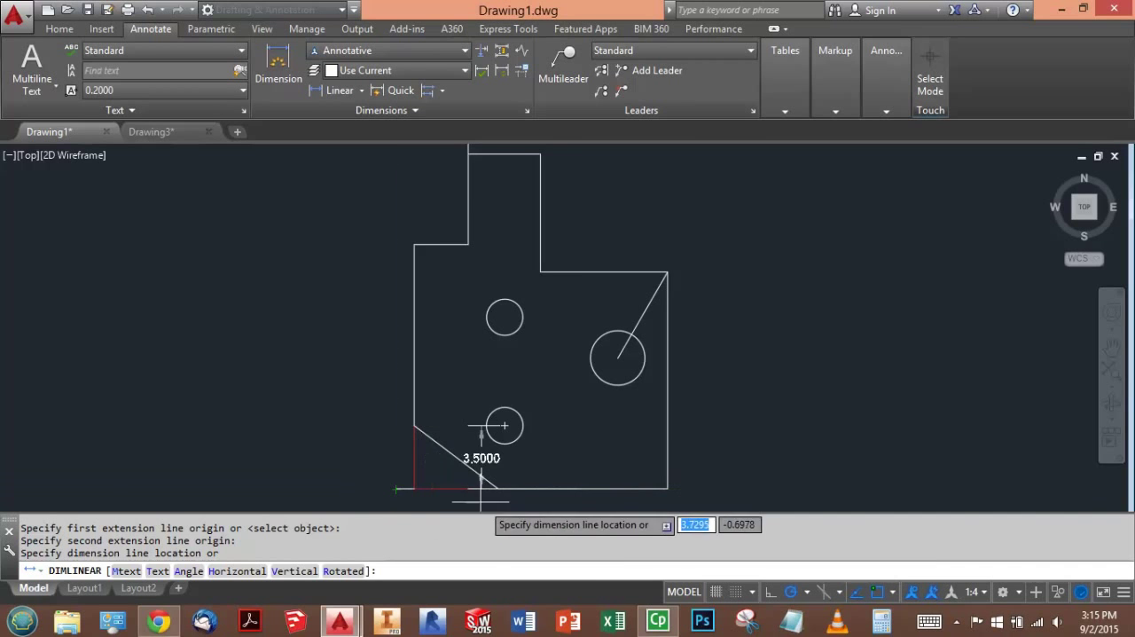
left_click(396, 503)
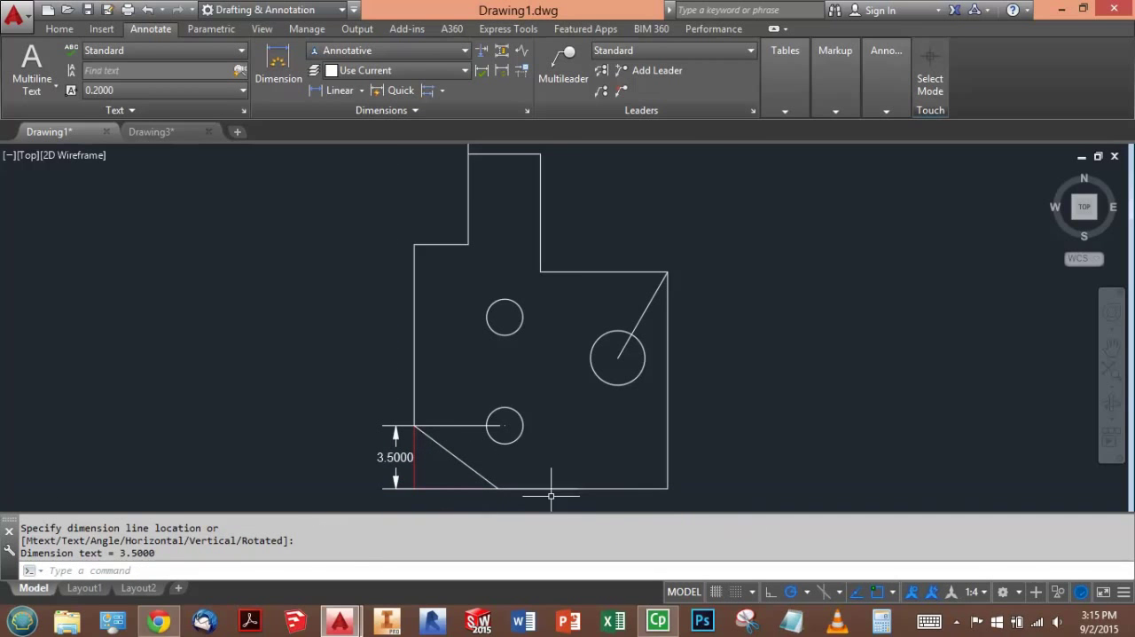
- Add baseline dimensions from the part's bottom edge to the upper small circle's center, the right shoulder, the left shoulder and the top edge
scroll(577, 464, "up", 2)
scroll(575, 465, "down", 6)
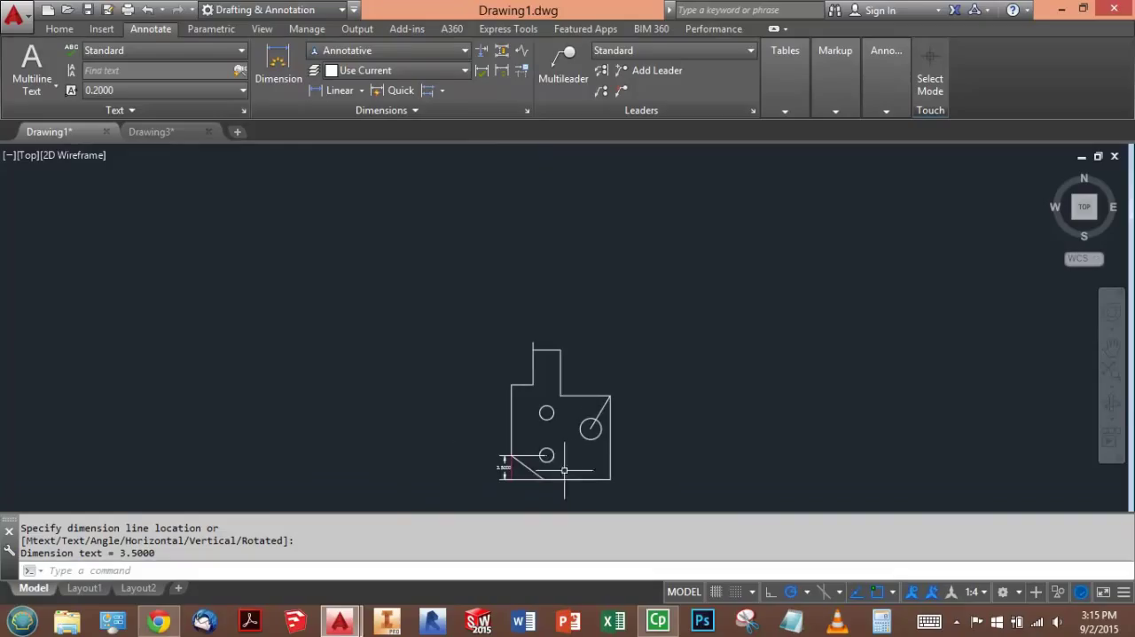
middle_click(590, 429)
middle_click(590, 430)
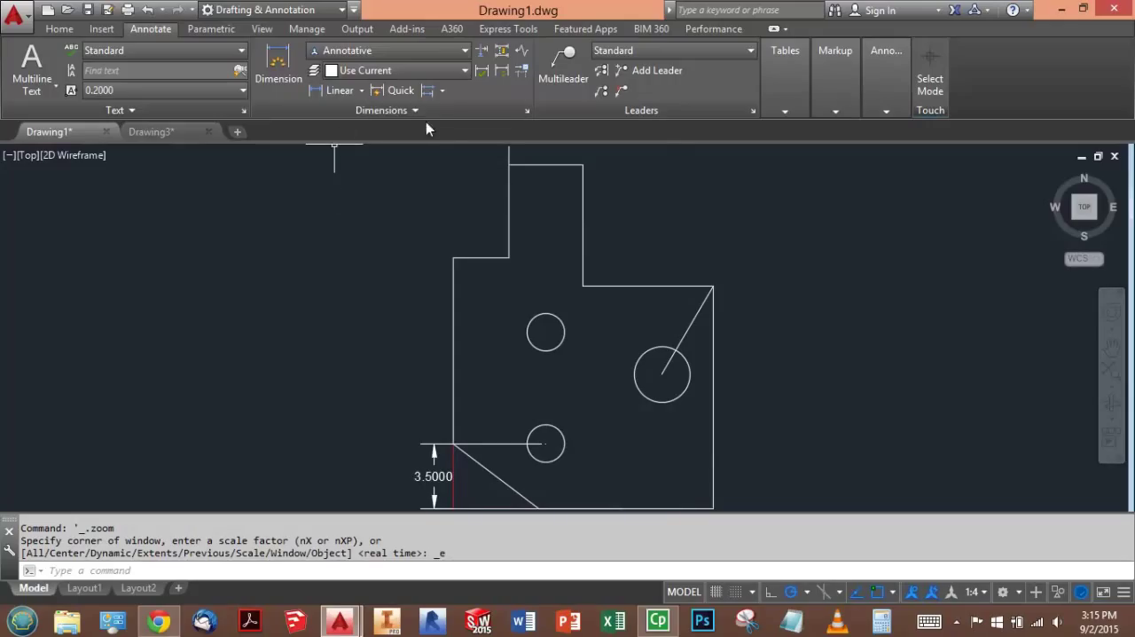
left_click(443, 91)
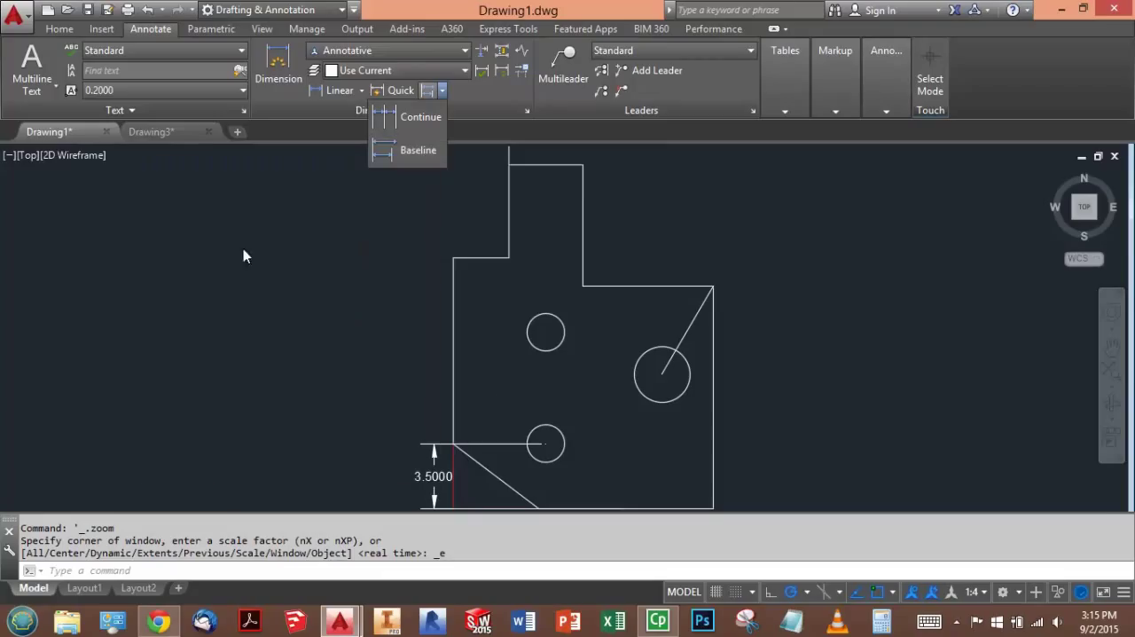
left_click(412, 149)
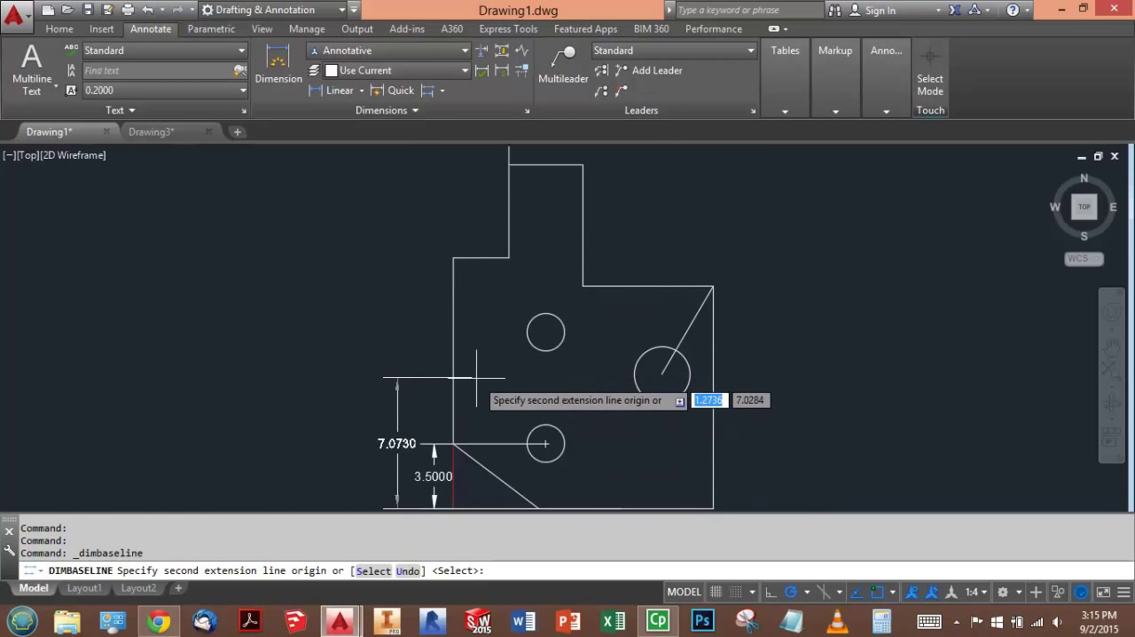
left_click(546, 333)
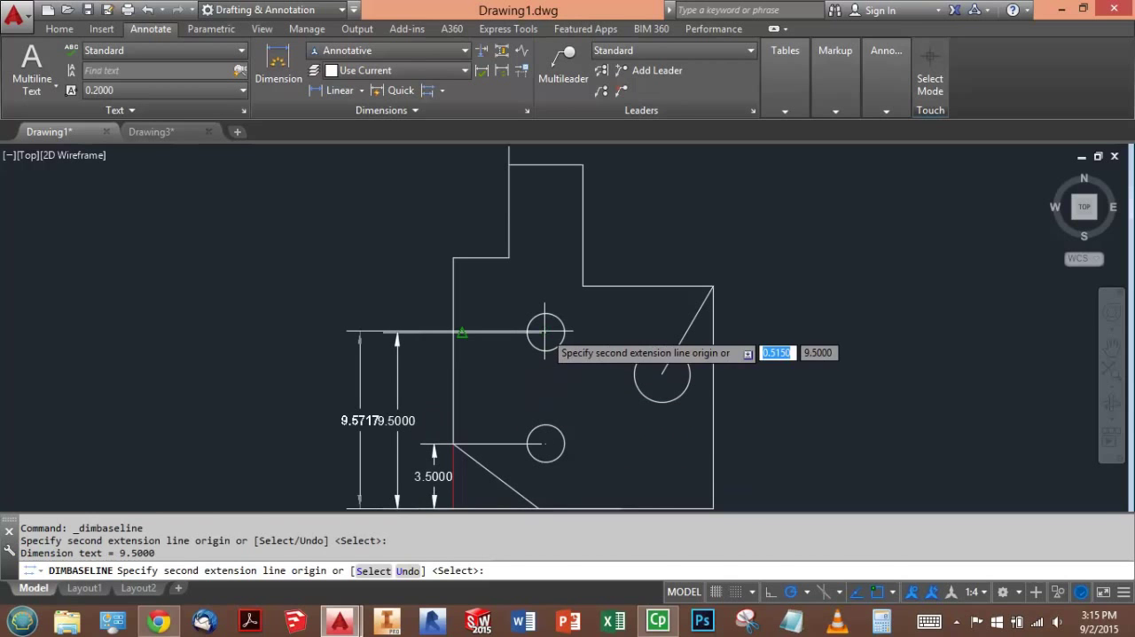
left_click(583, 286)
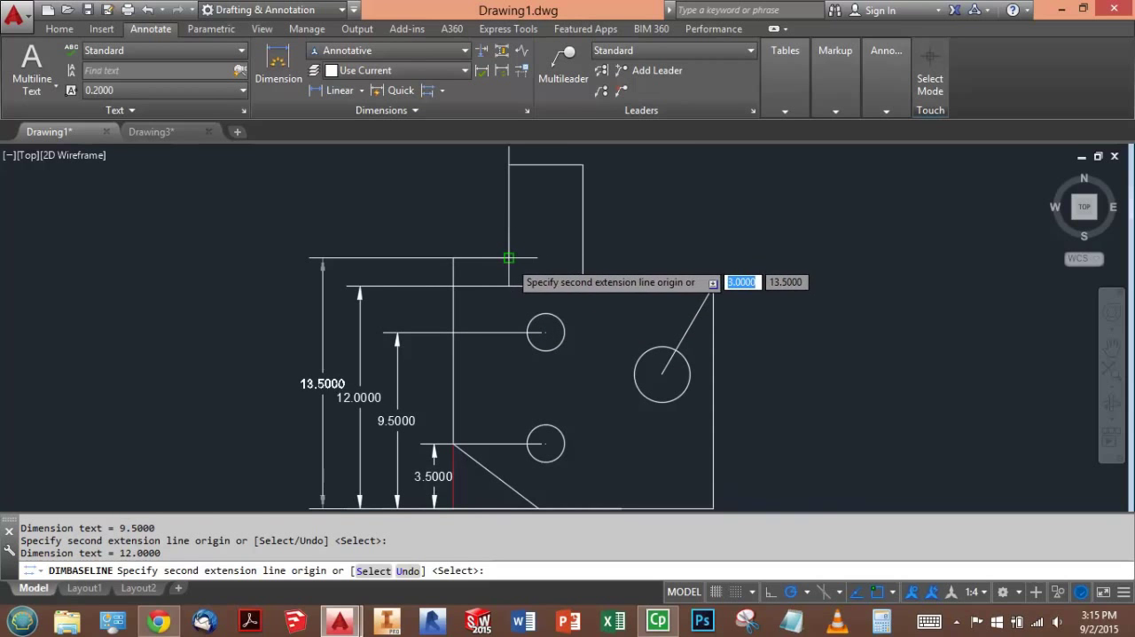
left_click(509, 258)
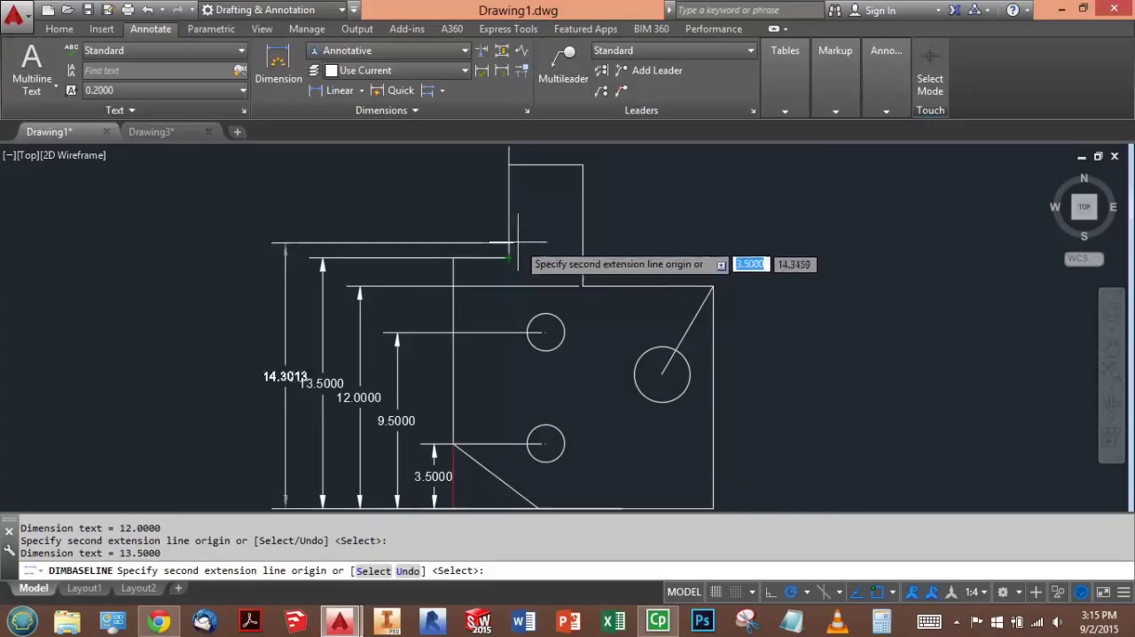
left_click(508, 165)
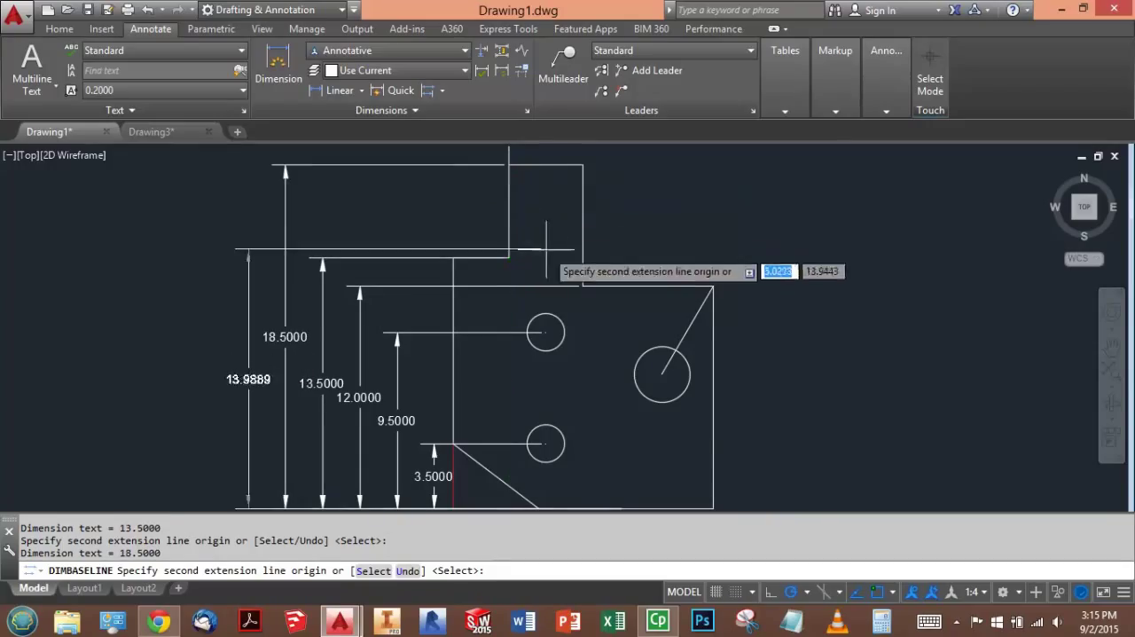
key("Escape")
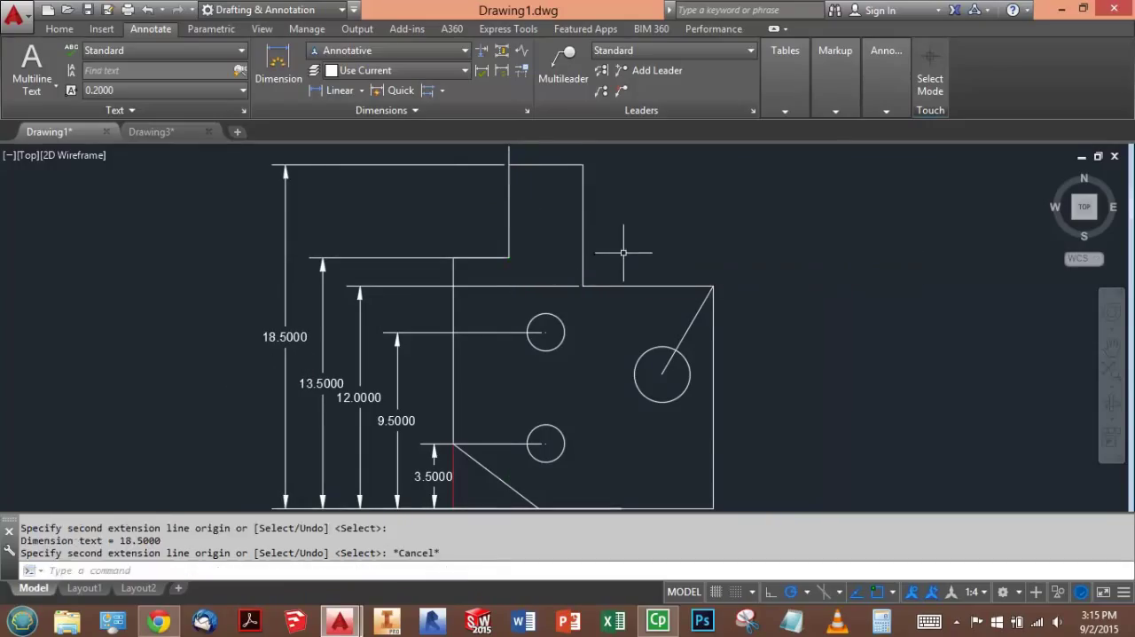
- Switch to the exam page in Chrome to check the reference drawing's horizontal dimensions, and return to Drawing1.dwg in AutoCAD
scroll(577, 315, "up", 2)
scroll(576, 316, "down", 4)
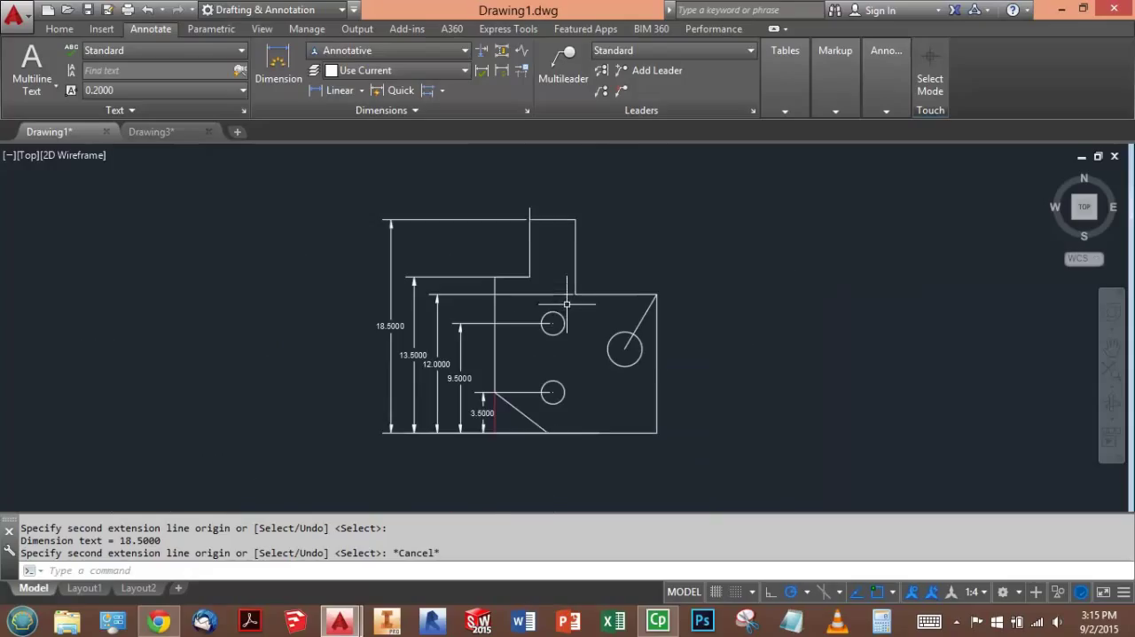
left_click(159, 621)
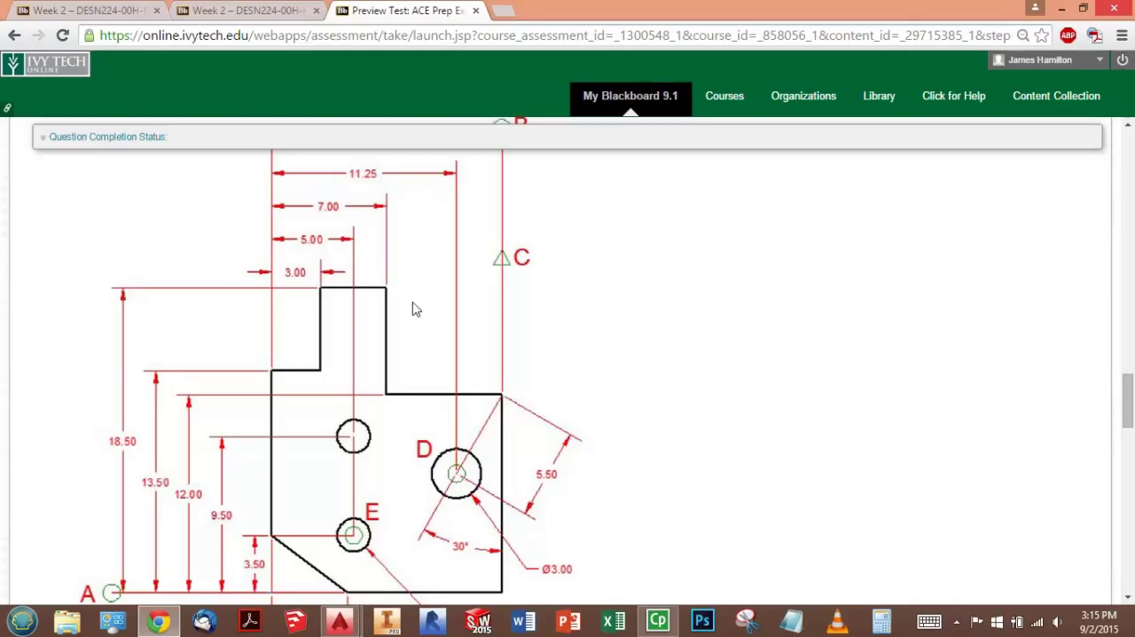
left_click(353, 621)
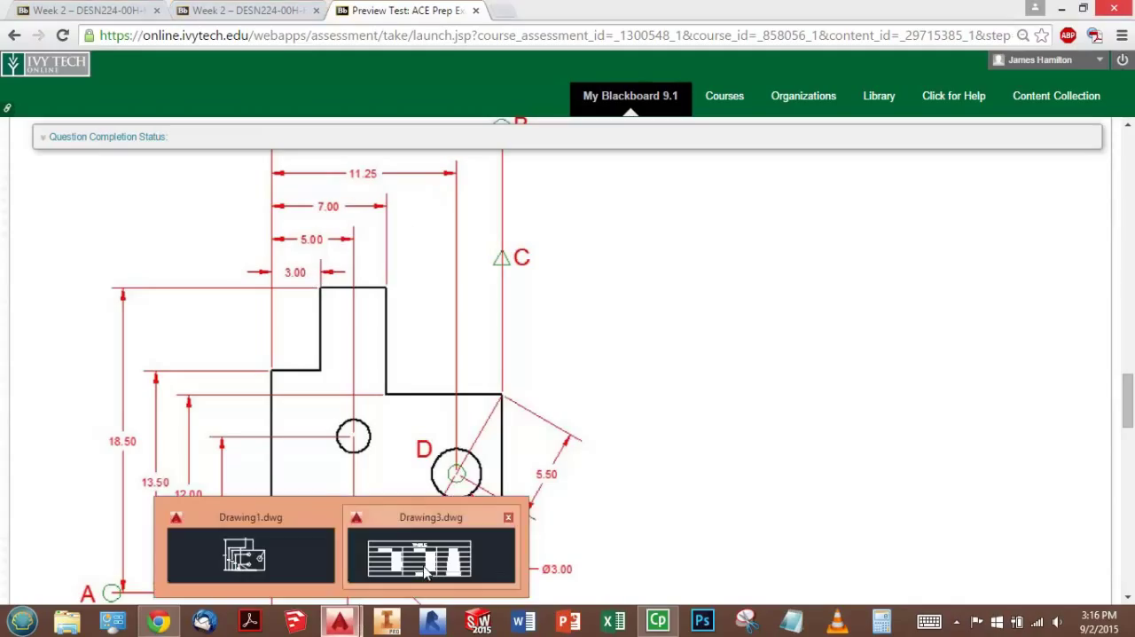
left_click(297, 555)
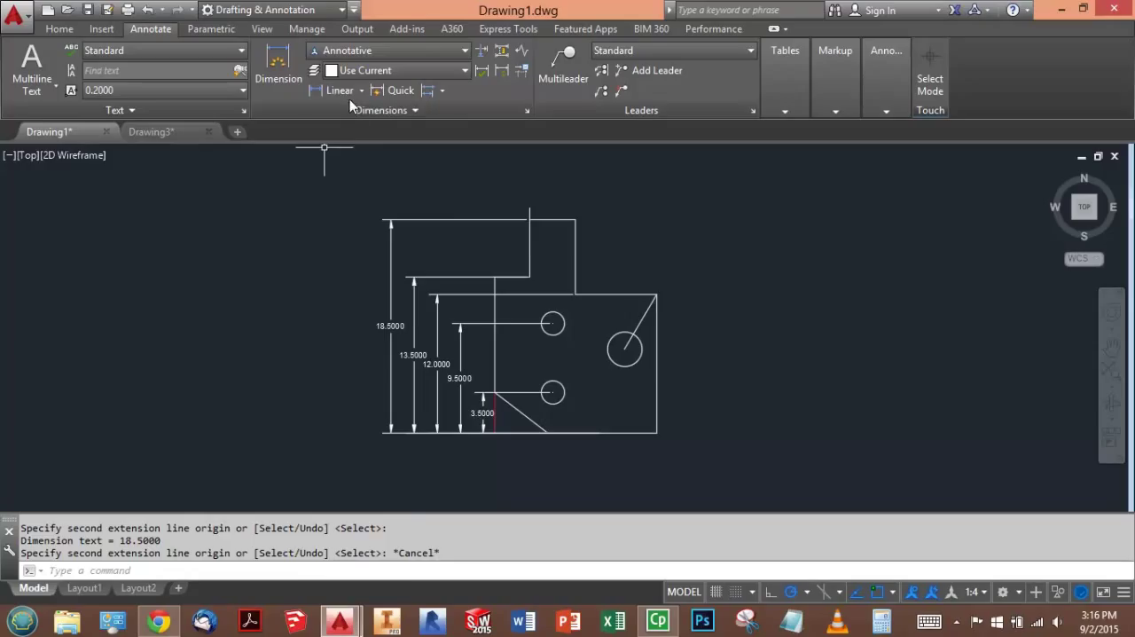
- Add a horizontal linear dimension across the left shoulder, snapping its location to the upper end of the line extending above the part
left_click(343, 94)
scroll(527, 218, "down", 2)
scroll(525, 220, "up", 2)
scroll(525, 220, "up", 5)
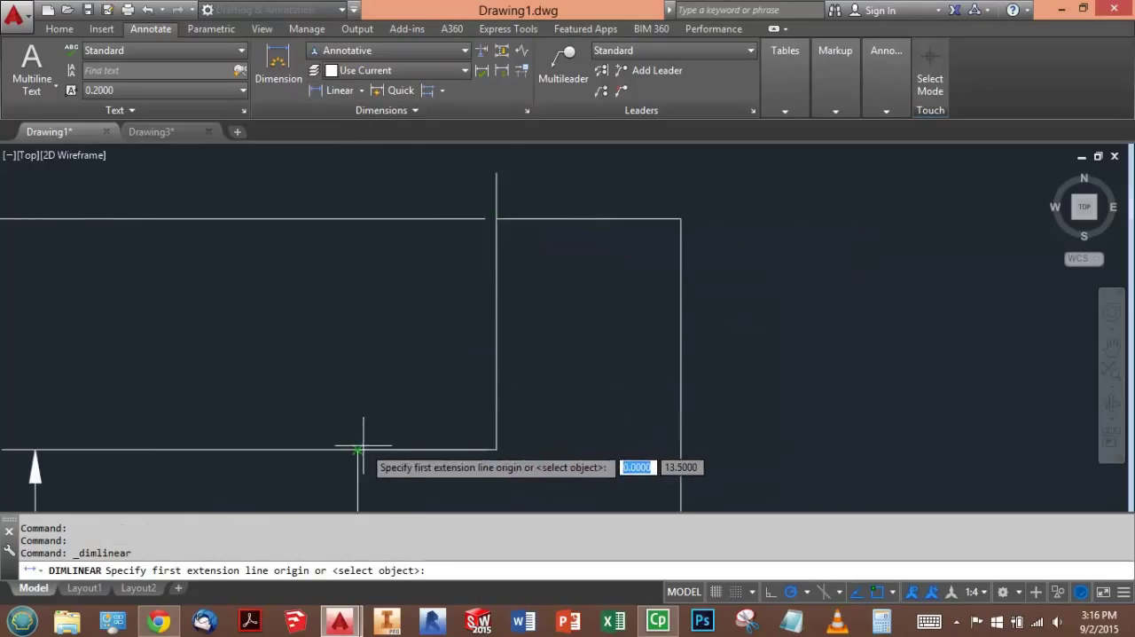
left_click(358, 450)
left_click(496, 450)
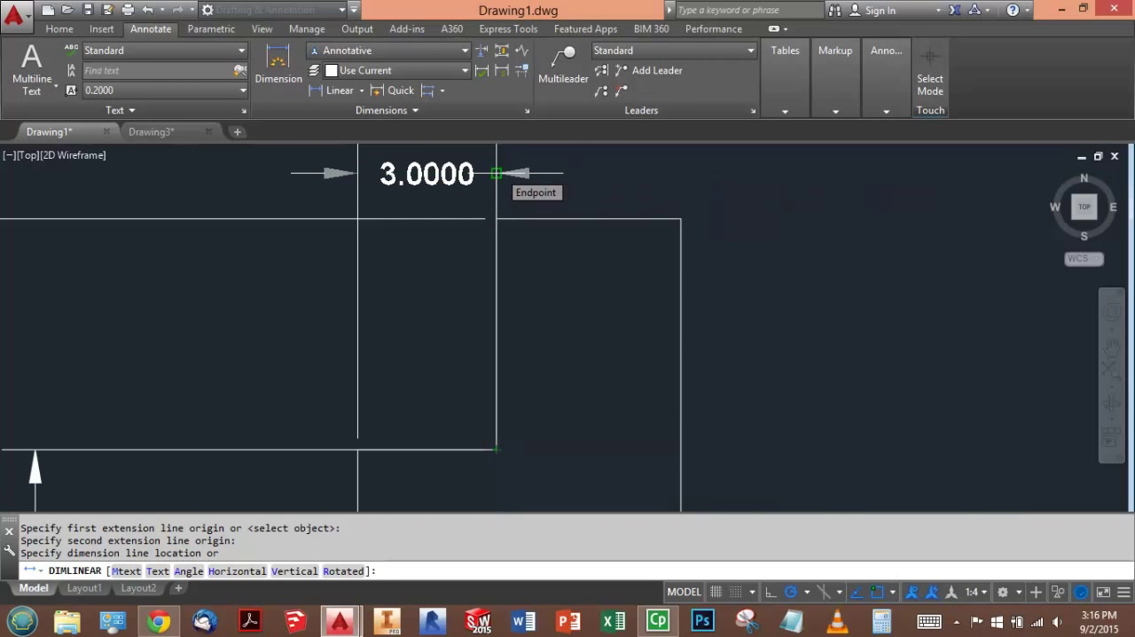
left_click(496, 173)
- Add horizontal baseline dimensions from the part's left edge to the upper small circle's center and the upper block's right corner
scroll(532, 346, "up", 2)
scroll(534, 353, "down", 4)
scroll(535, 353, "down", 2)
scroll(577, 302, "up", 2)
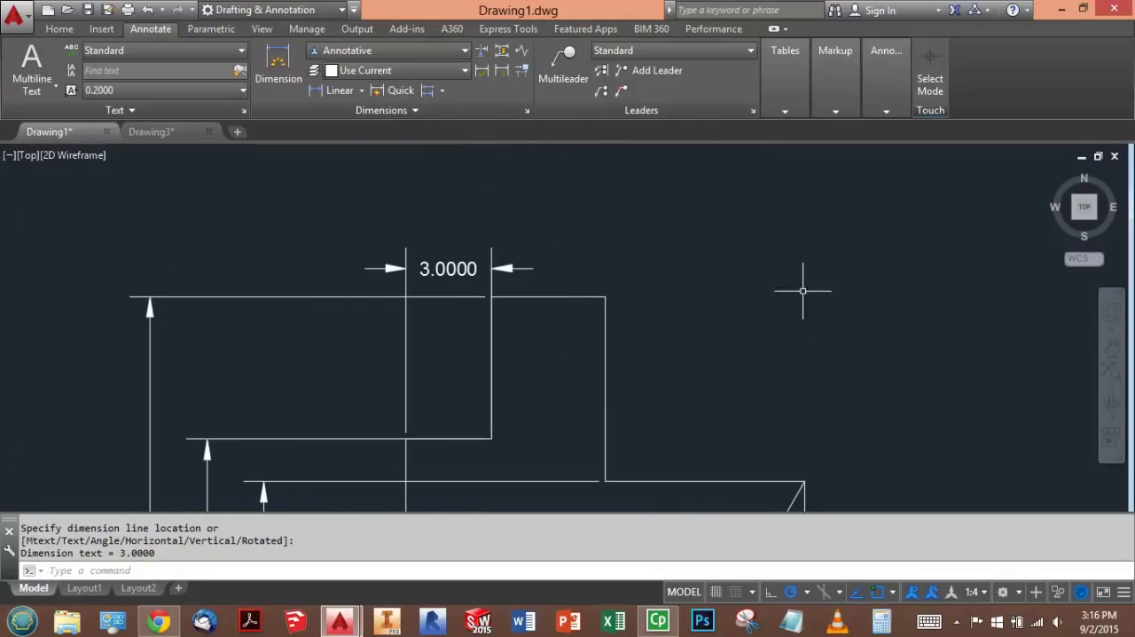
left_click(443, 91)
left_click(418, 151)
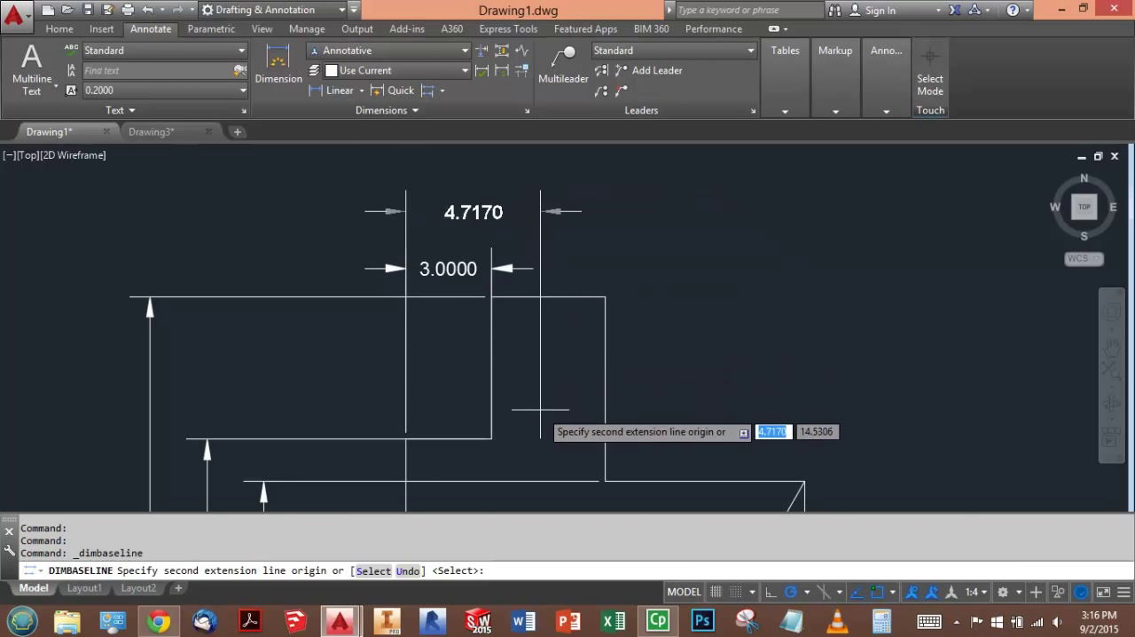
scroll(550, 295, "up", 2)
scroll(551, 295, "down", 4)
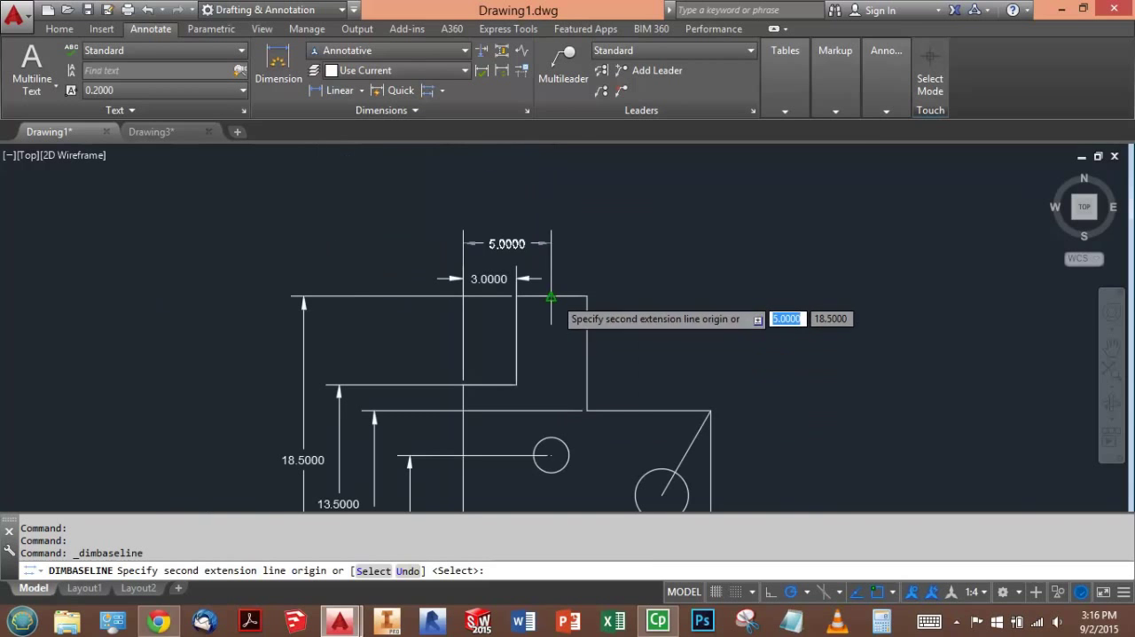
left_click(551, 455)
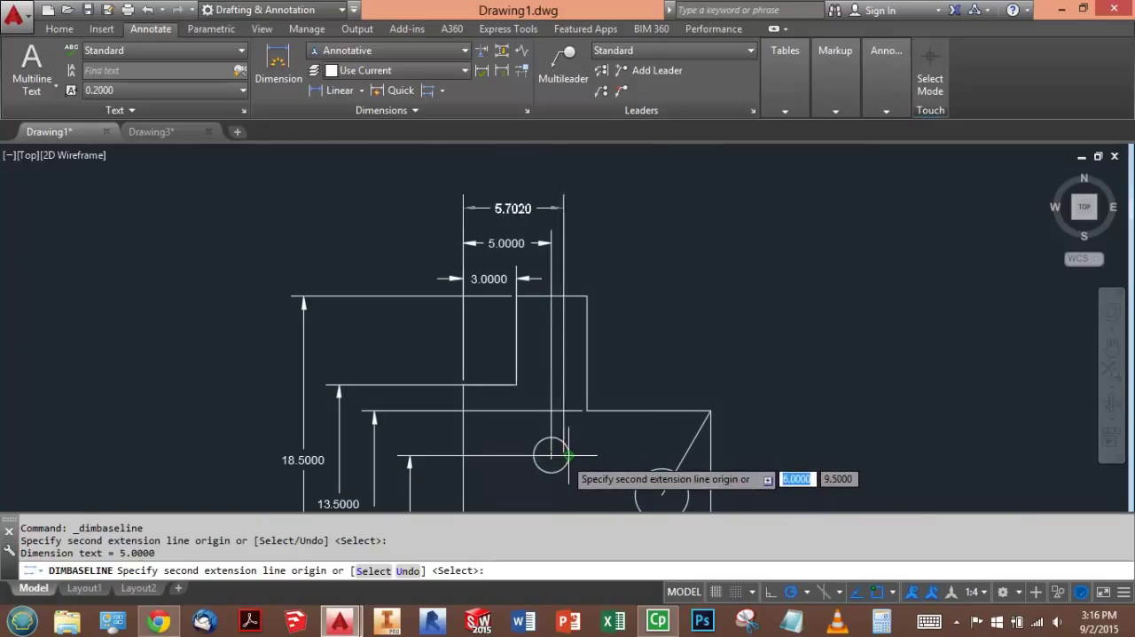
left_click(586, 295)
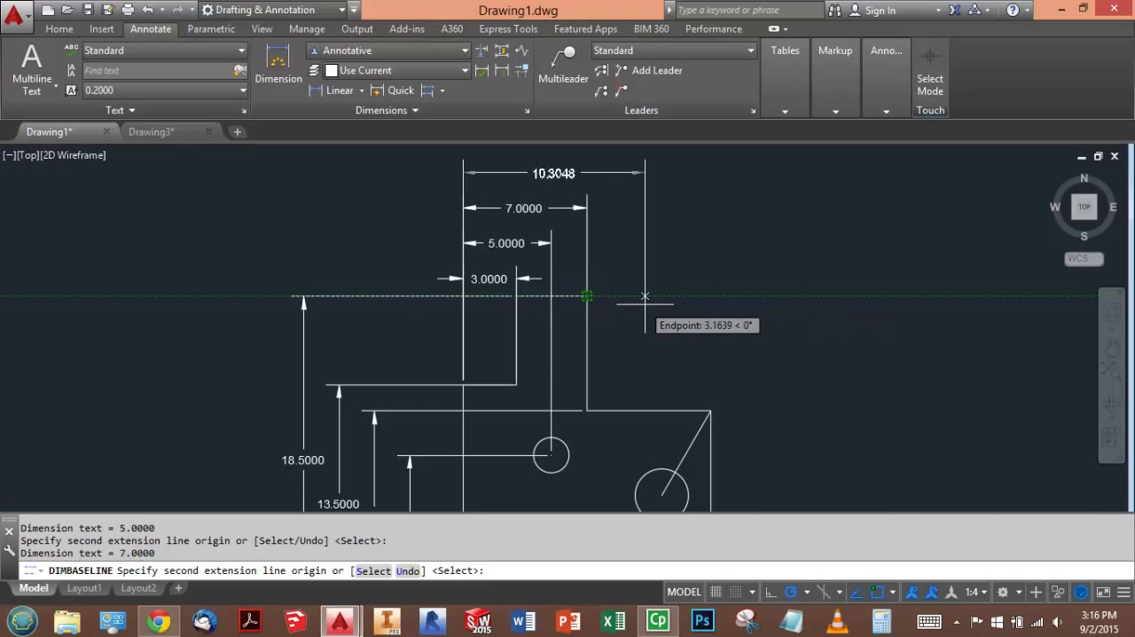
- Extend the horizontal baseline dimensions to the large circle's center and the part's upper right corner, and end the command
left_click(661, 494)
scroll(736, 437, "up", 3)
scroll(709, 438, "down", 5)
scroll(726, 441, "up", 2)
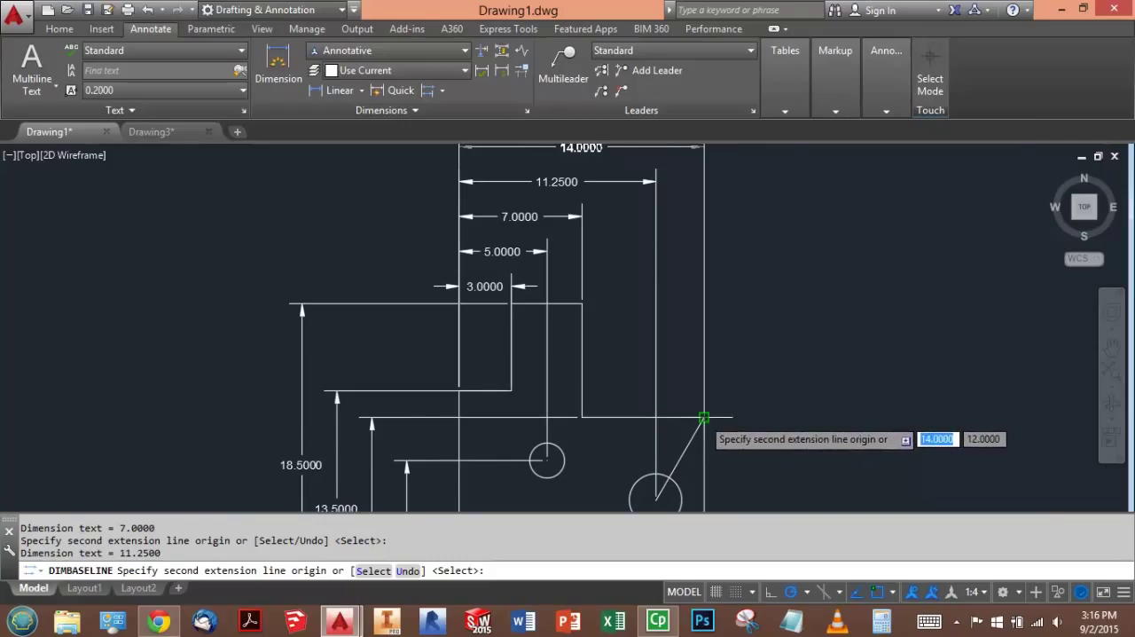
left_click(703, 417)
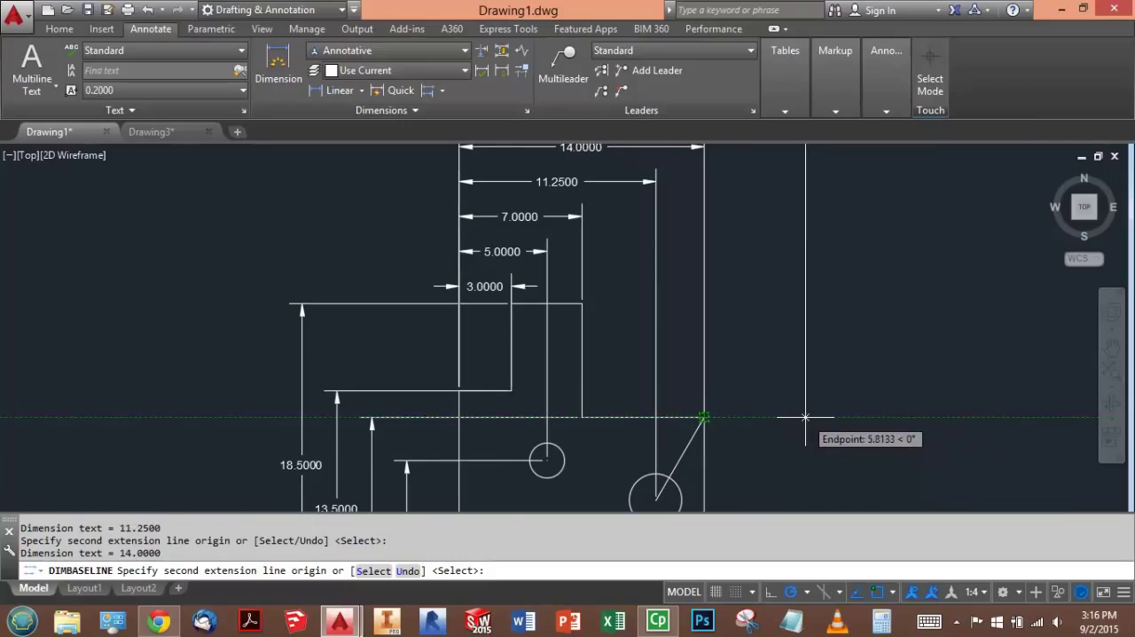
key("Escape")
key("Escape")
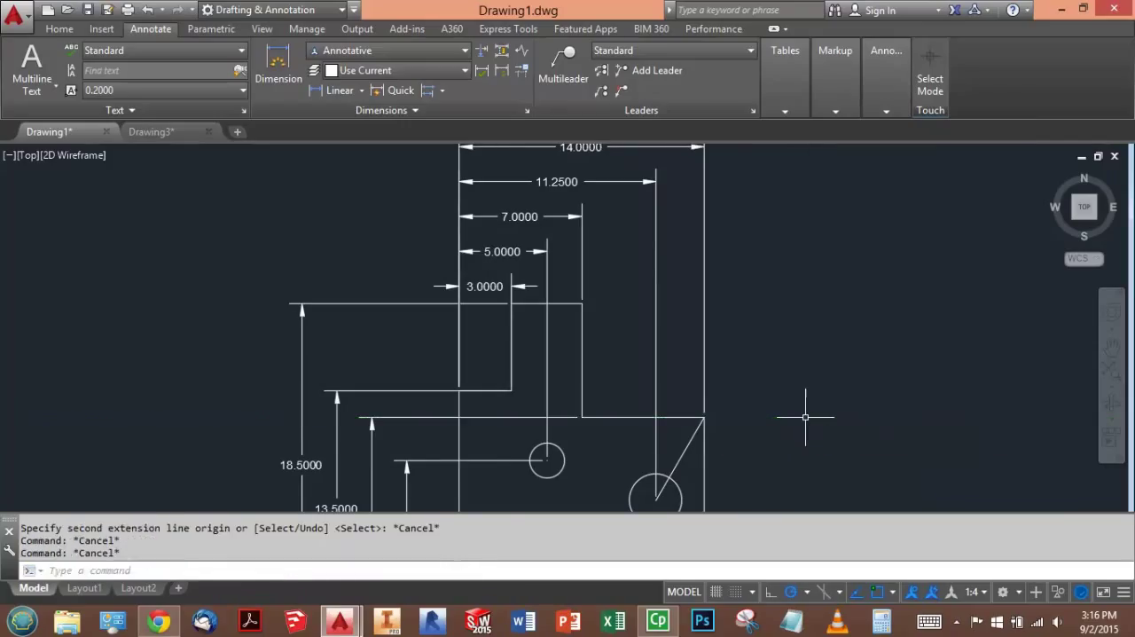
- Switch to the exam page in Chrome and read the questions on the coordinates of Point A and Point B
scroll(740, 287, "up", 2)
scroll(746, 285, "down", 4)
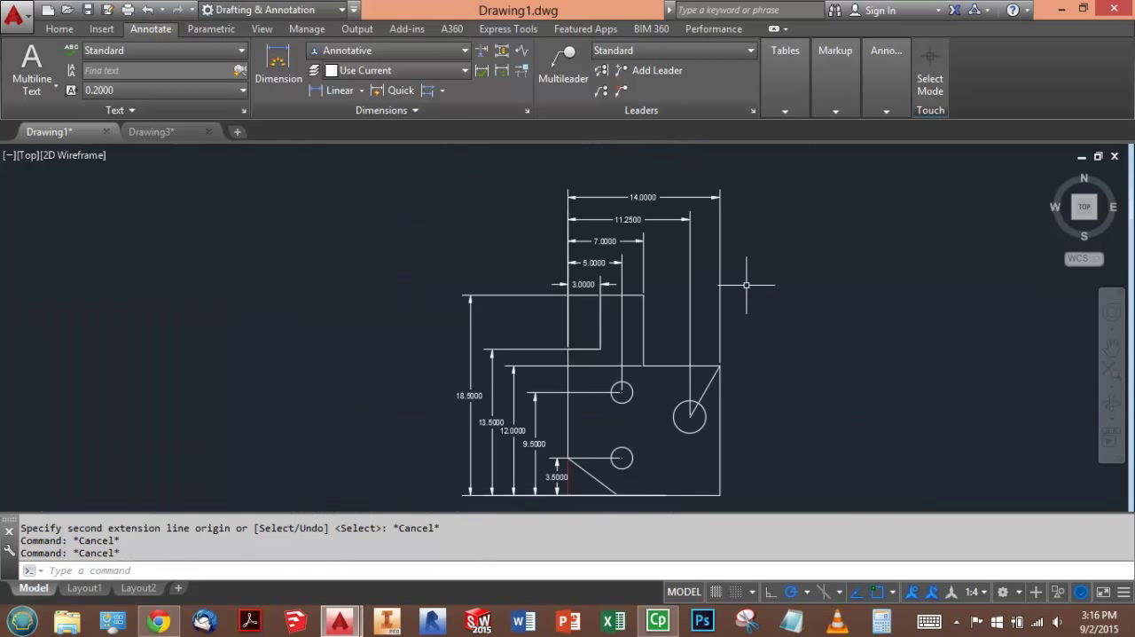
left_click(157, 622)
scroll(417, 424, "down", 2)
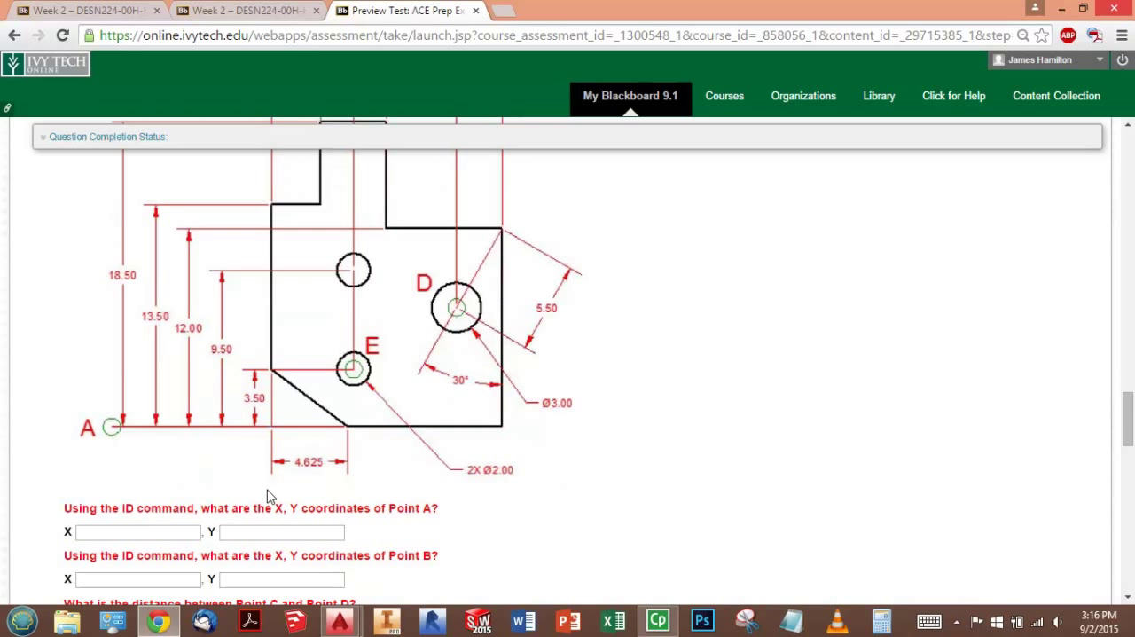
- Switch back to AutoCAD and close the Drawing3 drawing
key("alt+Tab")
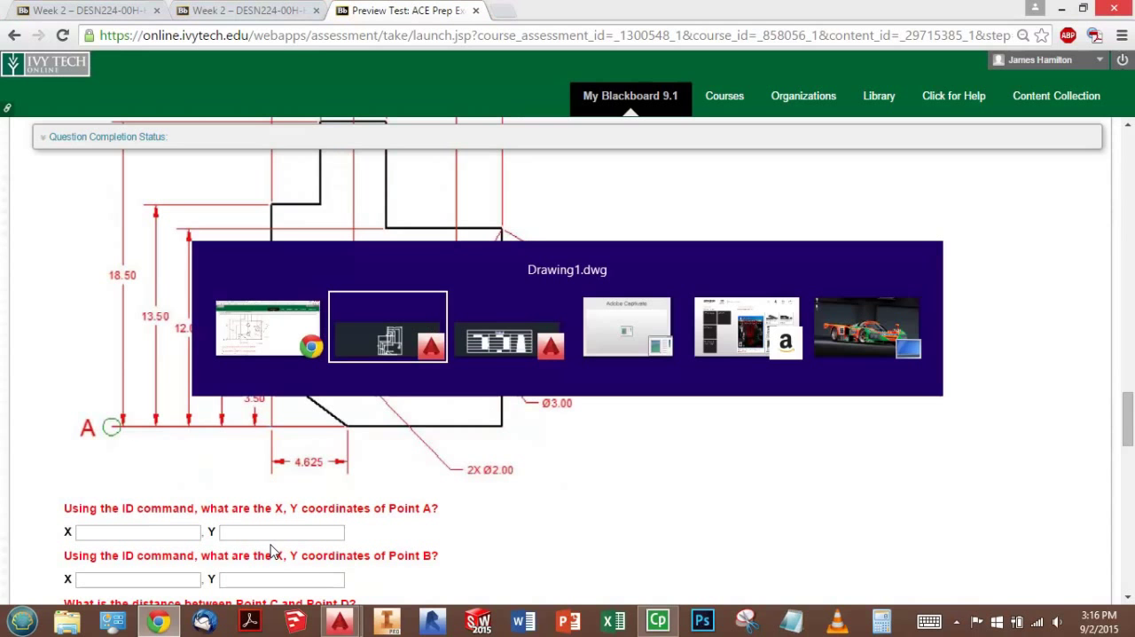
left_click(177, 131)
left_click(210, 131)
left_click(553, 348)
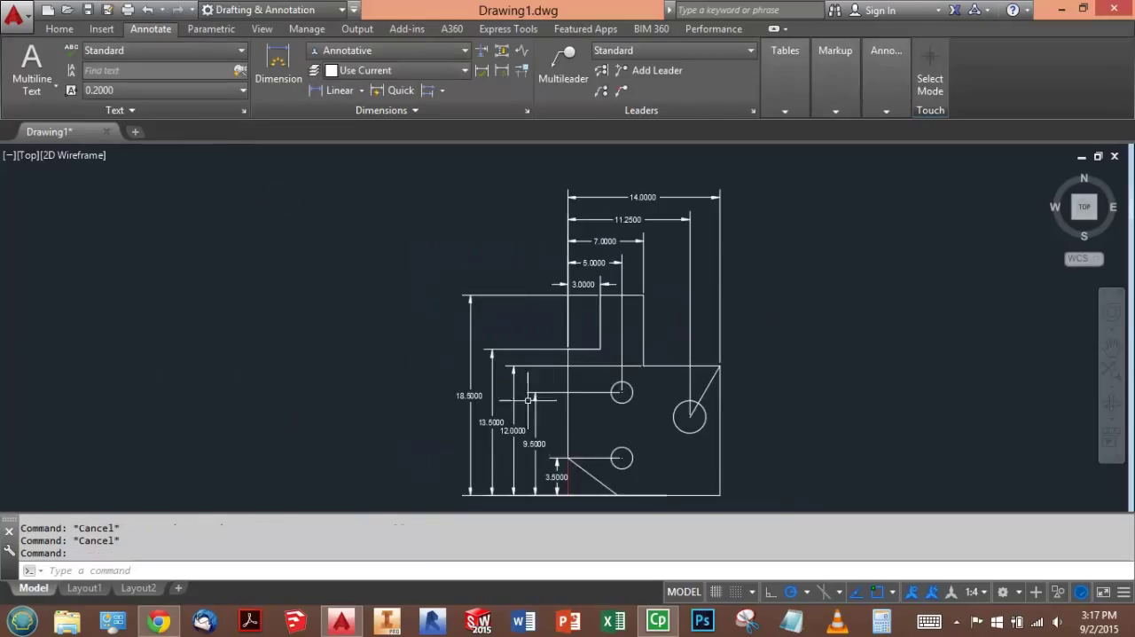
- Query Point A's coordinates with the ID command at the outer end of the 18.5000 dimension's lower extension line
scroll(442, 348, "up", 6)
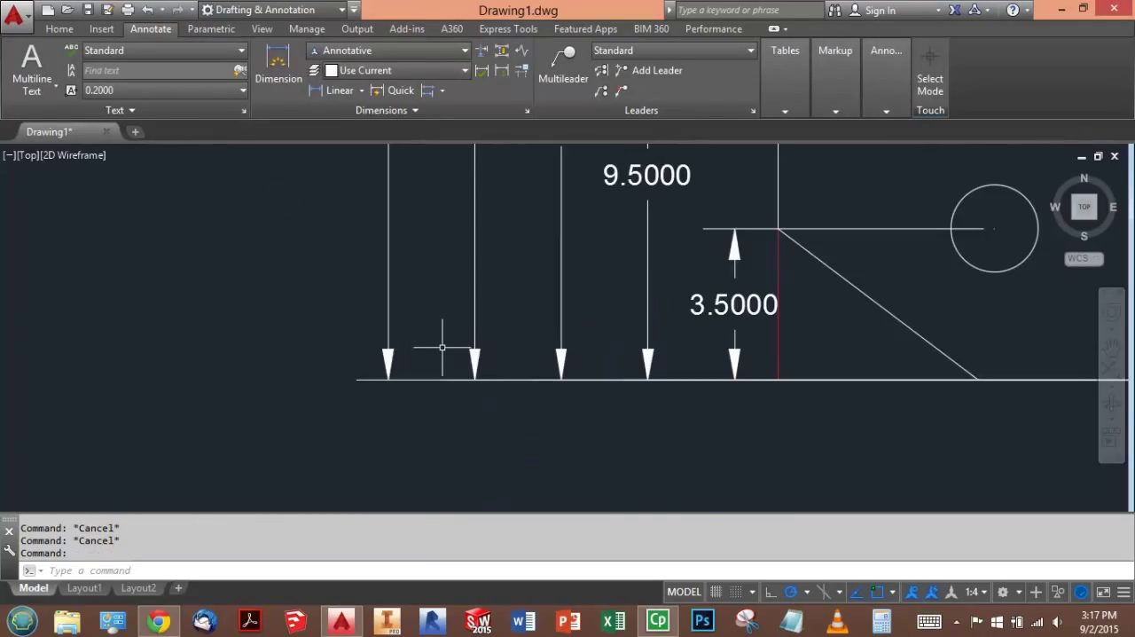
type("ID")
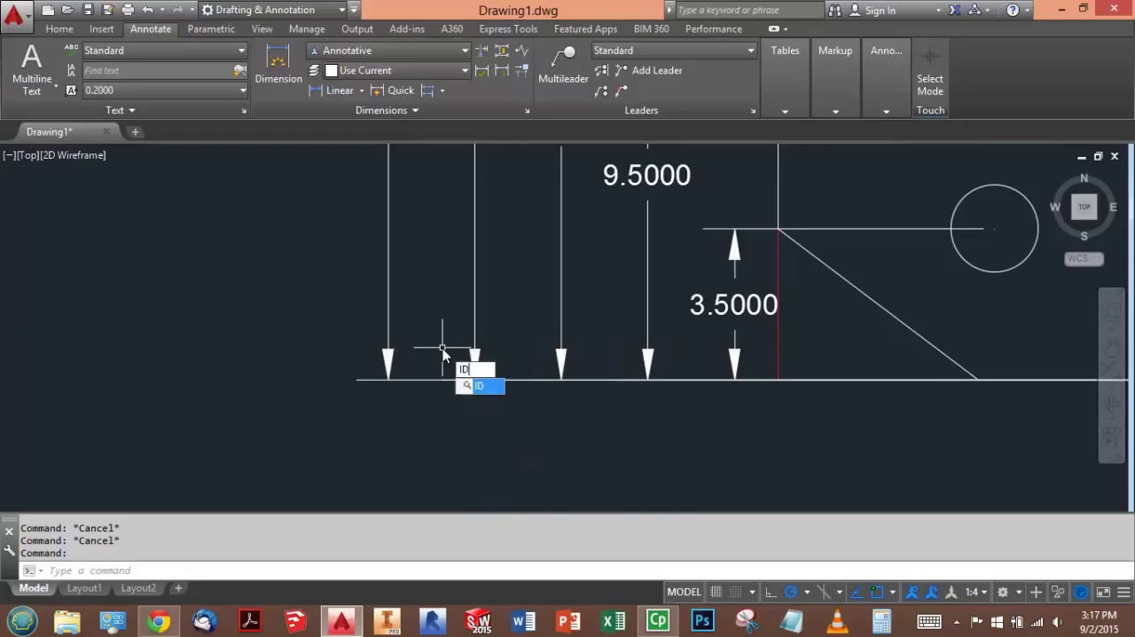
key("Return")
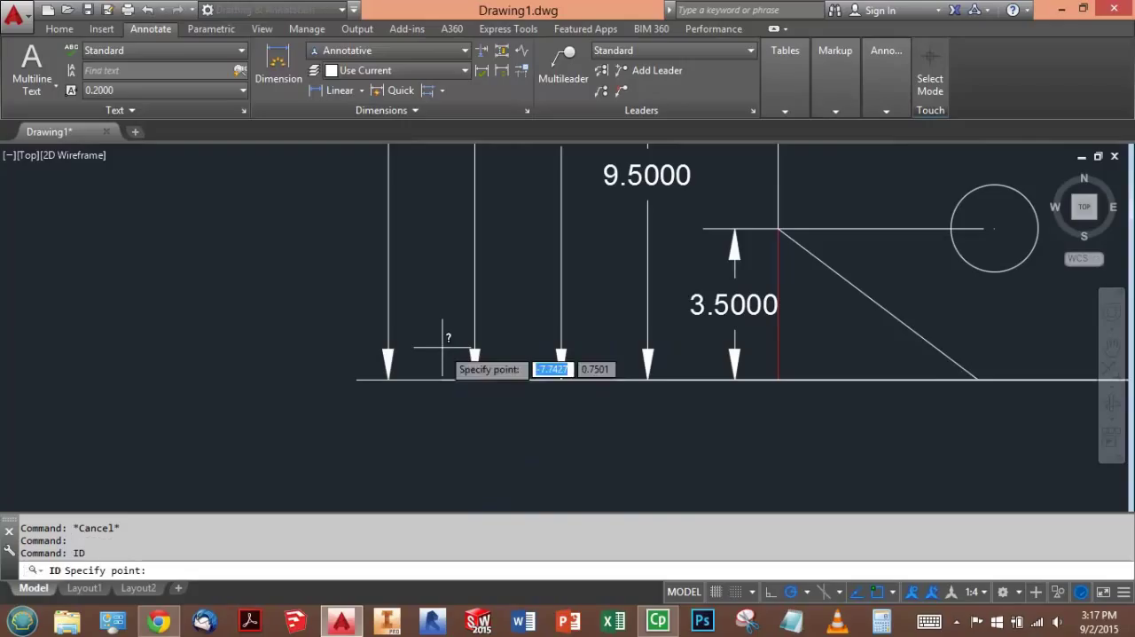
left_click(360, 380)
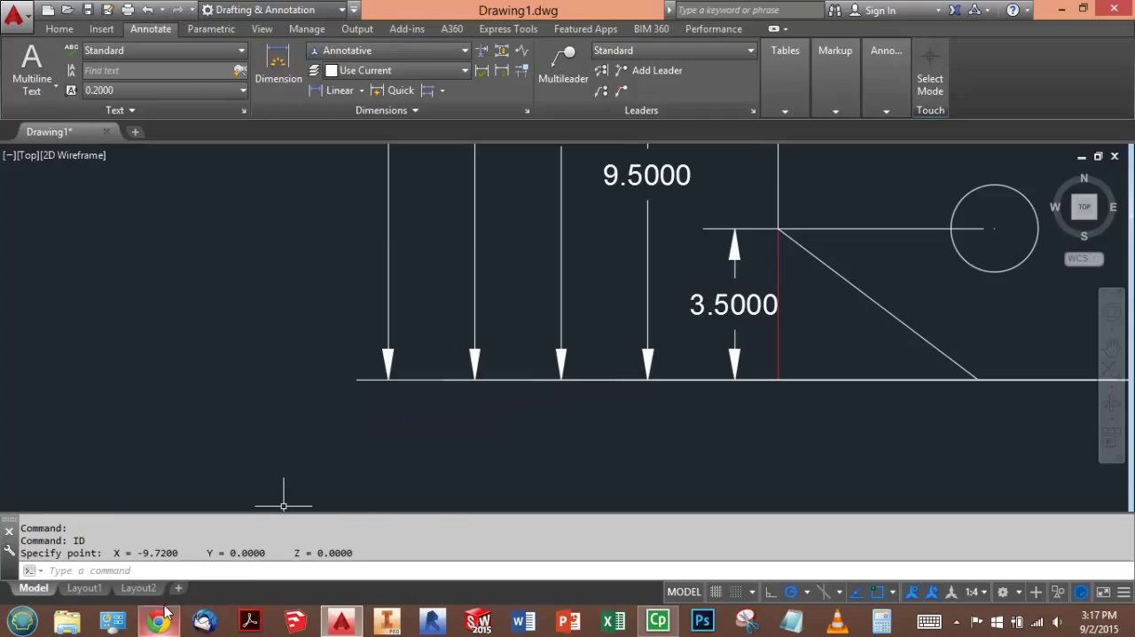
- Query Point B's coordinates with the ID command at the upper end of the 14.0000 dimension's right extension line
mouse_move(166, 610)
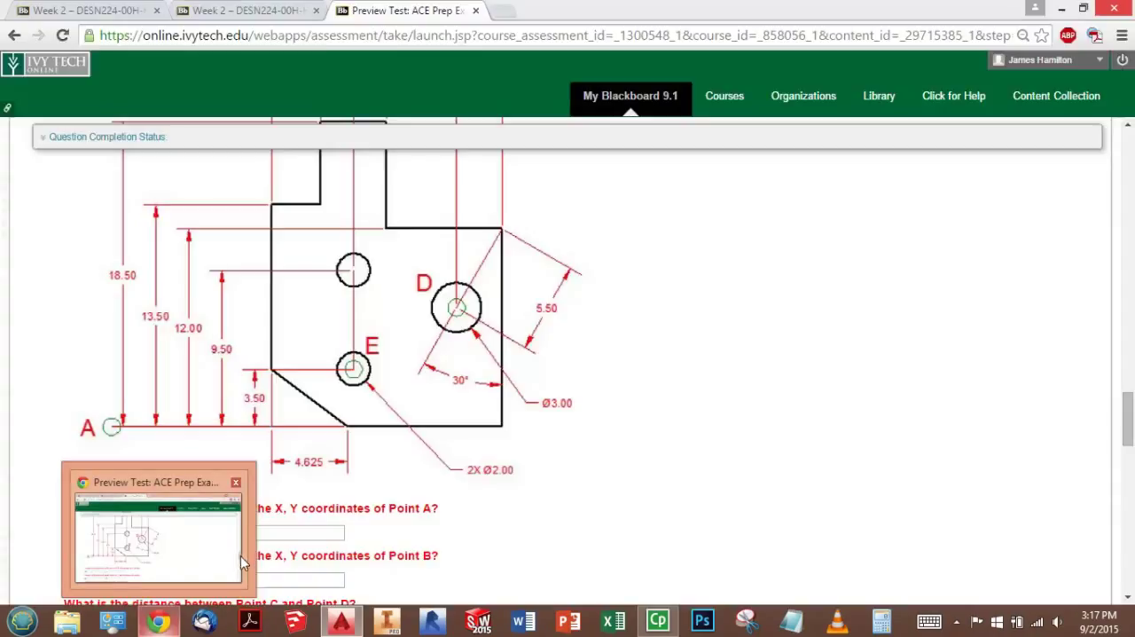
scroll(372, 461, "up", 2)
scroll(375, 456, "down", 8)
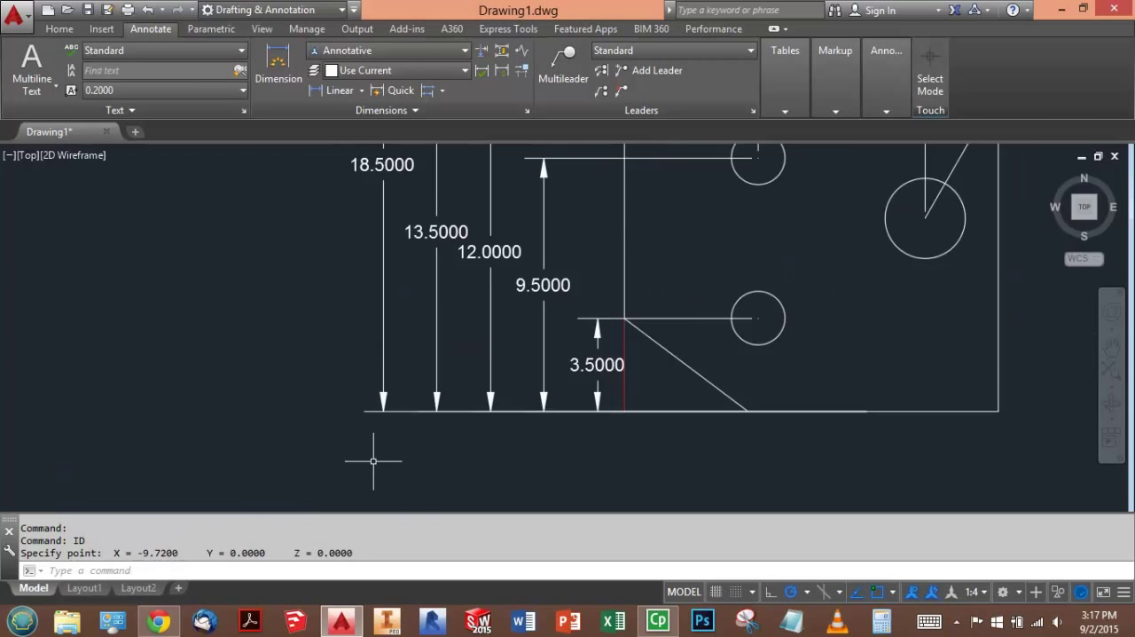
scroll(634, 233, "up", 5)
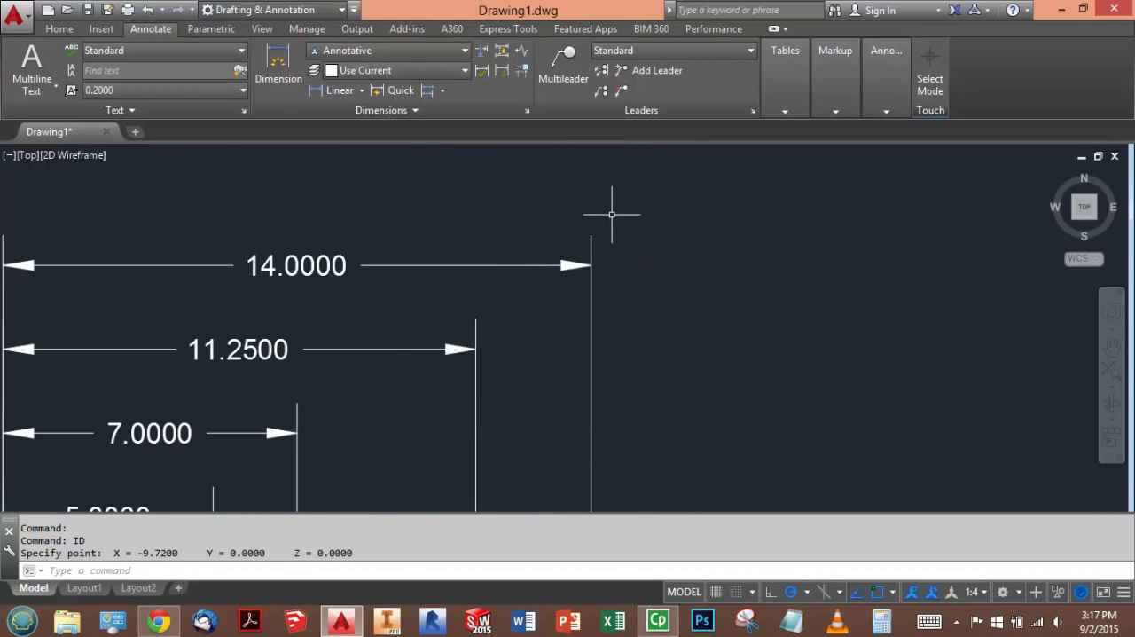
type("id")
key("Return")
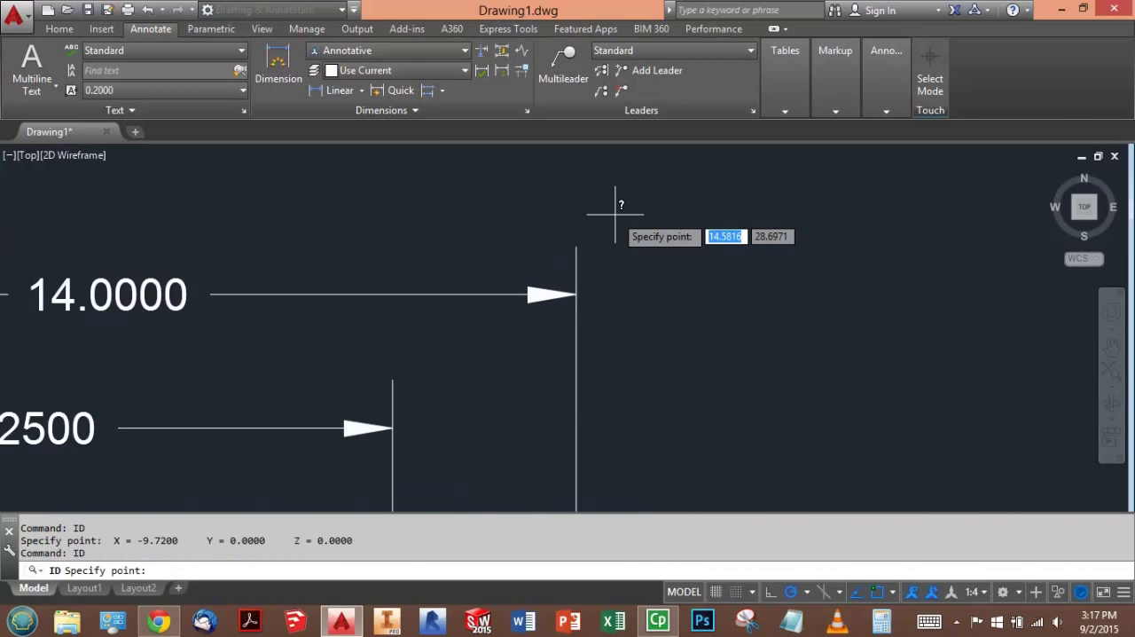
left_click(576, 247)
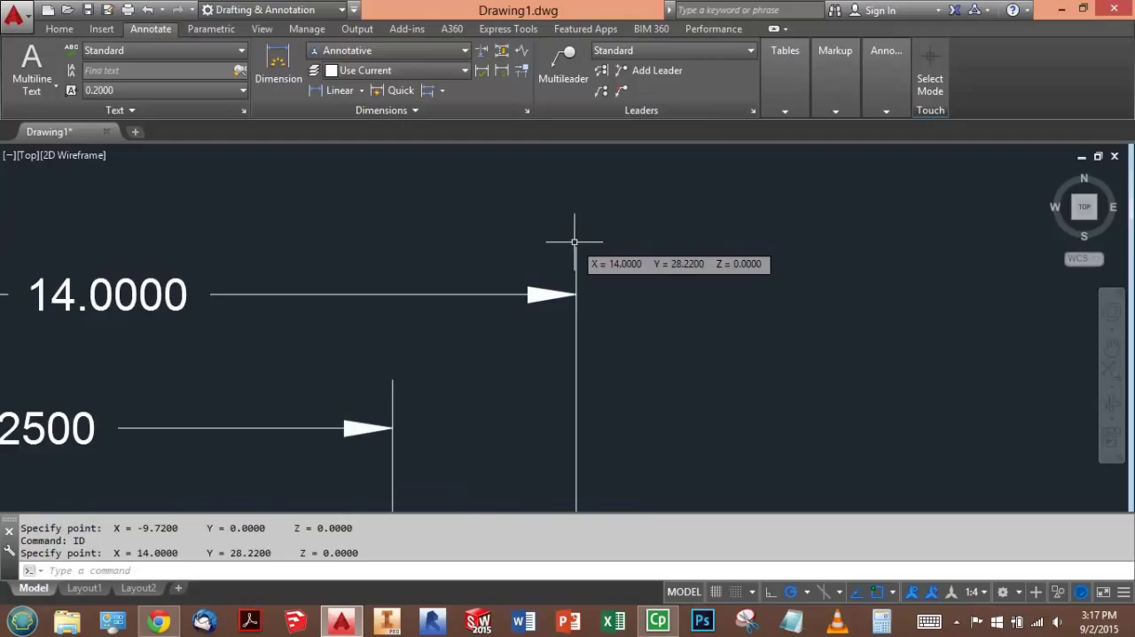
- Draw a line from the midpoint of the 14.0000 dimension's right extension line to the large circle's center
scroll(608, 174, "down", 7)
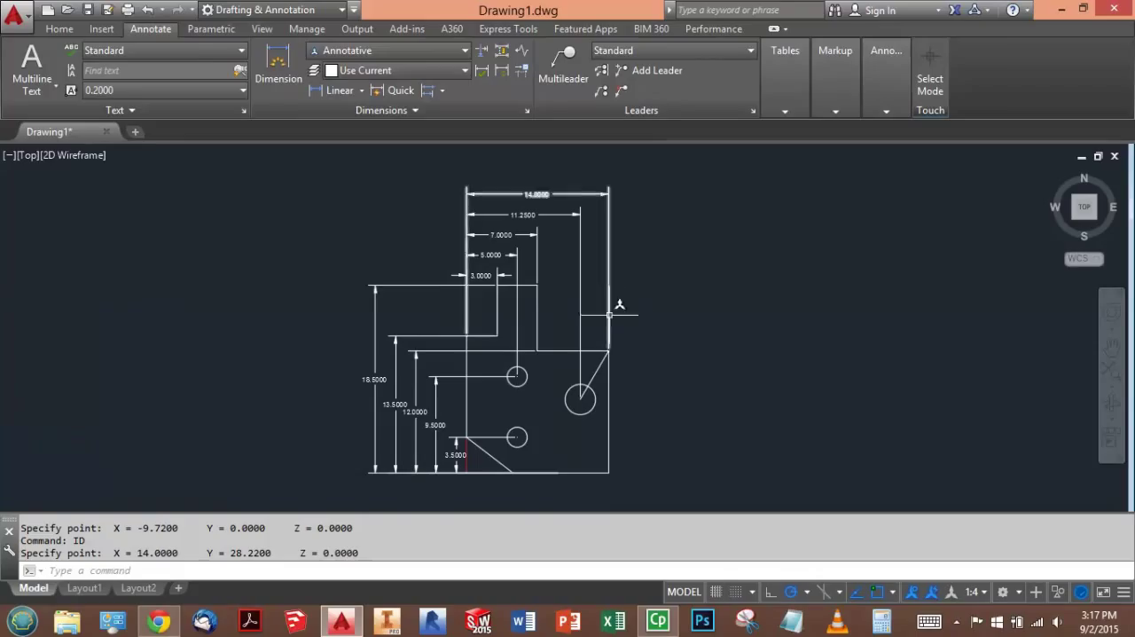
left_click(60, 28)
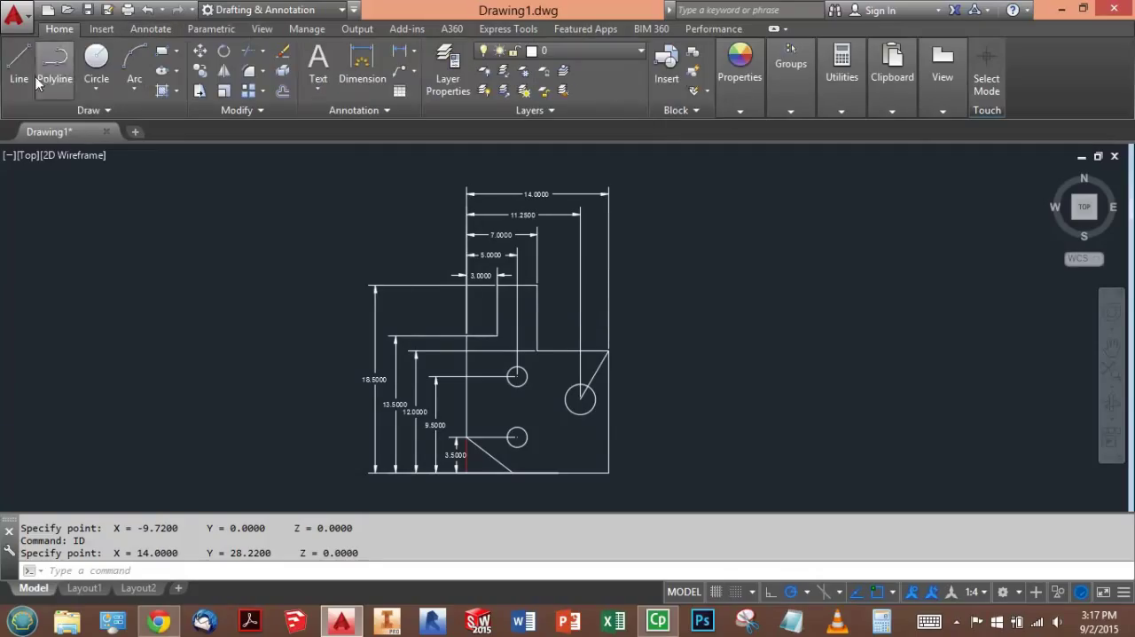
left_click(18, 62)
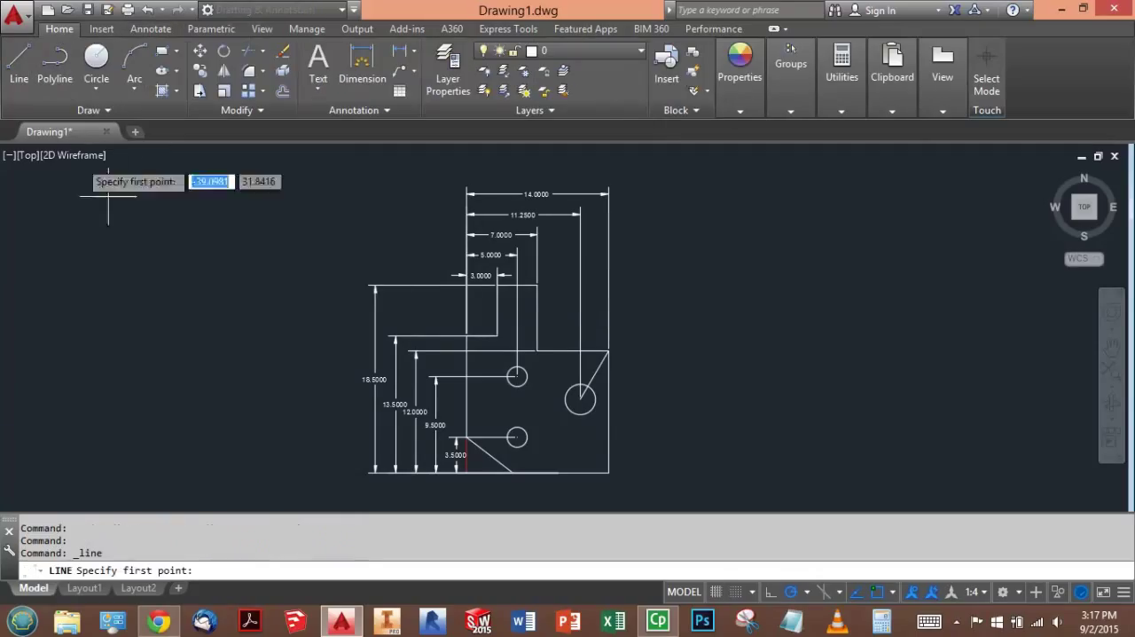
left_click(609, 267)
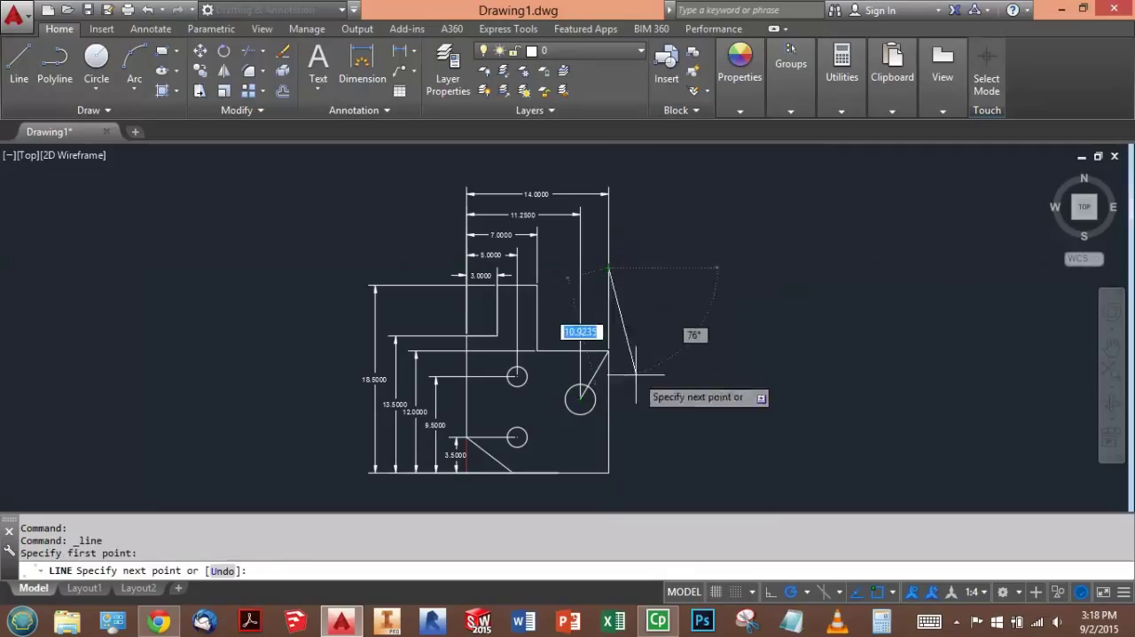
scroll(588, 410, "up", 6)
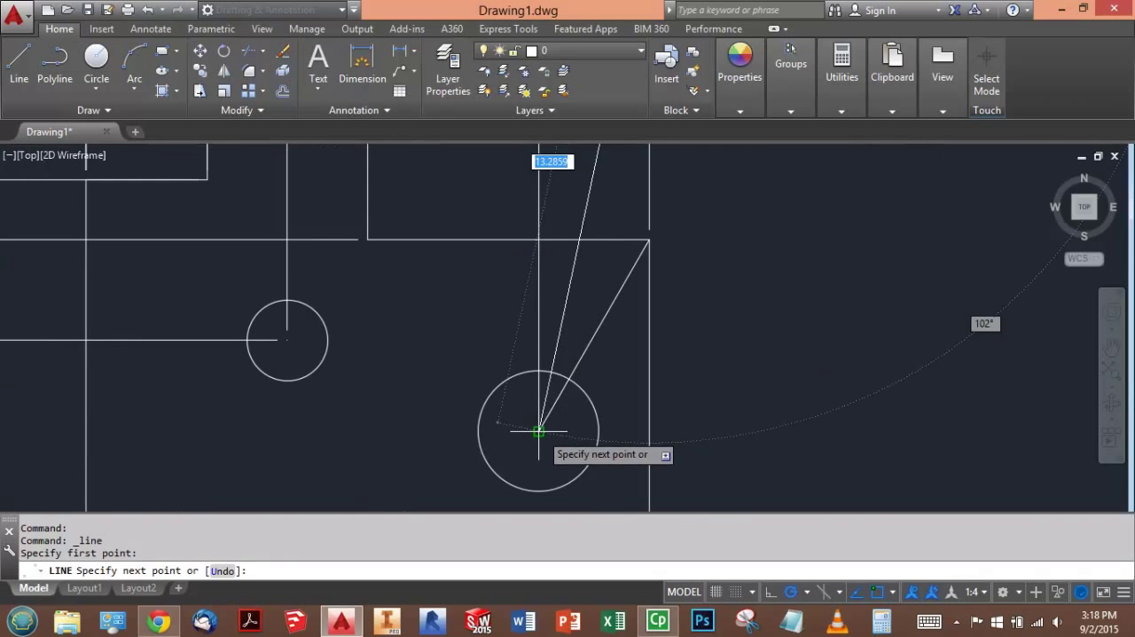
left_click(539, 430)
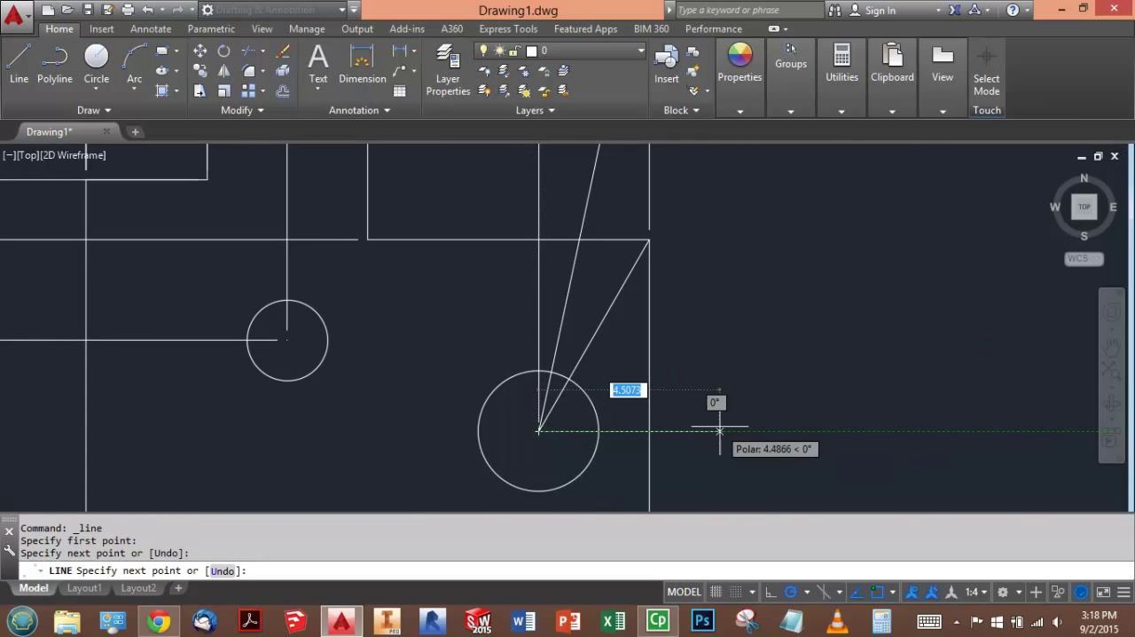
key("Return")
key("Return")
- Draw a line from the same extension line midpoint to the center of the lower small circle
scroll(692, 439, "down", 4)
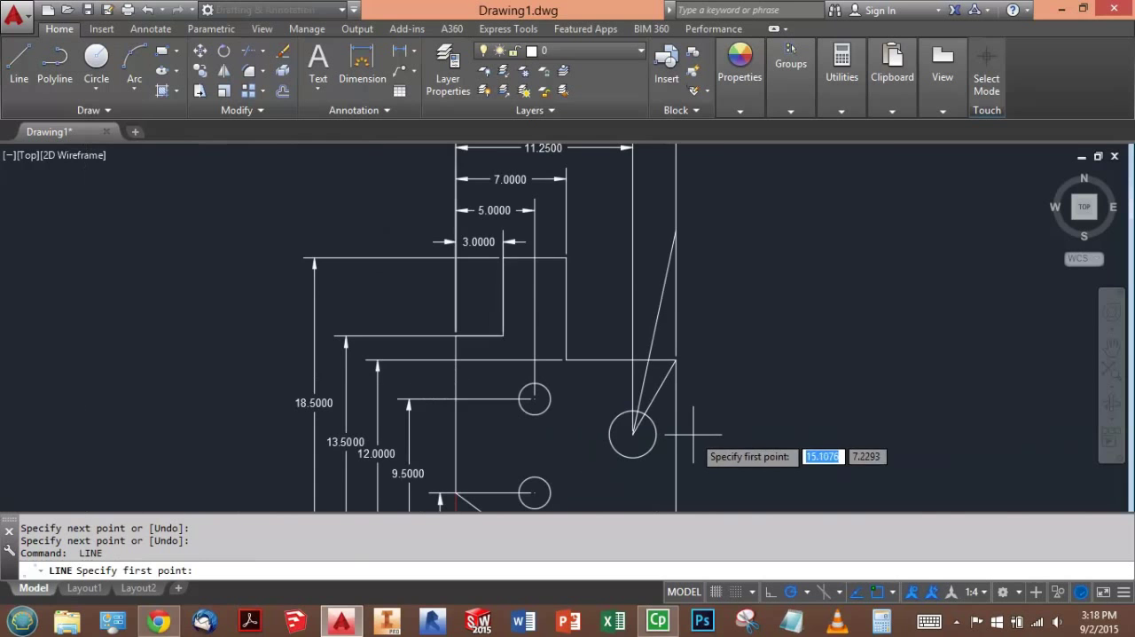
left_click(676, 231)
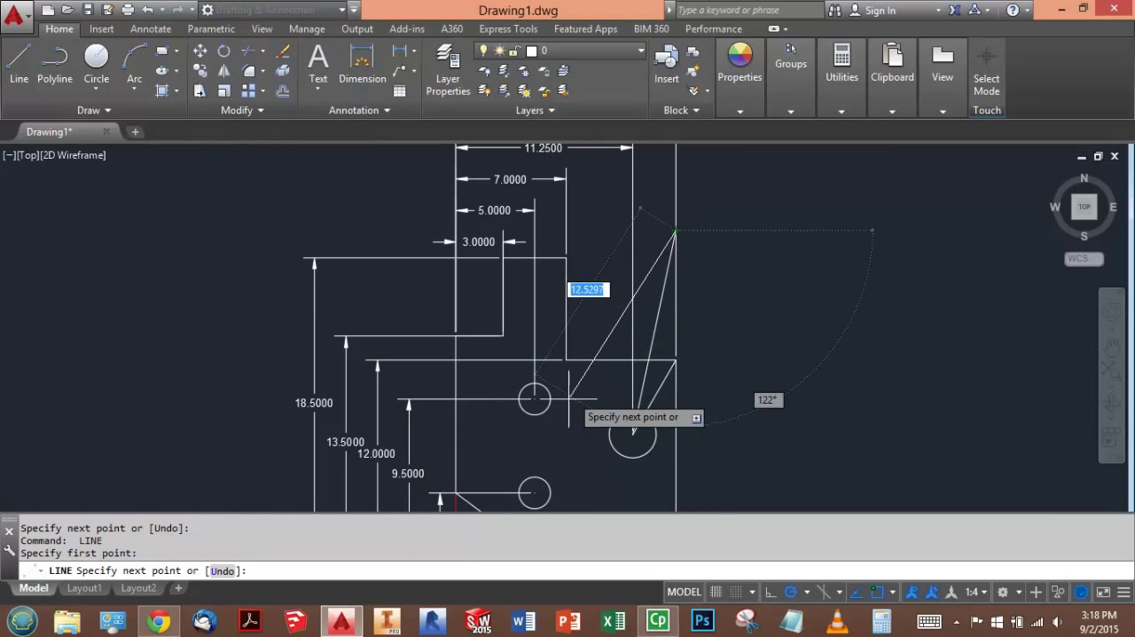
left_click(534, 491)
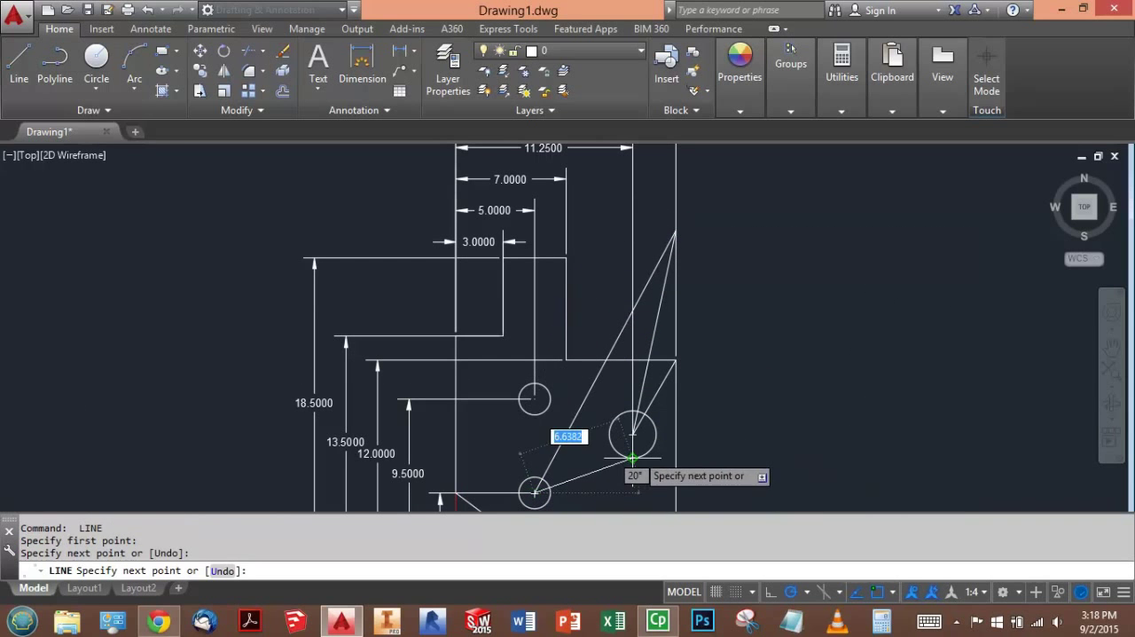
key("Return")
key("Return")
left_click(656, 331)
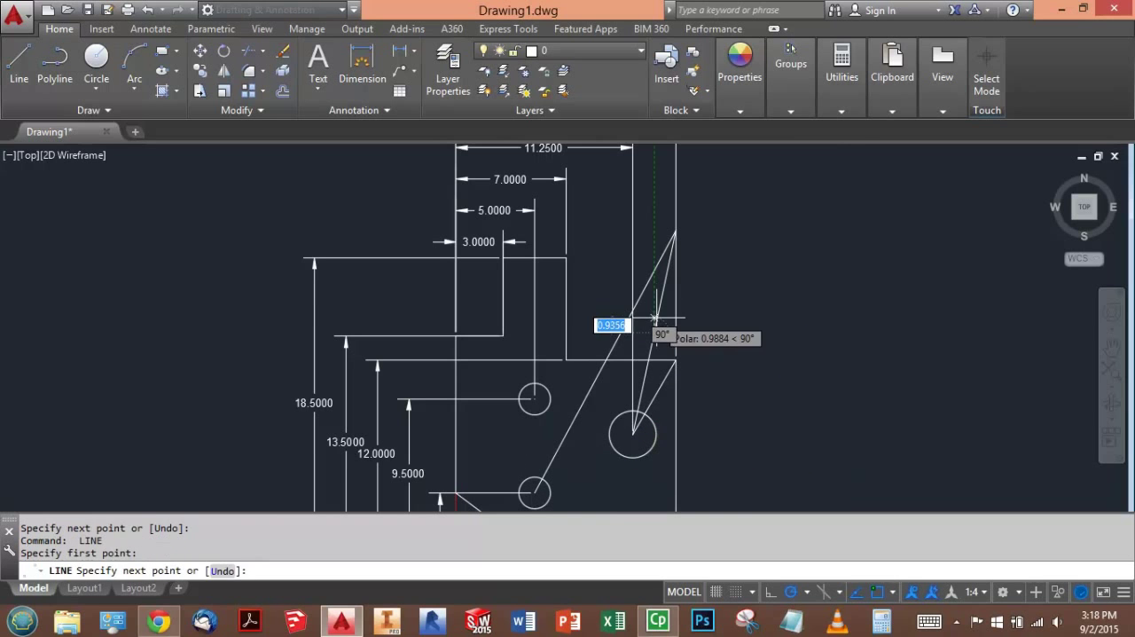
key("Escape")
key("Escape")
- Use the LIST command to read the length of the line ending at the large circle's center
left_click(656, 328)
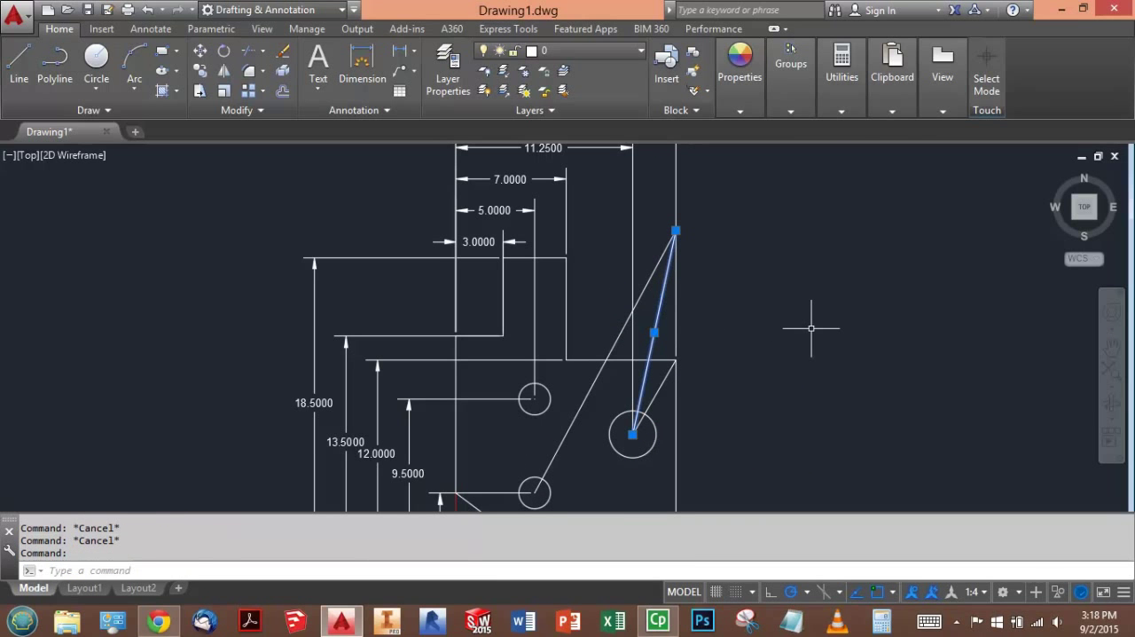
type("LIST")
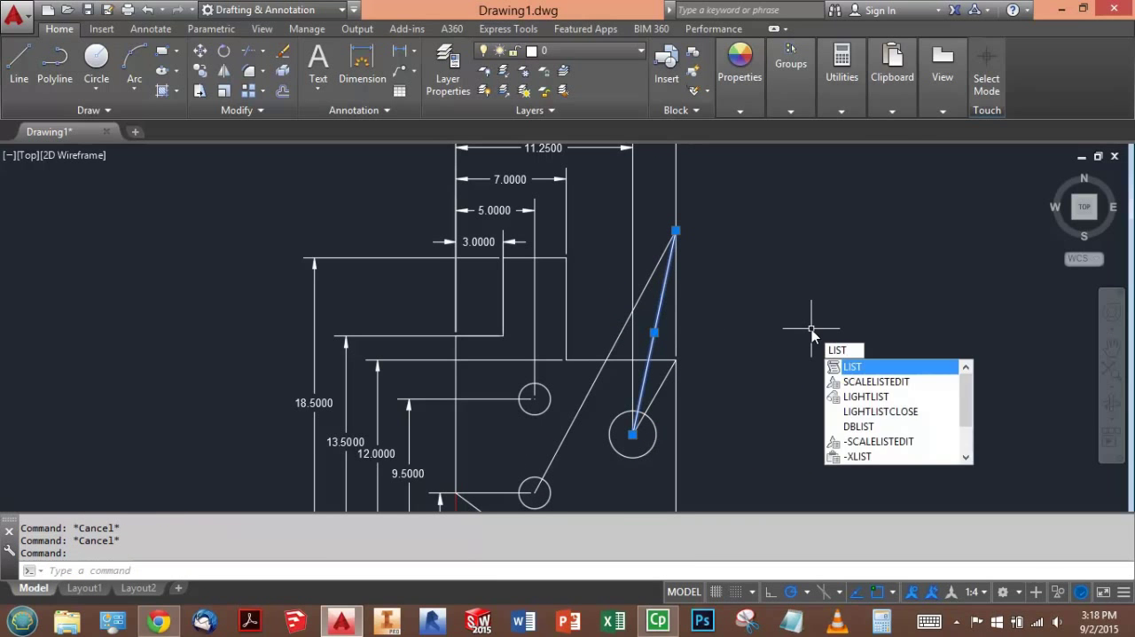
key("Return")
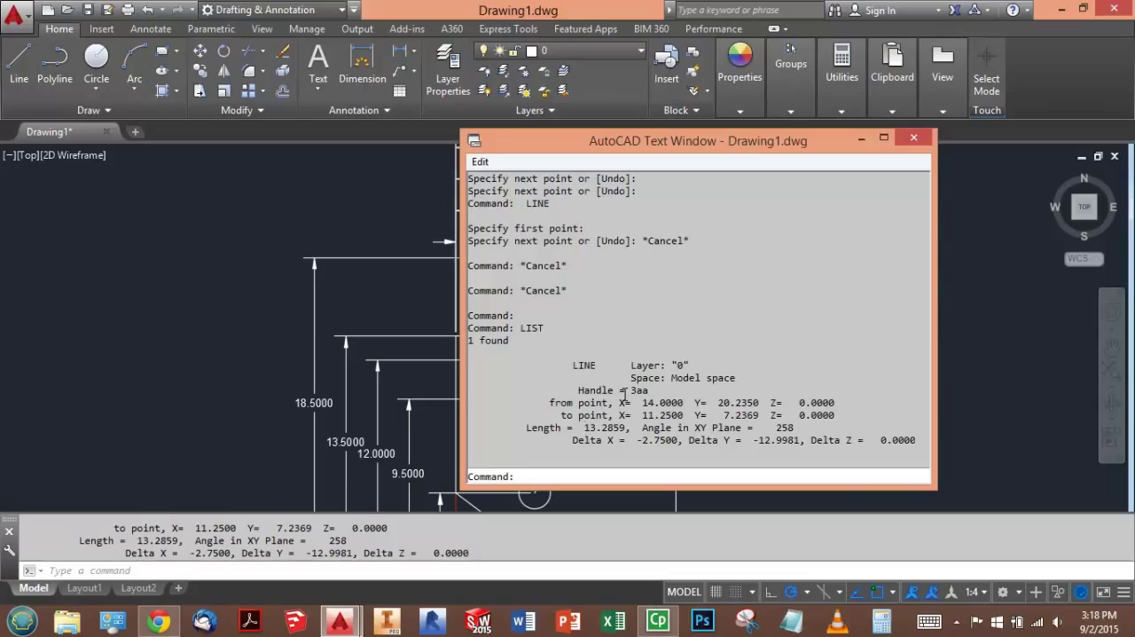
key("F2")
- Use the LIST command to read the length of the line ending at the lower small circle's center
left_click(639, 298)
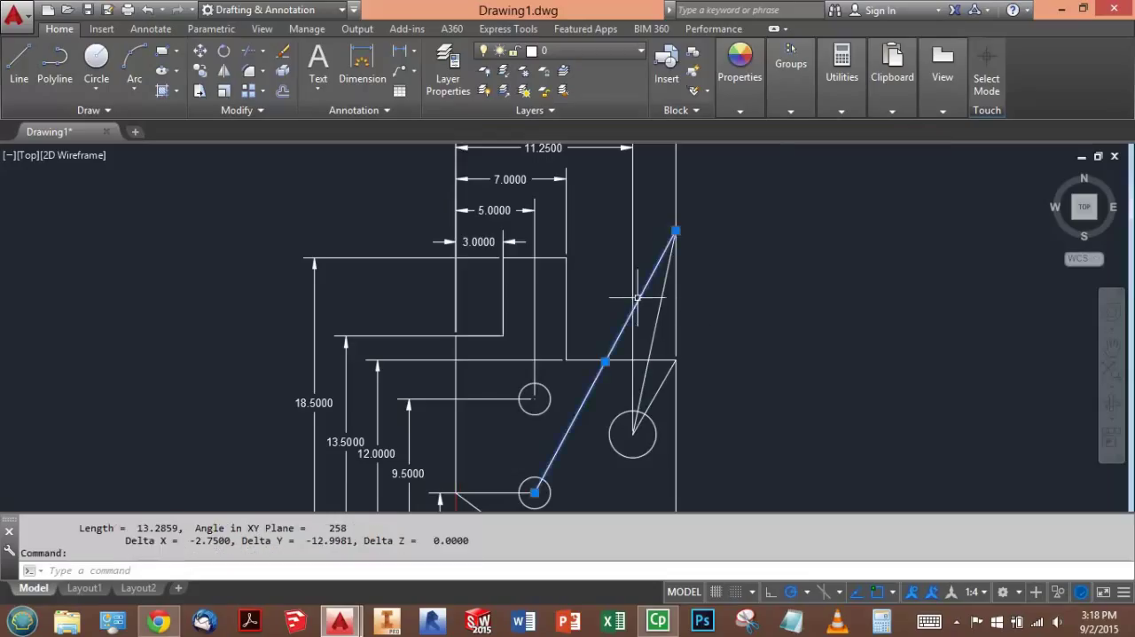
type("LIST")
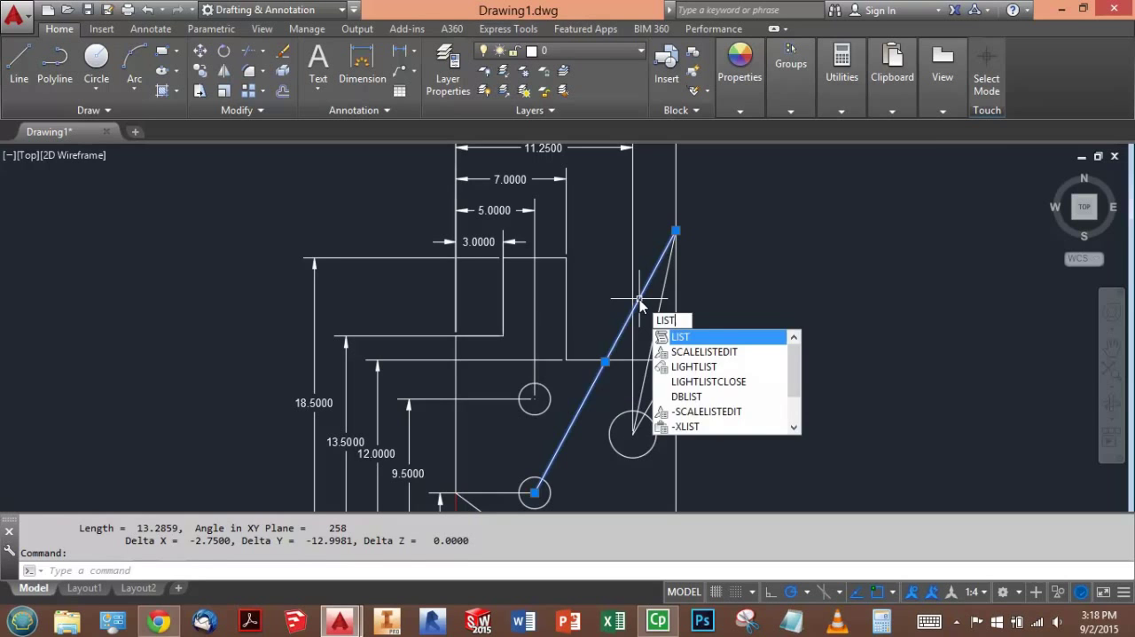
key("Return")
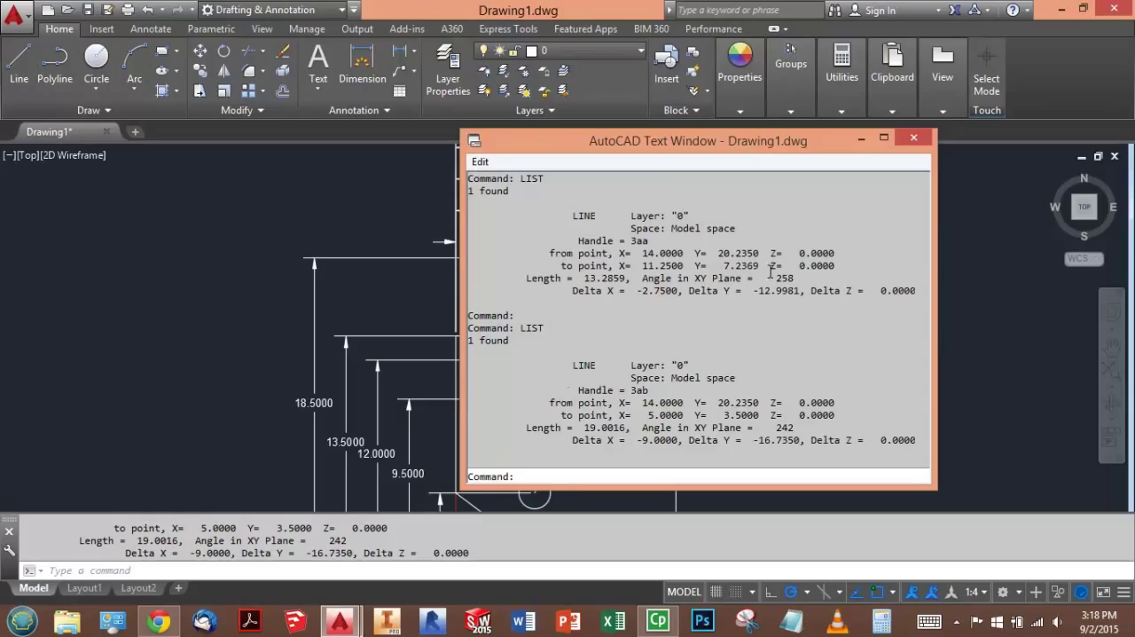
left_click(955, 229)
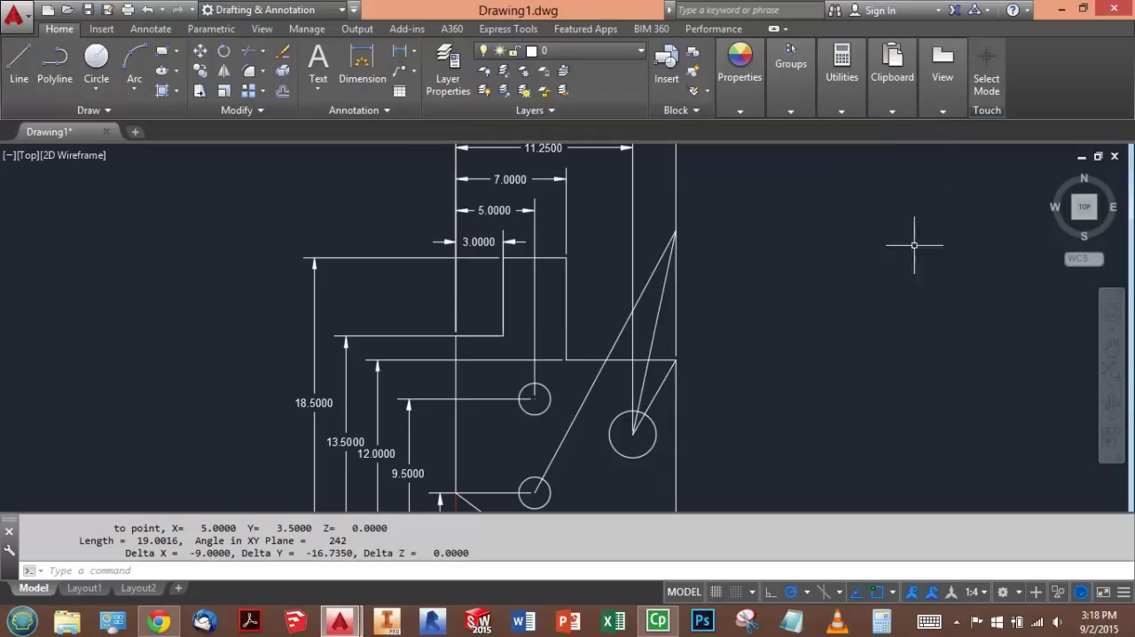
- Switch to the exam page in Chrome and enter Point A's coordinates as X -9.7200 and Y 0.0000
key("alt+Tab")
key("alt+Tab")
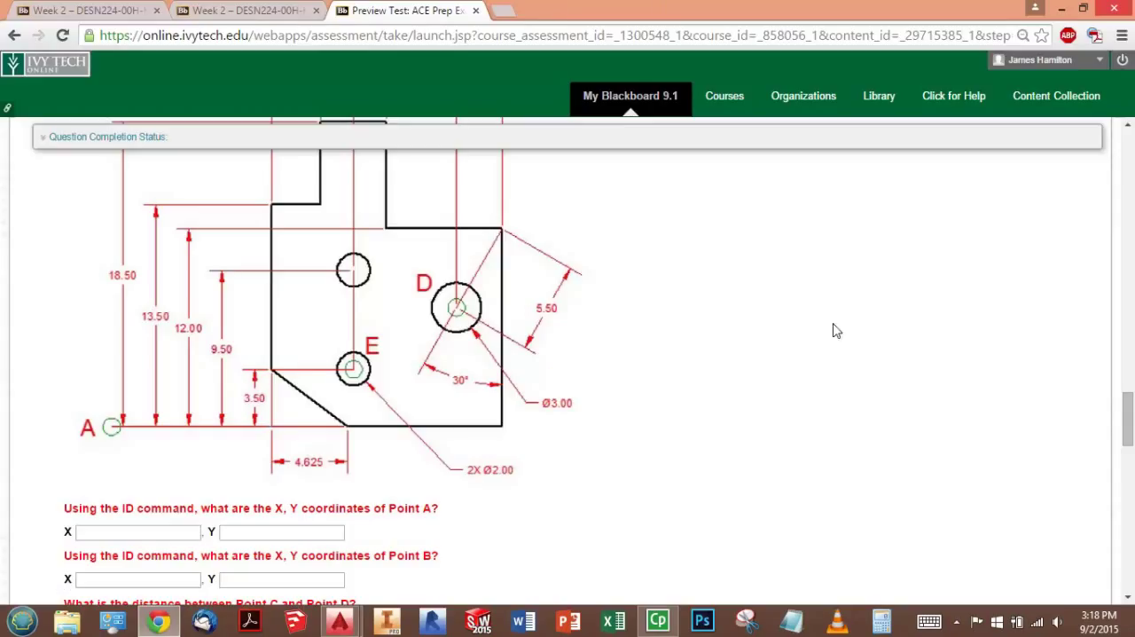
left_click(182, 533)
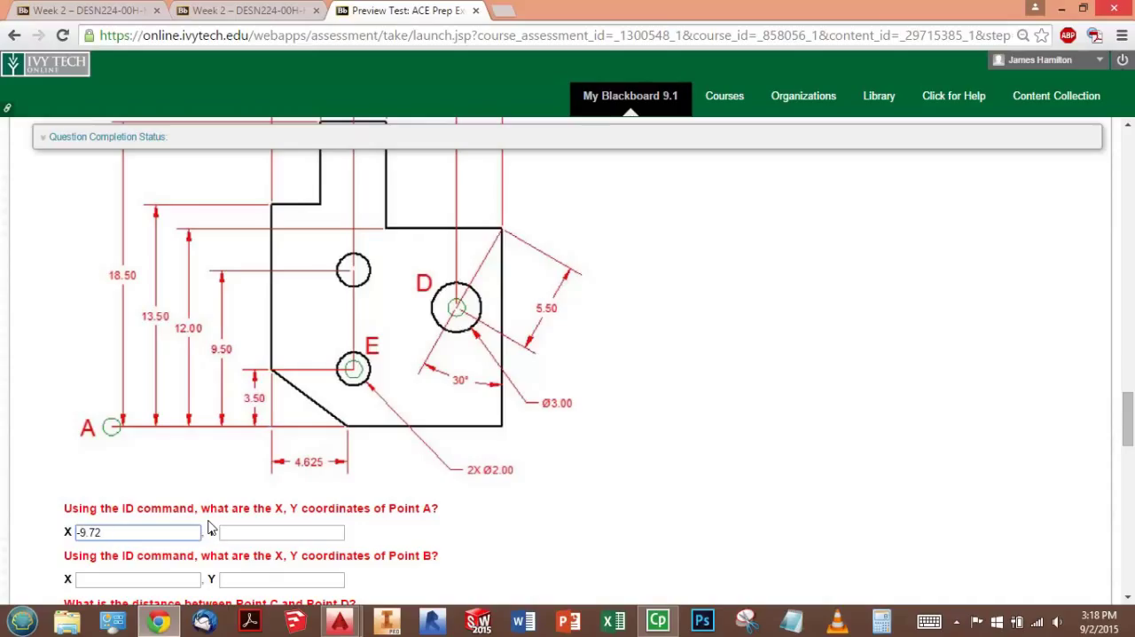
key("Tab")
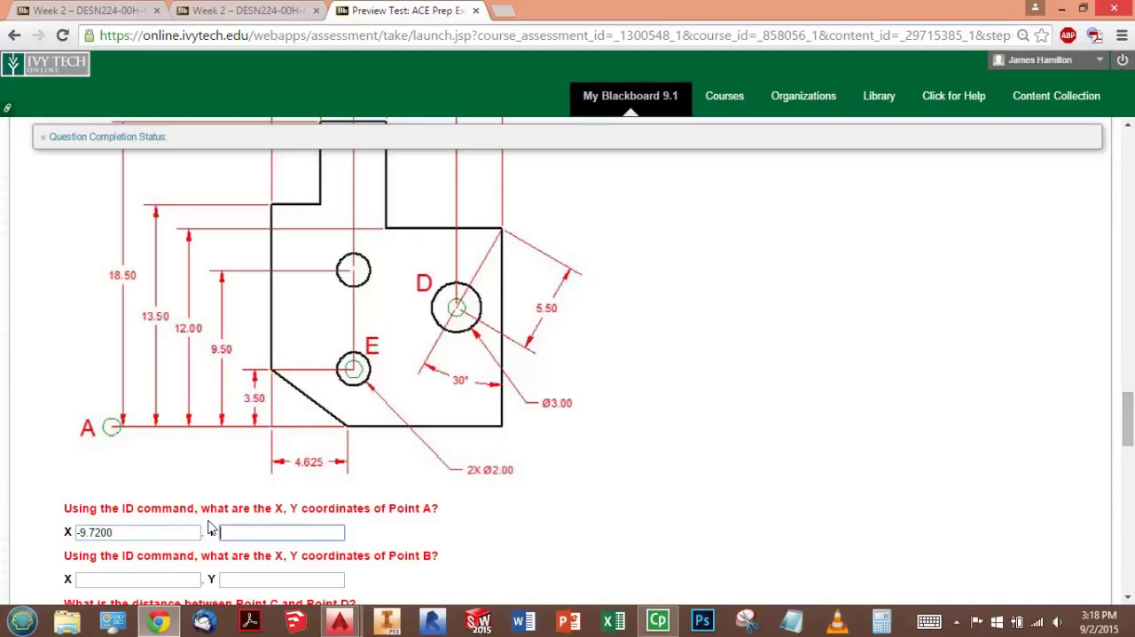
type("0.0000")
key("Tab")
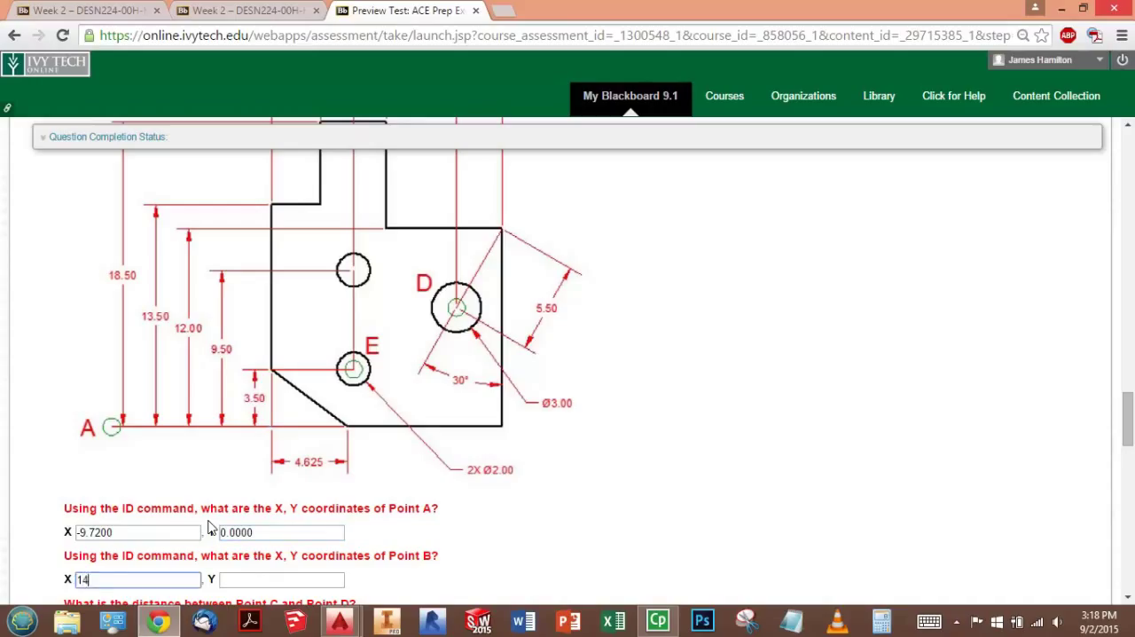
- Enter Point B's coordinates as X 14.0000 and Y 28.2200 in Question 3
key("Tab")
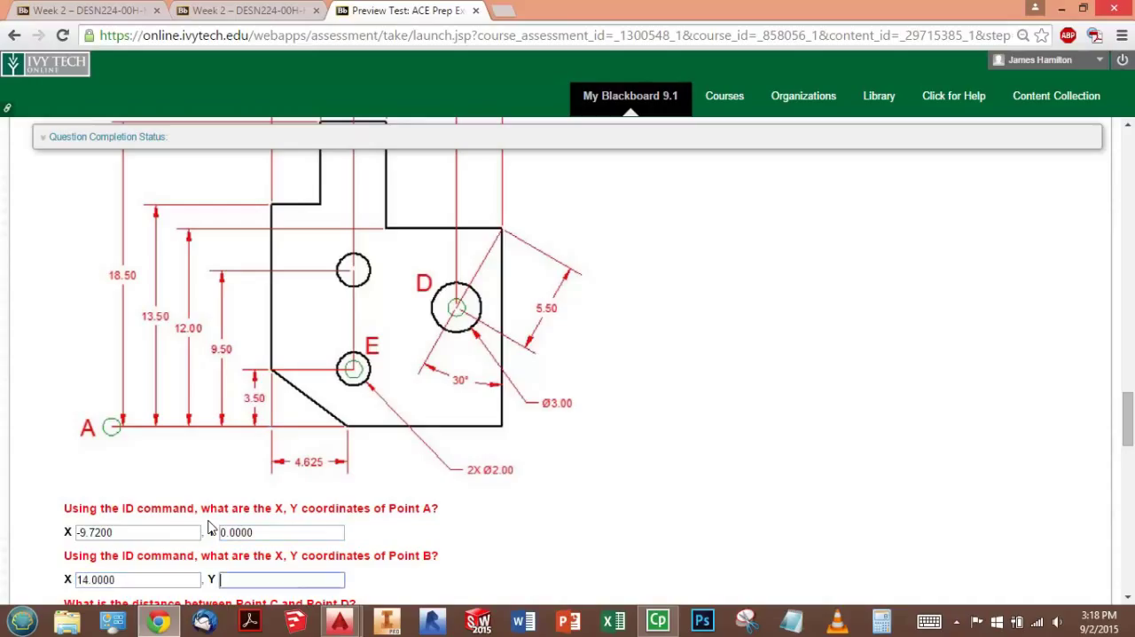
type("28.2200")
key("Tab")
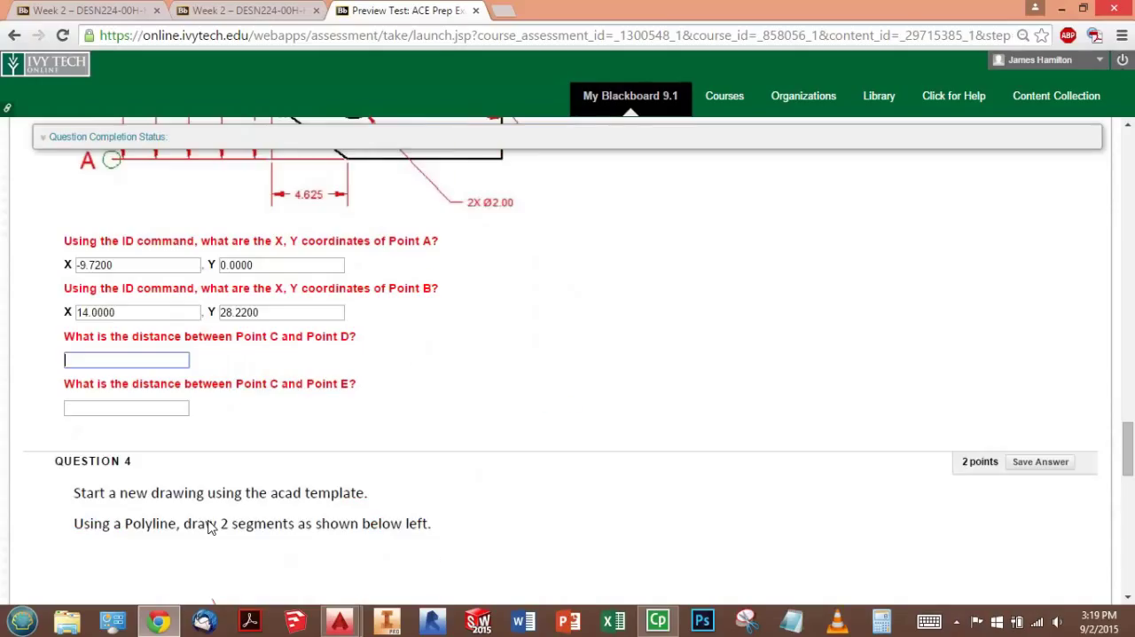
- Enter 13.2859 as the distance between Points C and D, and 19.0016 as the distance between Points C and E
type("13.2859")
key("Tab")
type("19.0")
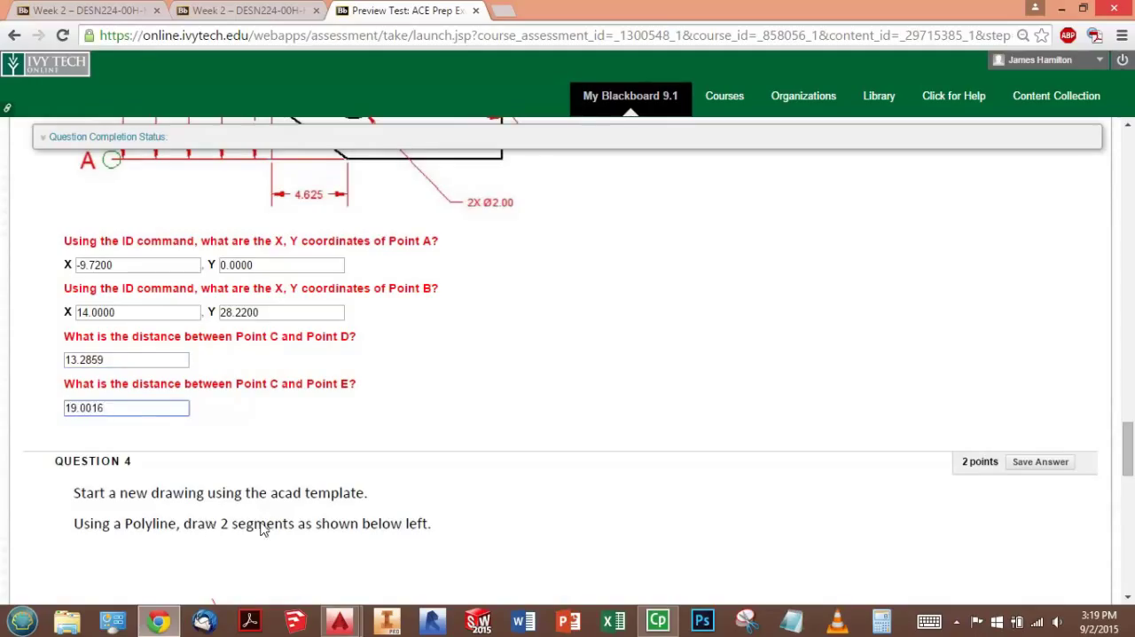
- Save the answer to Question 3
left_click(524, 397)
scroll(660, 332, "up", 5)
scroll(867, 349, "up", 10)
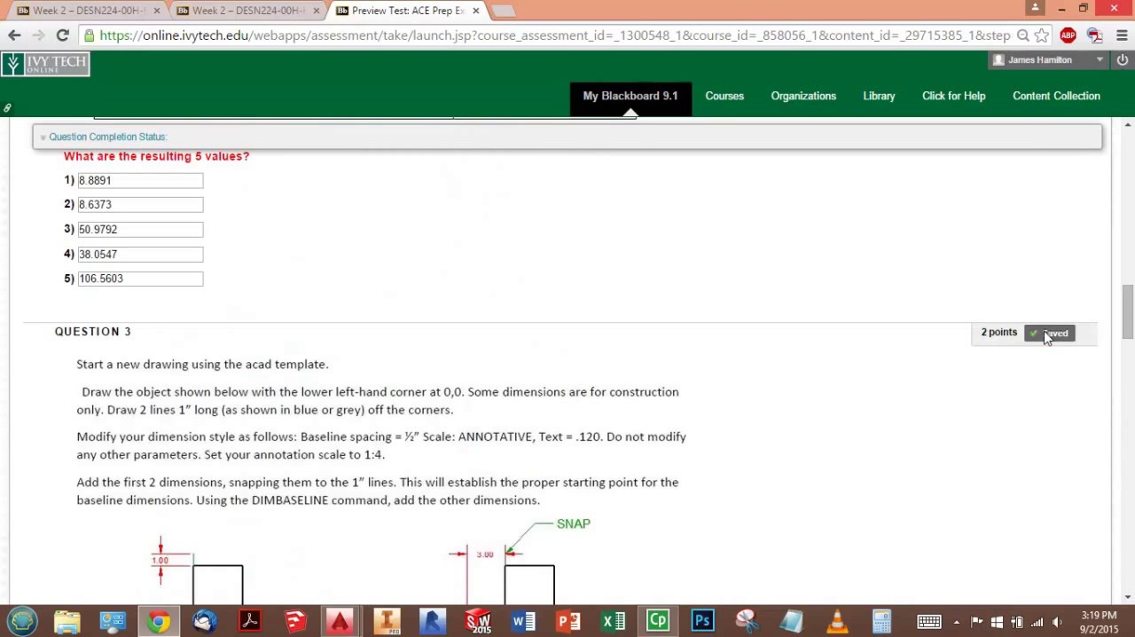
- Read Question 4's instructions for the two-segment polyline, the length of arc AB and the area of the closed shape
scroll(920, 386, "down", 4)
scroll(919, 384, "down", 7)
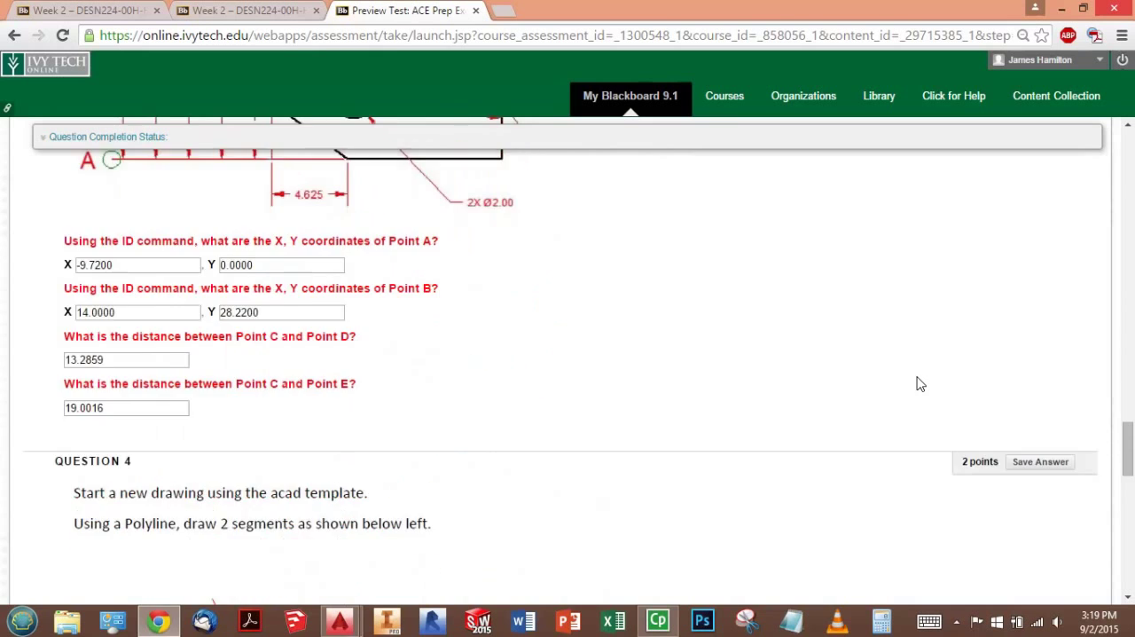
scroll(894, 385, "down", 1)
scroll(896, 386, "up", 1)
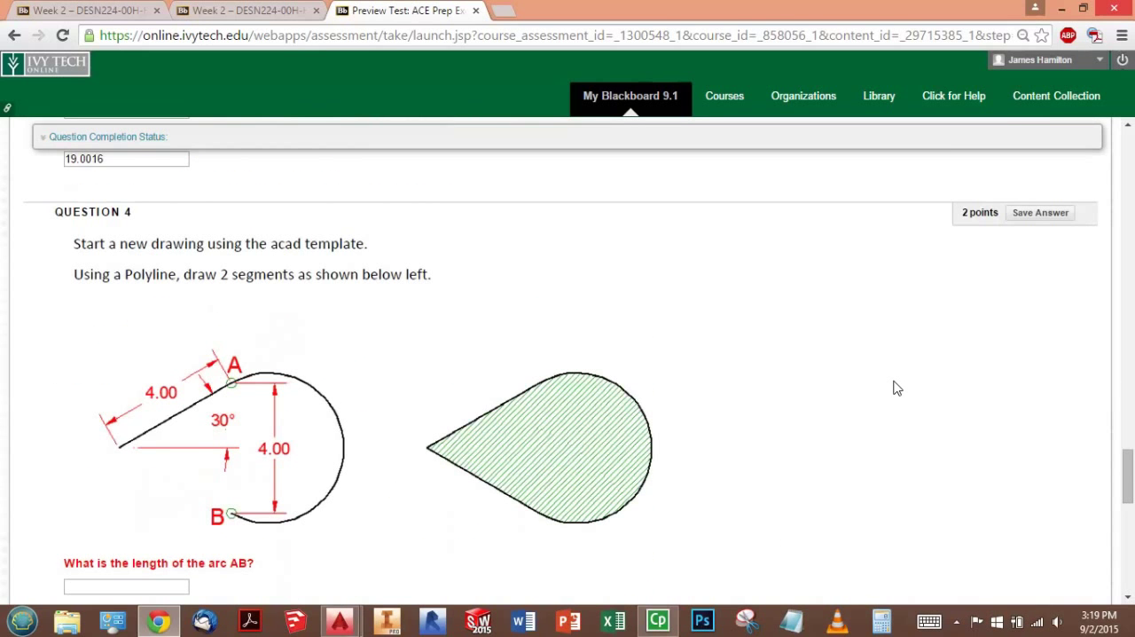
scroll(768, 372, "down", 1)
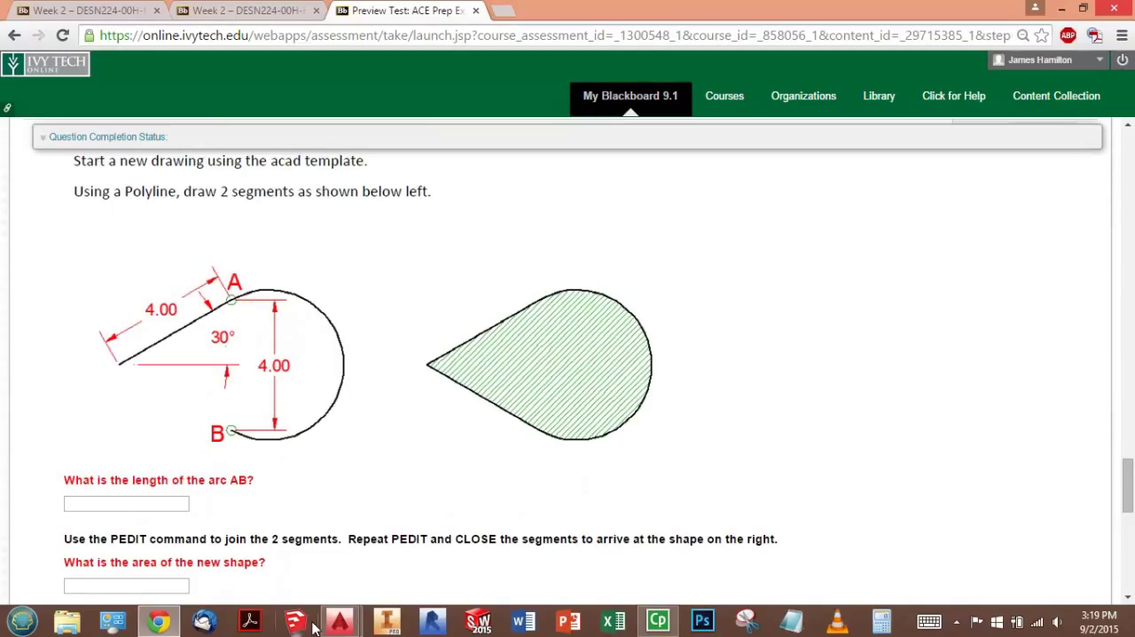
- Switch to AutoCAD and close the Drawing1.dwg file used for Question 3
key("alt+Tab")
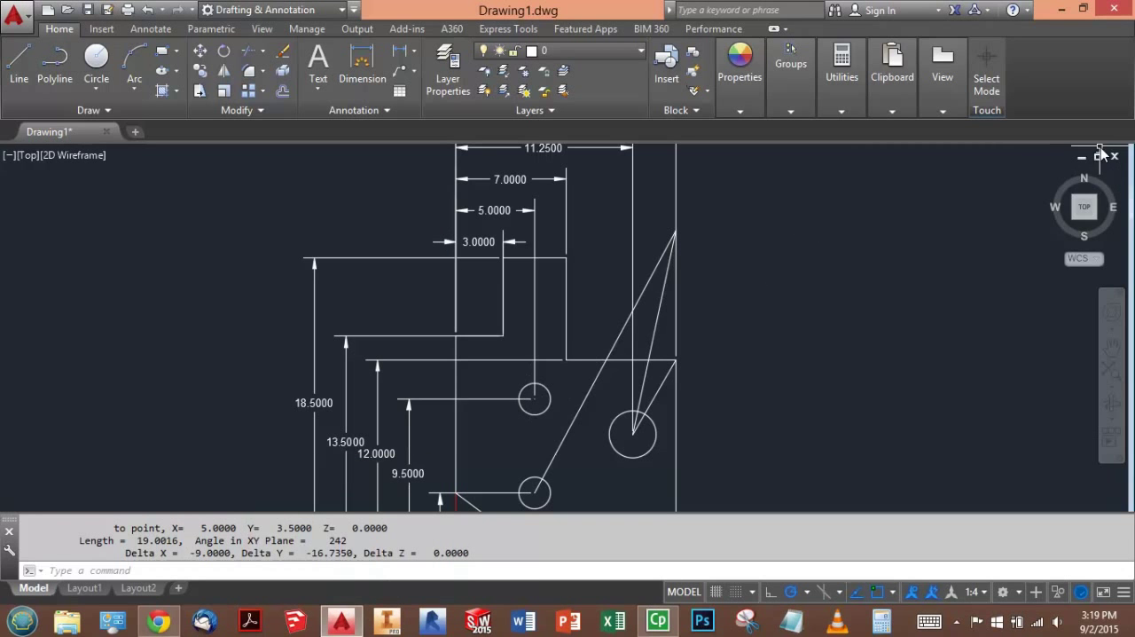
left_click(1115, 157)
left_click(582, 351)
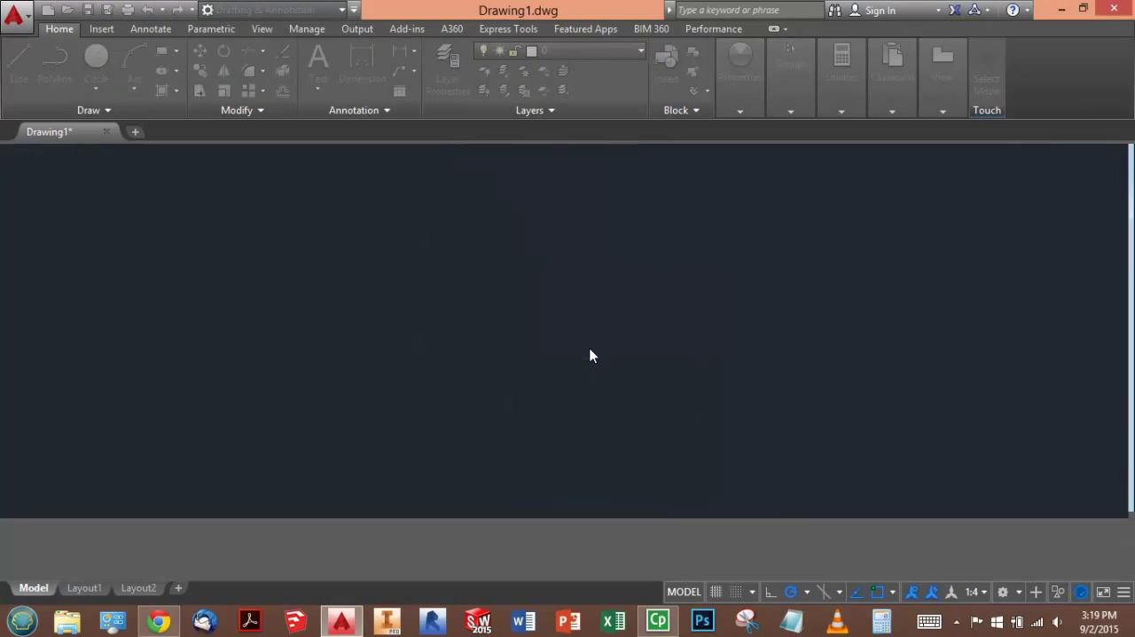
- Create a new drawing from the acad template with the grid off and its drawing window maximized
left_click(47, 11)
double_click(453, 252)
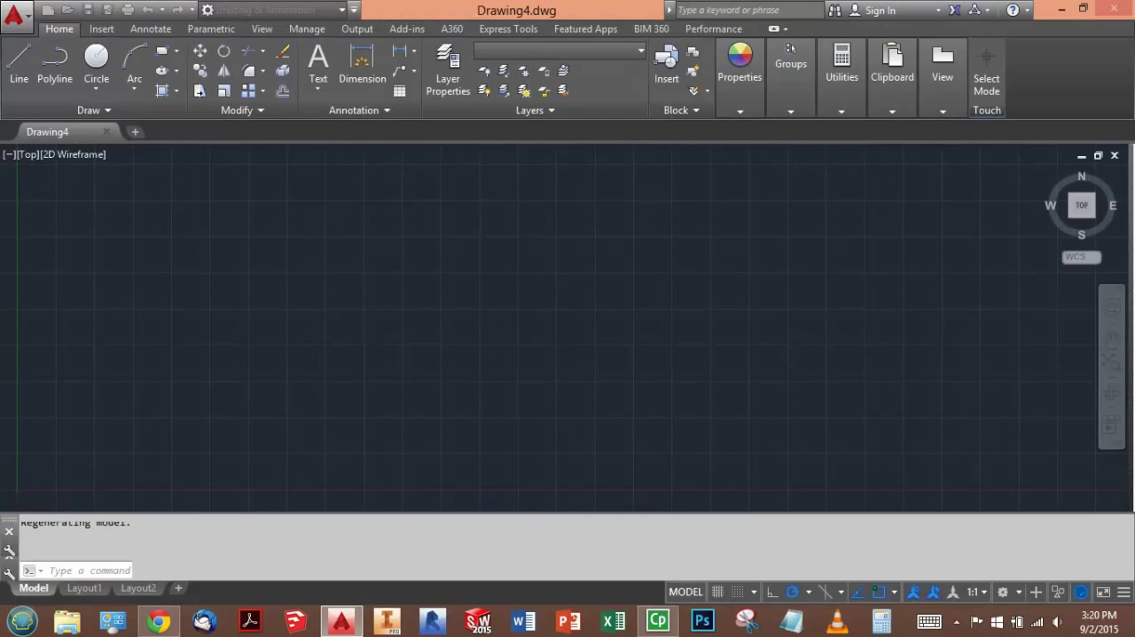
key("F7")
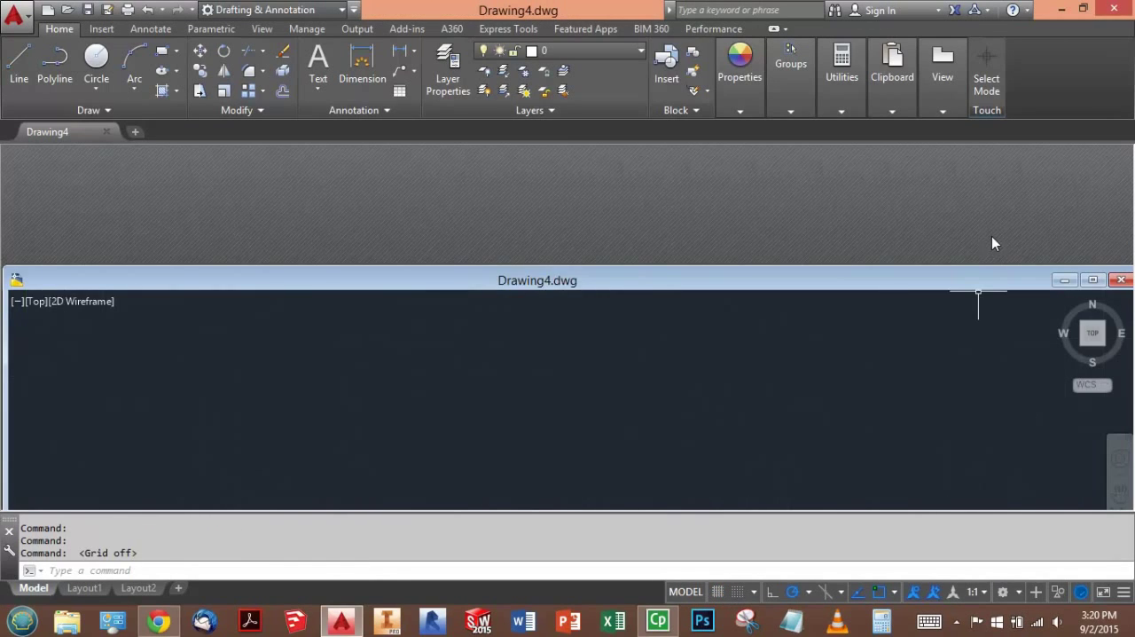
left_click(1093, 280)
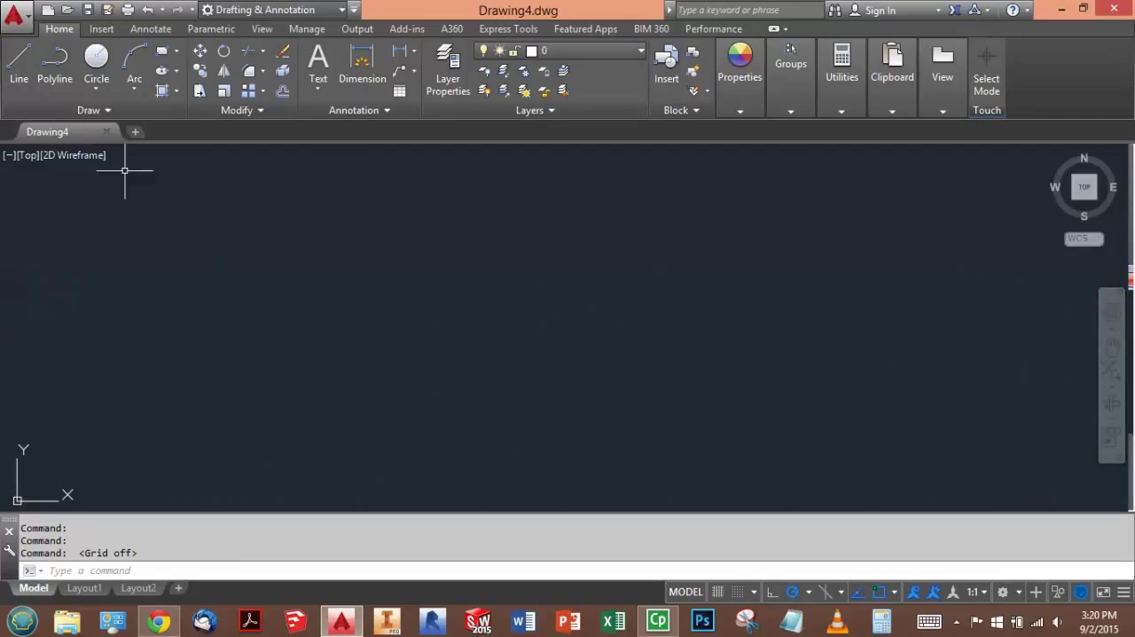
- Draw a single straight polyline segment 4 units long at a 30° angle
left_click(54, 62)
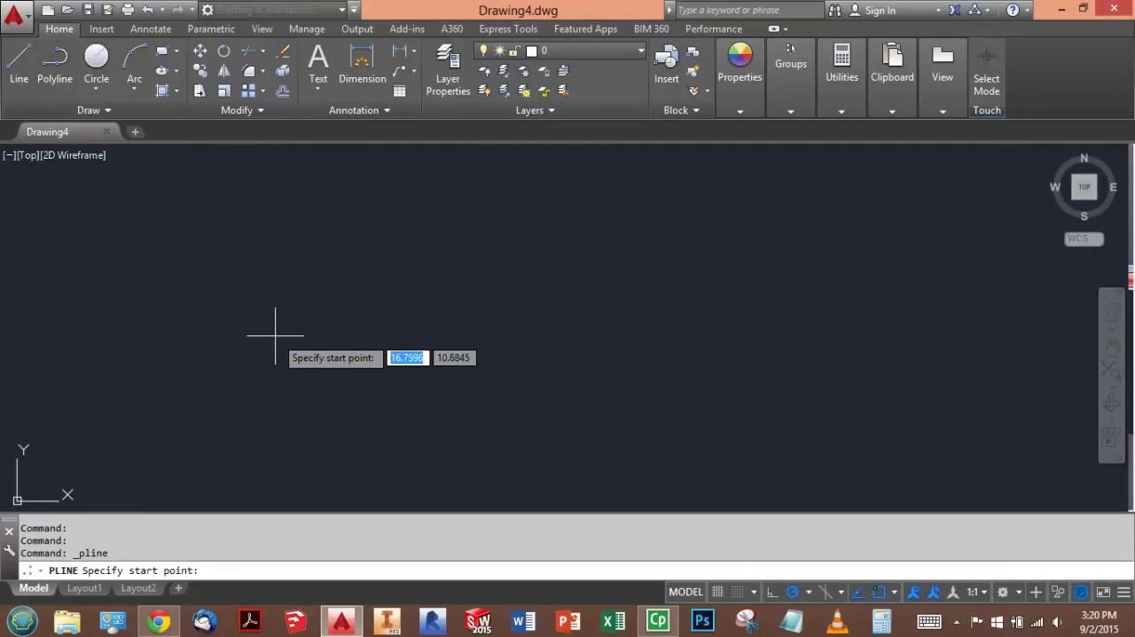
left_click(323, 323)
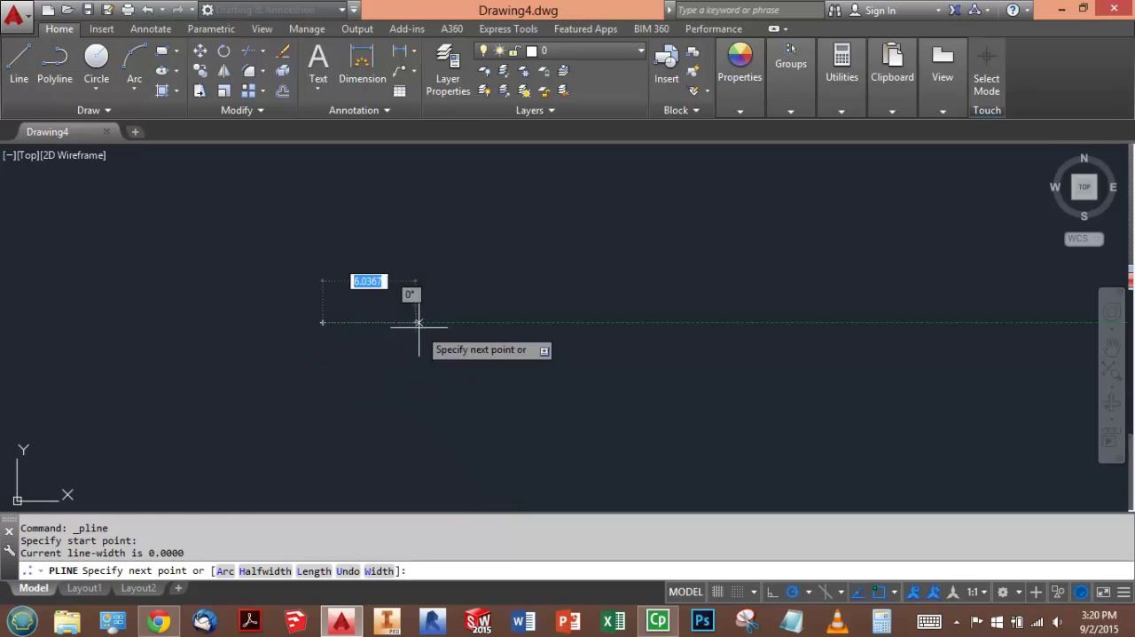
type("4")
key("Tab")
type("30")
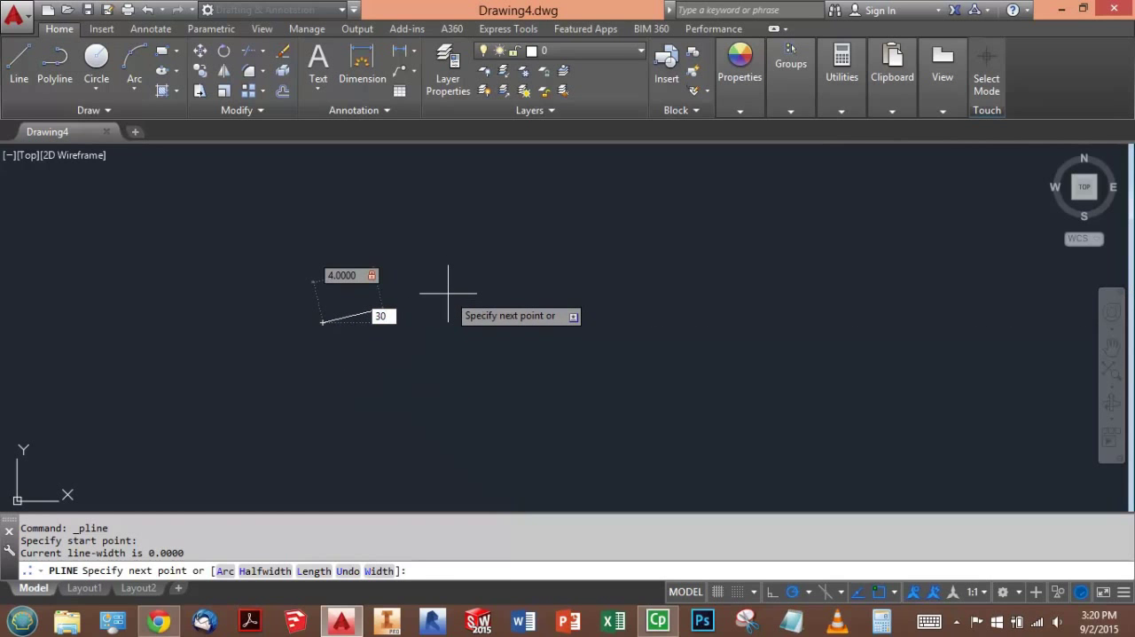
key("Return")
scroll(355, 310, "up", 4)
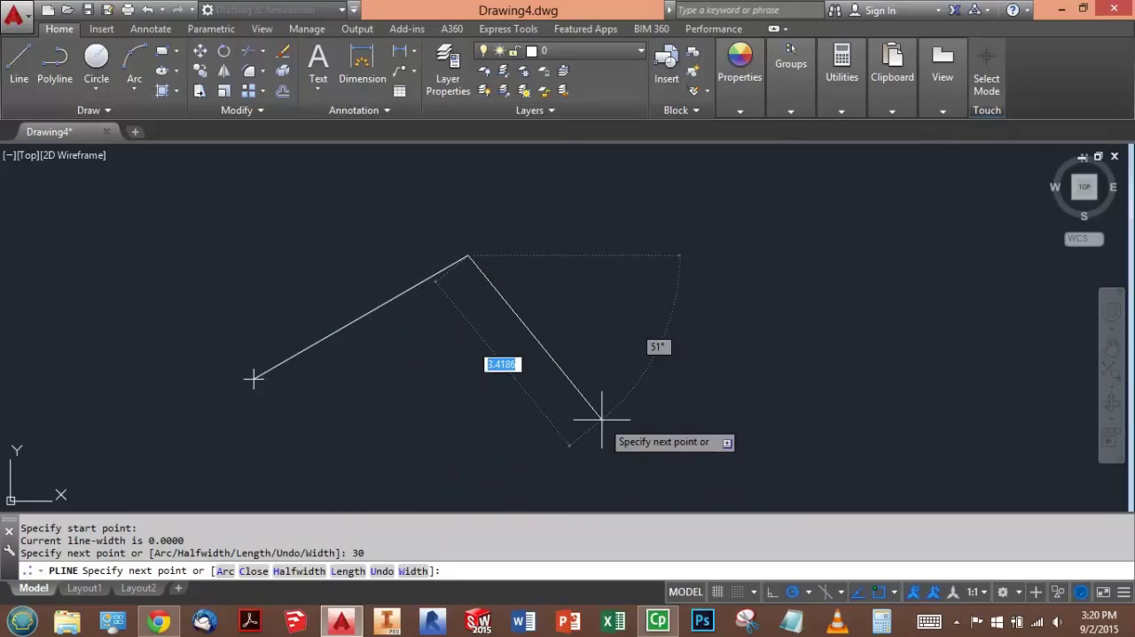
key("Escape")
key("Escape")
key("Escape")
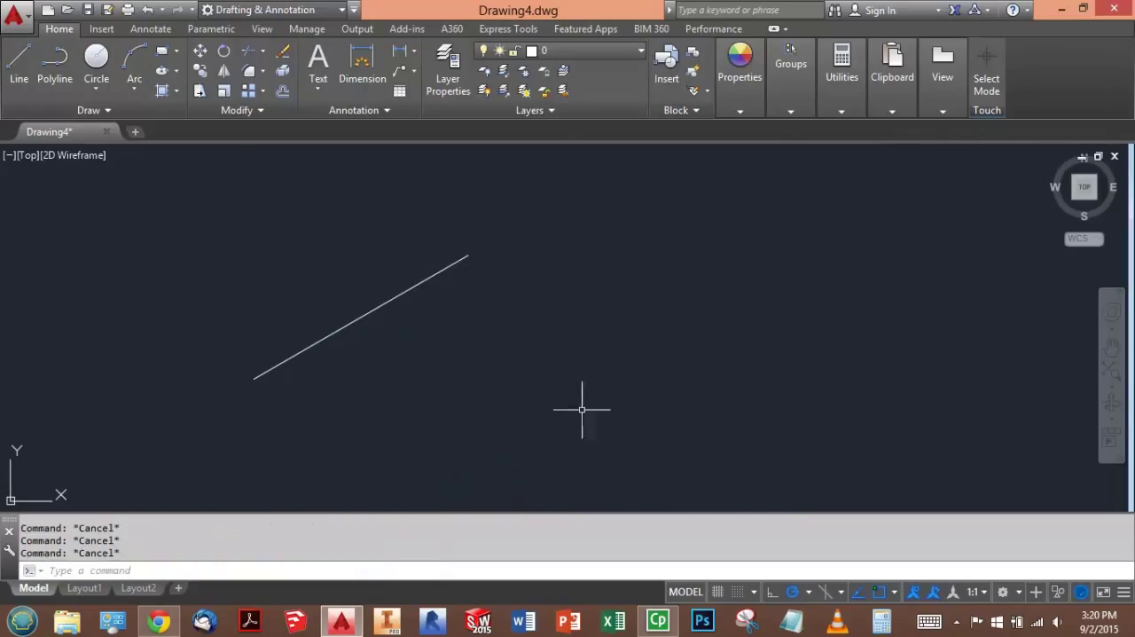
- Draw a polyline arc from the upper end of the sloped line to a point 4 units straight below it
left_click(54, 63)
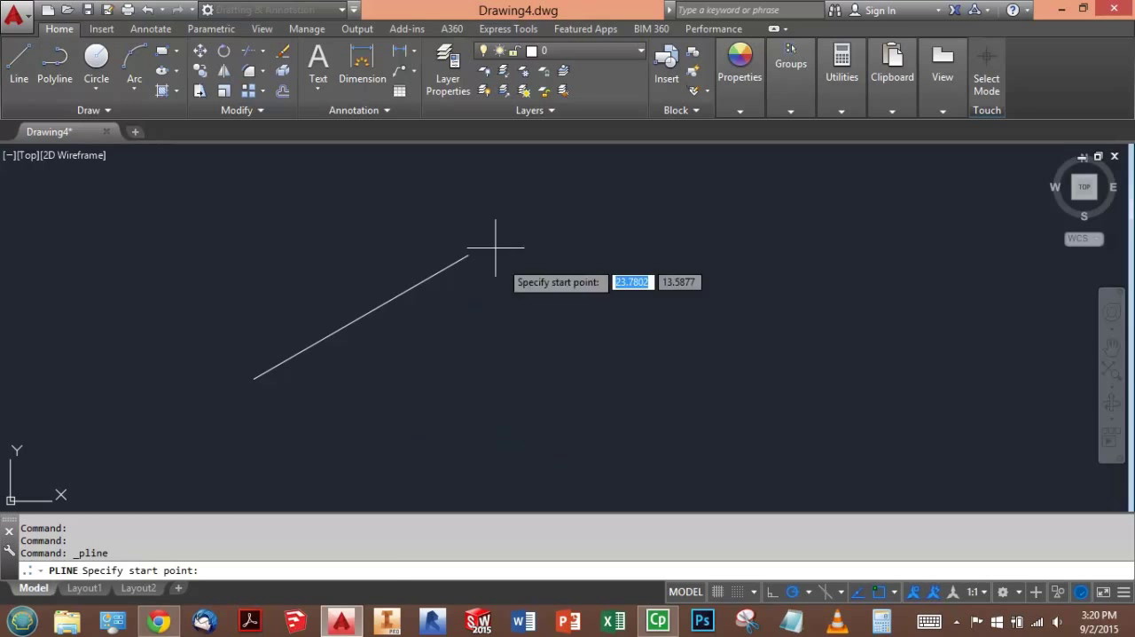
left_click(469, 255)
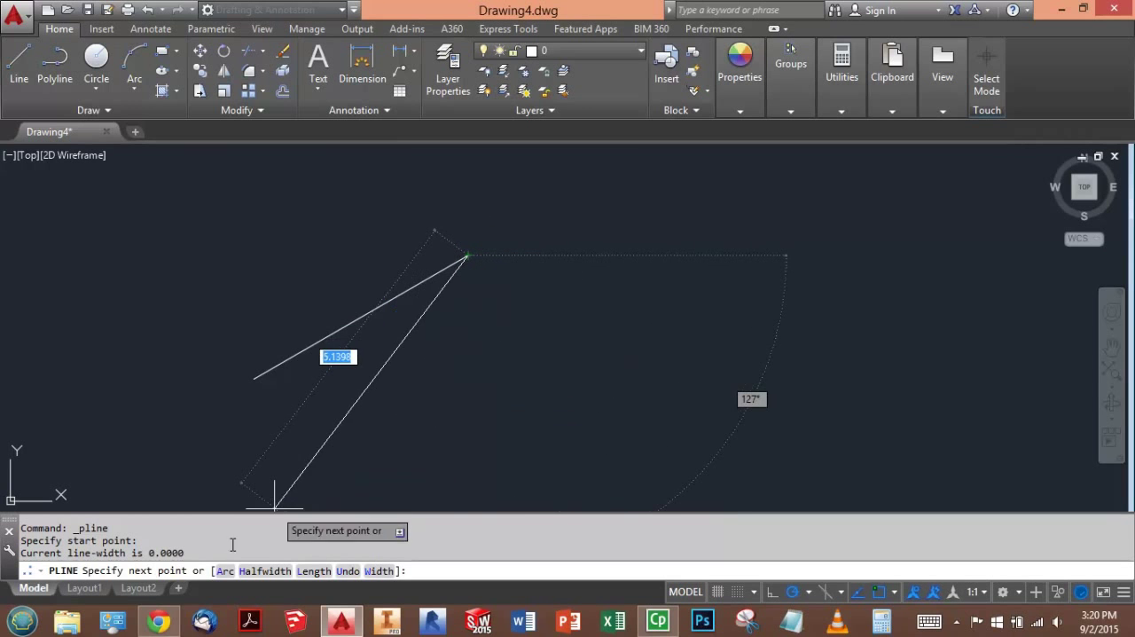
left_click(226, 571)
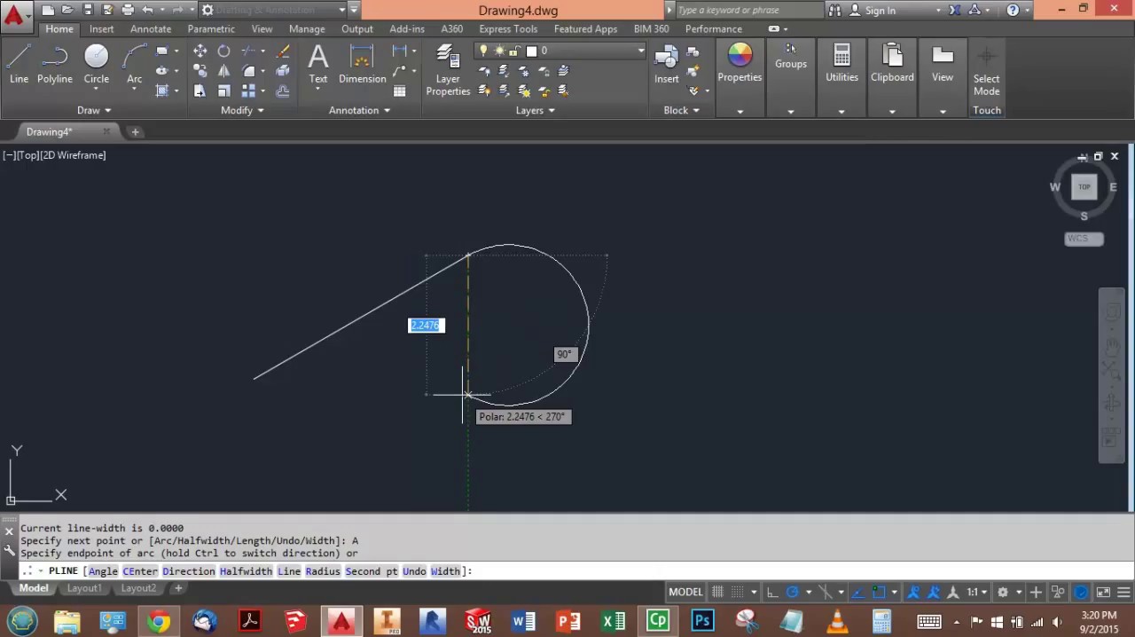
type("4")
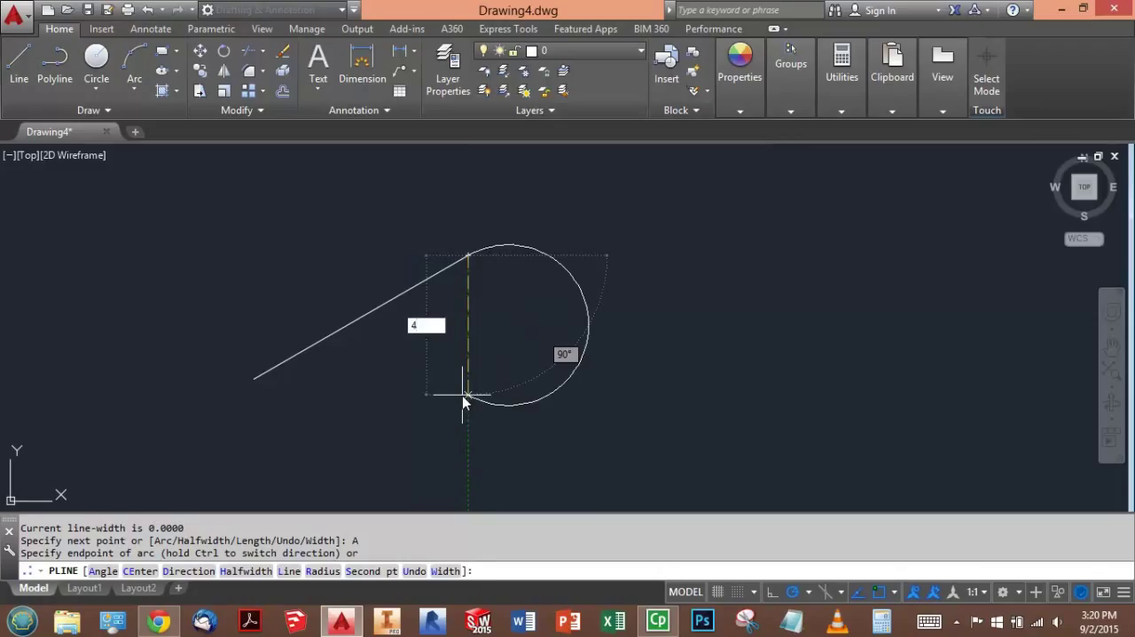
key("Return")
scroll(535, 343, "up", 1)
scroll(539, 332, "down", 1)
key("Escape")
key("Escape")
key("Escape")
scroll(558, 314, "down", 2)
scroll(564, 337, "up", 2)
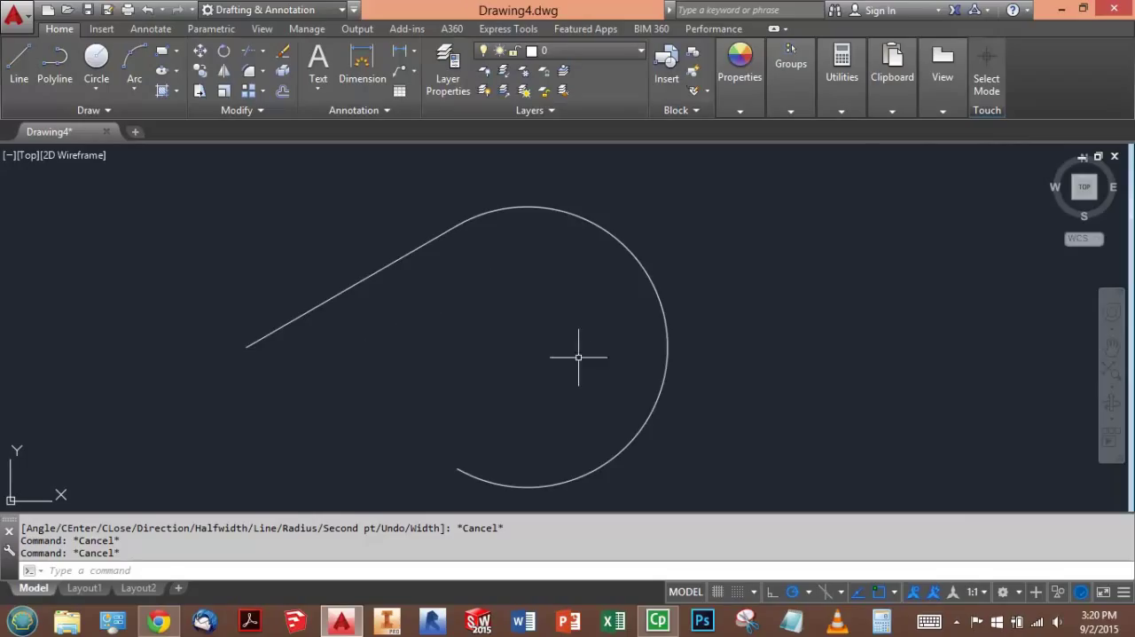
- List the arc polyline's data to read its length for arc AB
left_click(627, 240)
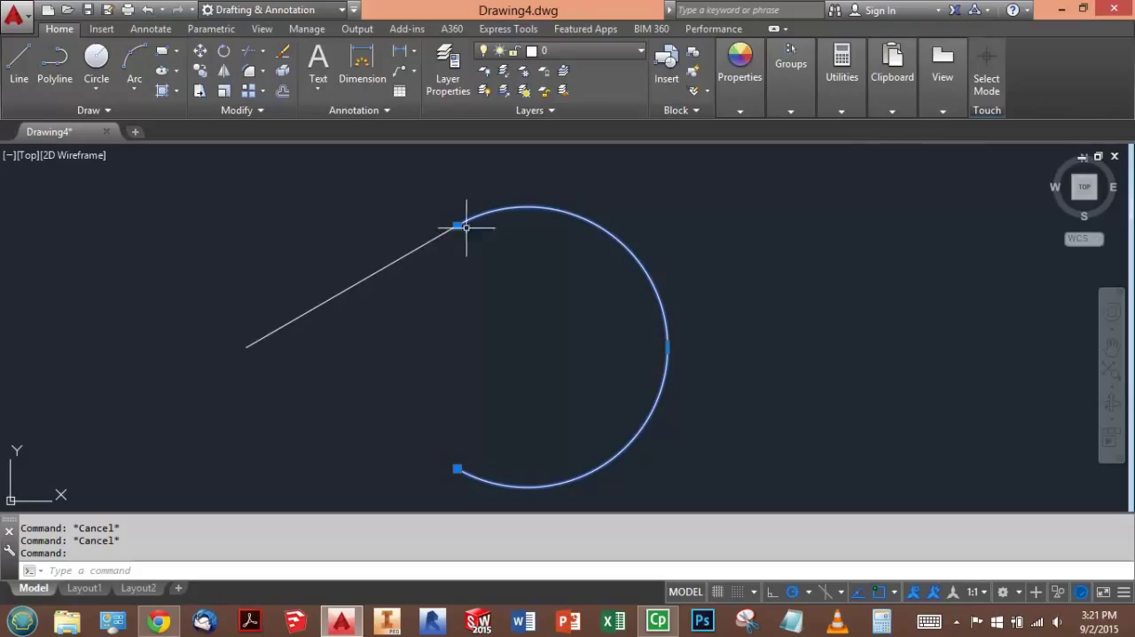
left_click(433, 241)
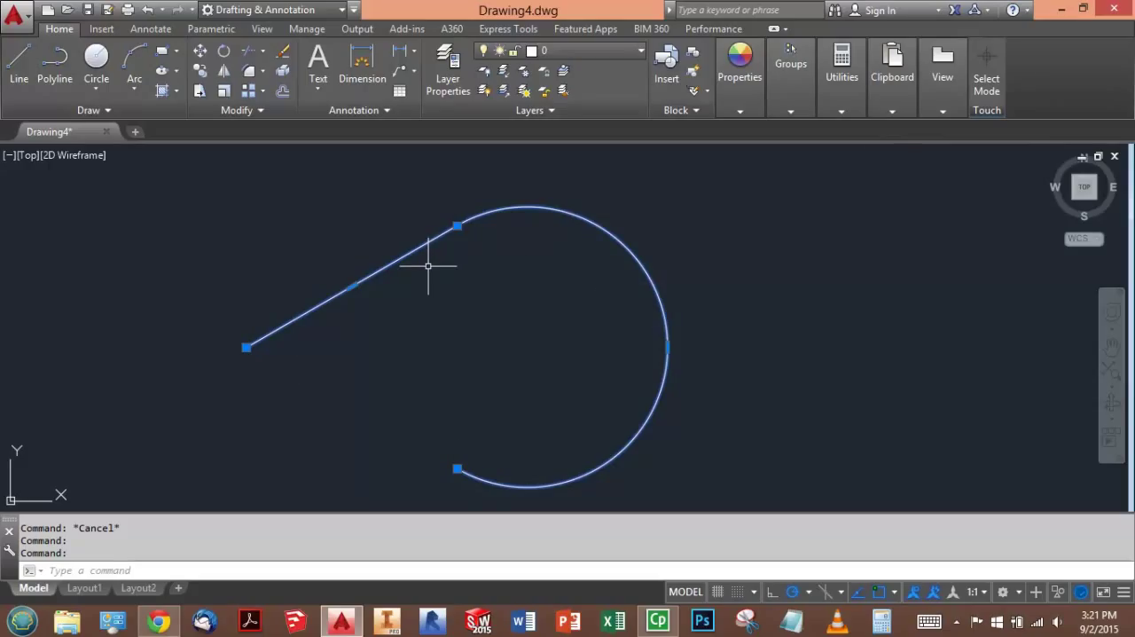
key("Escape")
key("Escape")
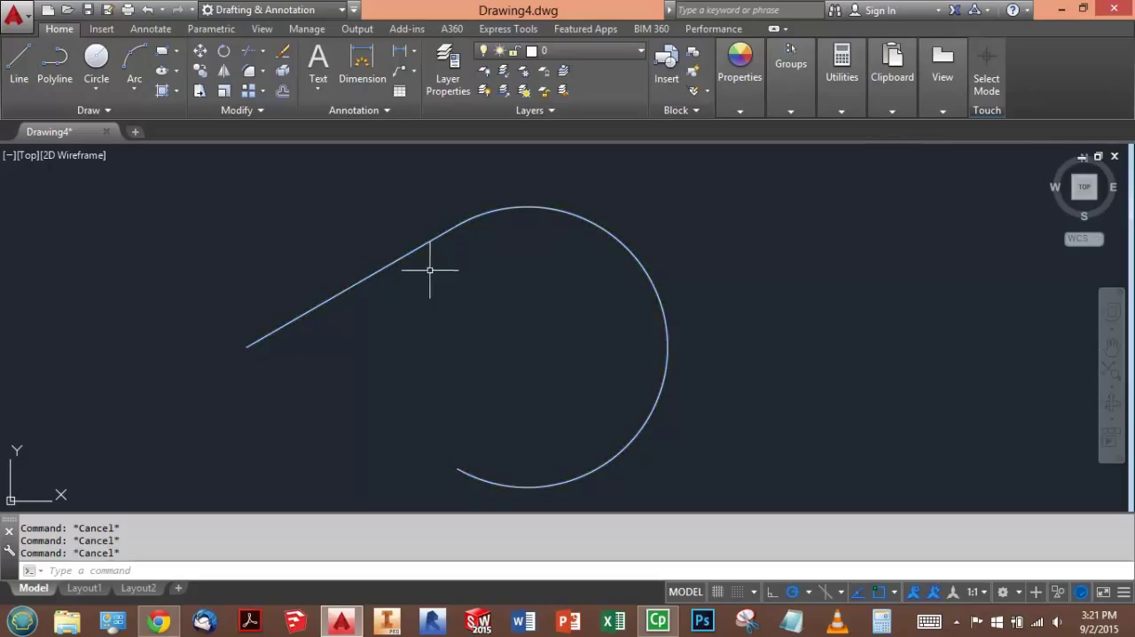
left_click(522, 207)
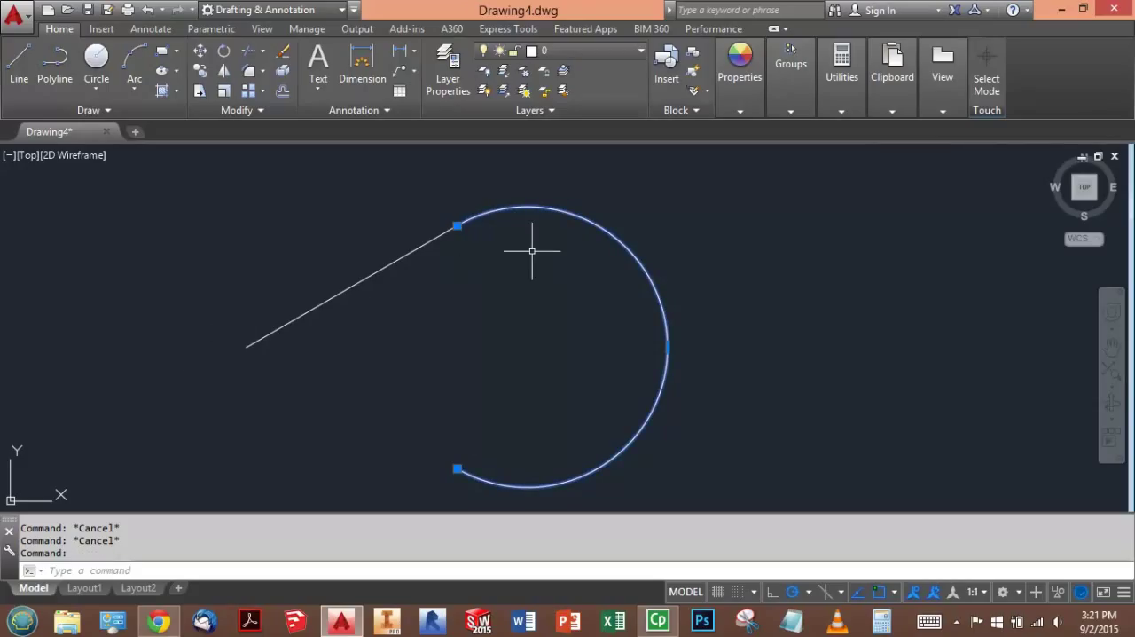
type("L")
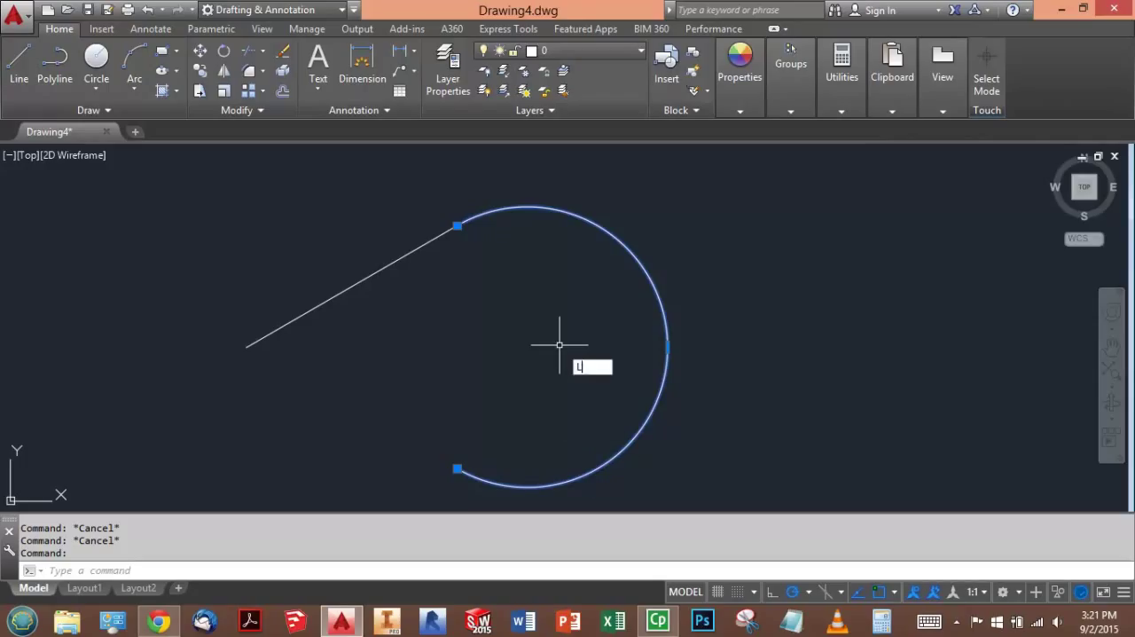
type("IST")
key("Return")
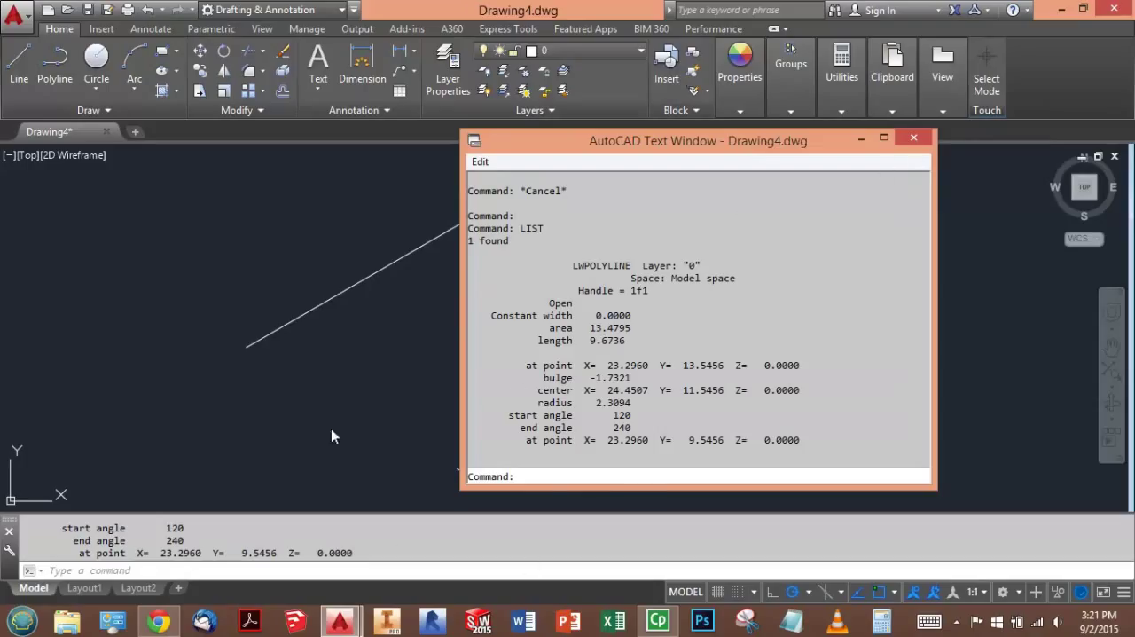
key("F2")
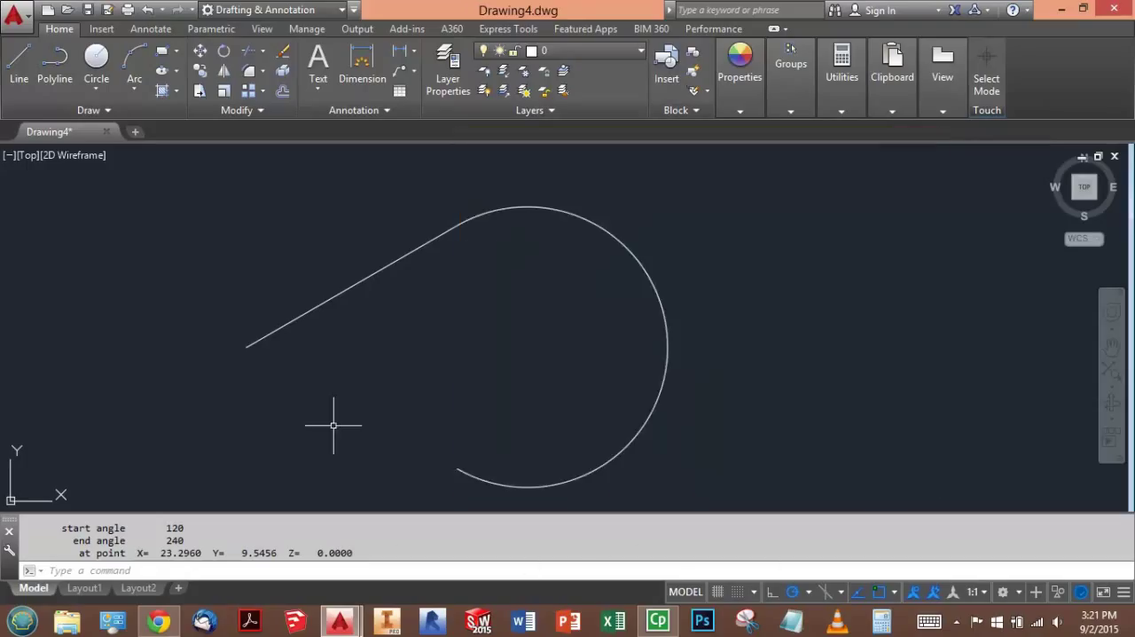
left_click(525, 209)
left_click(438, 240)
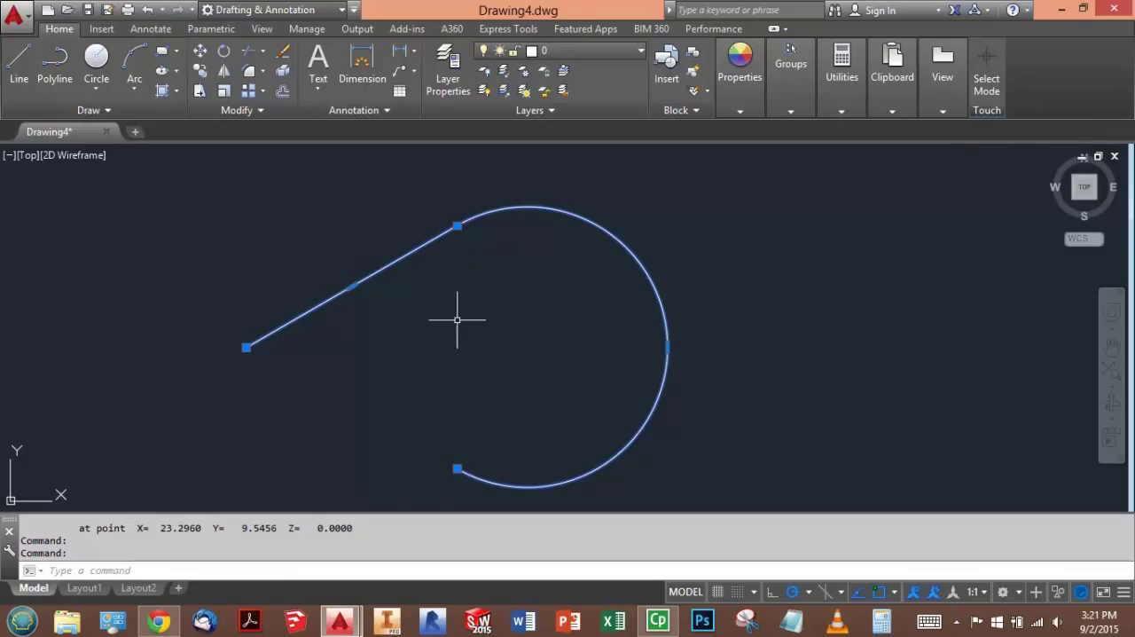
key("Escape")
key("Escape")
- Start a second polyline beside the first shape with a 4-unit segment at a 30° angle
middle_click_drag(550, 315, 489, 287)
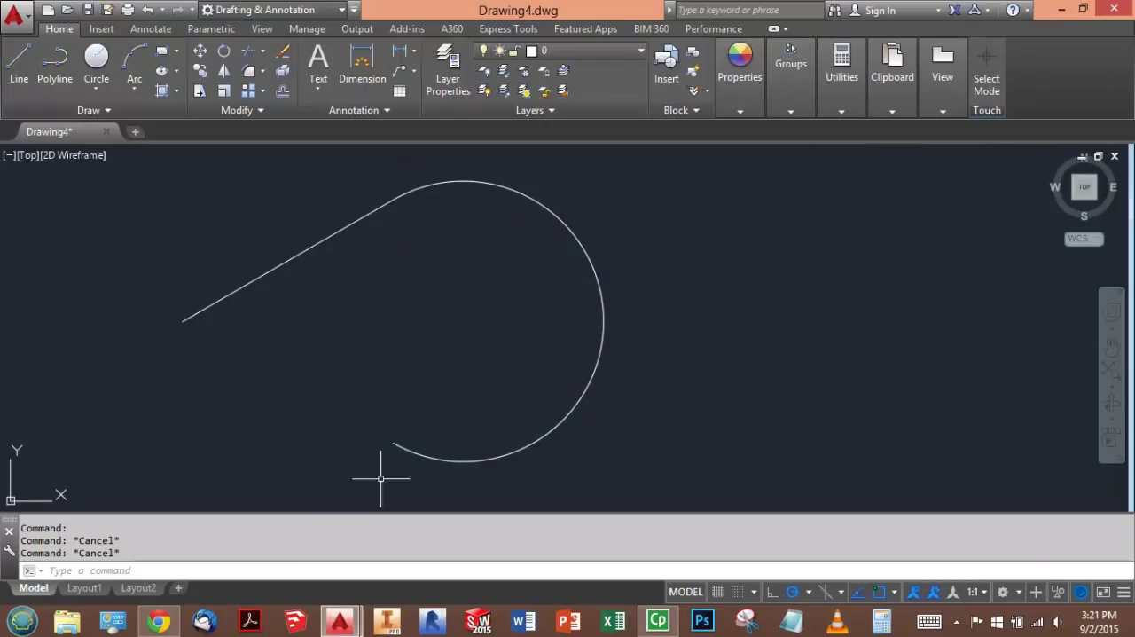
middle_click_drag(420, 323, 320, 306)
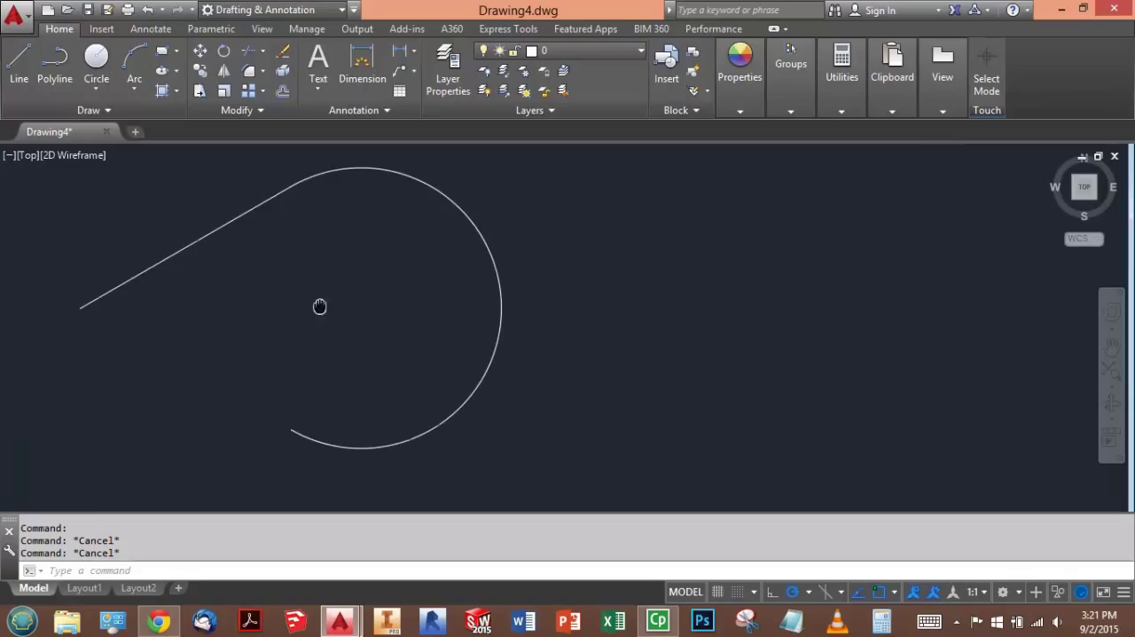
left_click(55, 60)
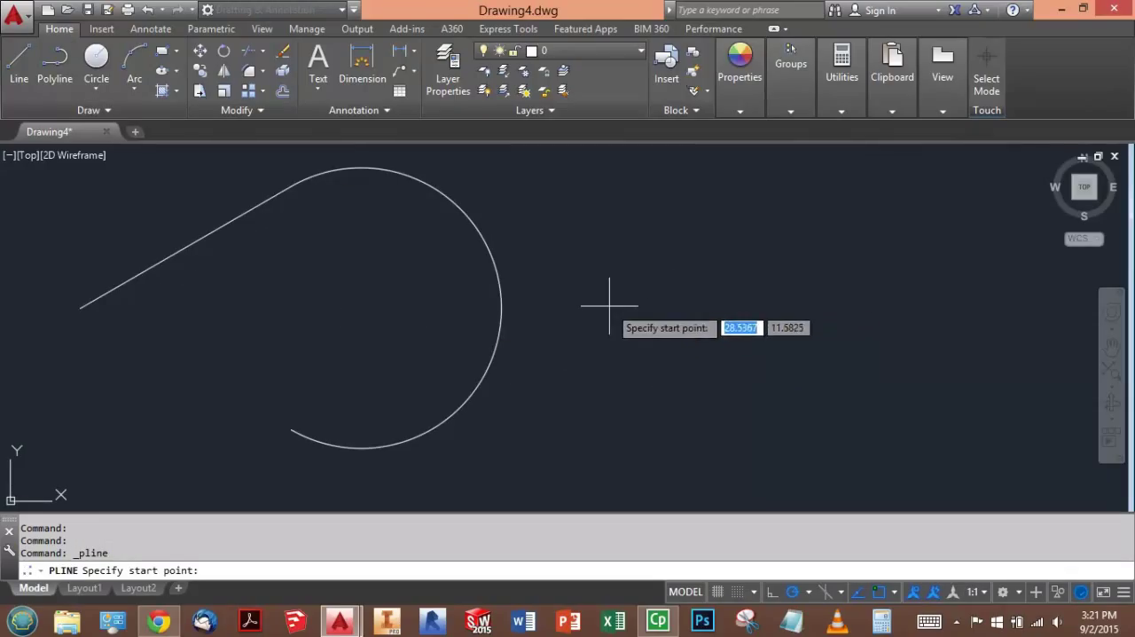
scroll(297, 282, "down", 1)
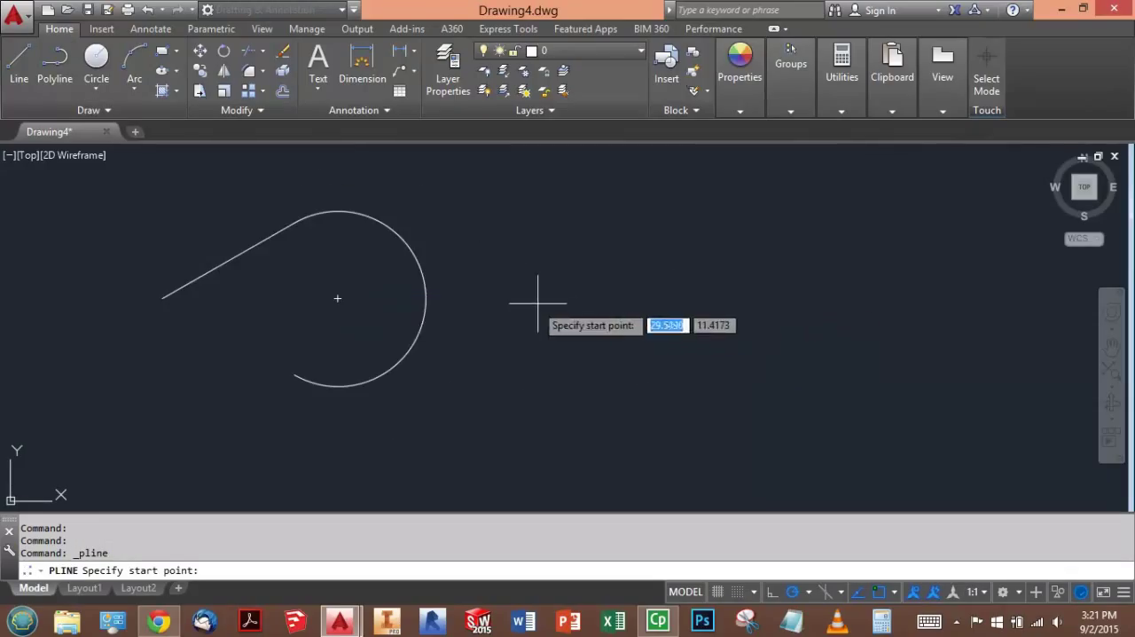
left_click(571, 301)
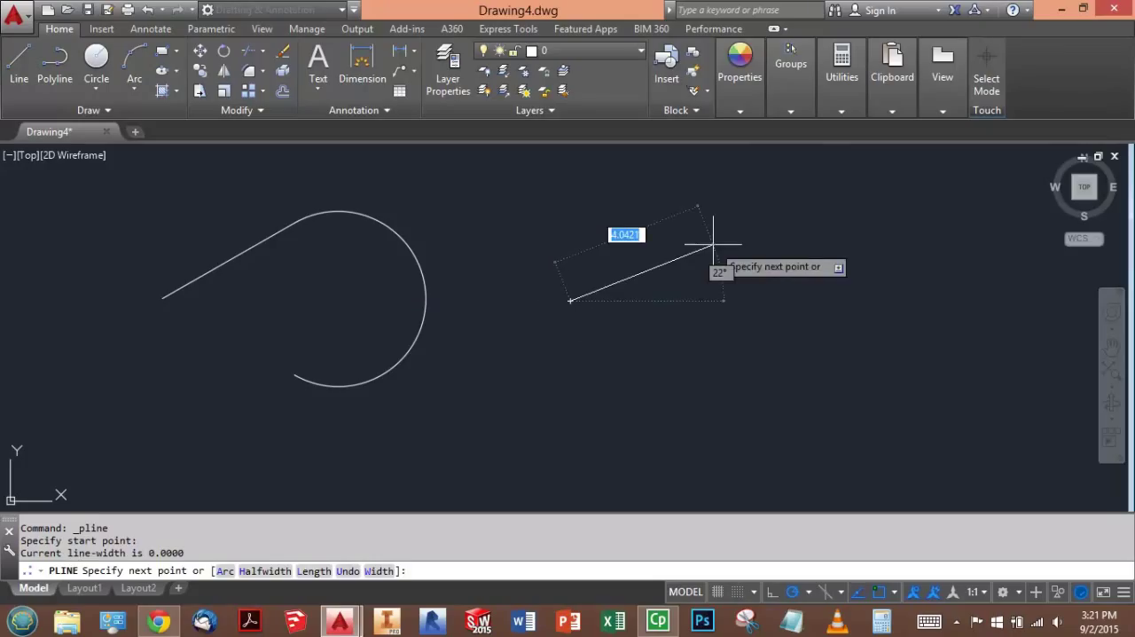
key("Tab")
type("30")
key("Return")
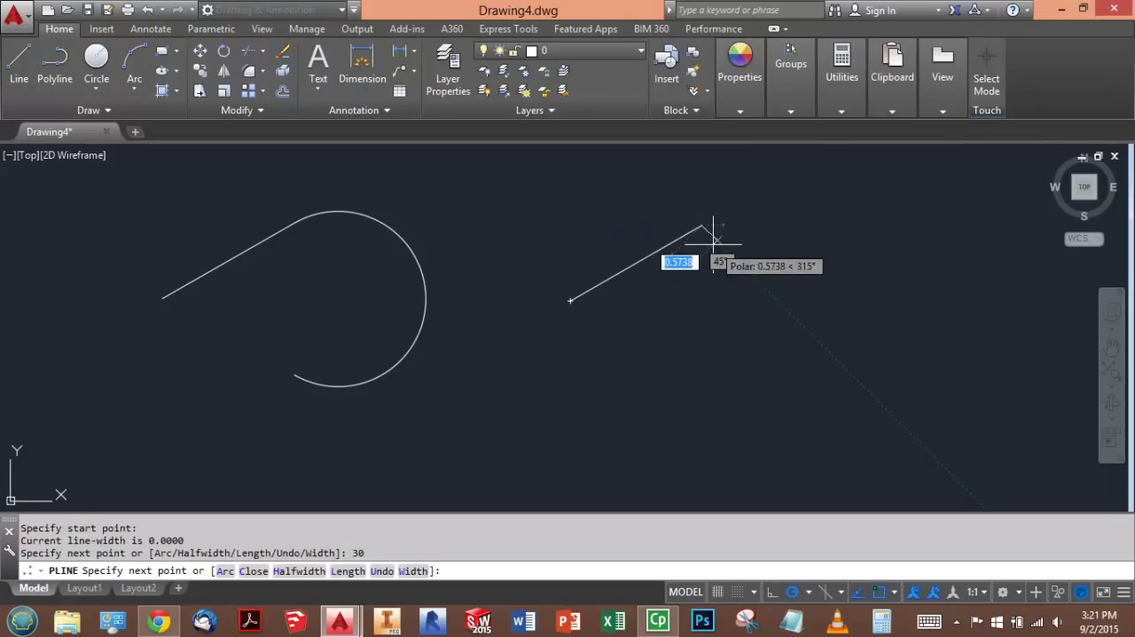
- Continue the second polyline with an arc ending 4 units straight below and a straight segment back to its start point
left_click(225, 570)
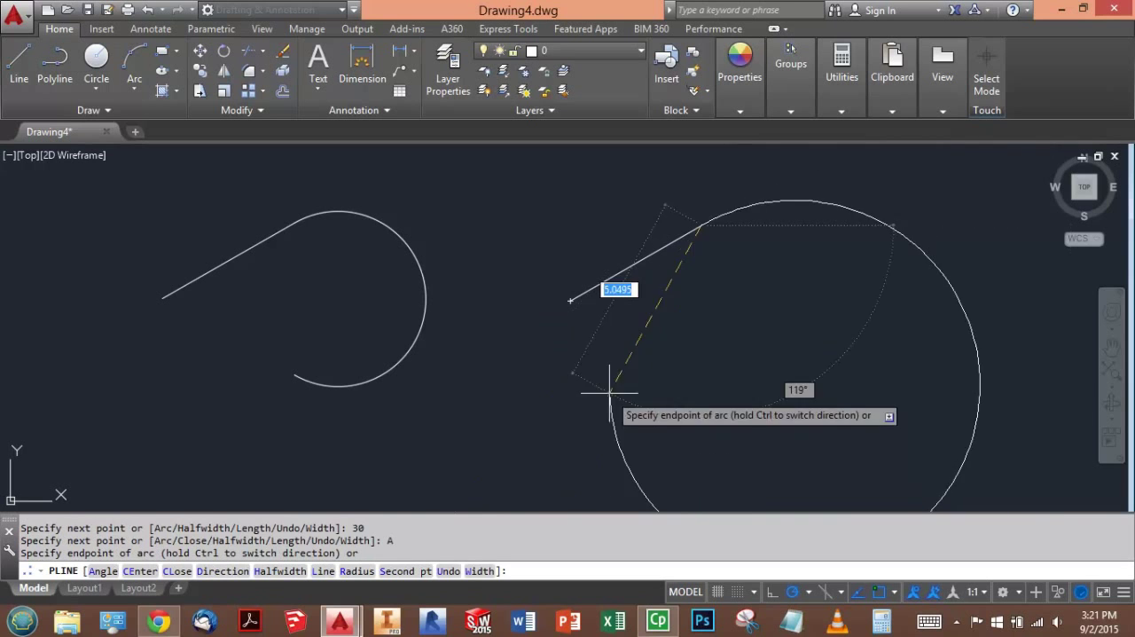
type("4")
key("Return")
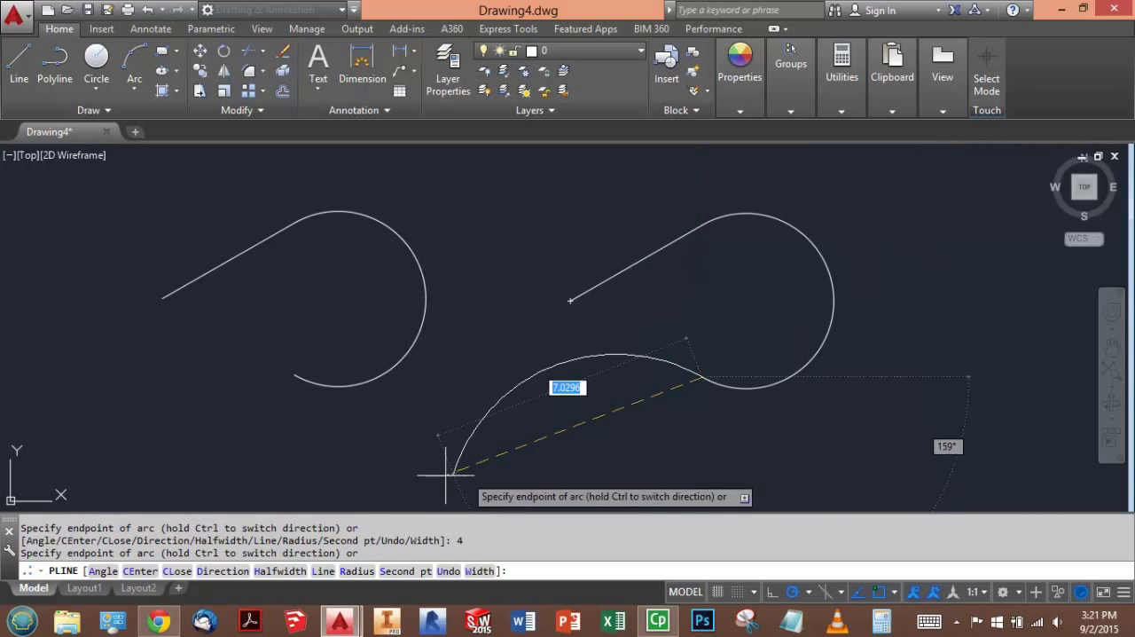
left_click(323, 571)
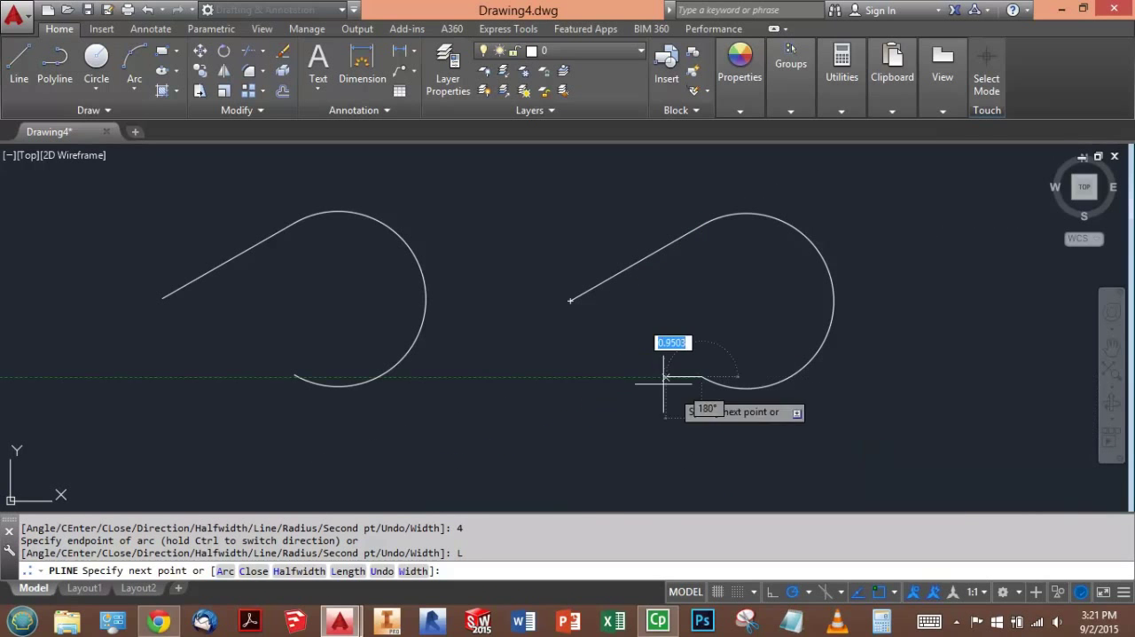
left_click(571, 301)
key("Escape")
key("Escape")
key("Escape")
- Hatch the inside of the closed teardrop shape with the ANSI31 pattern at scale 1.0000 and angle 0
type("h")
key("Return")
left_click(728, 328)
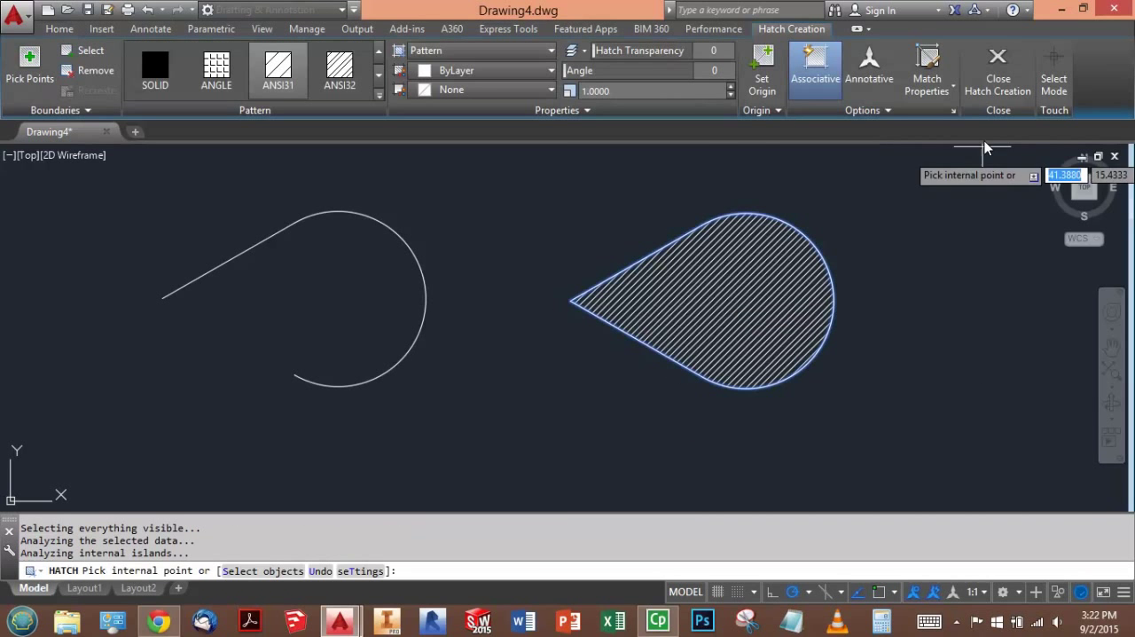
key("Escape")
- List the hatch's data to read the area of the closed shape
left_click(735, 296)
type("li")
key("Return")
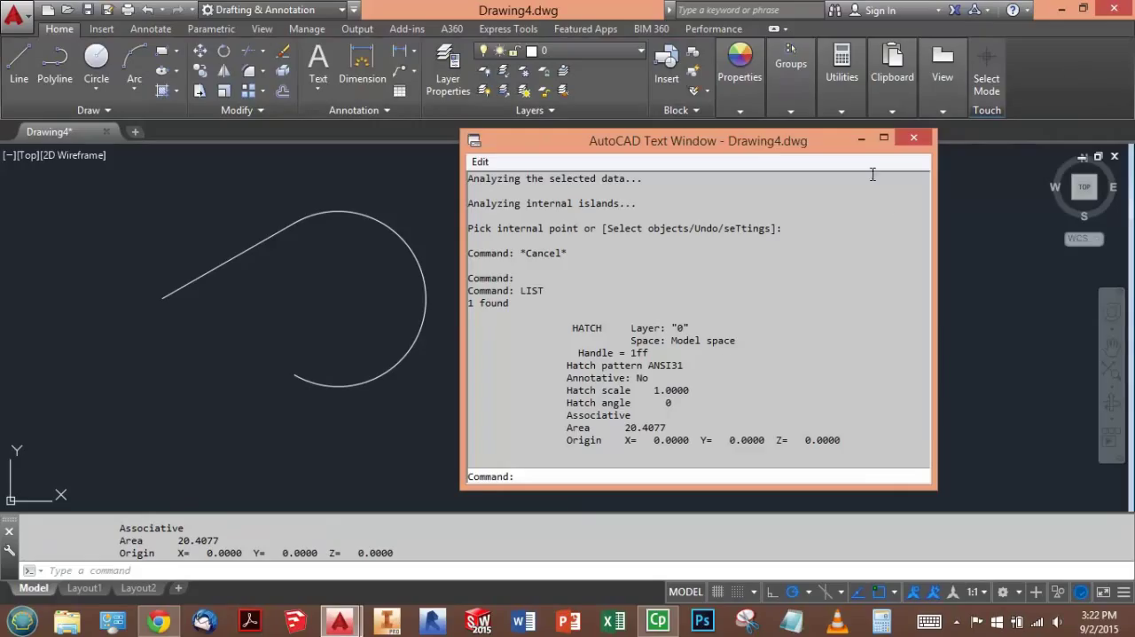
left_click(861, 138)
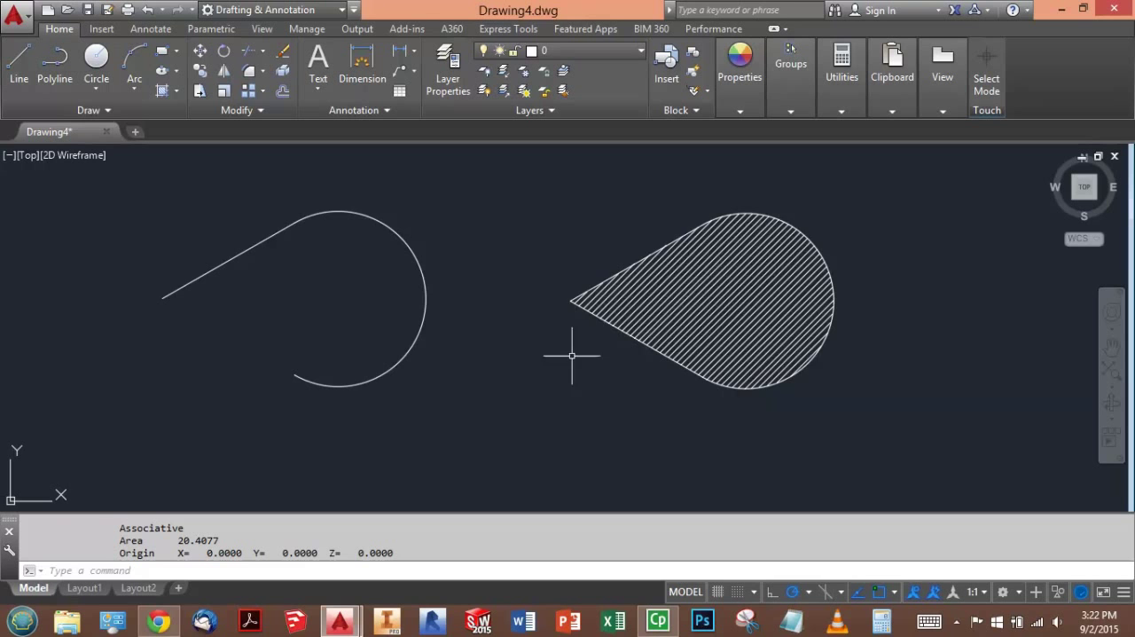
- Join the left shape's arc and line into one polyline using PEDIT with the Multiple option and a fuzz distance of 0
middle_click_drag(458, 219, 542, 242)
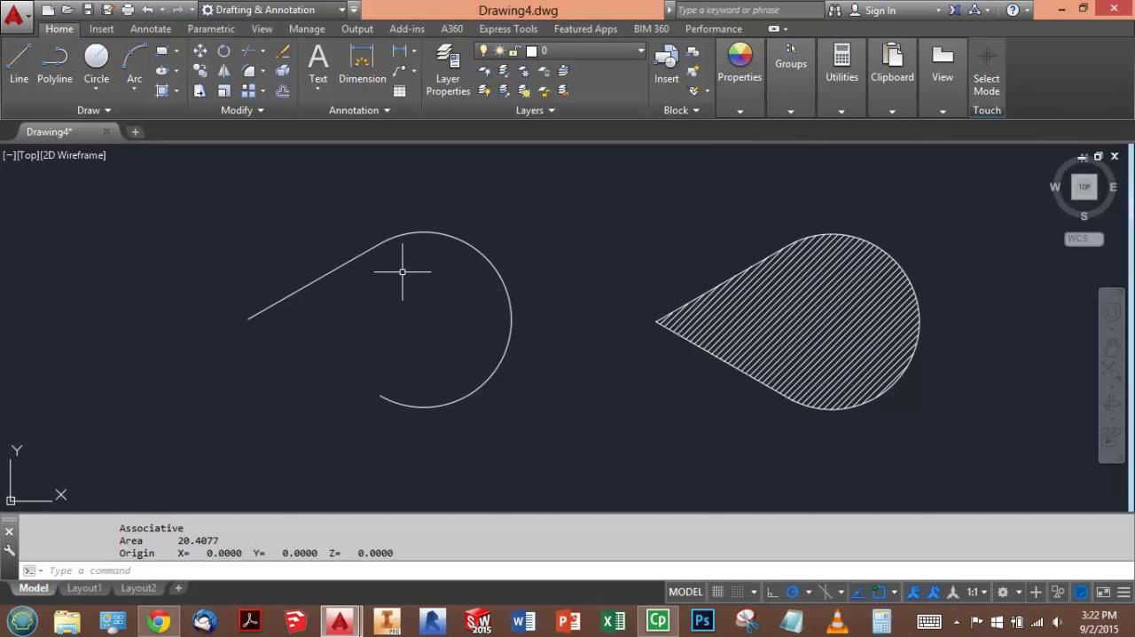
type("PEDIT")
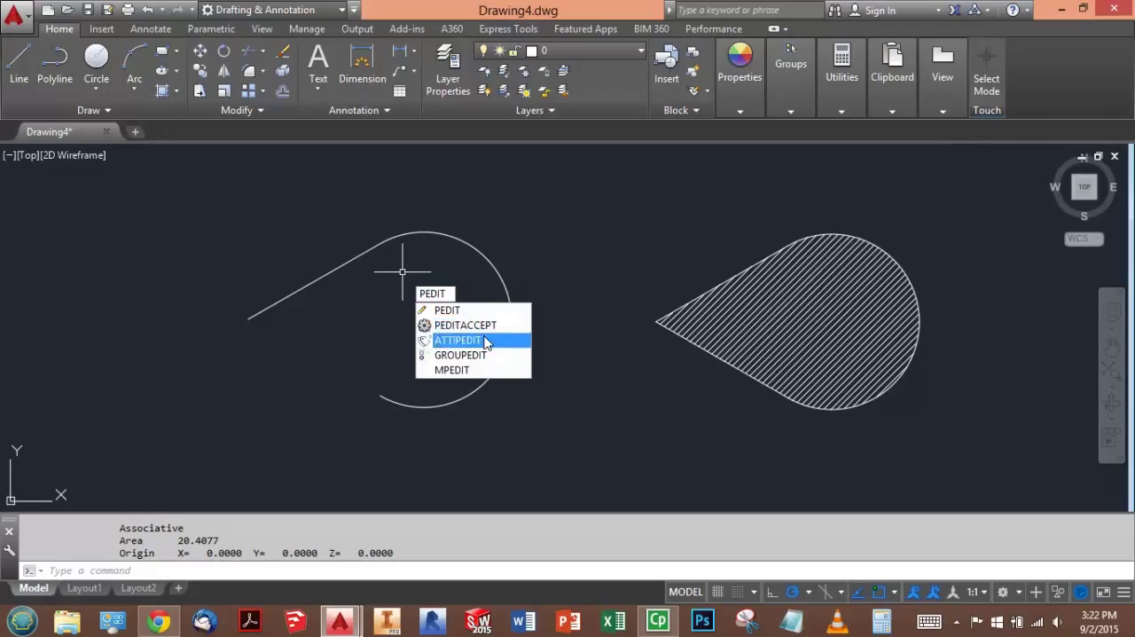
left_click(107, 110)
type("pedit")
key("Return")
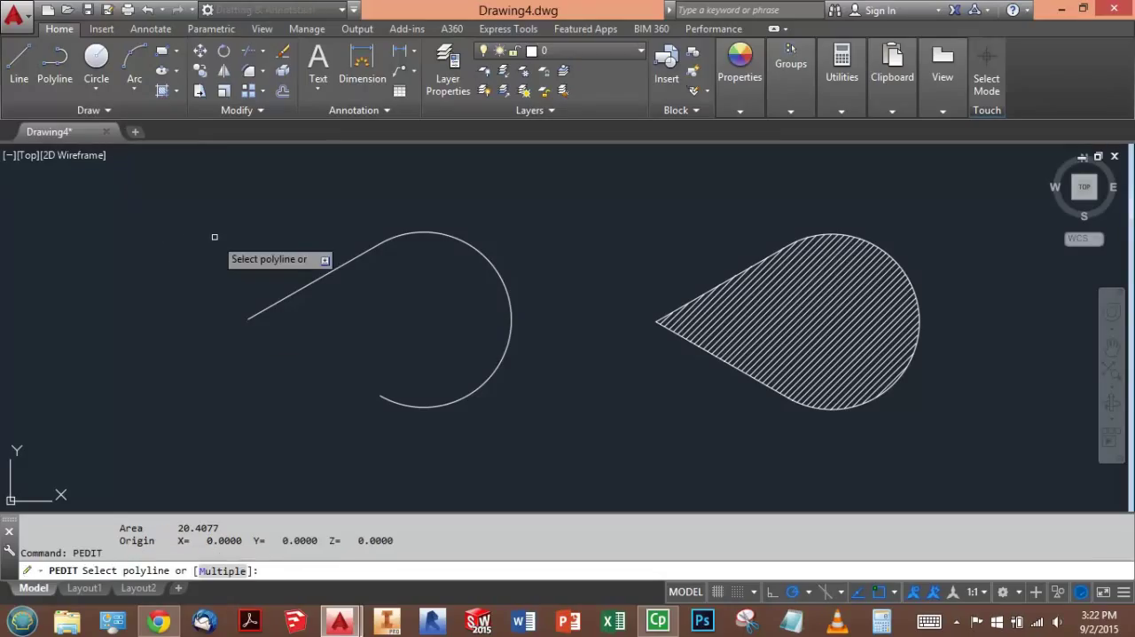
left_click(233, 573)
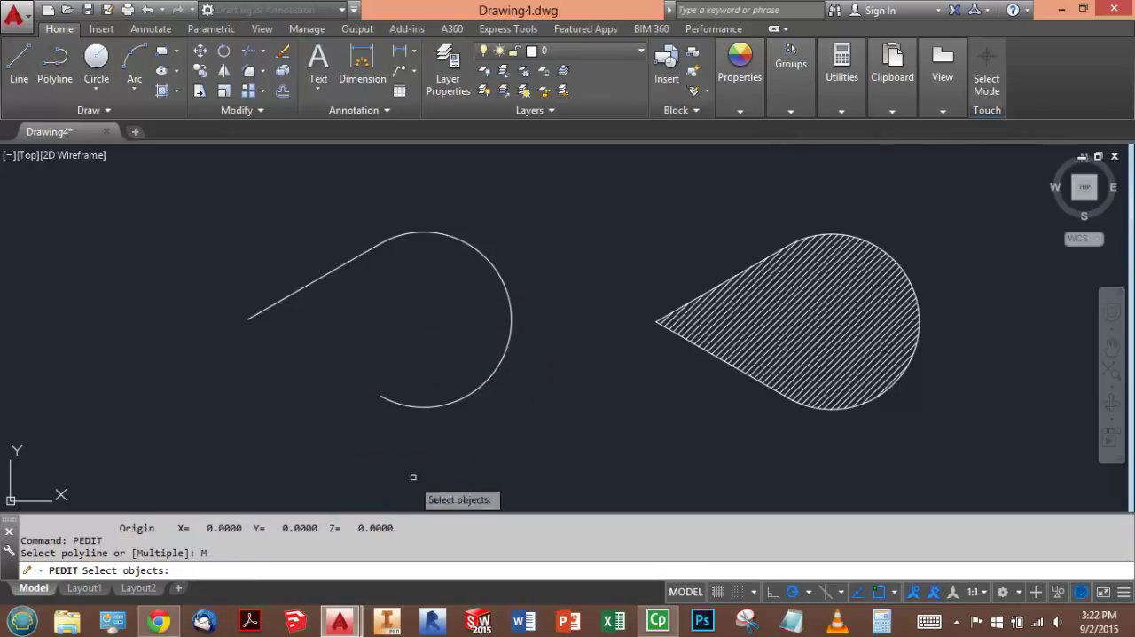
left_click(424, 406)
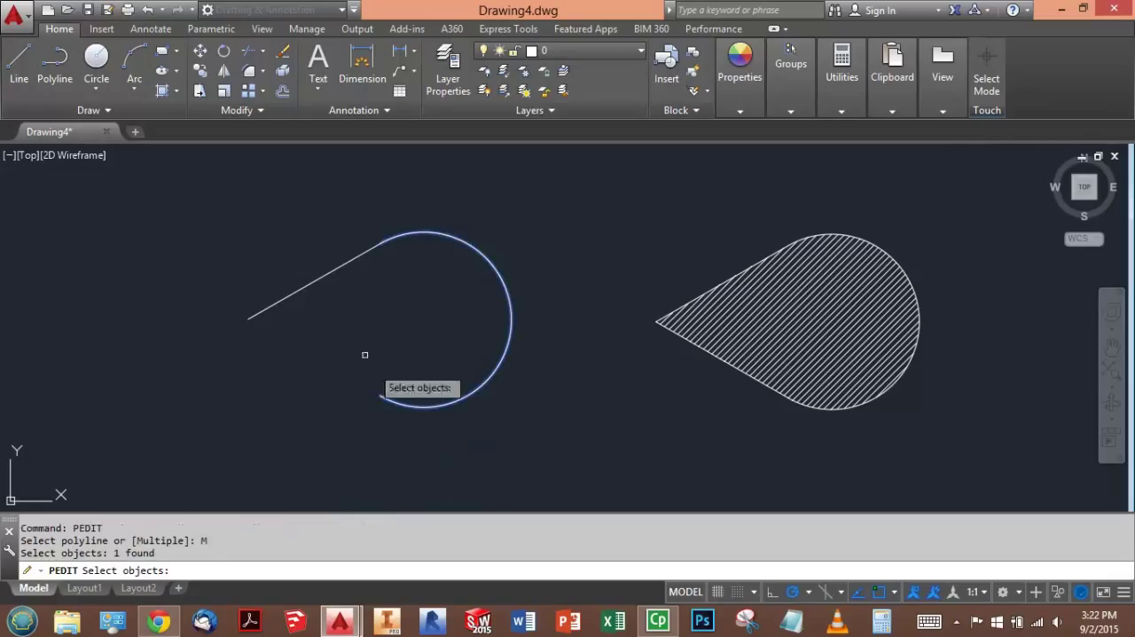
left_click(341, 283)
key("Return")
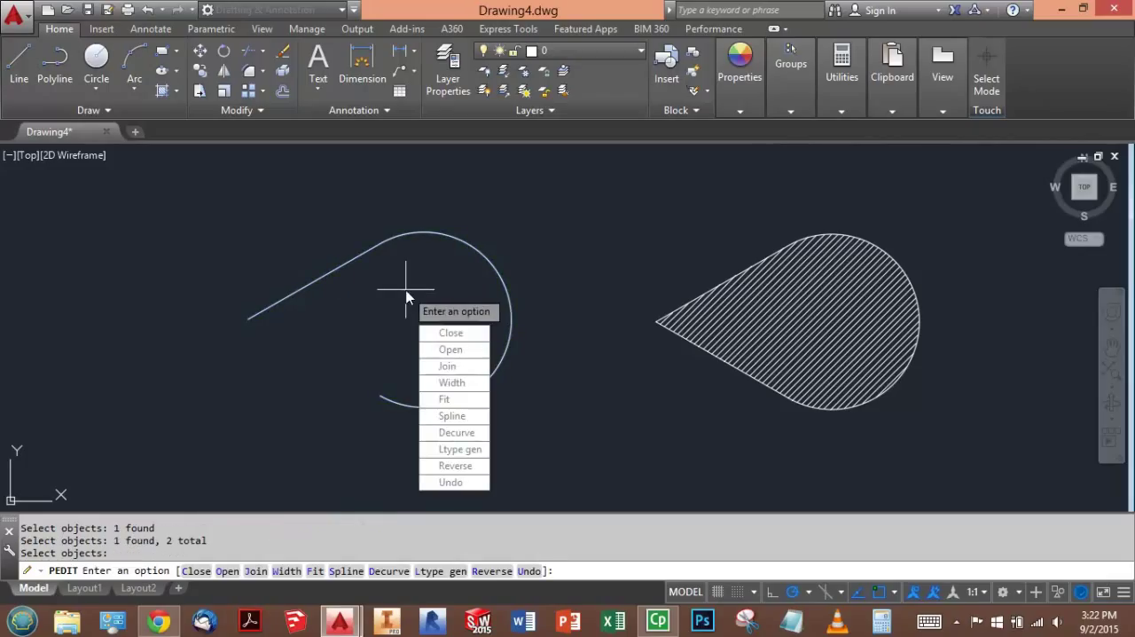
left_click(449, 365)
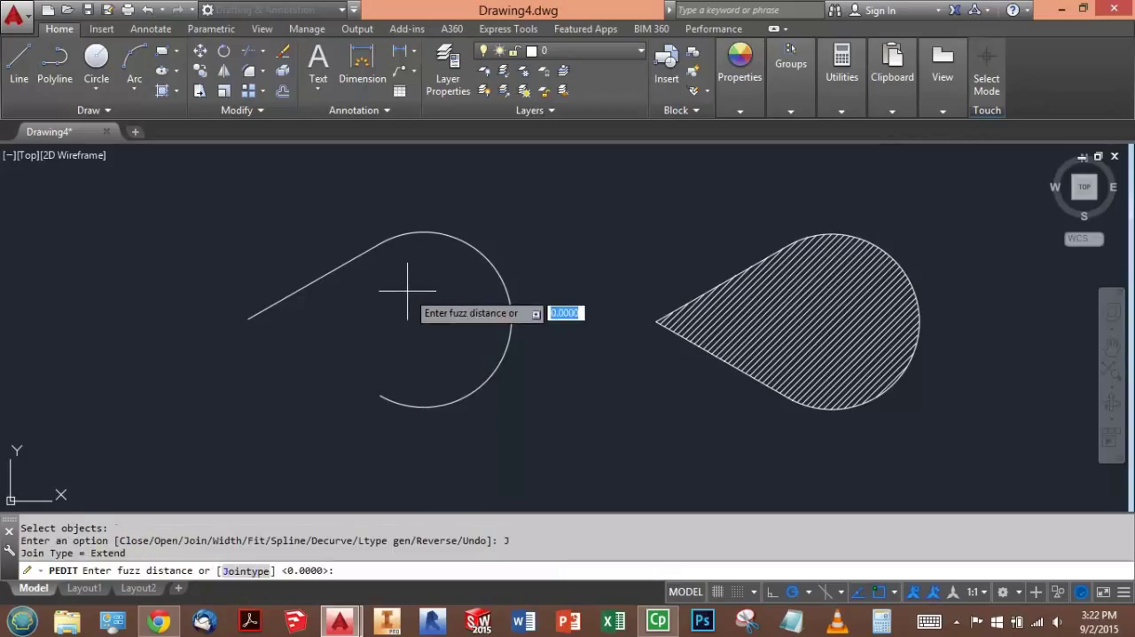
type("0")
key("Return")
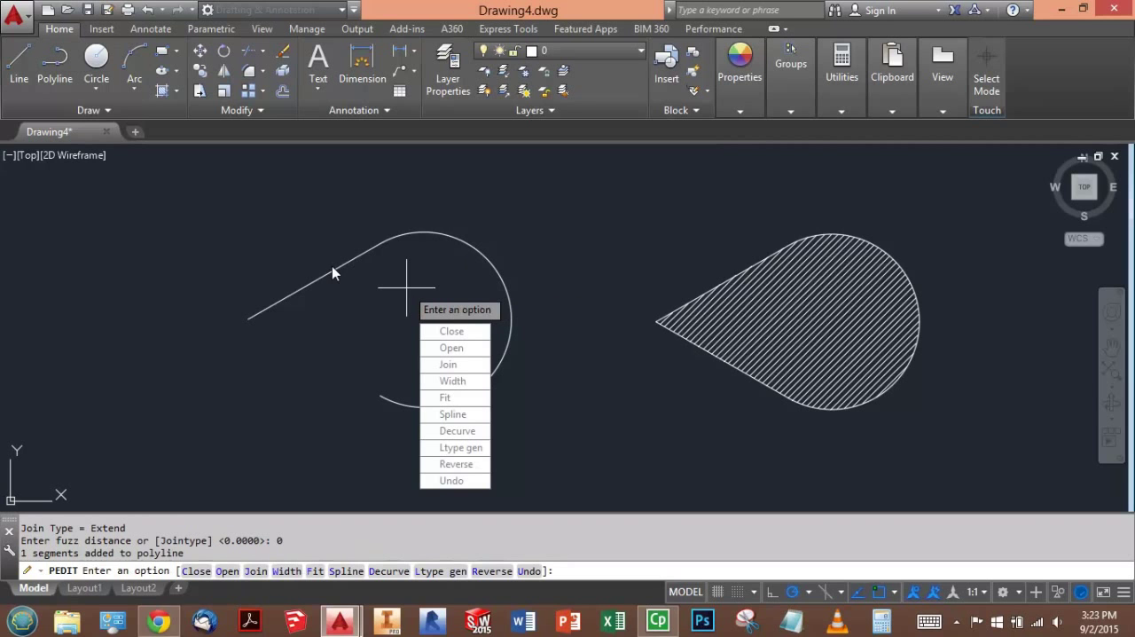
- Close the joined polyline and hatch its inside with the ANSI31 pattern at scale 1.0000 and angle 0
left_click(453, 335)
key("Escape")
key("Escape")
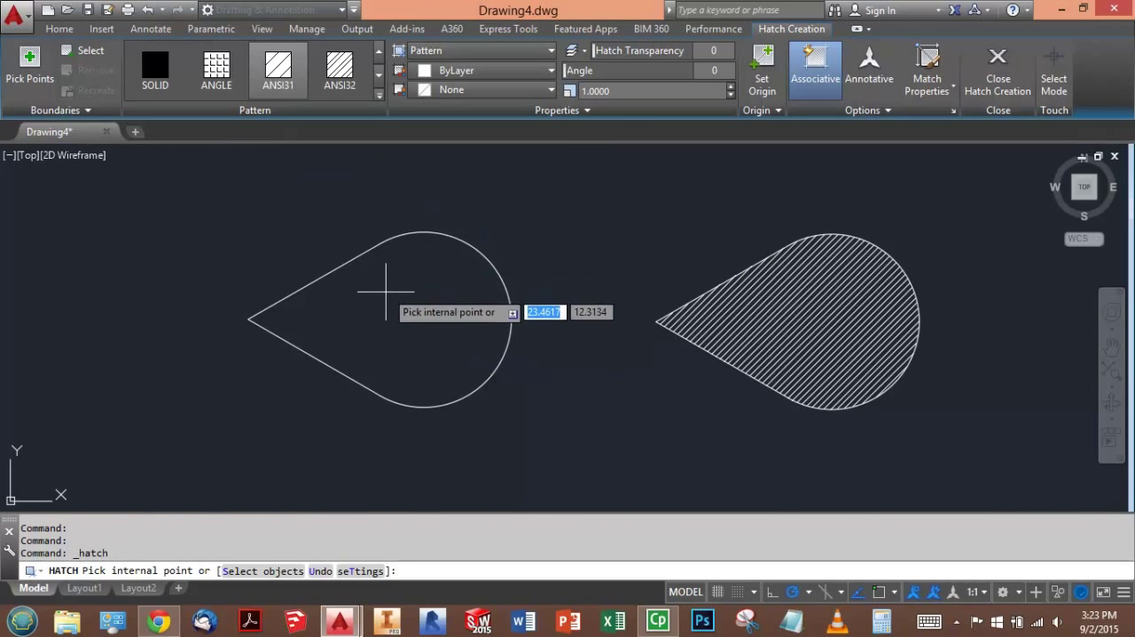
left_click(385, 273)
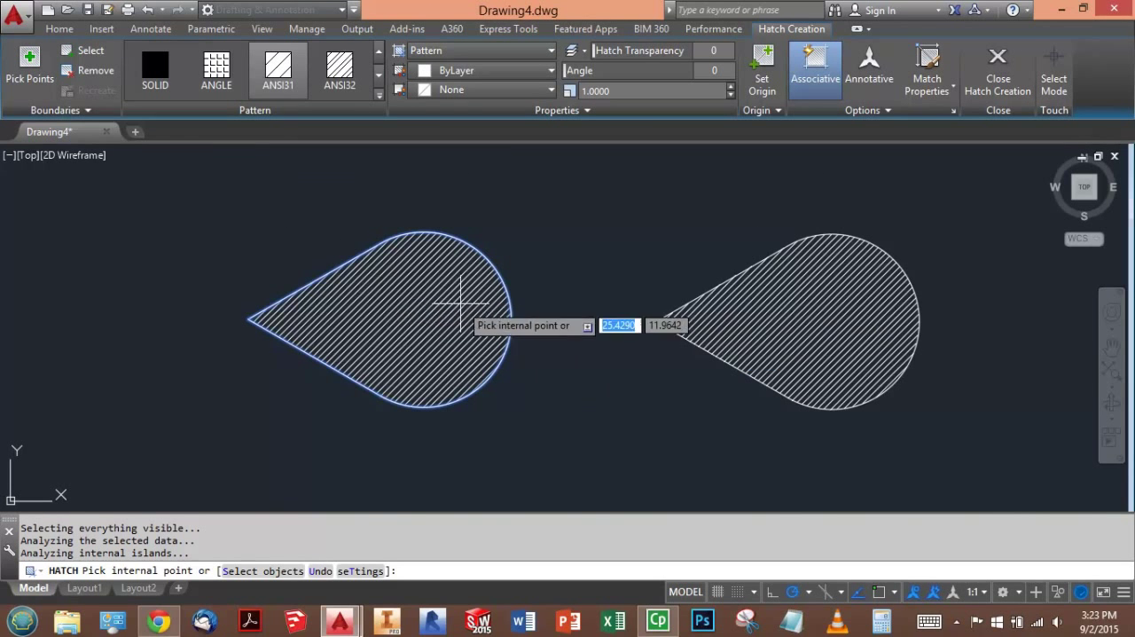
left_click(998, 71)
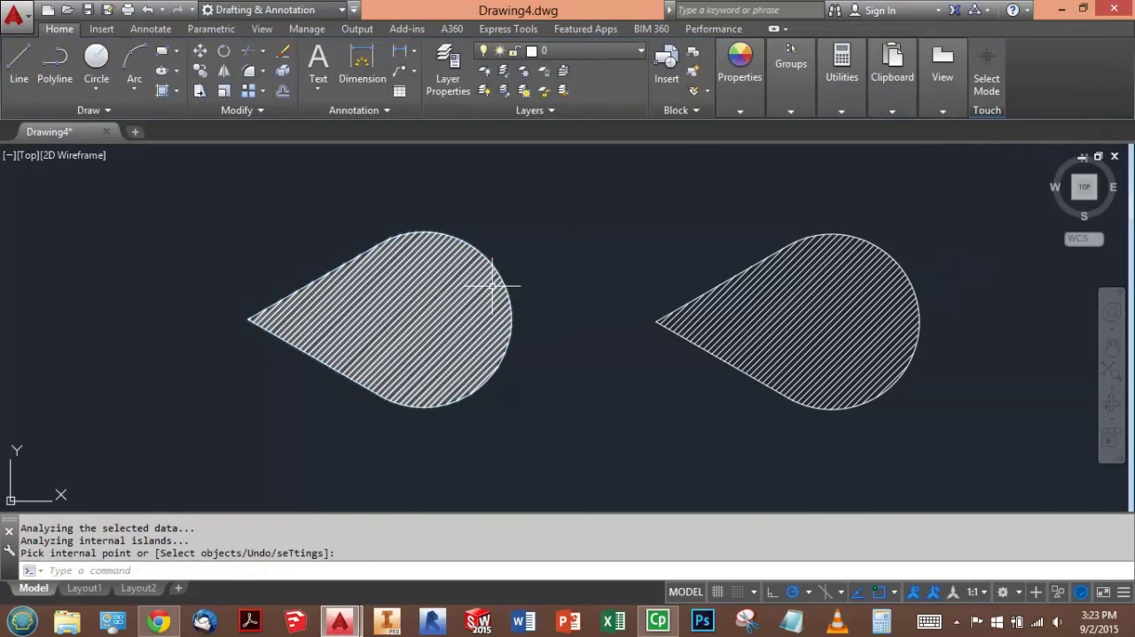
- List the data of the left teardrop's hatch to read its area
left_click(448, 298)
type("LIST")
key("Return")
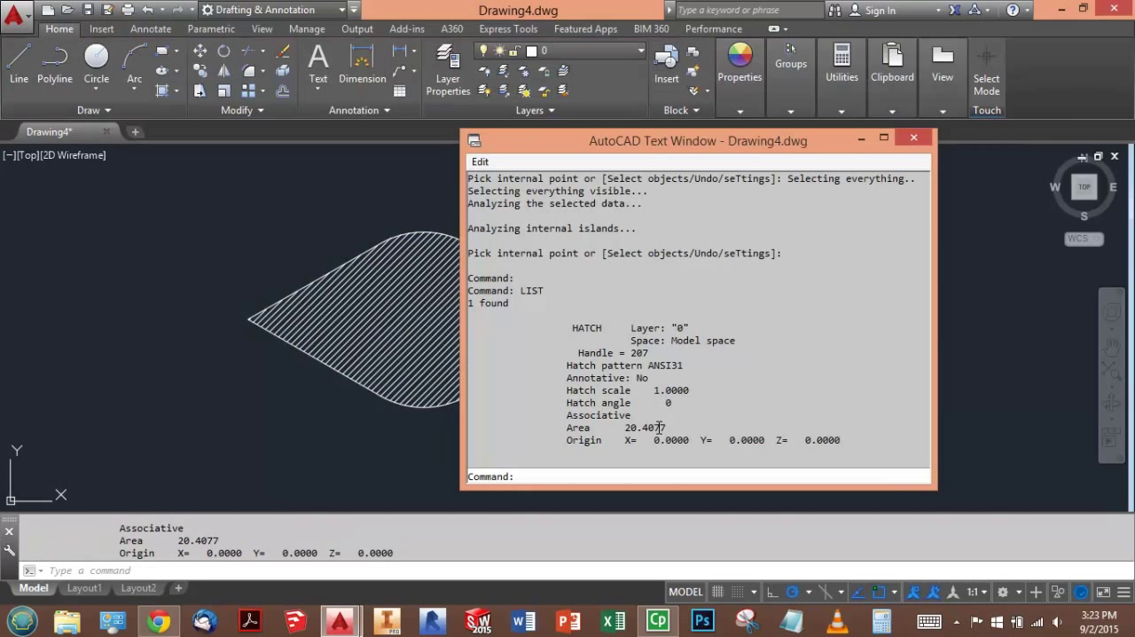
left_click(913, 137)
middle_click_drag(878, 200, 810, 213)
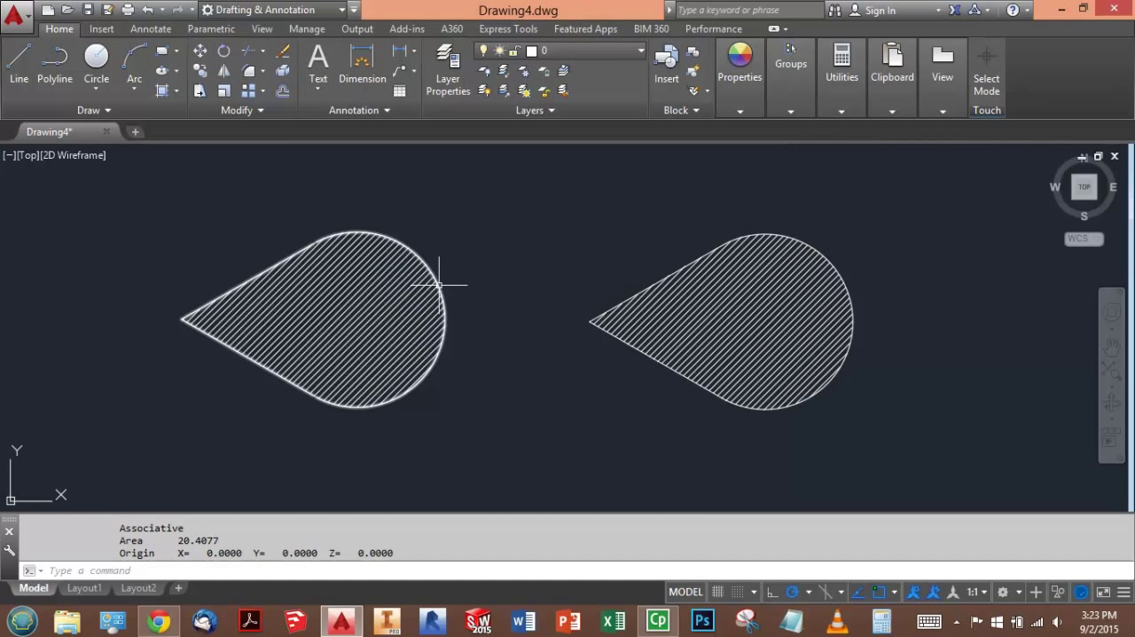
mouse_move(439, 284)
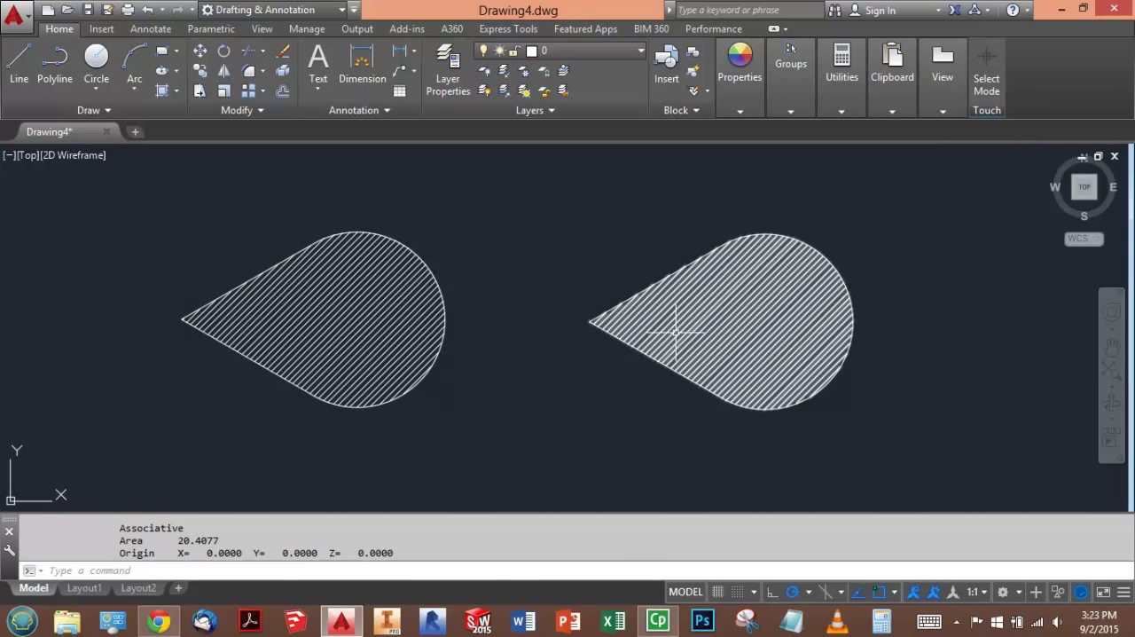
- Switch to the Blackboard test in Chrome, enter 20.4077 as the area of the new shape, and save Question 4's answer
key("alt+Tab")
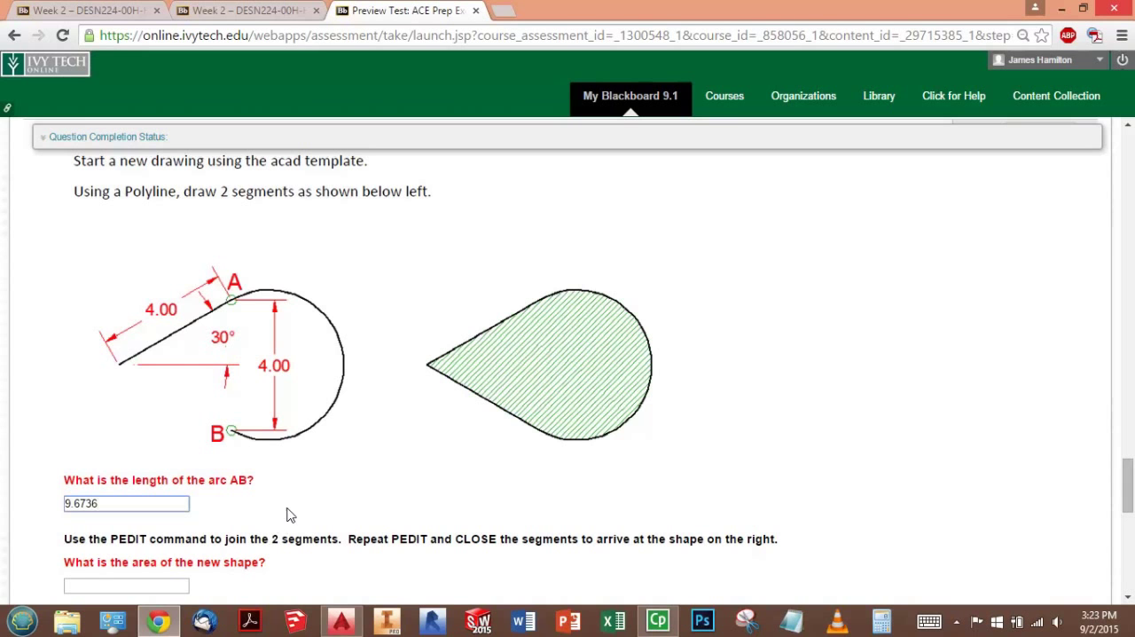
scroll(288, 514, "down", 1)
left_click(153, 502)
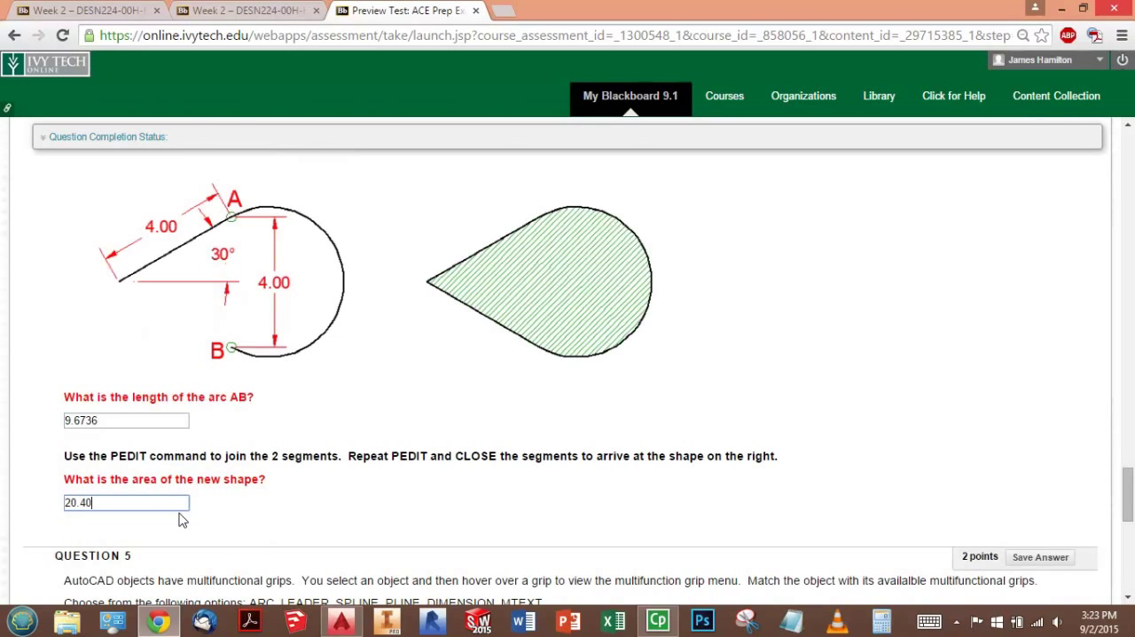
left_click(271, 509)
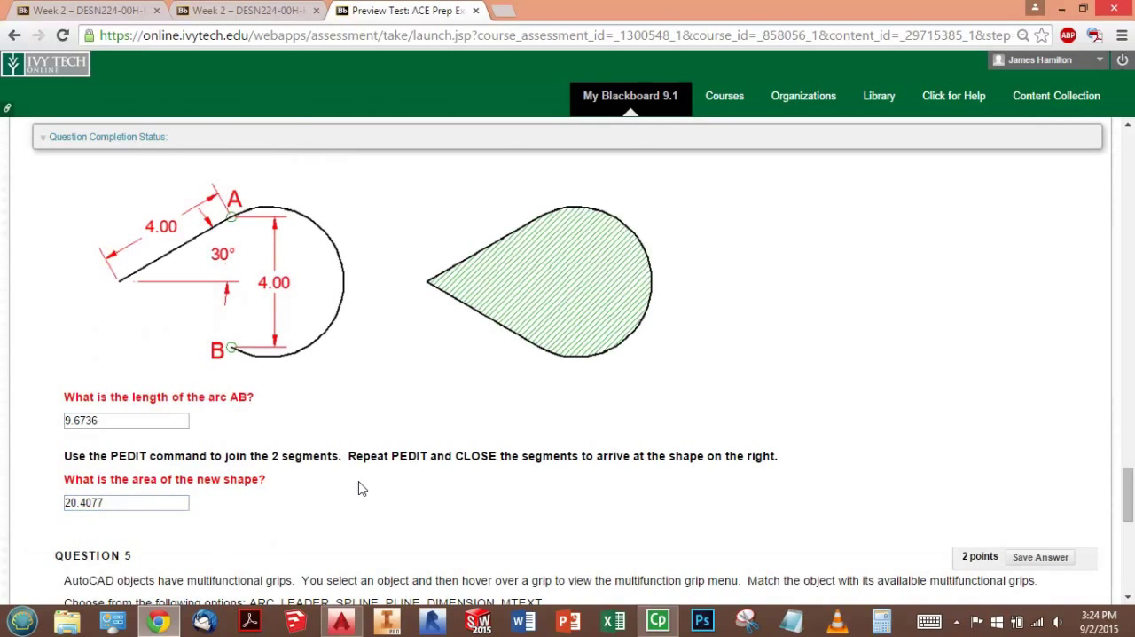
scroll(411, 452, "down", 3)
scroll(425, 445, "down", 1)
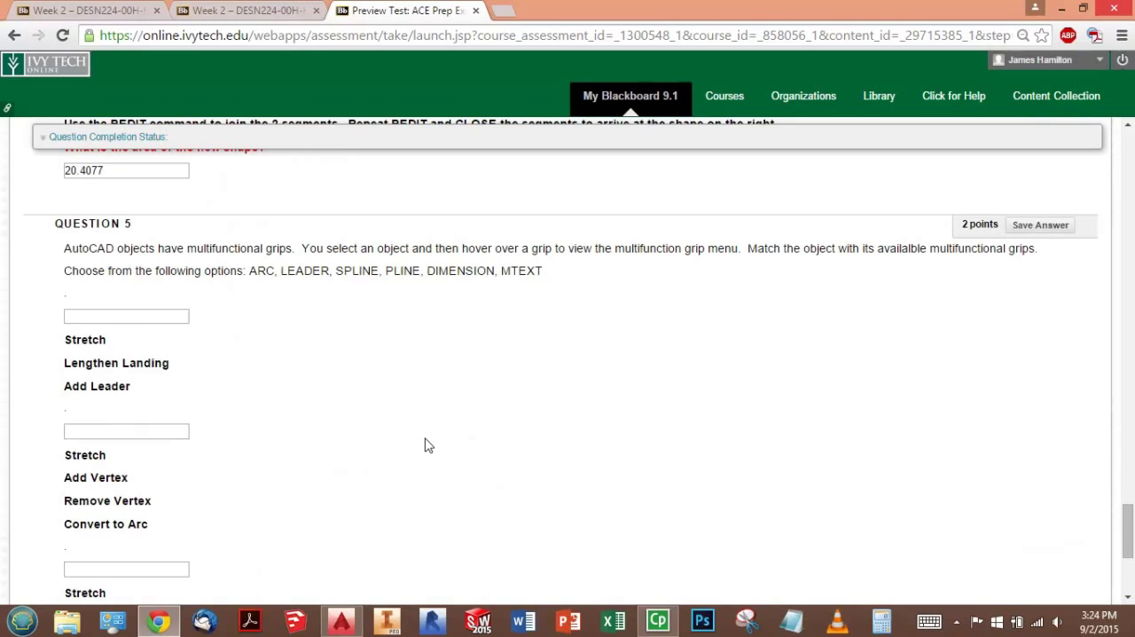
scroll(425, 445, "up", 7)
left_click(1036, 295)
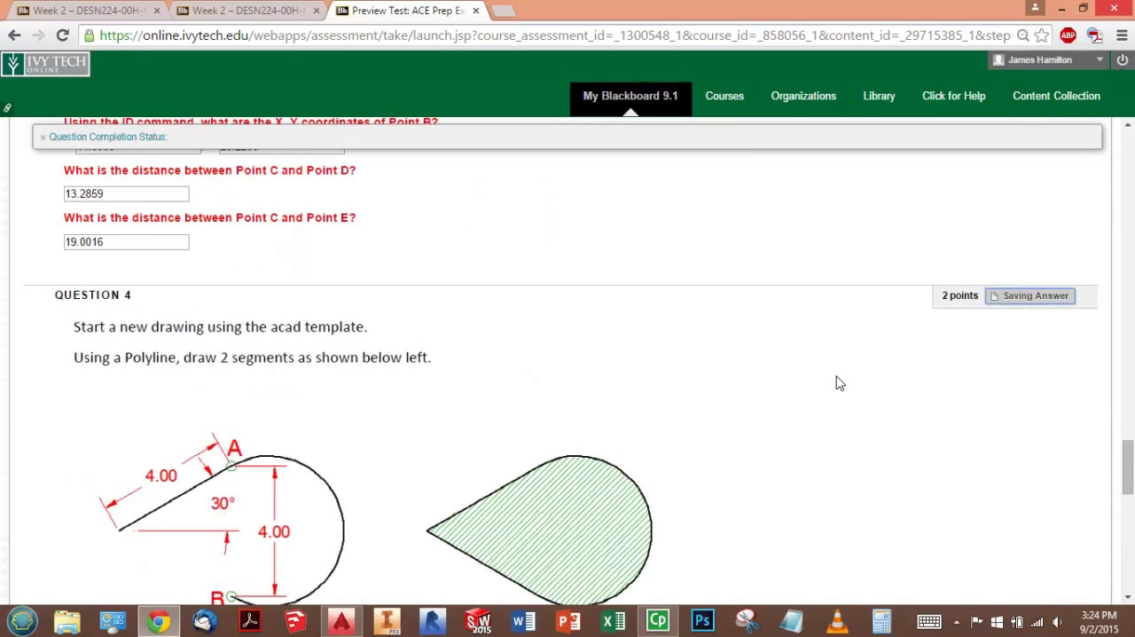
- Read Question 5 and compare its object options, including DIMENSION and MTEXT, with the four multifunctional grip lists
scroll(840, 383, "down", 8)
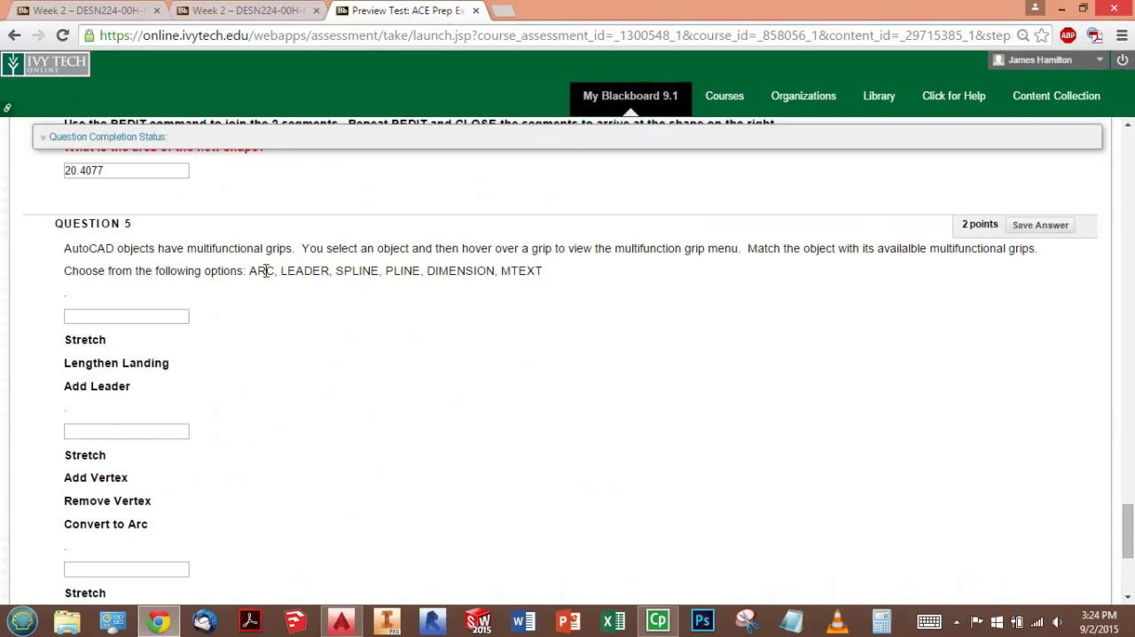
scroll(314, 314, "down", 1)
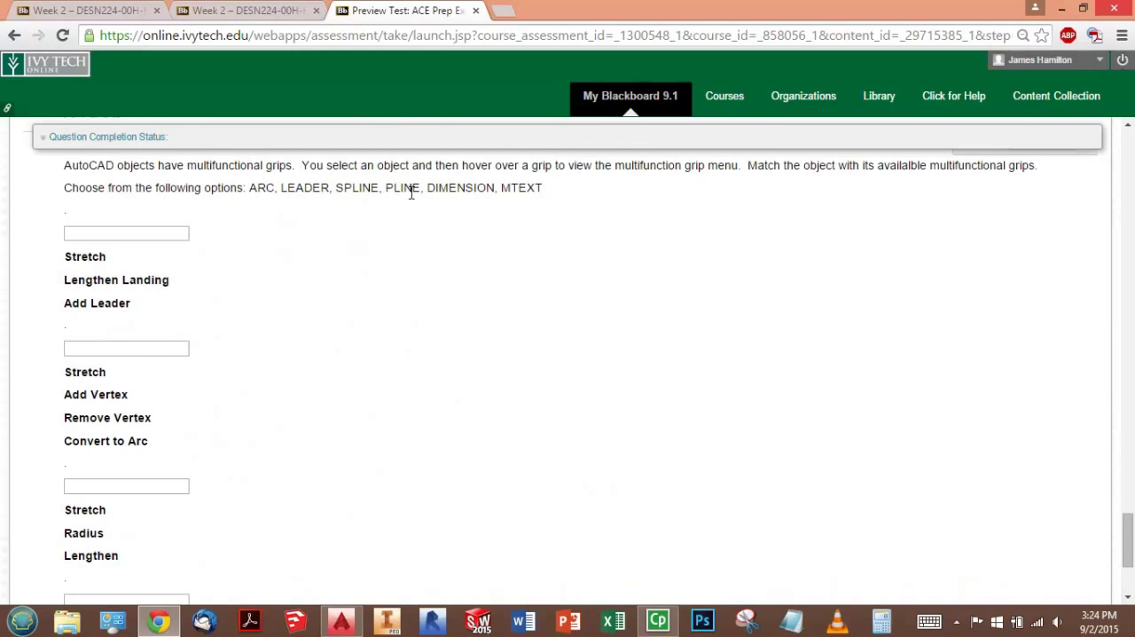
scroll(540, 274, "up", 1)
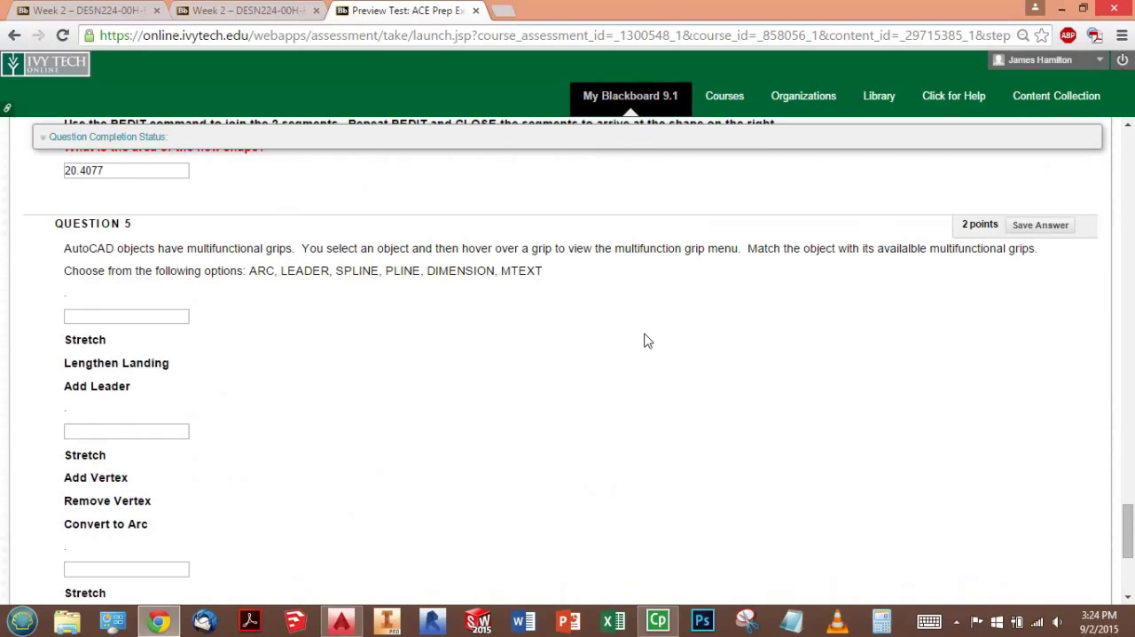
scroll(568, 319, "down", 4)
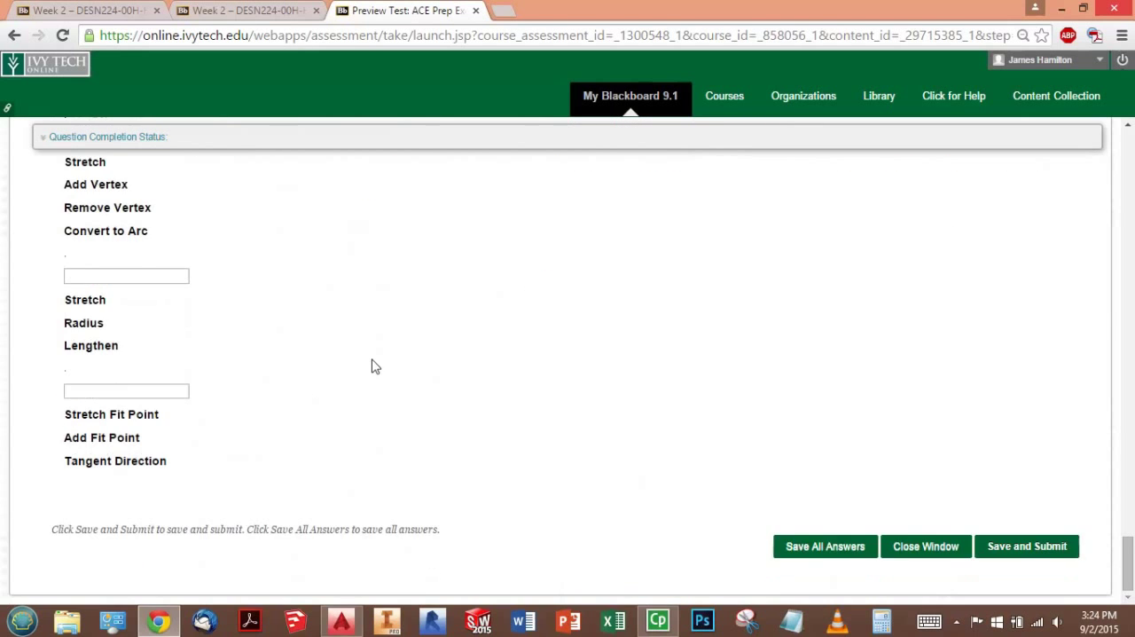
scroll(265, 390, "up", 1)
scroll(128, 365, "up", 2)
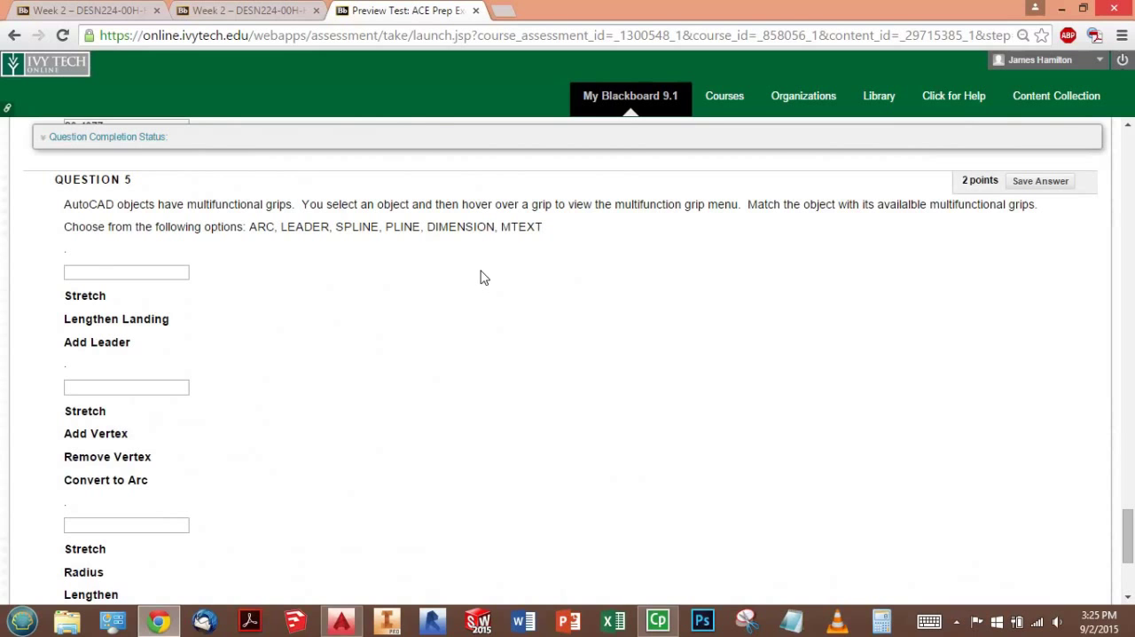
left_click_drag(428, 227, 495, 229)
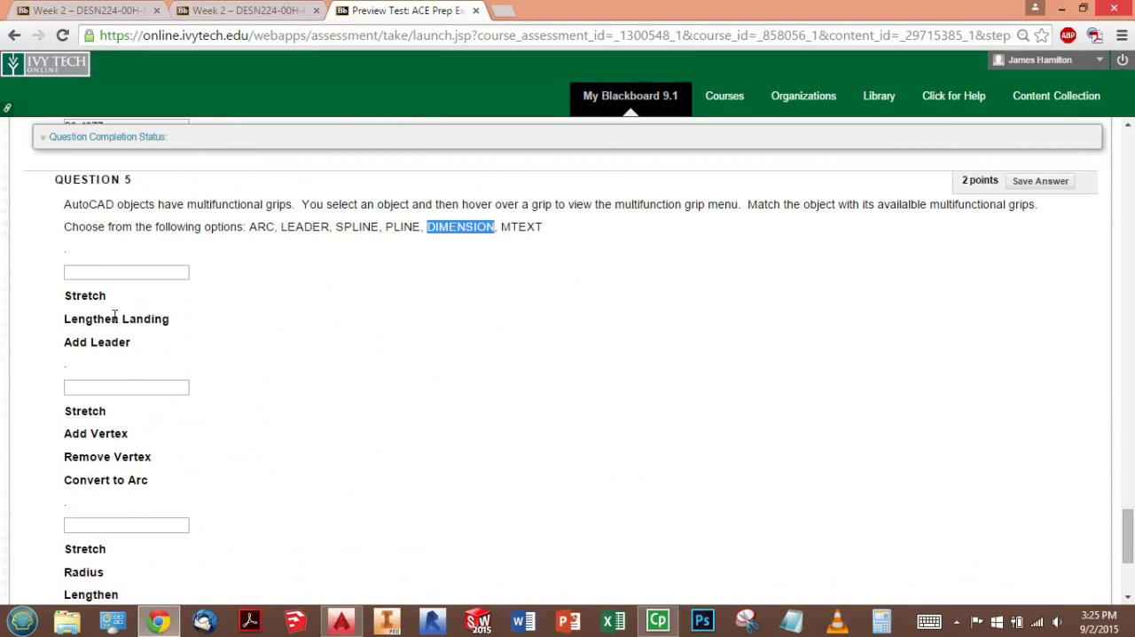
left_click_drag(426, 227, 495, 227)
left_click_drag(506, 250, 428, 227)
left_click(417, 297)
left_click_drag(428, 229, 543, 229)
left_click(509, 249)
left_click(512, 293)
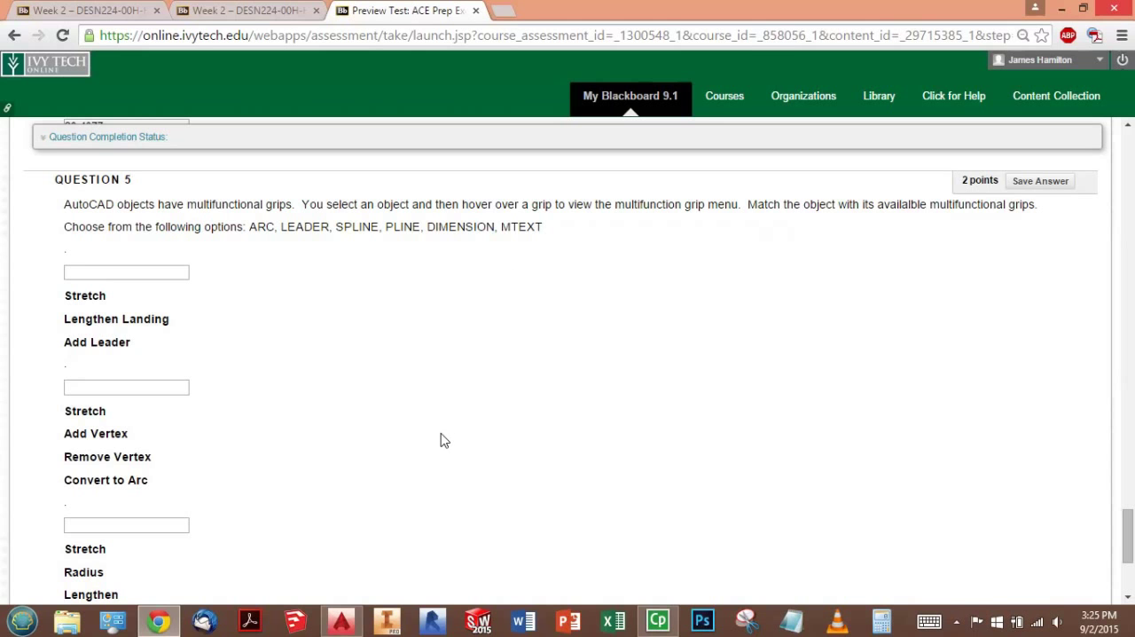
- Switch to AutoCAD and erase both hatched teardrop shapes from the drawing
key("alt+Tab")
left_click(992, 411)
left_click(387, 216)
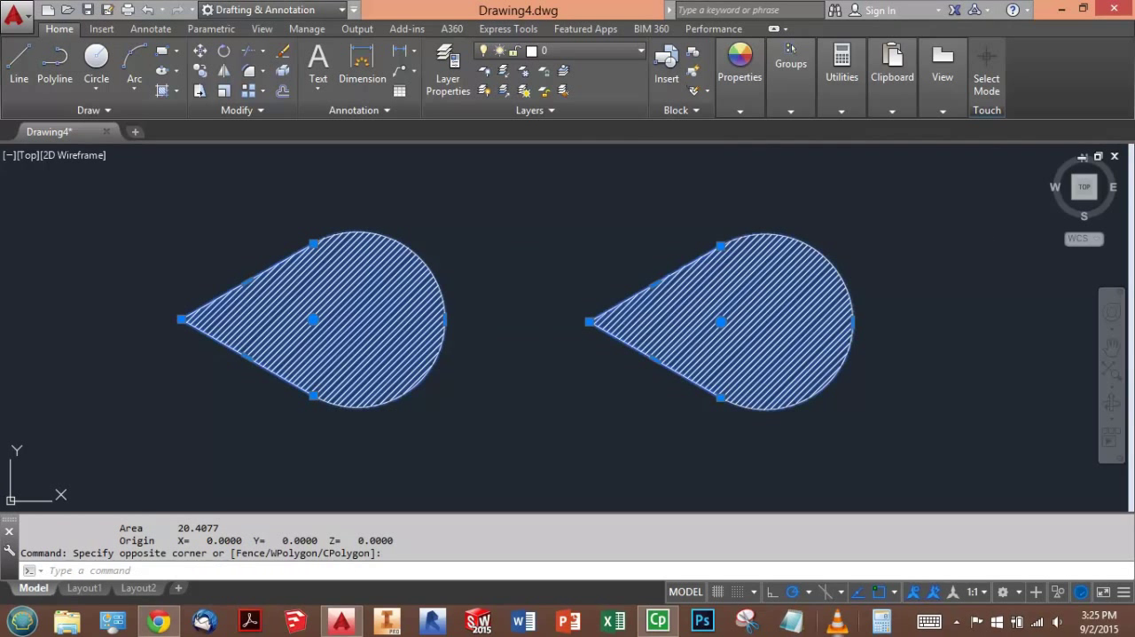
left_click(831, 435)
left_click(228, 228)
key("Delete")
left_click(445, 295)
left_click(342, 262)
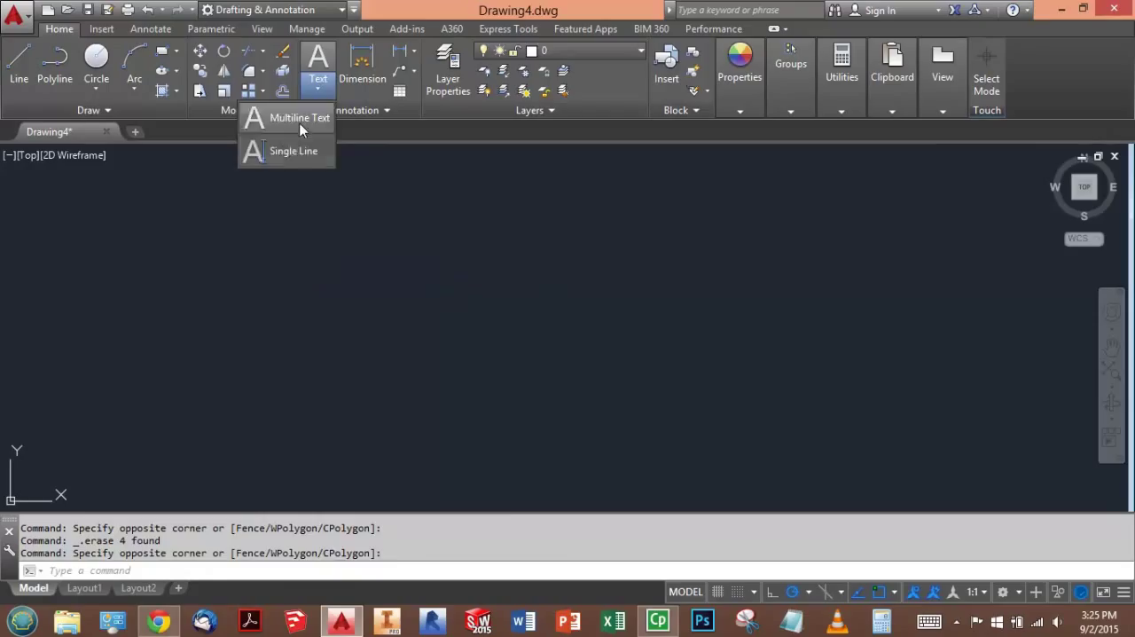
- Create a multiline text with the lines ASDFASDG, ARG, AWREGAWRG, AREG, AERG, AERG and AERG in the empty drawing
left_click(299, 118)
left_click(258, 204)
left_click(596, 391)
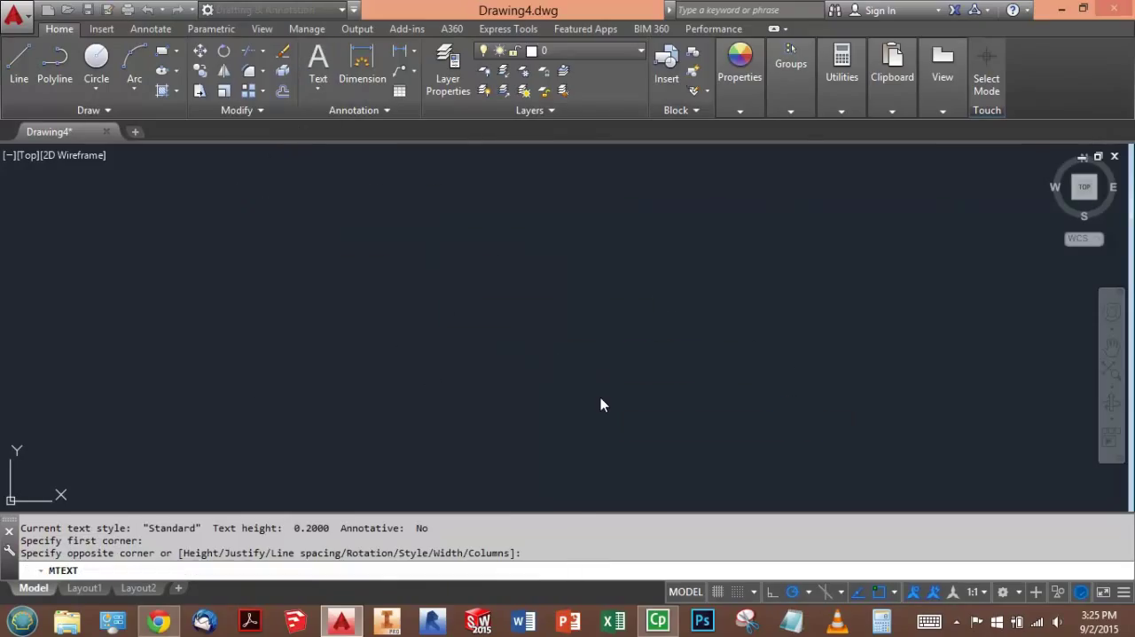
type("ASDFASDG")
key("Return")
type("ARG AWREGAWRG AREG AERG AERG AERG")
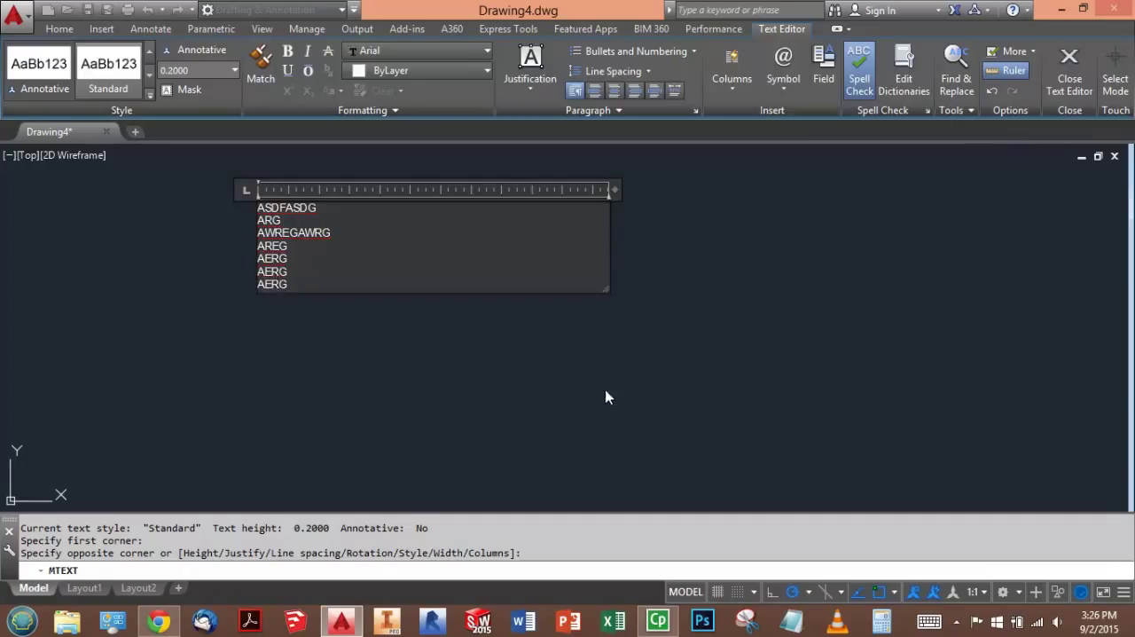
left_click(606, 397)
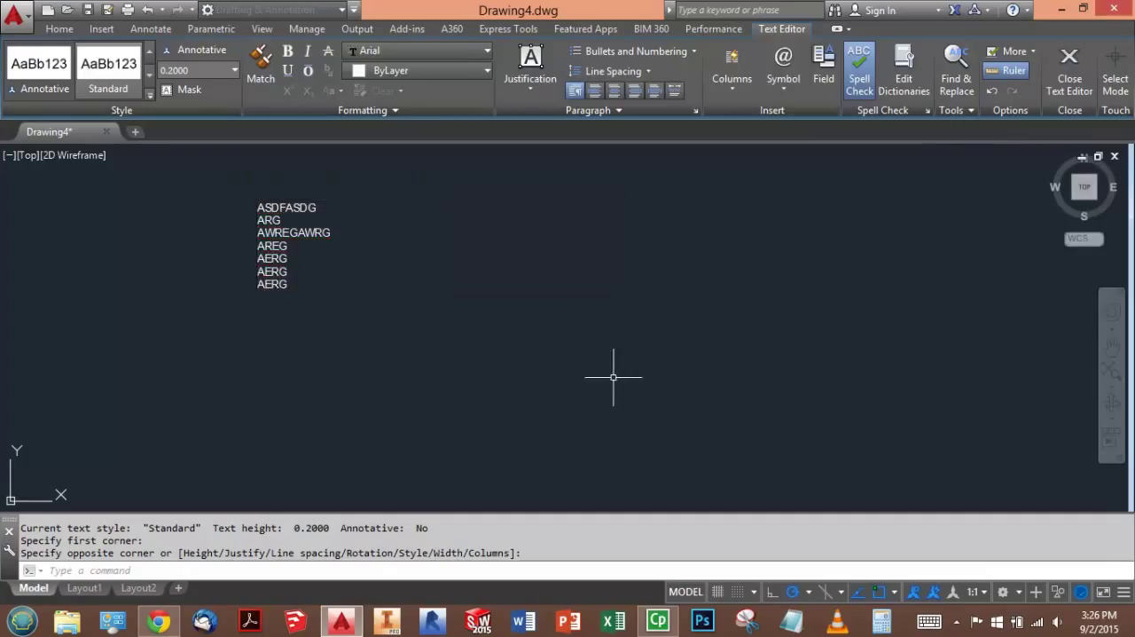
- Narrow the multiline text's column width and extend its column height downward using its grips
left_click(292, 232)
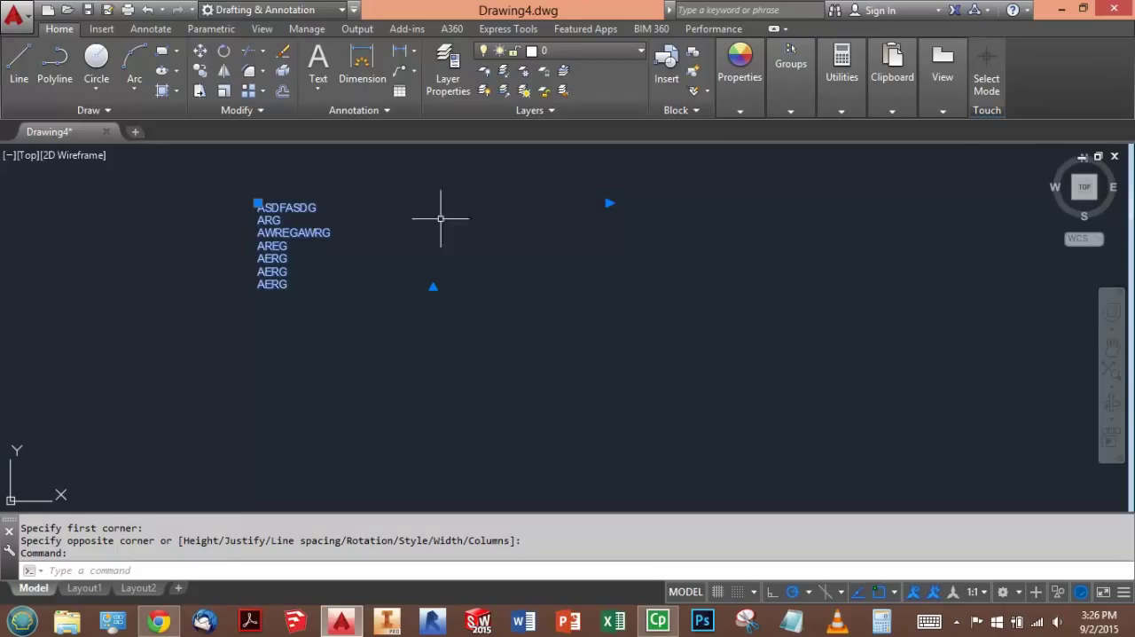
left_click(608, 203)
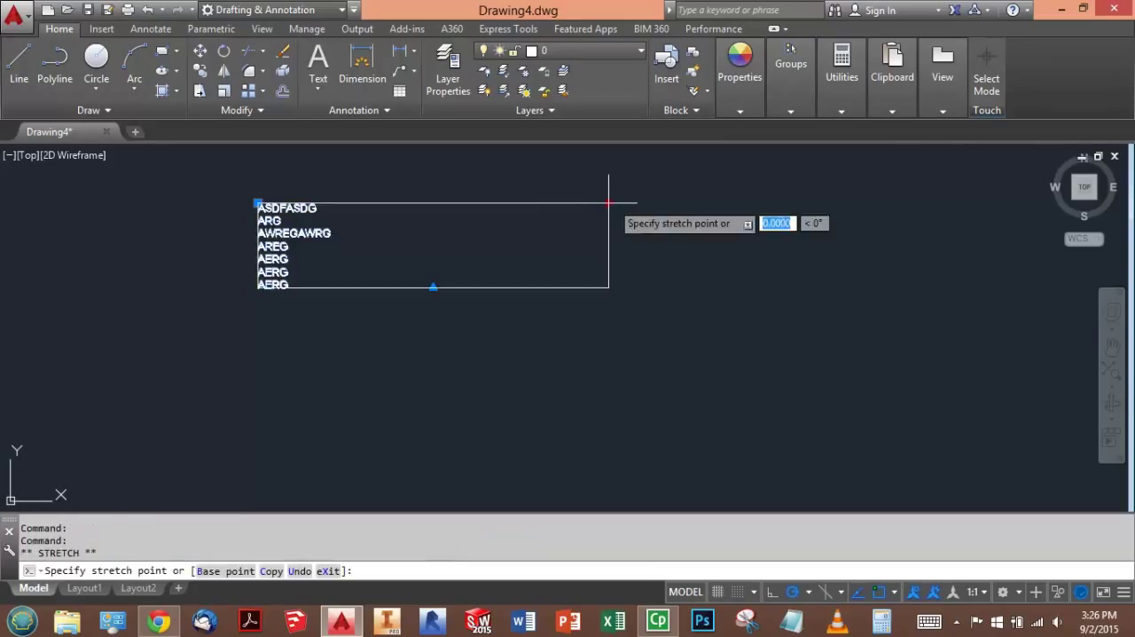
left_click(529, 203)
left_click(393, 287)
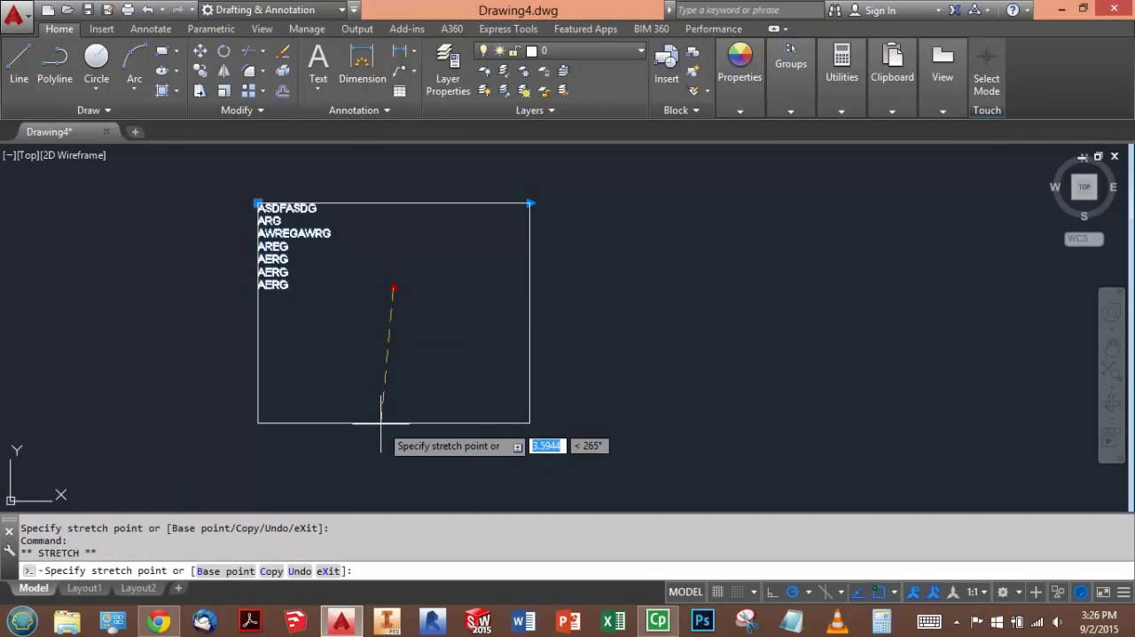
left_click(376, 354)
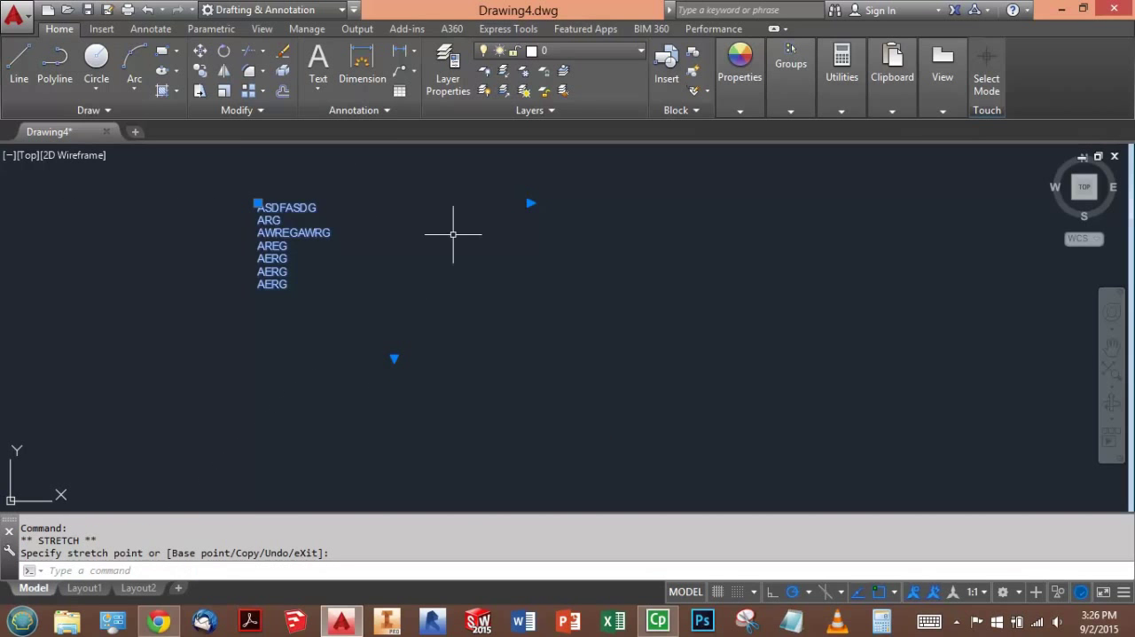
- Relocate the multiline text several times with its insertion-point grip, ending near the upper middle of the drawing, and clear the selection
left_click(257, 203)
left_click(504, 190)
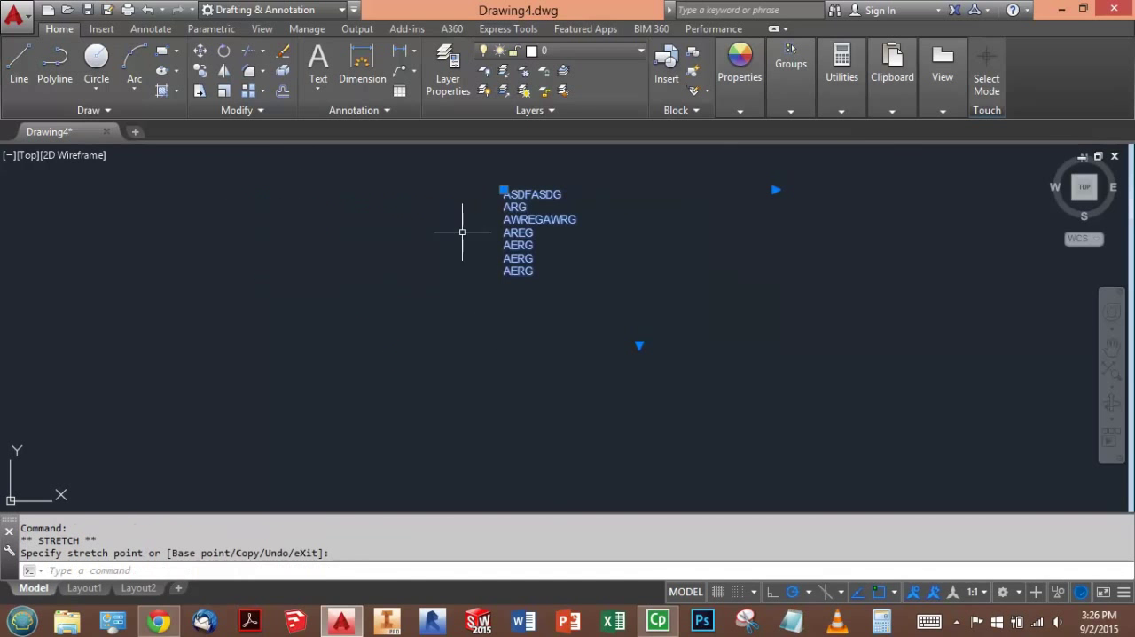
left_click(504, 190)
left_click(289, 234)
left_click(289, 234)
left_click(578, 215)
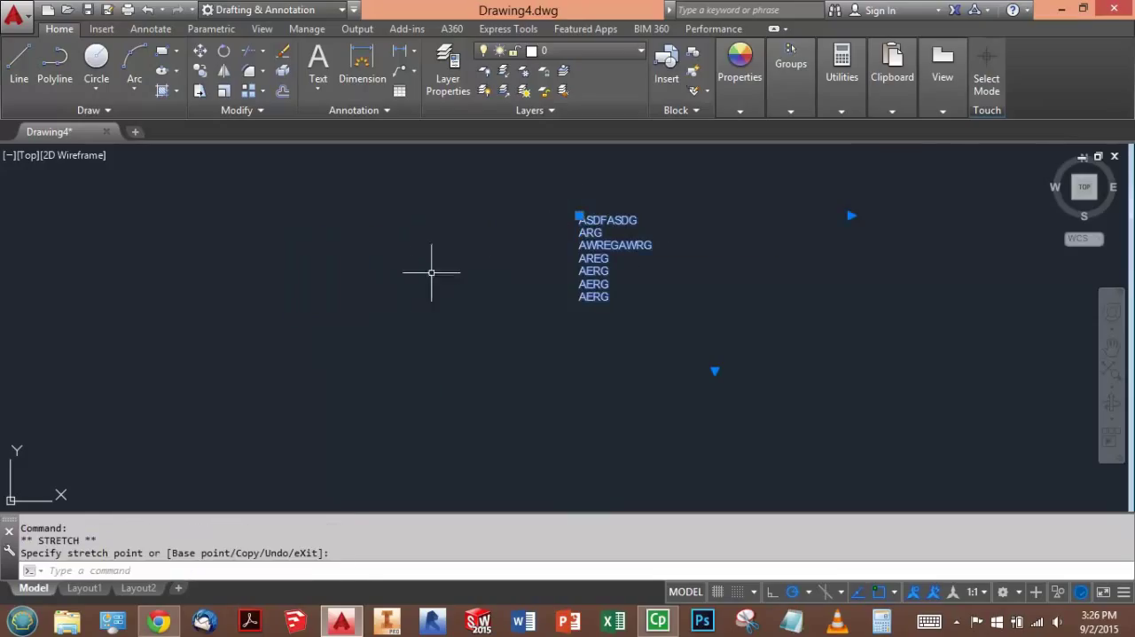
key("Escape")
left_click(656, 270)
left_click(551, 247)
key("Escape")
key("Escape")
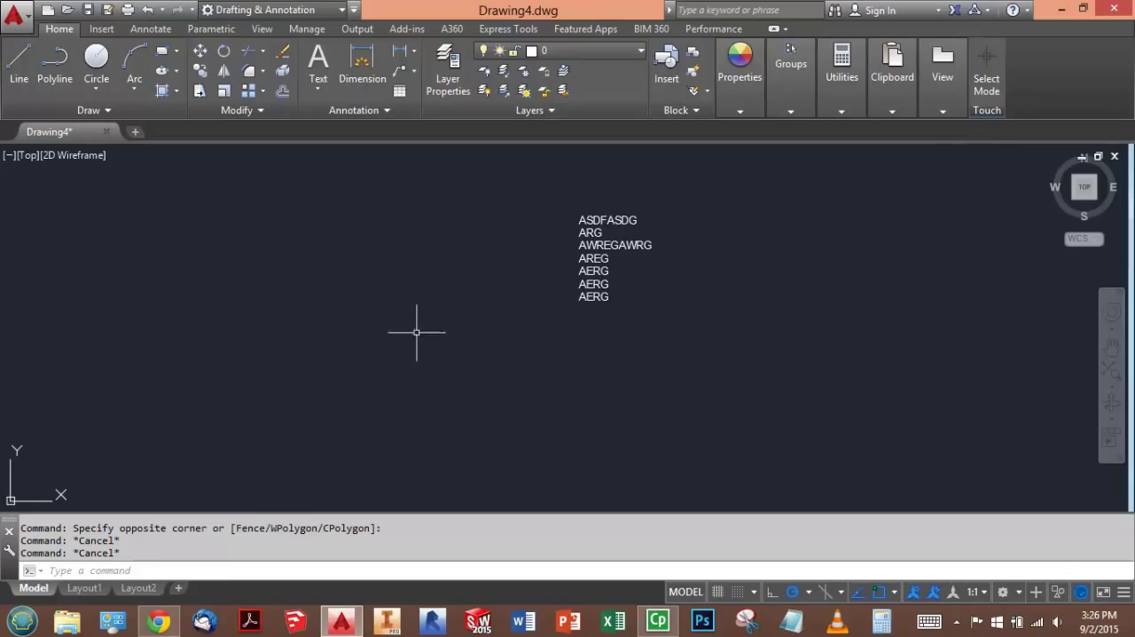
- Switch to the exam in Chrome and review Question 5's object options and grip lists, focusing on ARC, LEADER, SPLINE and PLINE
key("alt+Tab")
left_click_drag(411, 227, 248, 224)
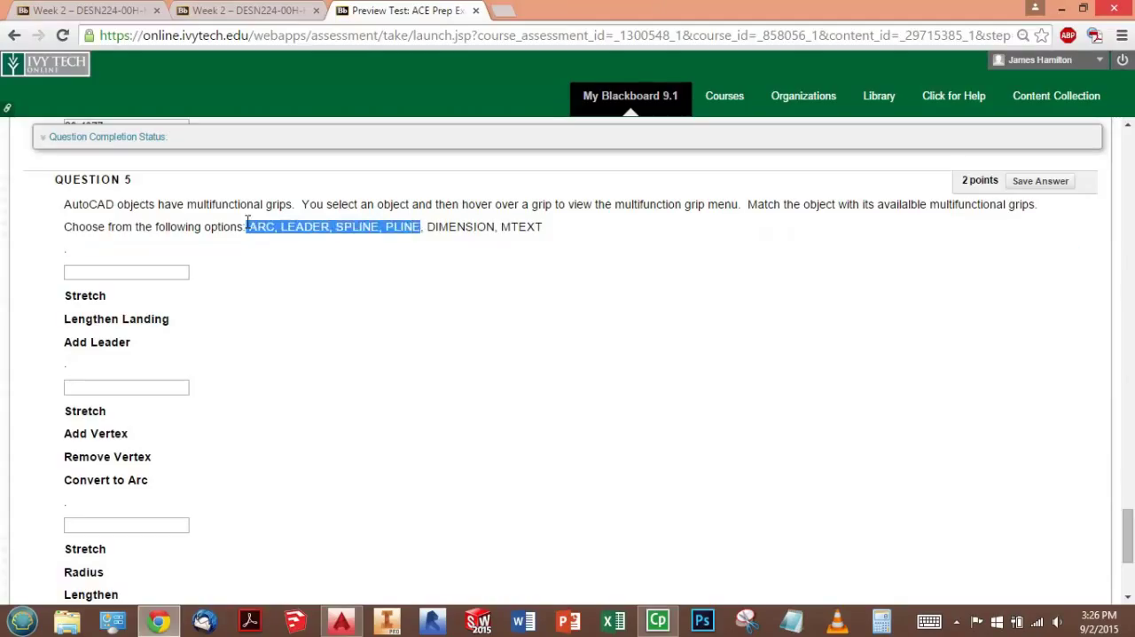
left_click(316, 265)
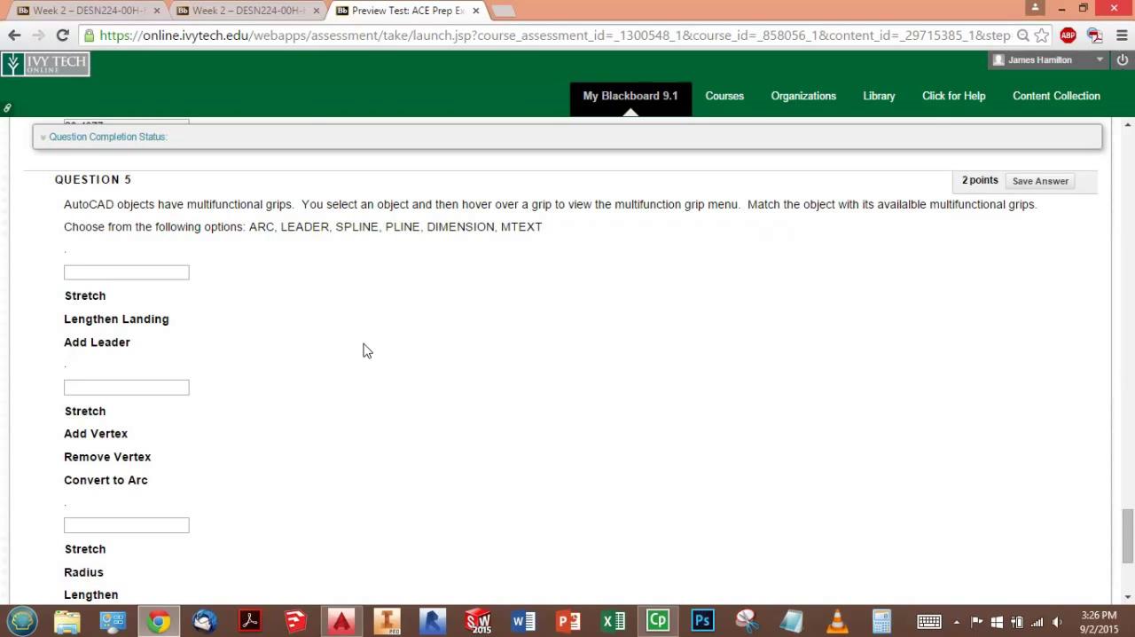
scroll(204, 315, "down", 2)
scroll(142, 414, "up", 2)
- Switch to AutoCAD and draw a large three-point arc to the left of the multiline text
key("alt+Tab")
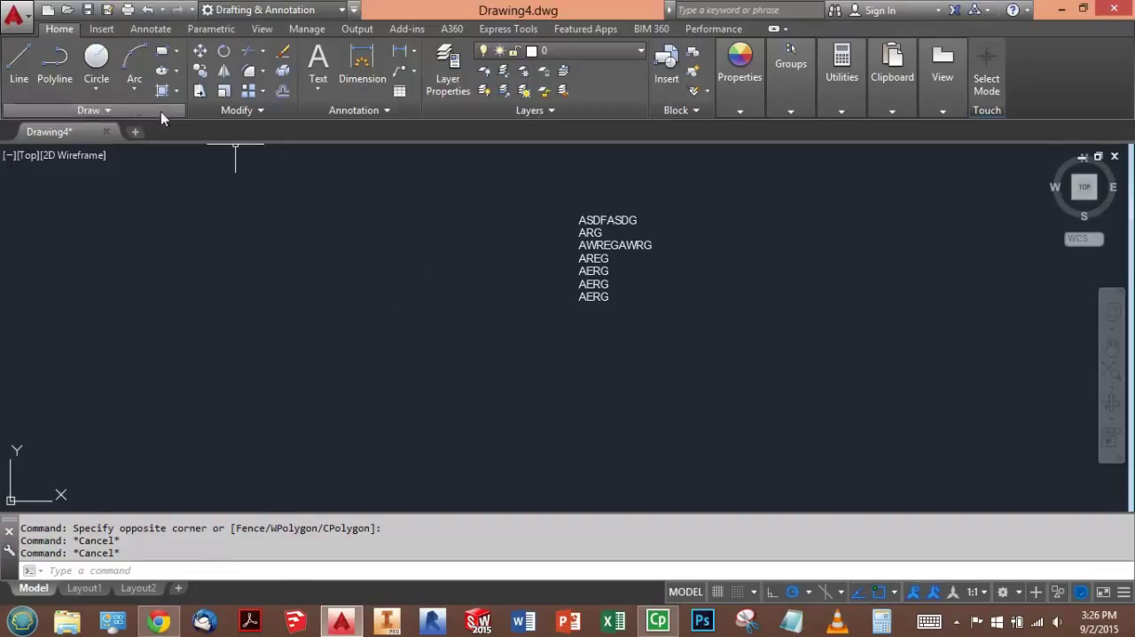
left_click(134, 66)
left_click(228, 257)
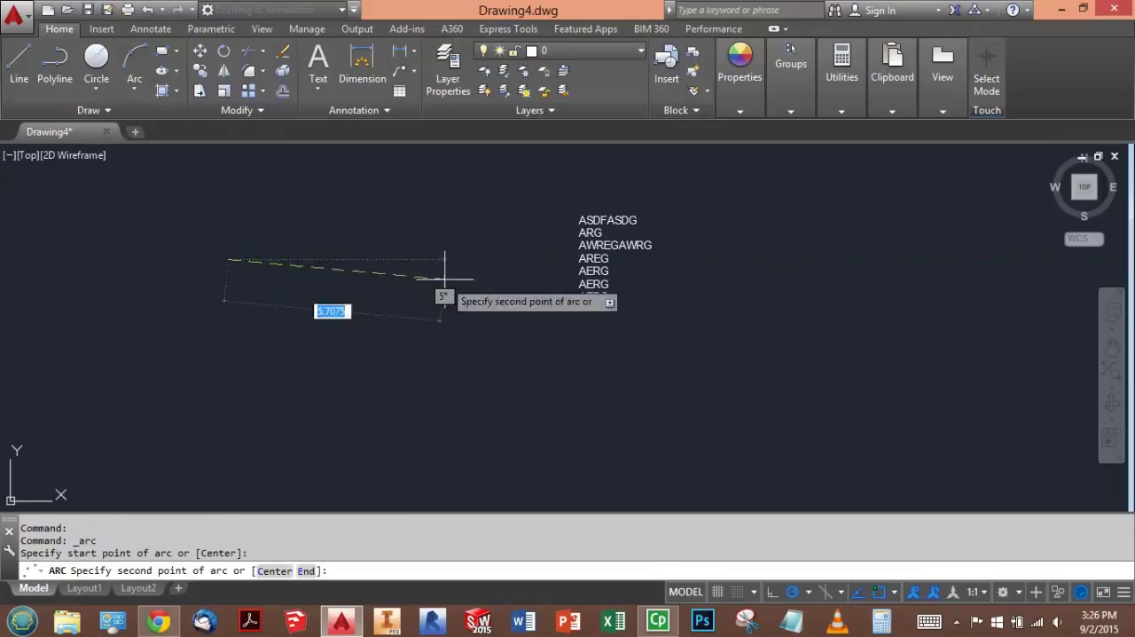
left_click(446, 274)
left_click(457, 435)
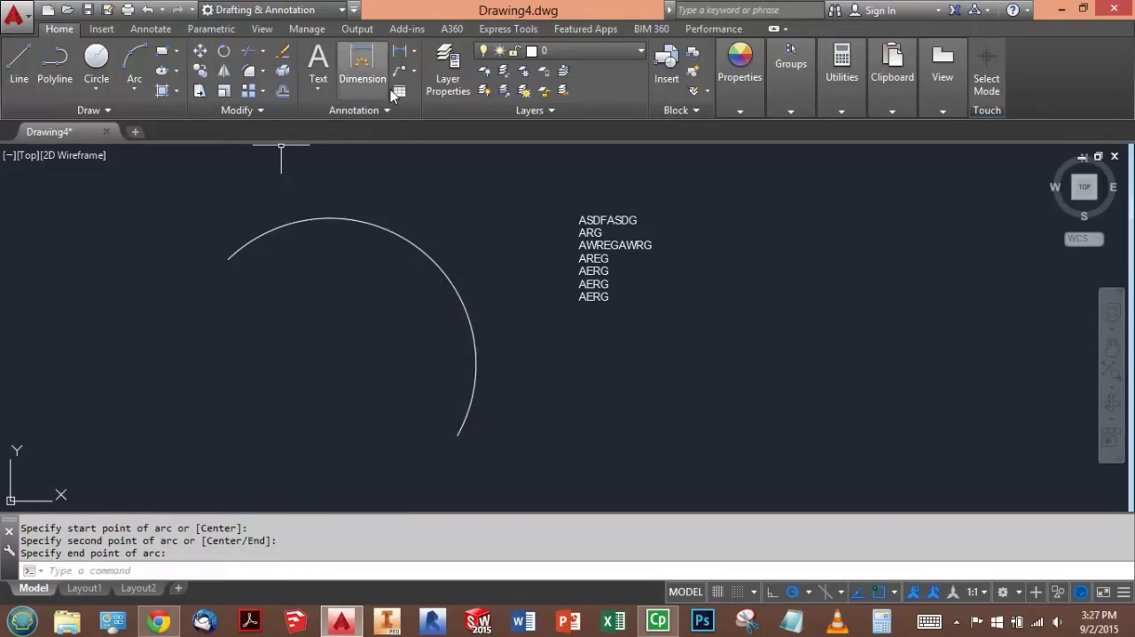
- Add a multileader below the multiline text, rising diagonally to the right, with the content AWDGAWRE
left_click(404, 70)
left_click(600, 415)
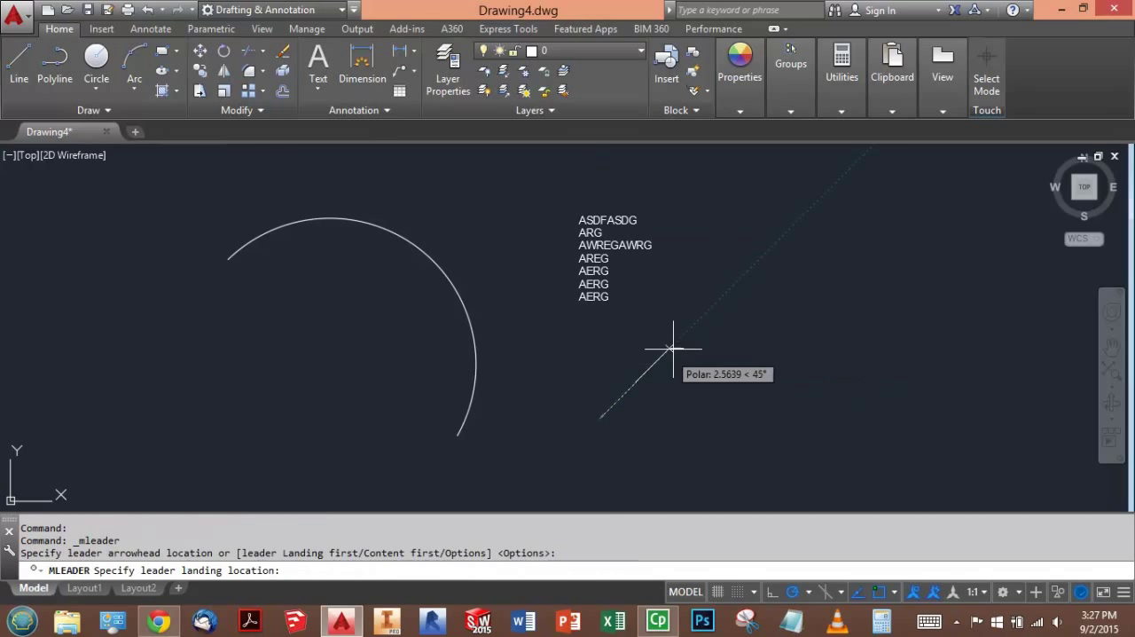
left_click(685, 334)
type("AWDGAWRE")
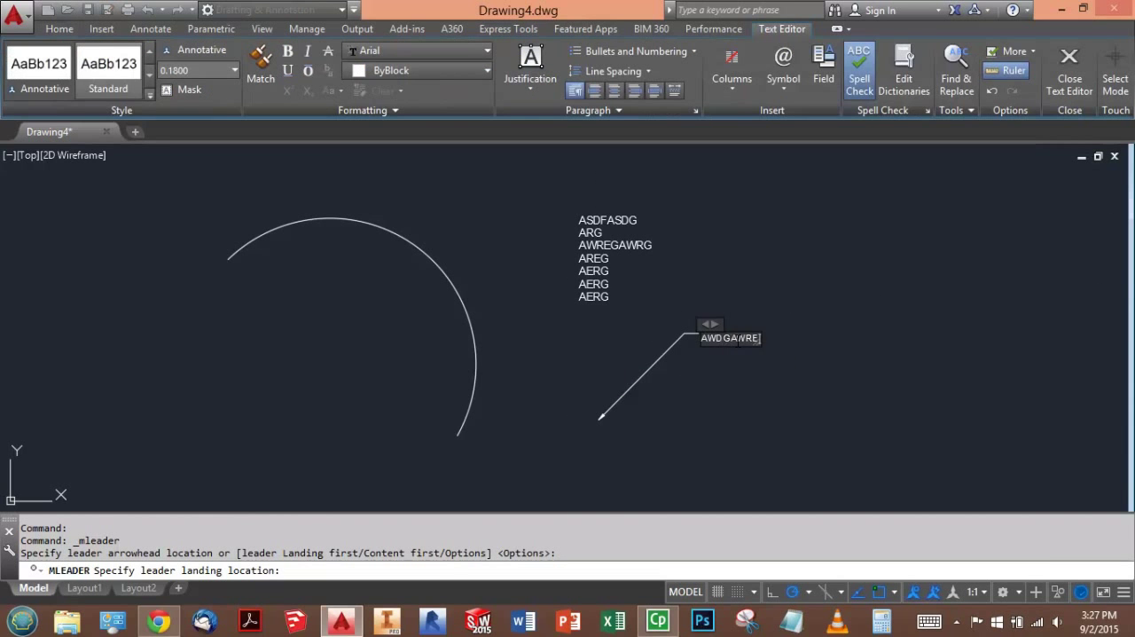
left_click(868, 307)
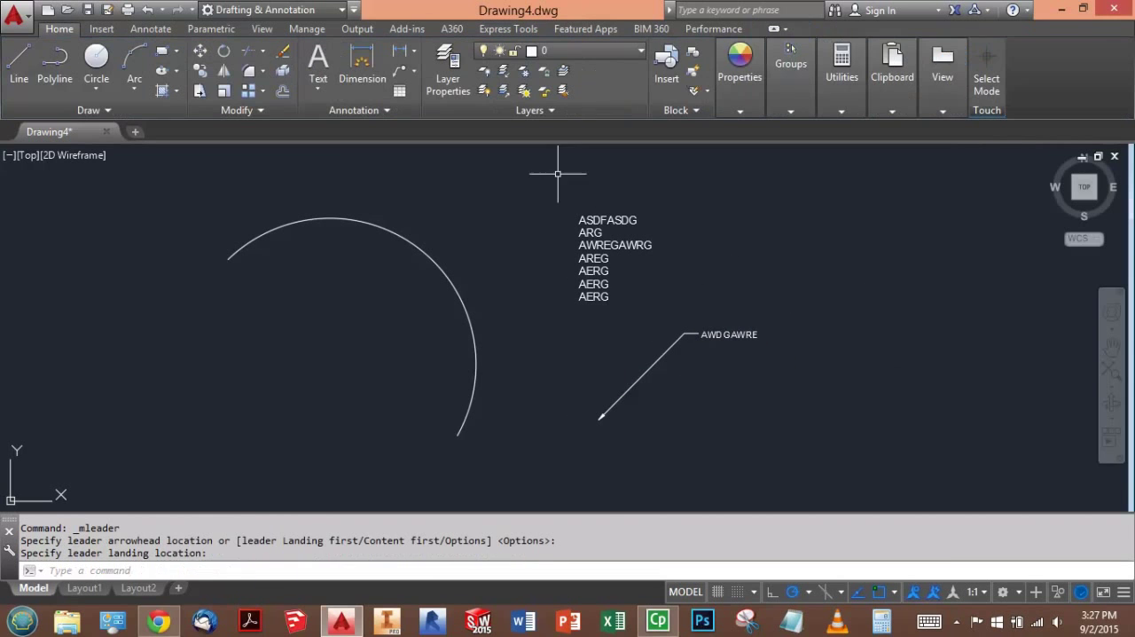
- Draw a self-crossing polyline of five straight segments at the arc's lower left, ending back at its start point
left_click(55, 69)
left_click(63, 325)
left_click(238, 434)
left_click(367, 401)
left_click(284, 346)
left_click(142, 433)
left_click(63, 325)
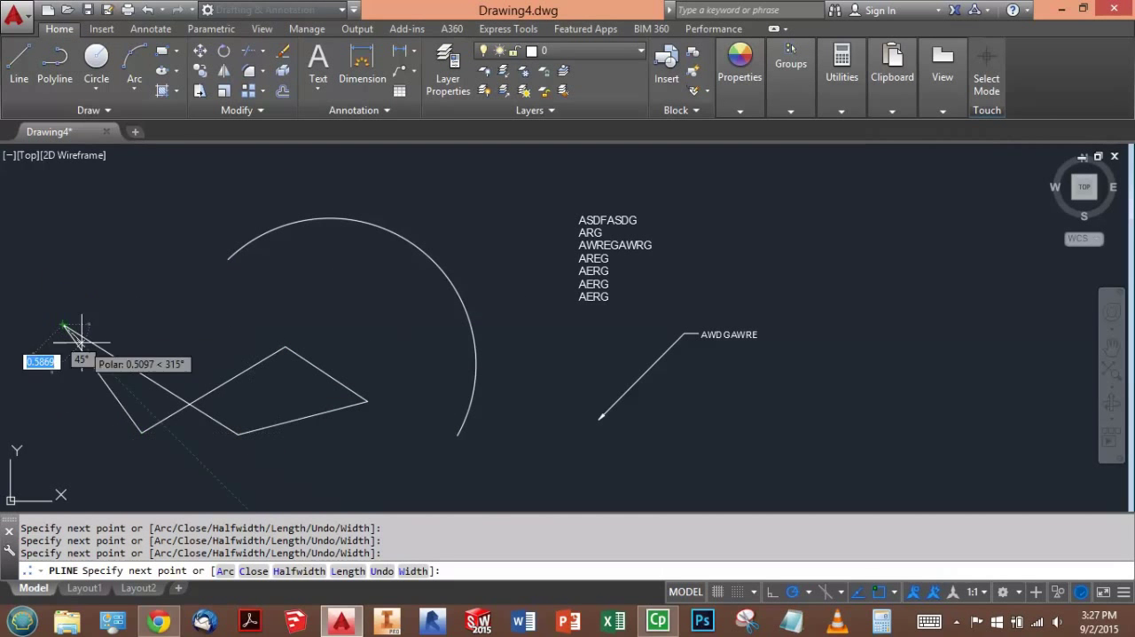
key("Escape")
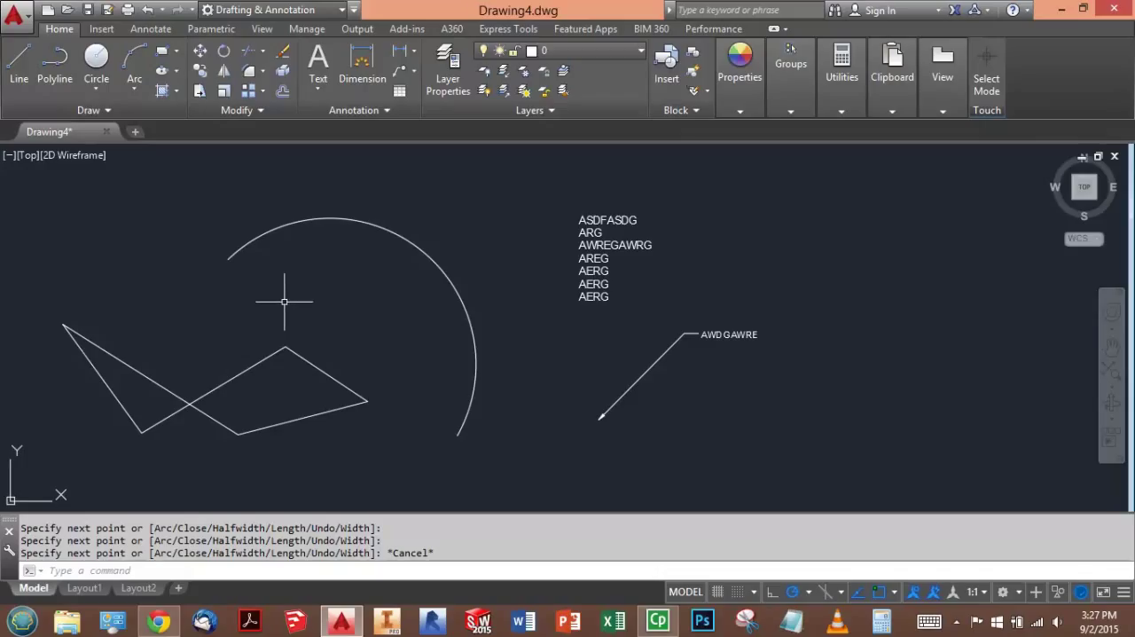
- Draw a looping fit-point spline through eight points to the right of the leader
left_click(118, 110)
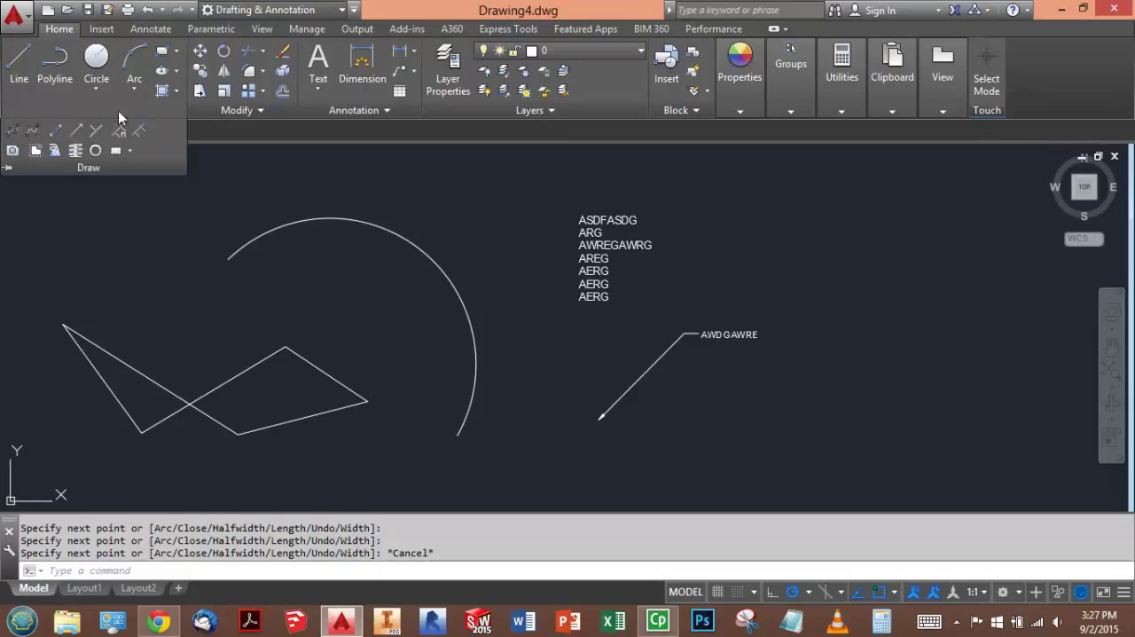
left_click(13, 130)
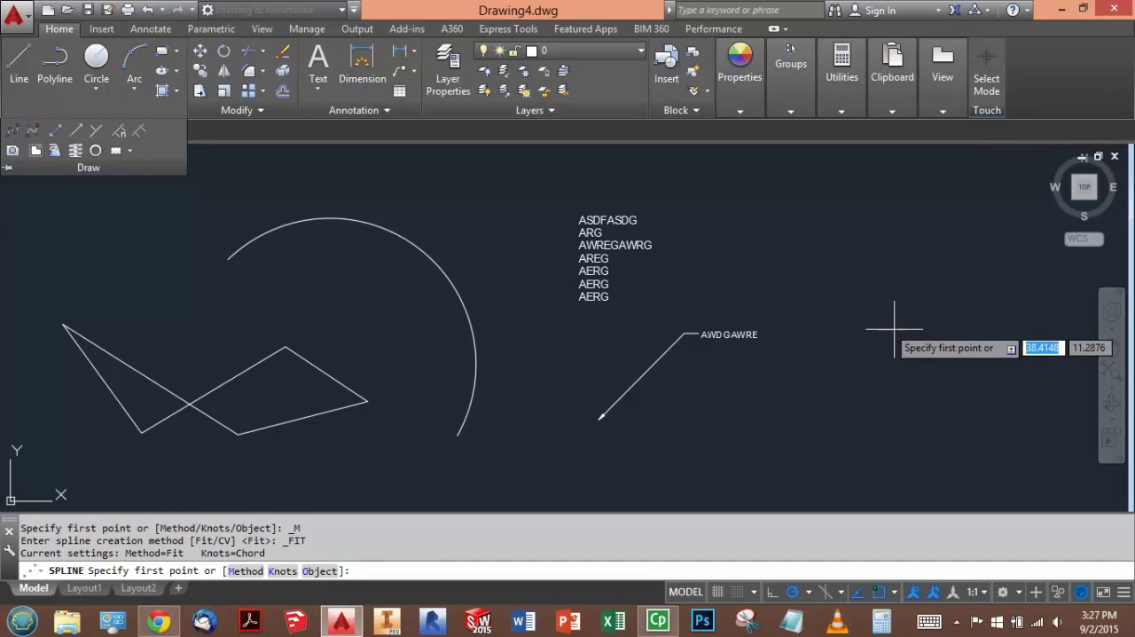
left_click(940, 376)
left_click(854, 293)
left_click(938, 210)
left_click(966, 236)
left_click(927, 288)
left_click(856, 334)
left_click(880, 380)
left_click(961, 326)
key("Return")
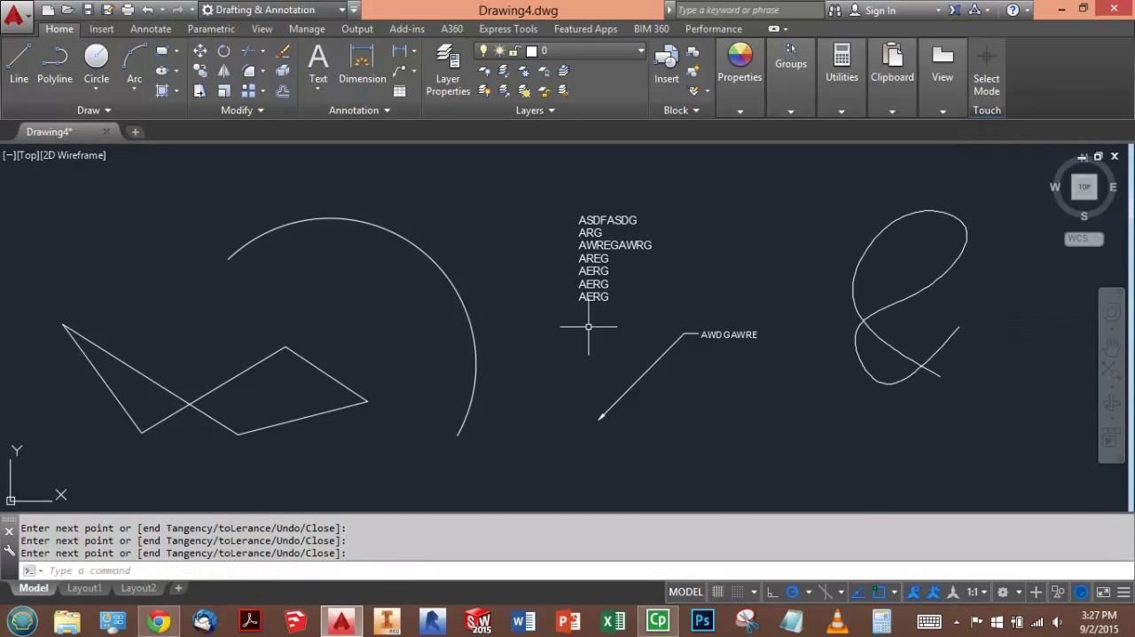
- Erase the multiline text and turn snap mode on
left_click(655, 217)
left_click(572, 300)
key("Delete")
key("F9")
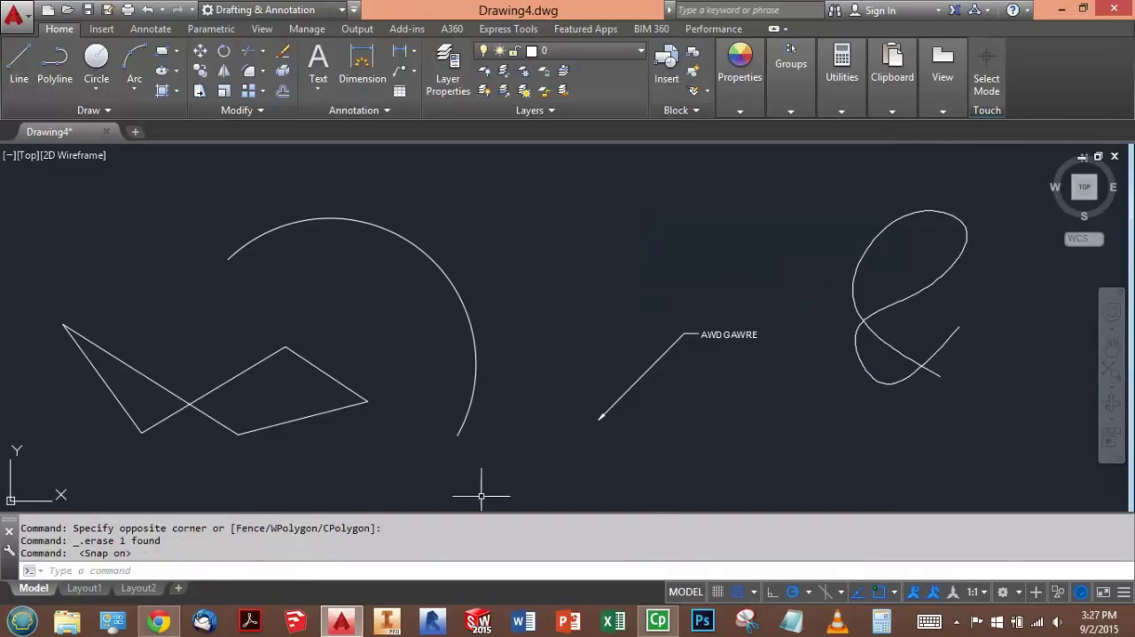
- Select the arc and examine the multifunctional options on its endpoint and midpoint grips
left_click(381, 234)
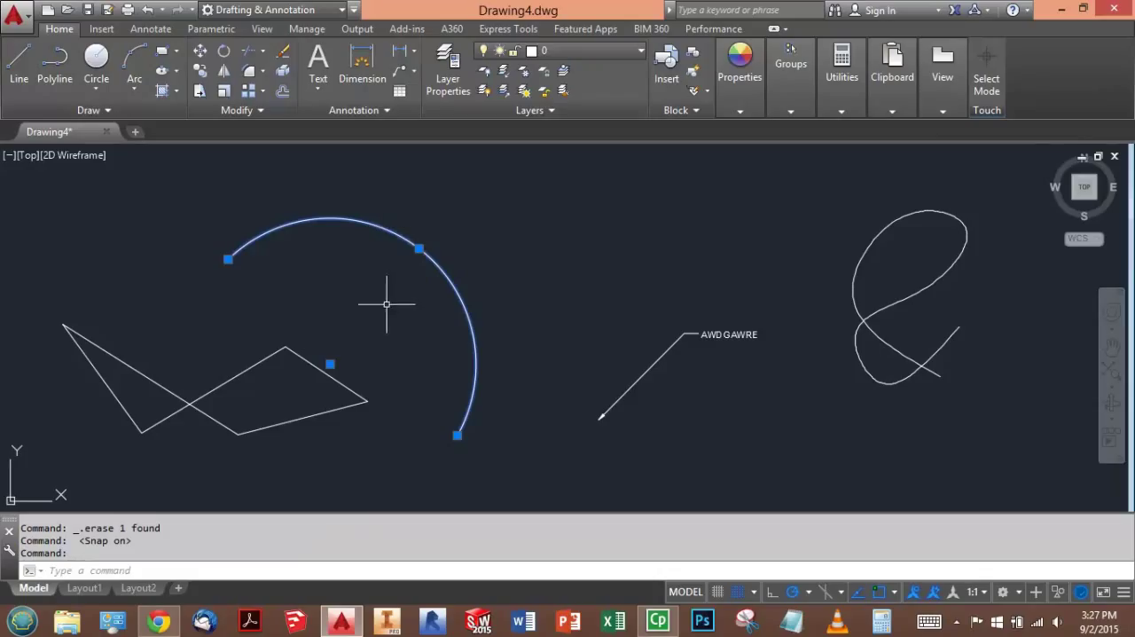
mouse_move(228, 260)
mouse_move(419, 248)
mouse_move(457, 436)
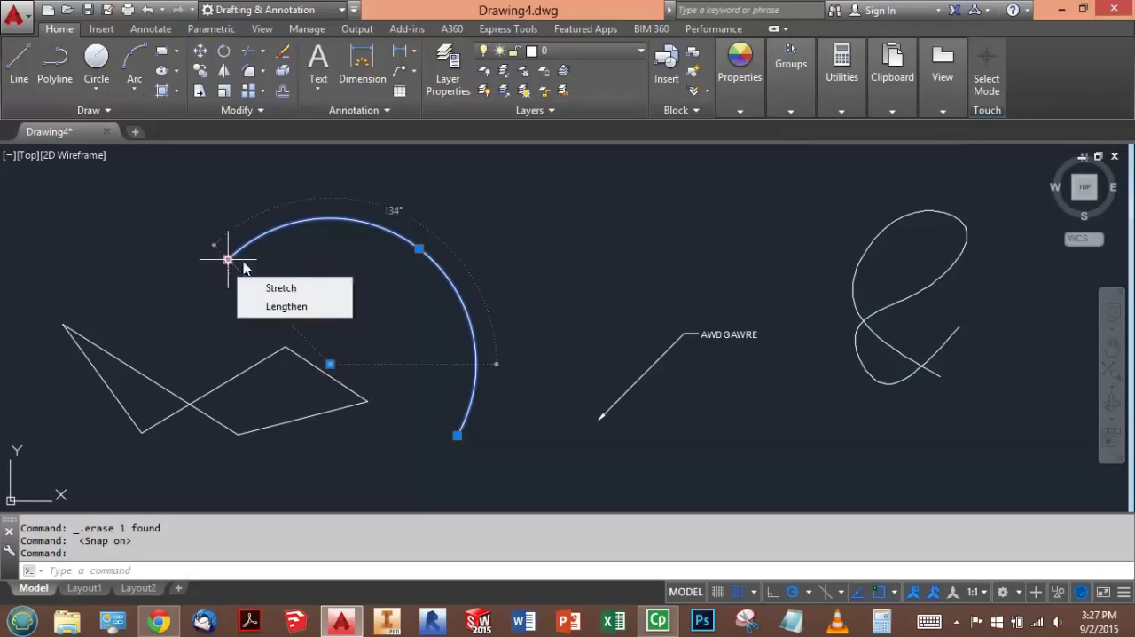
- Switch to the exam in Chrome and answer ARC for Question 5's list of Stretch, Radius and Lengthen
key("alt+Tab")
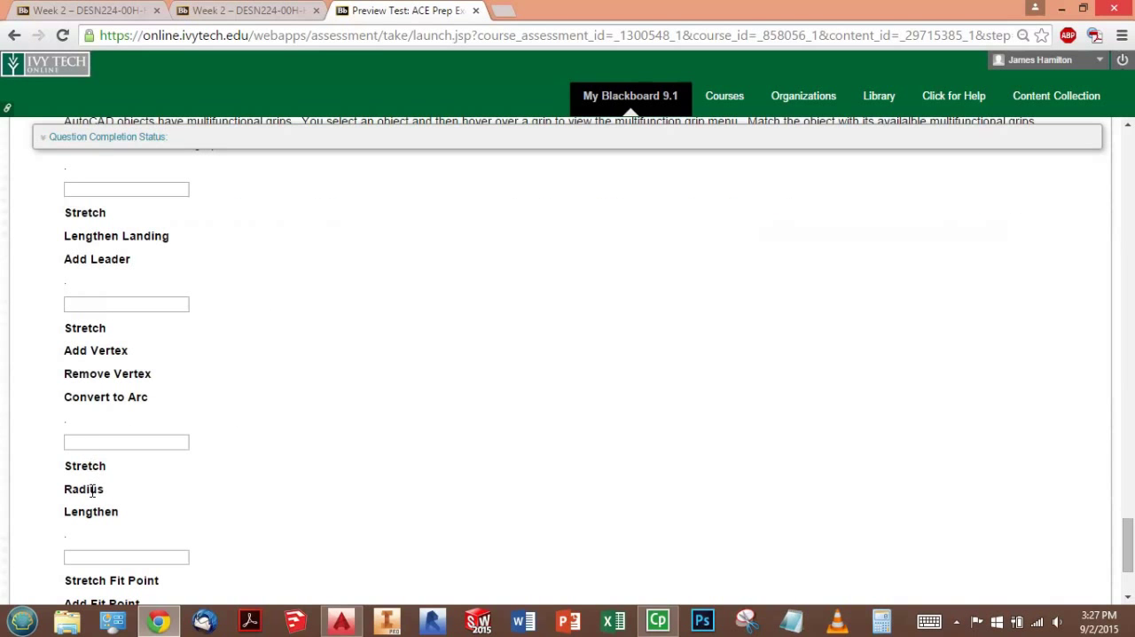
left_click(115, 443)
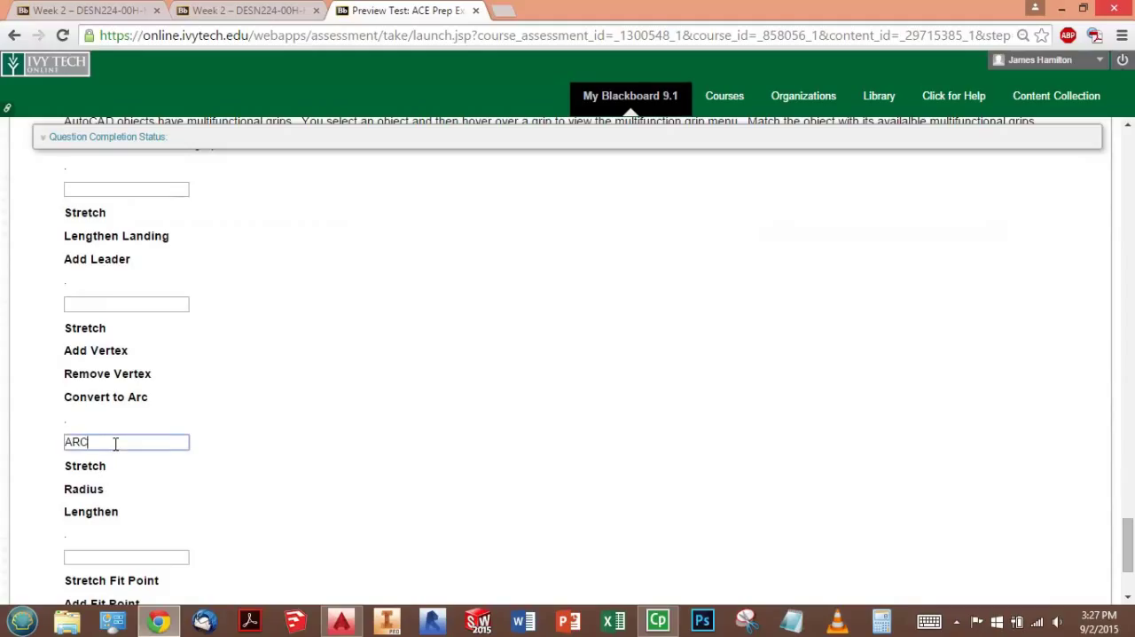
left_click(247, 379)
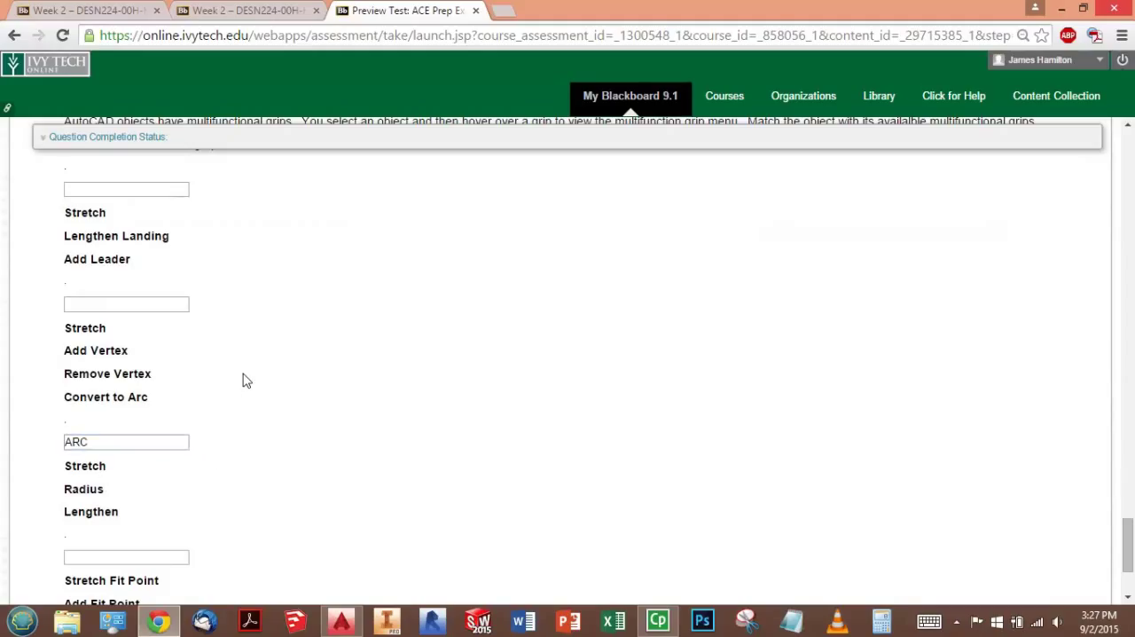
- Check Question 5's remaining grip lists, switch to AutoCAD and examine the leader's grips for their multifunctional options
scroll(235, 373, "down", 1)
scroll(221, 398, "up", 1)
scroll(126, 263, "up", 1)
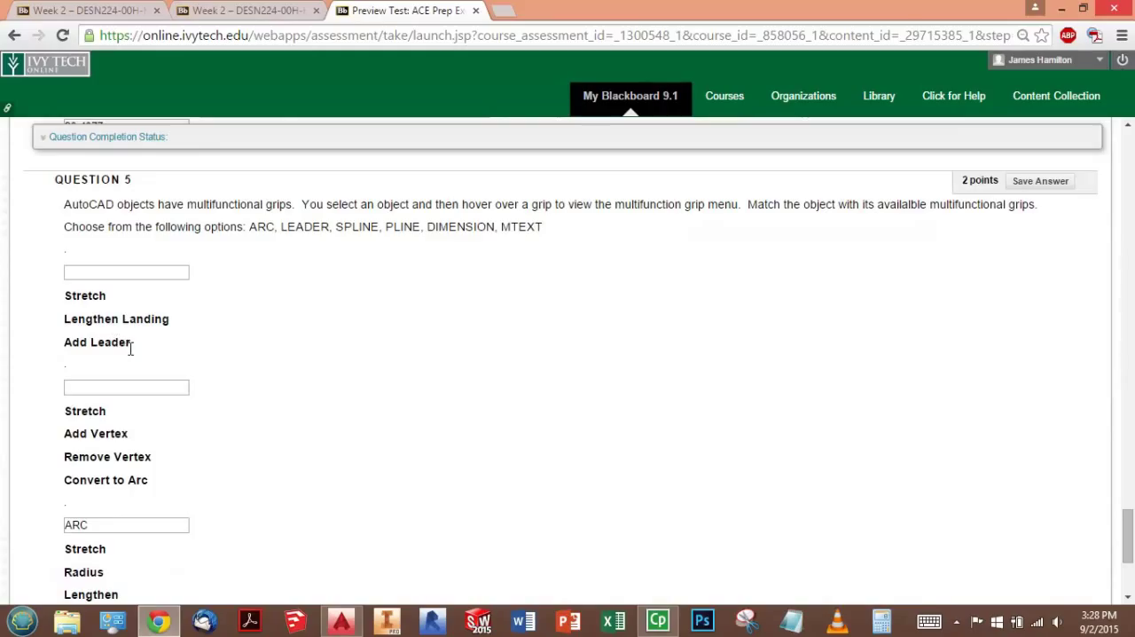
key("alt+Tab")
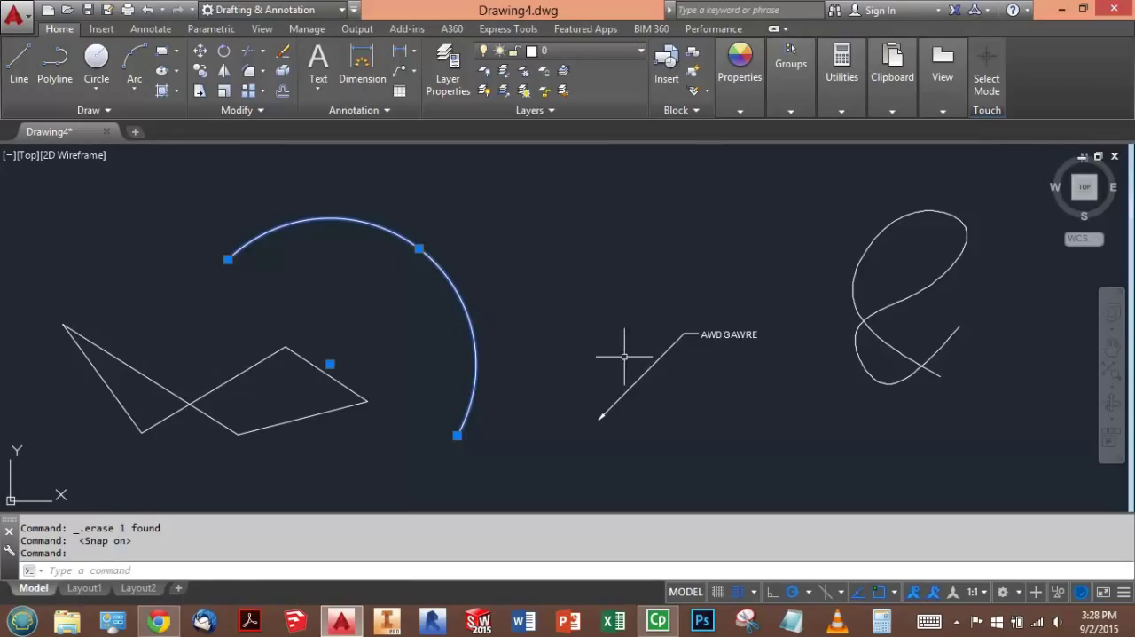
key("Escape")
key("Escape")
left_click(624, 389)
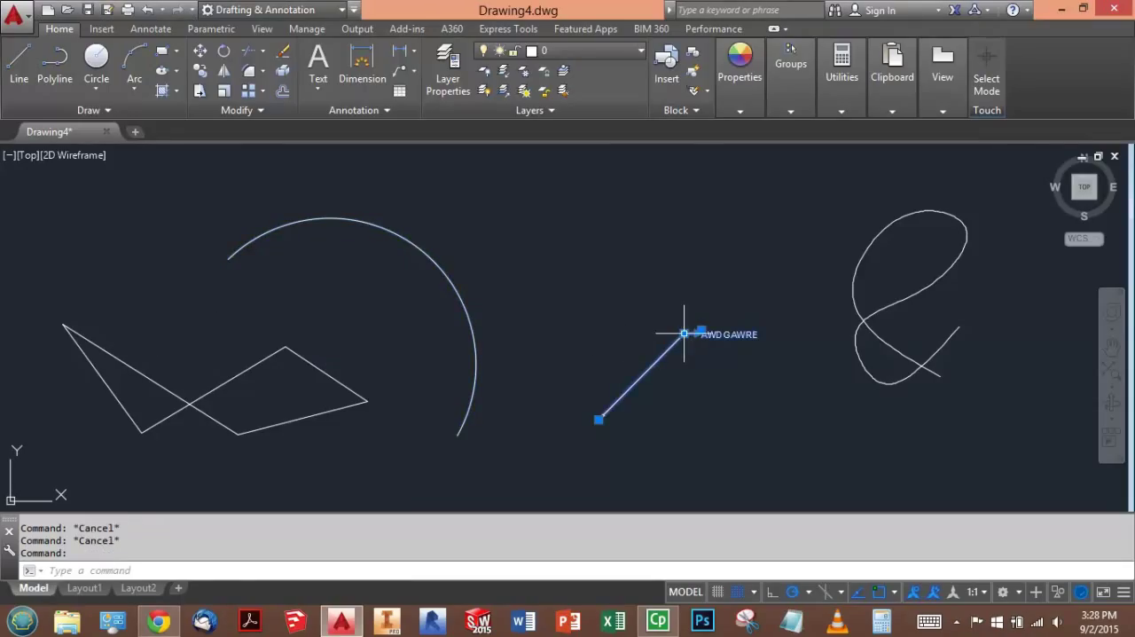
mouse_move(685, 335)
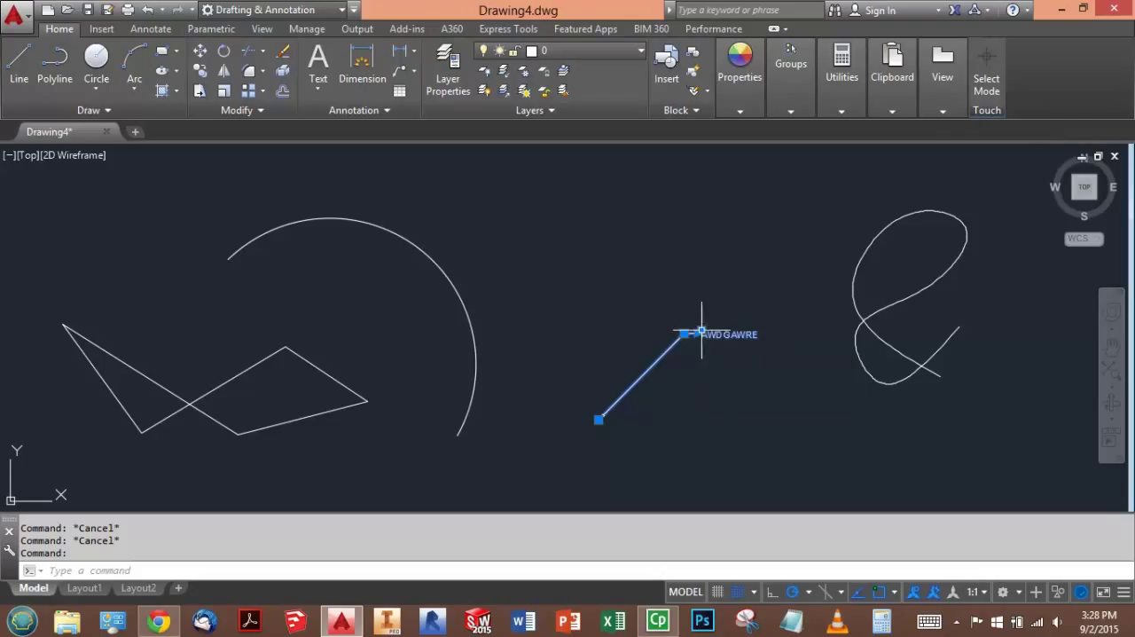
mouse_move(599, 420)
- Switch to the exam in Chrome and answer LEADER for the list of Stretch, Lengthen Landing and Add Leader
key("alt+Tab")
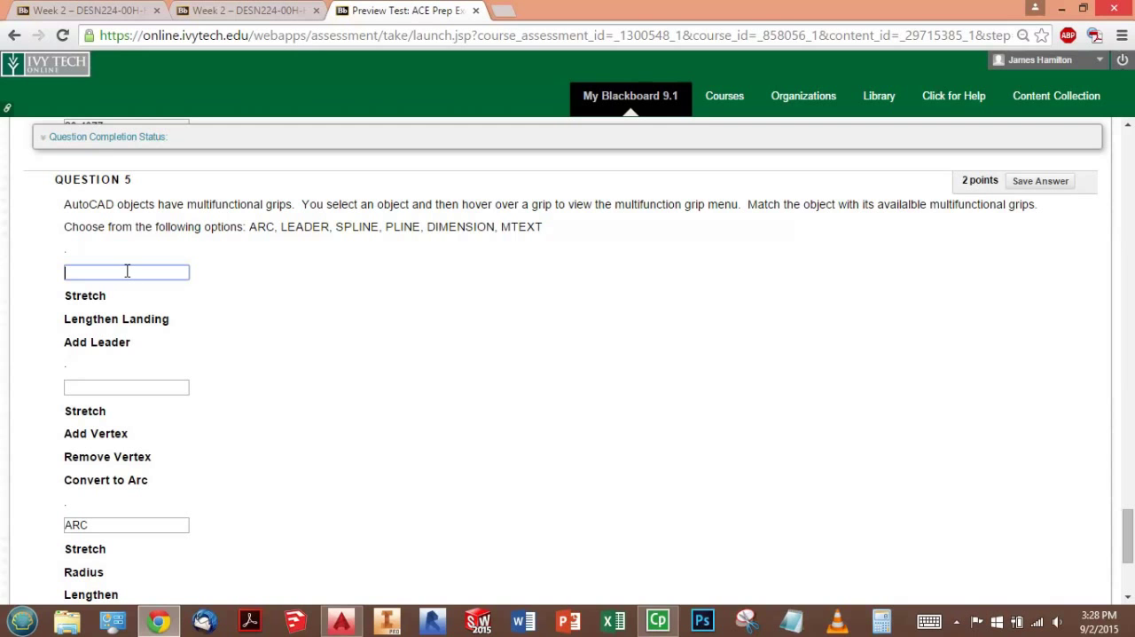
left_click(246, 318)
scroll(245, 318, "down", 4)
scroll(248, 317, "up", 1)
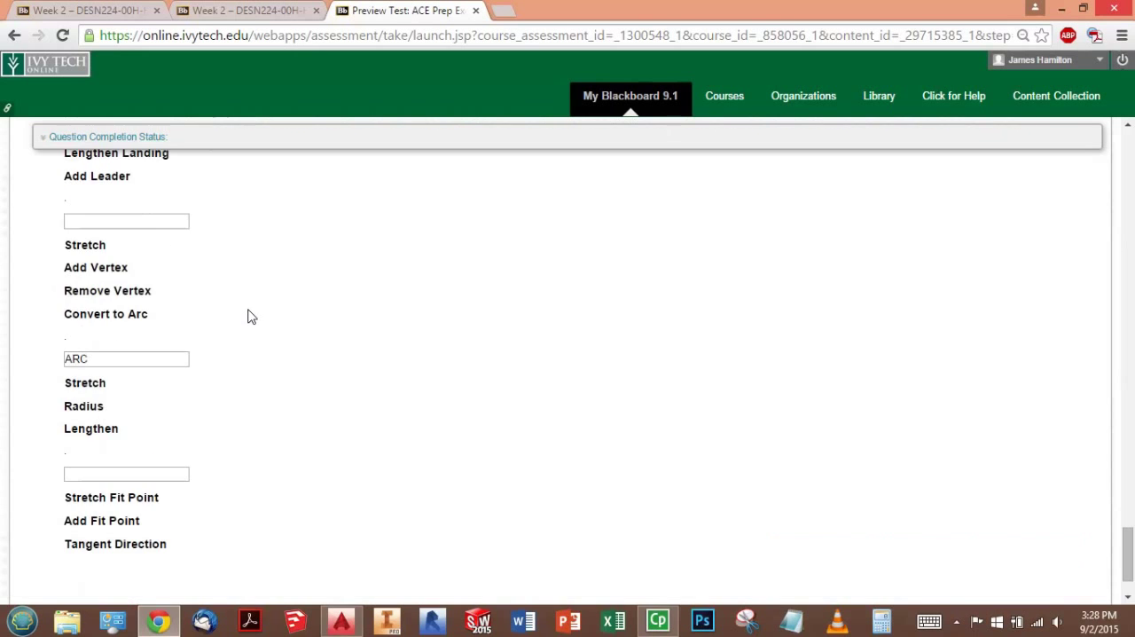
scroll(251, 317, "up", 1)
scroll(247, 315, "up", 1)
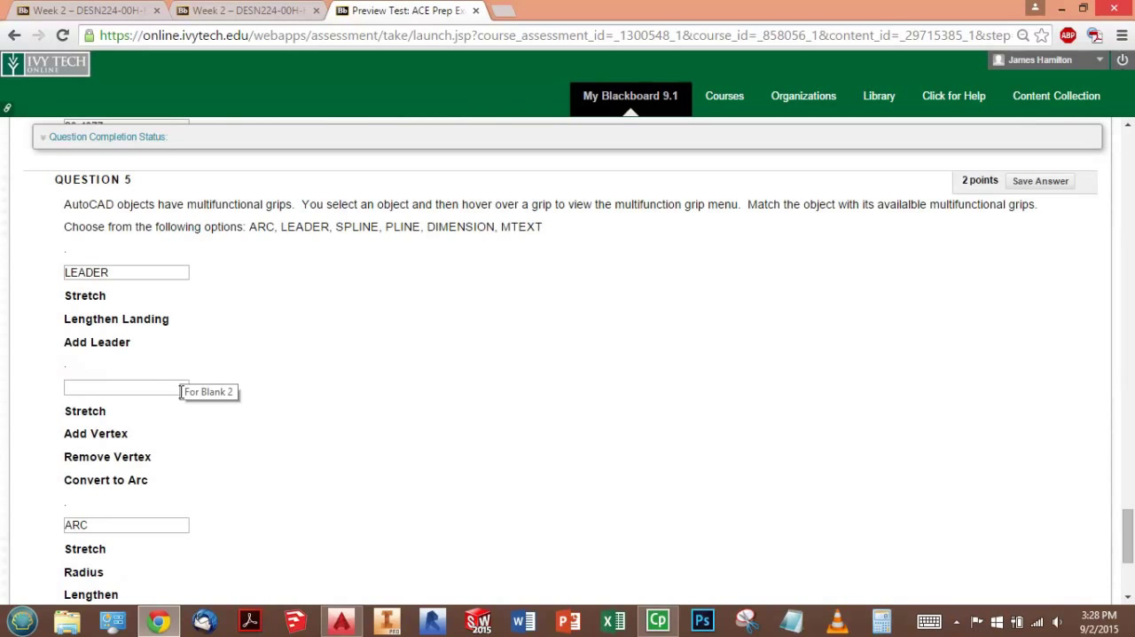
- Answer PLINE for Question 5's list of Stretch, Add Vertex, Remove Vertex and Convert to Arc
scroll(341, 370, "up", 3)
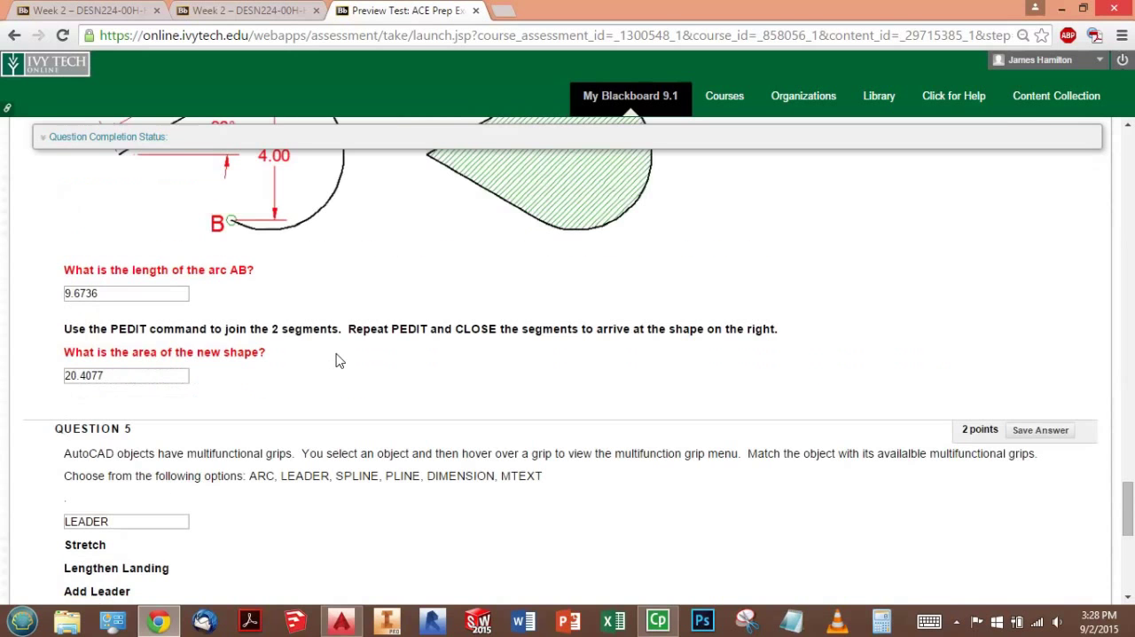
scroll(324, 233, "down", 3)
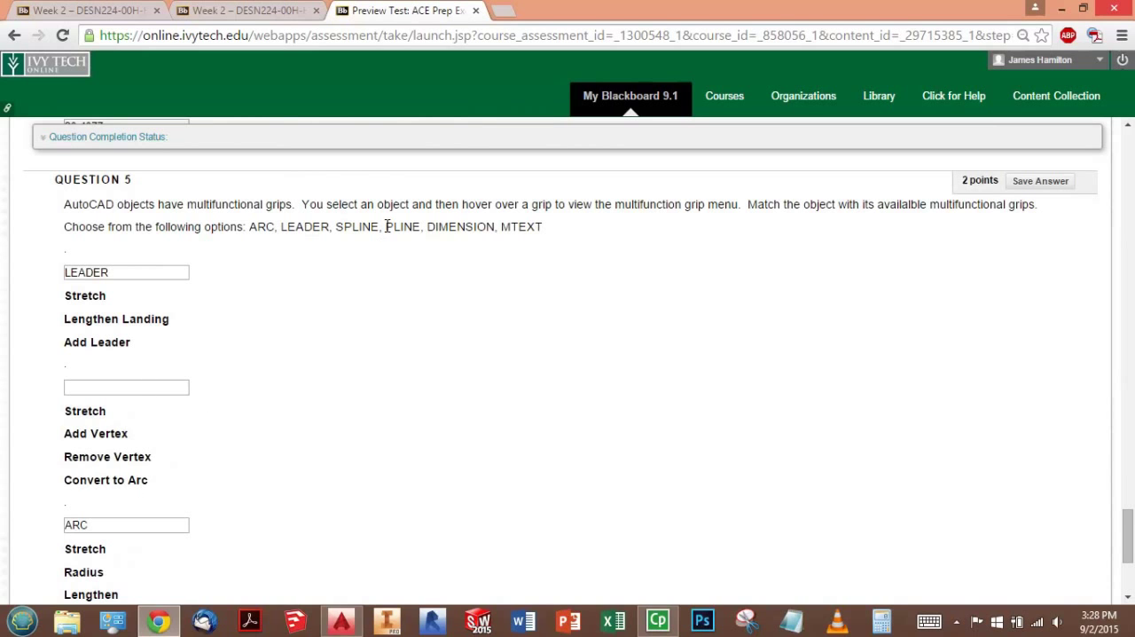
left_click(90, 387)
type("PLINE")
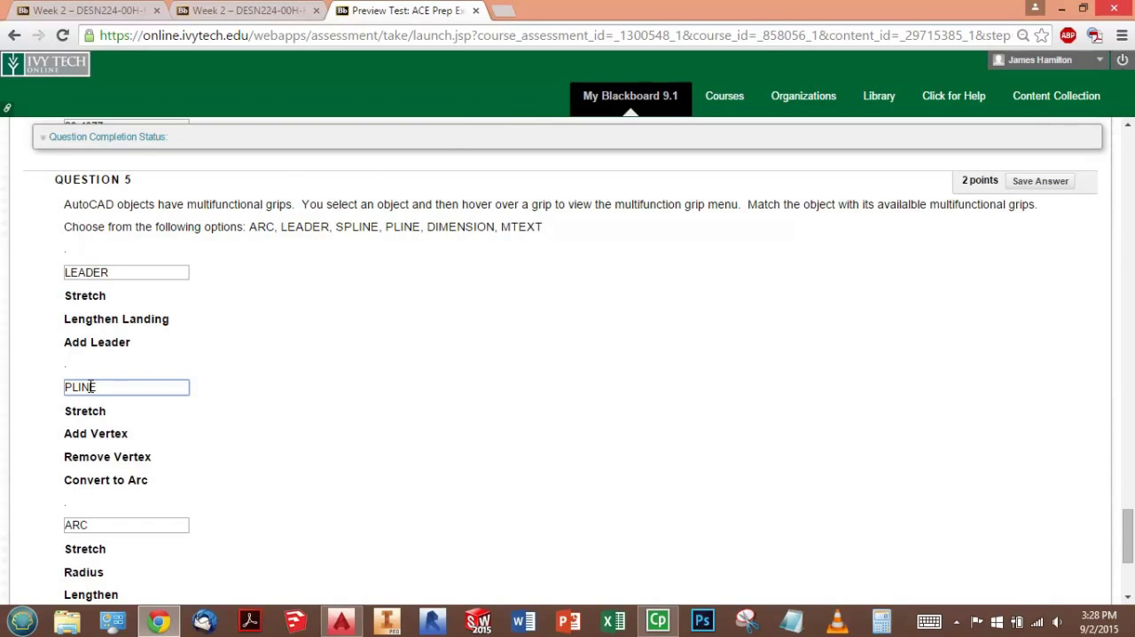
- Switch to AutoCAD, select the polyline and examine the options on one of its segment midpoint grips
key("alt+Tab")
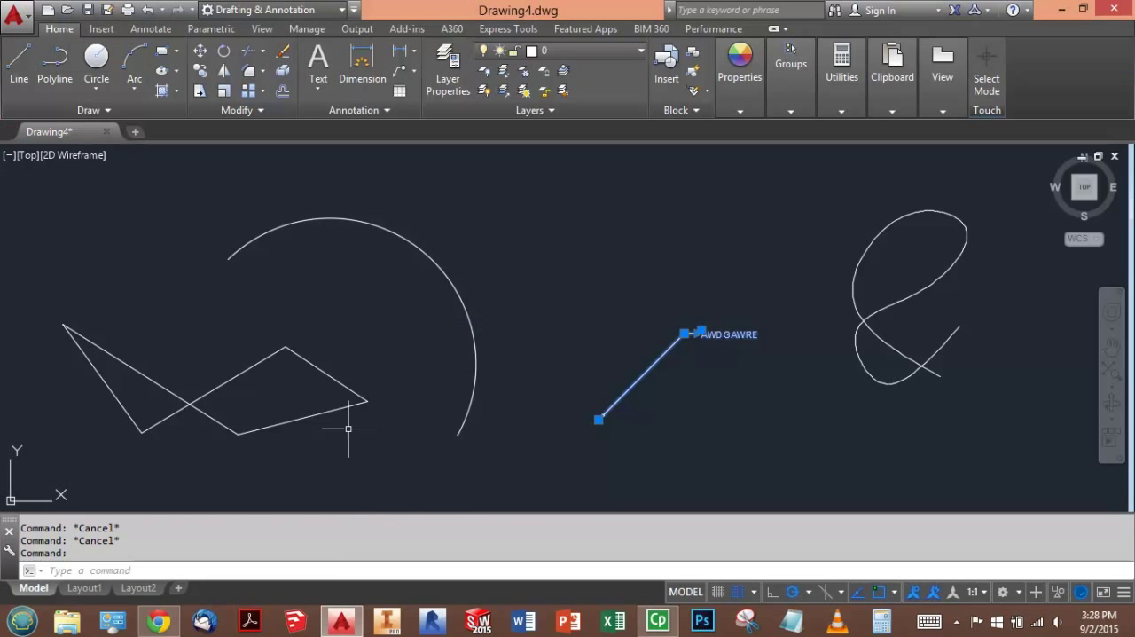
left_click(287, 355)
left_click(263, 346)
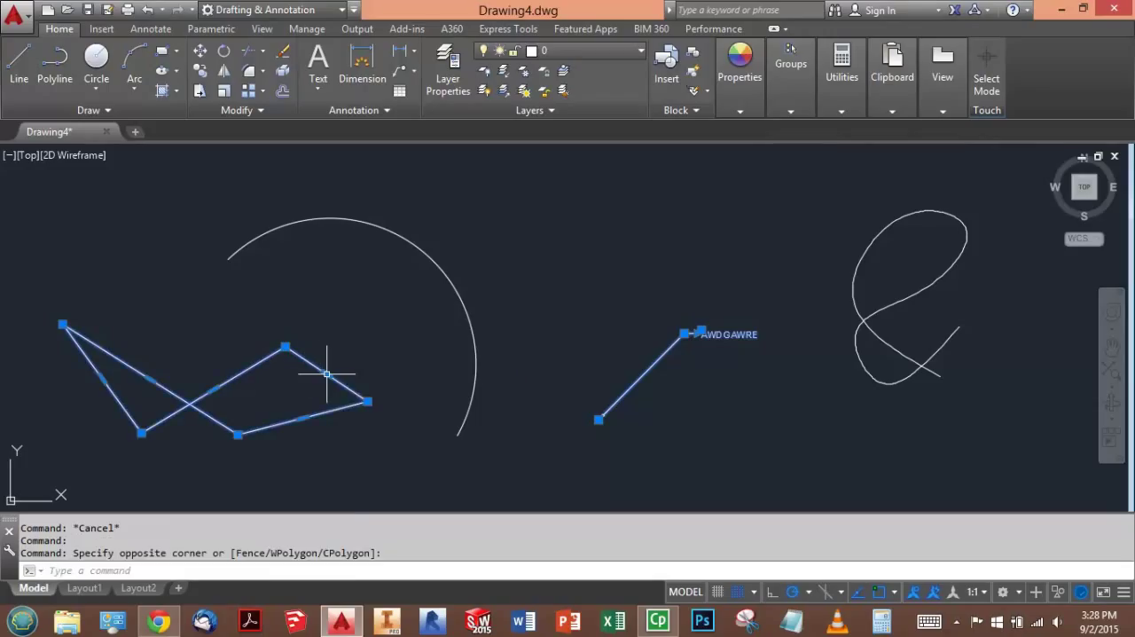
mouse_move(326, 374)
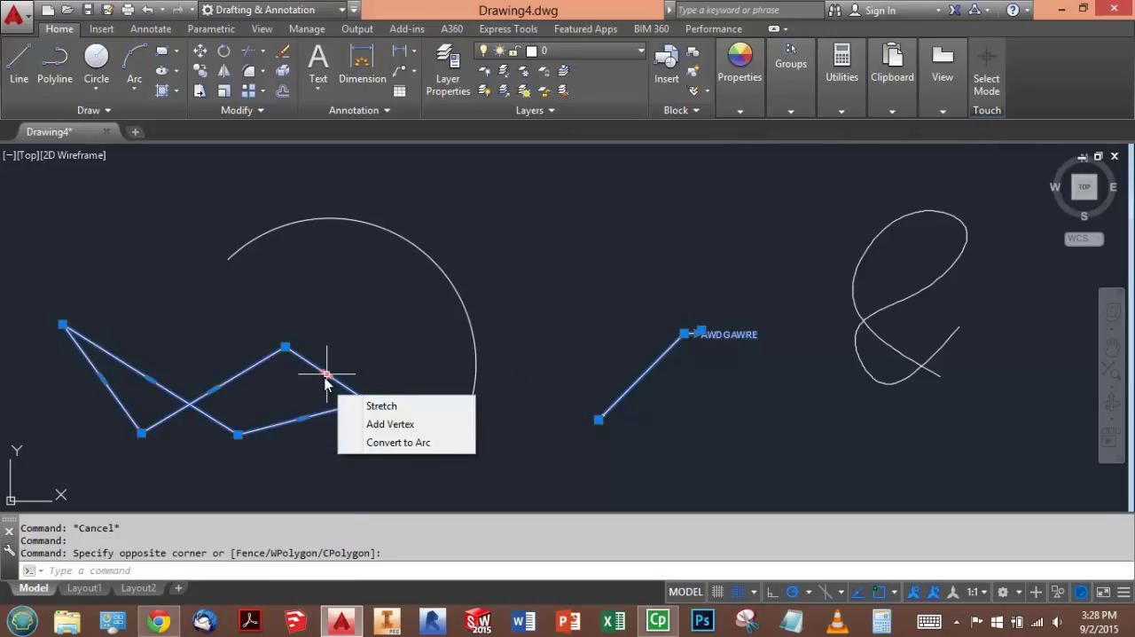
- Switch to the exam in Chrome and answer SPLINE for the list of Stretch Fit Point, Add Fit Point and Tangent Direction
mouse_move(286, 347)
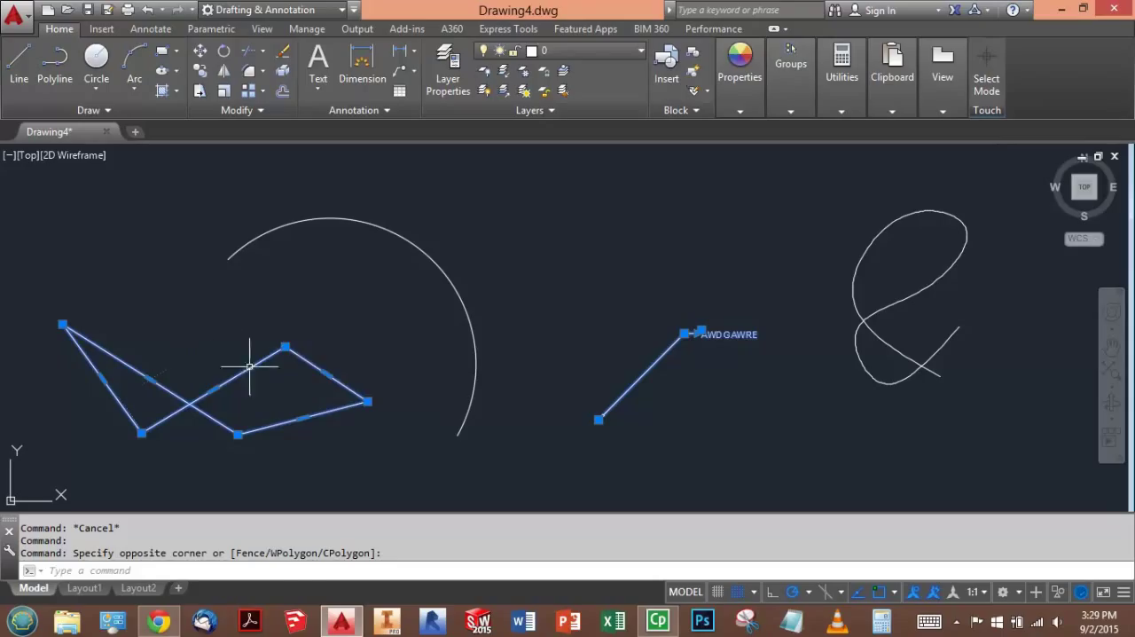
key("alt+Tab")
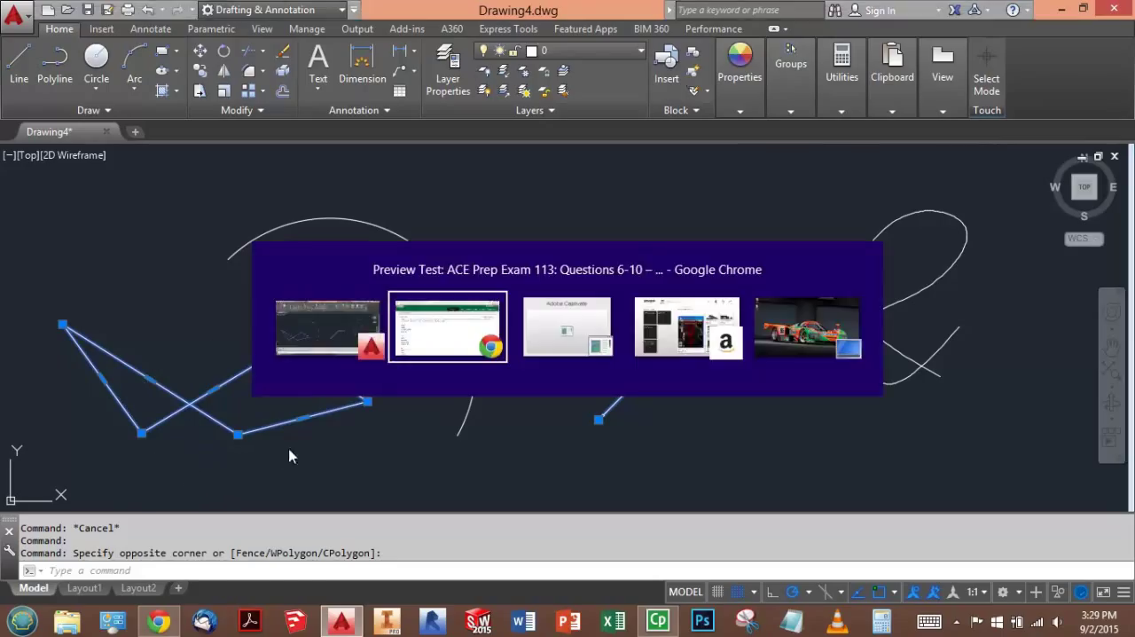
scroll(222, 457, "down", 2)
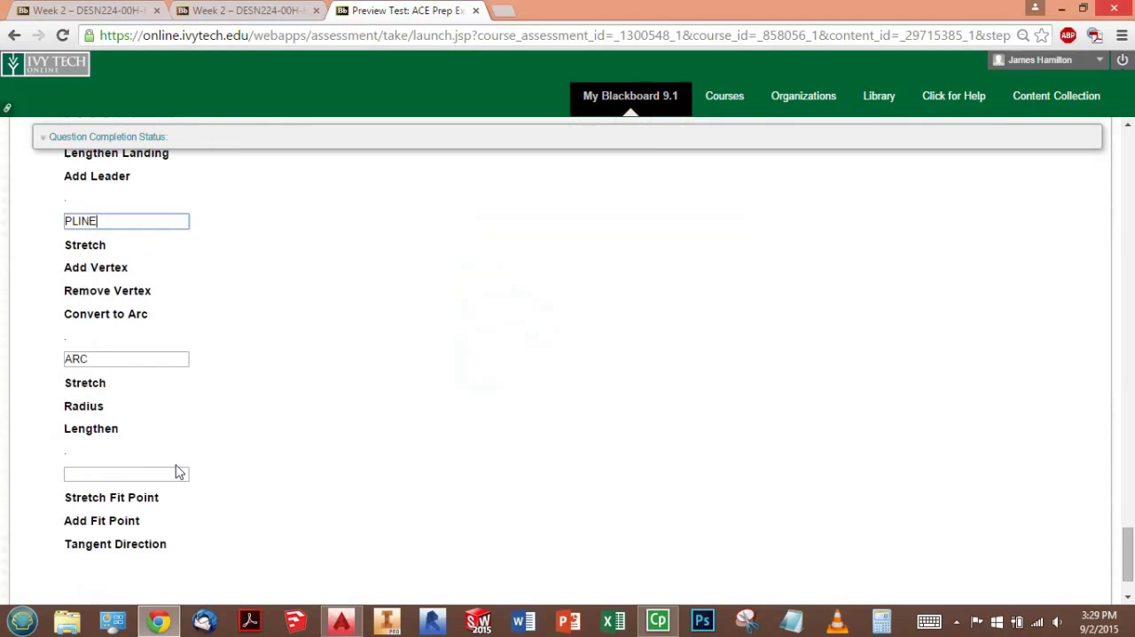
left_click(127, 473)
scroll(338, 449, "up", 2)
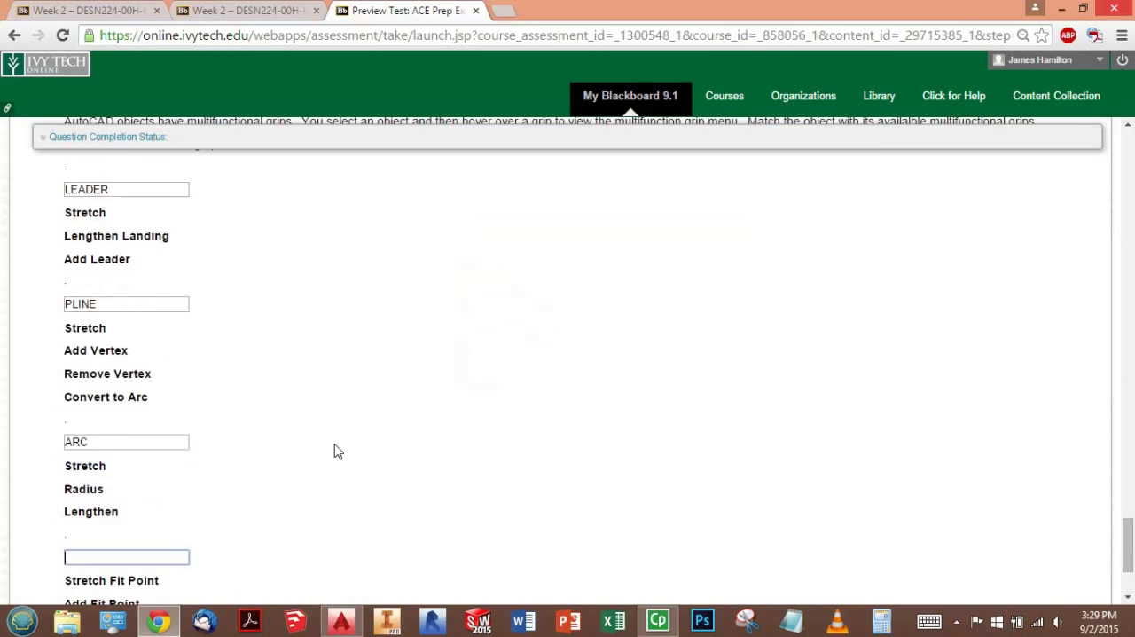
scroll(337, 449, "down", 2)
type("SPLINE")
left_click(338, 442)
scroll(337, 442, "down", 1)
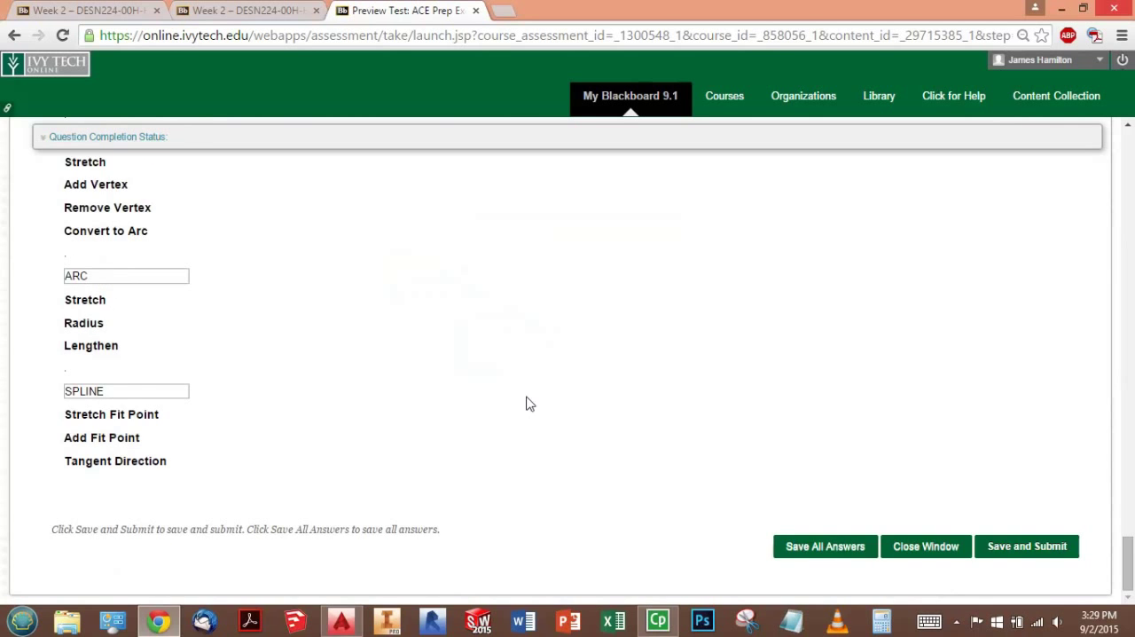
- Save the answer to Question 5
scroll(519, 406, "up", 4)
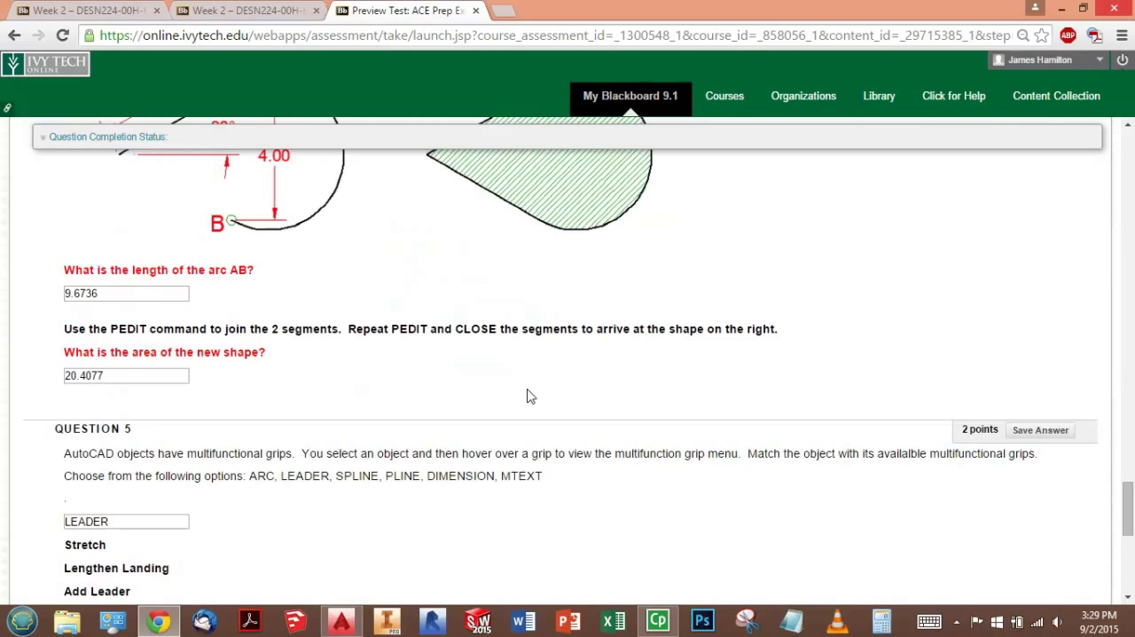
scroll(609, 381, "down", 3)
left_click(1044, 269)
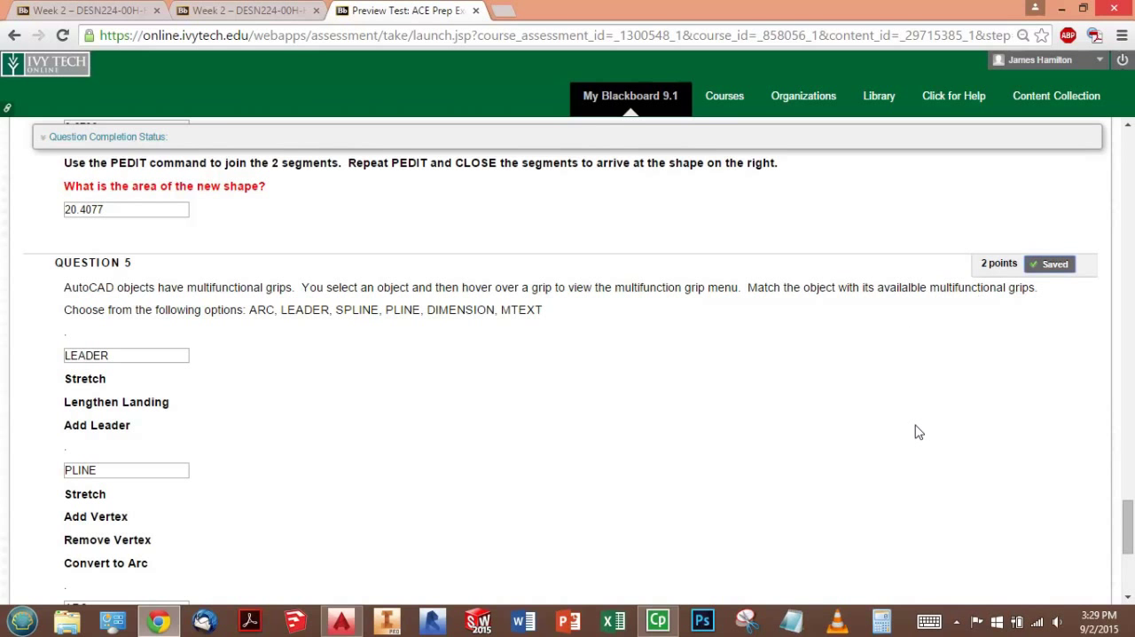
- Look back over the answers to Questions 3 to 5, save and submit the exam, and confirm the submission
scroll(753, 438, "up", 6)
scroll(753, 439, "up", 3)
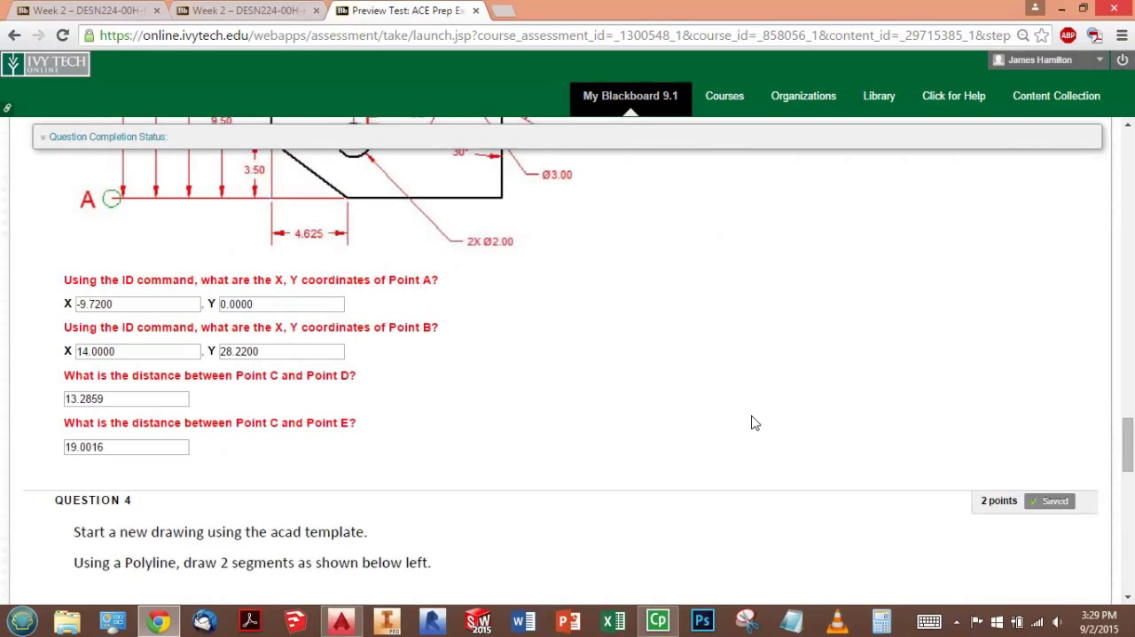
scroll(753, 423, "down", 5)
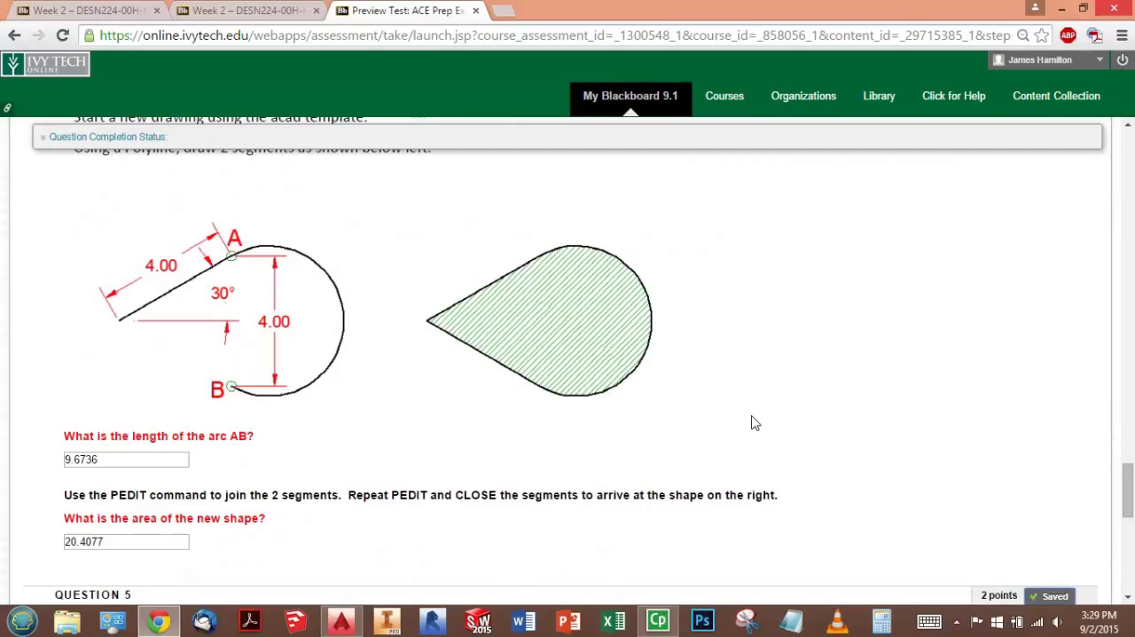
scroll(752, 375, "down", 1)
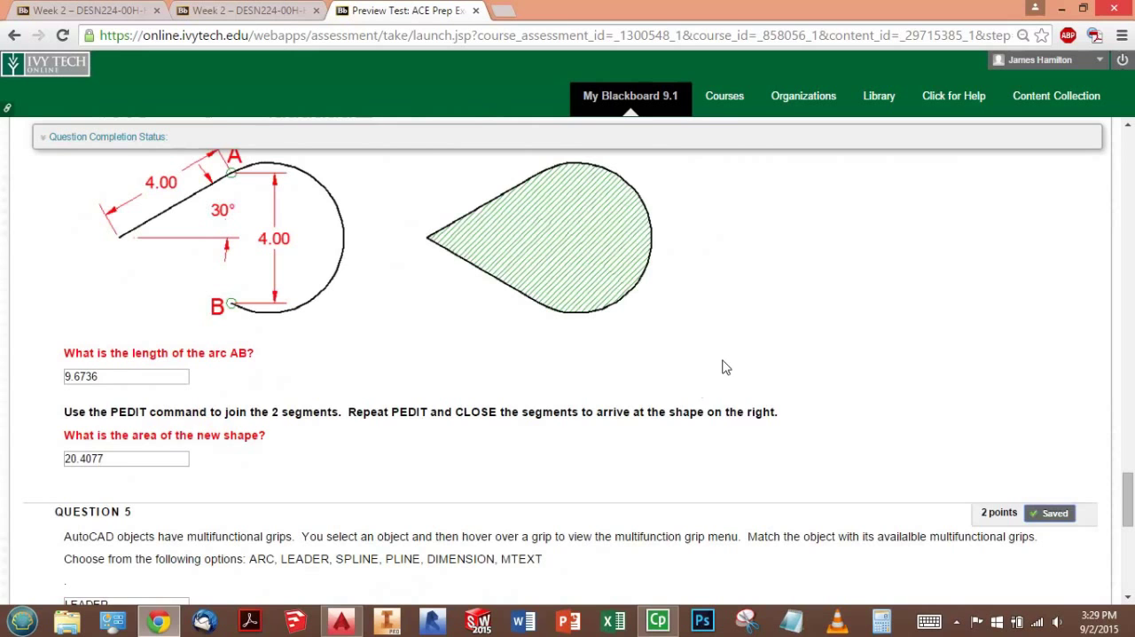
scroll(725, 363, "down", 4)
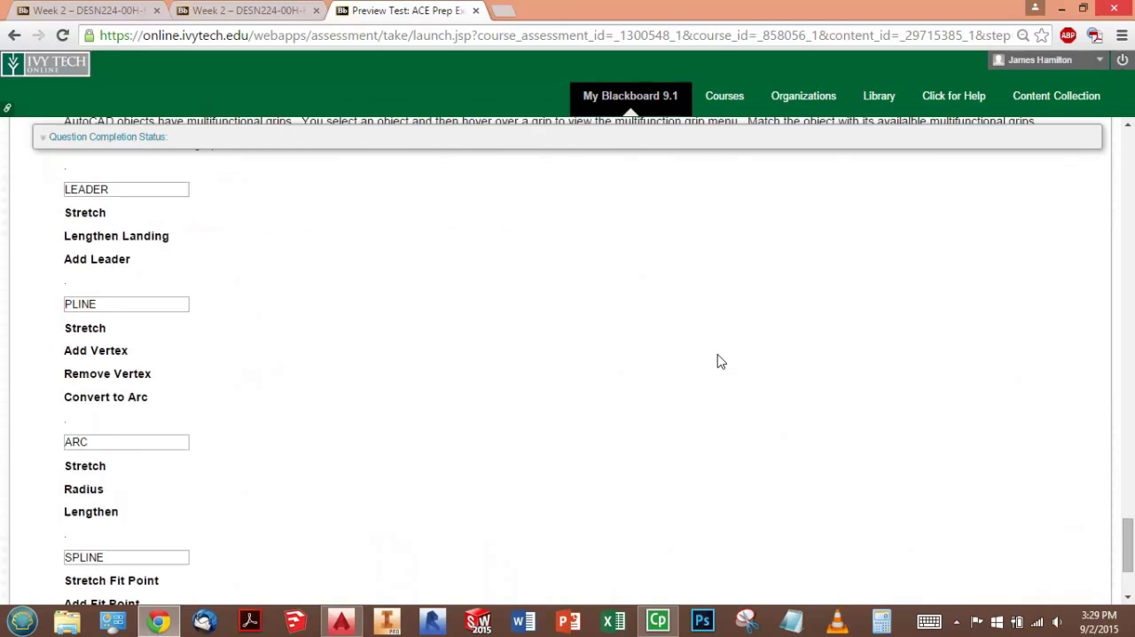
scroll(745, 368, "down", 3)
left_click(1040, 547)
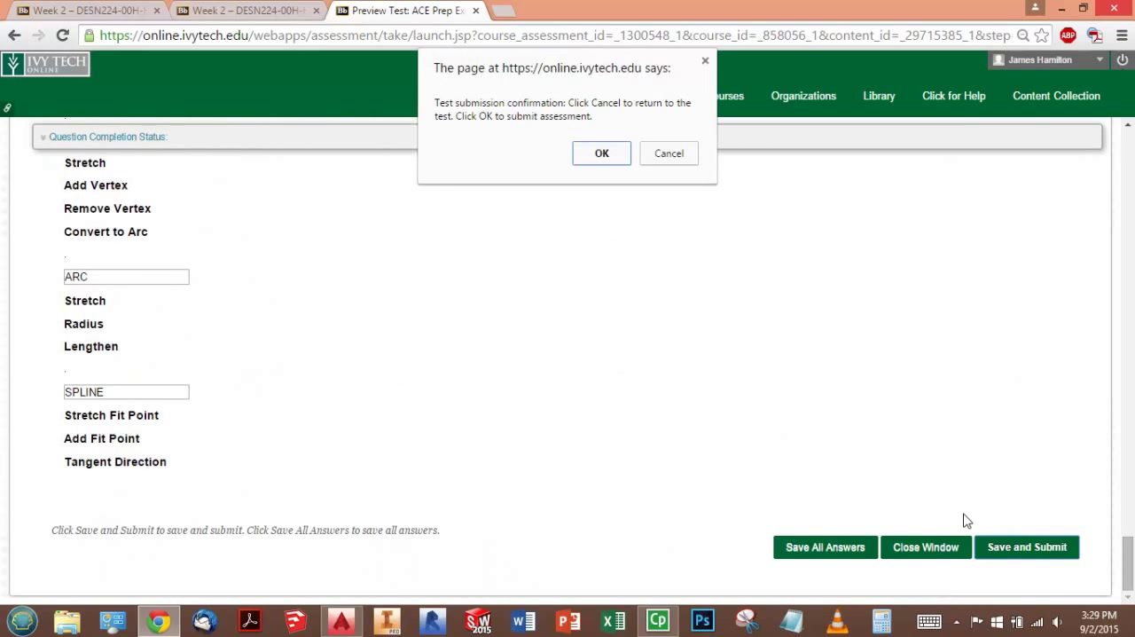
left_click(603, 153)
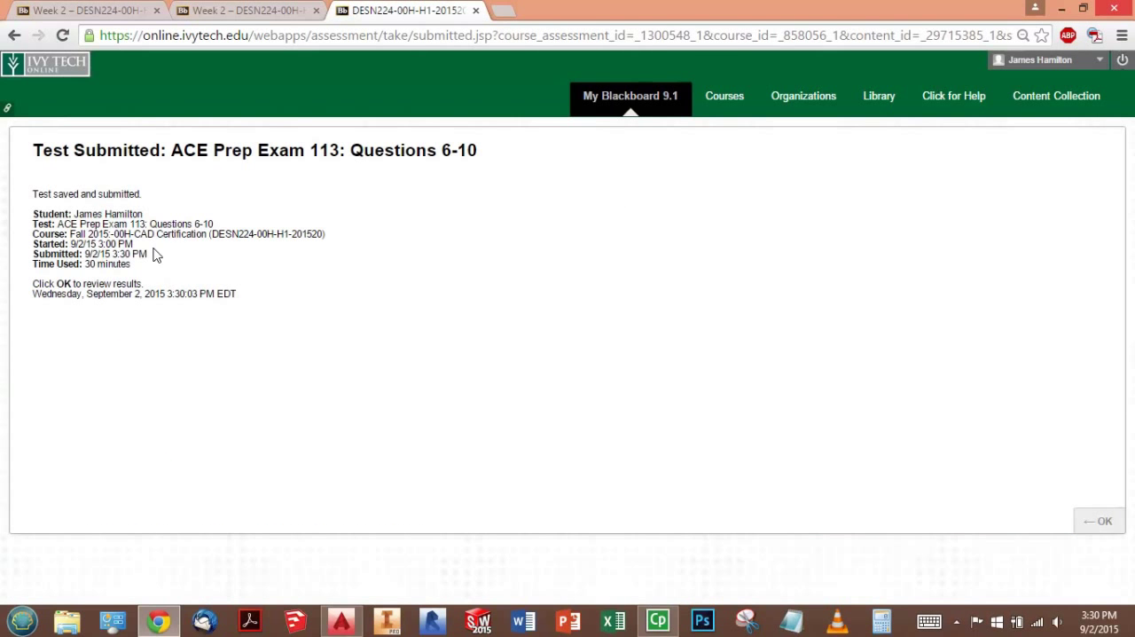
- Open the submitted exam's results and review the attempt score and the points for Questions 1 and 2
left_click(1104, 524)
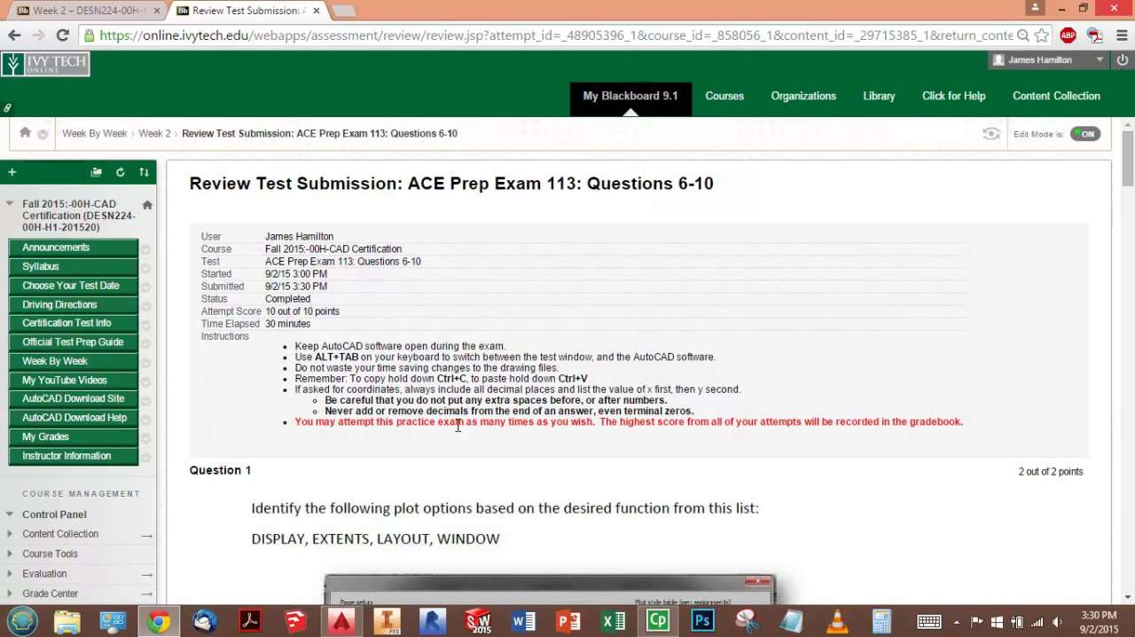
scroll(672, 436, "down", 3)
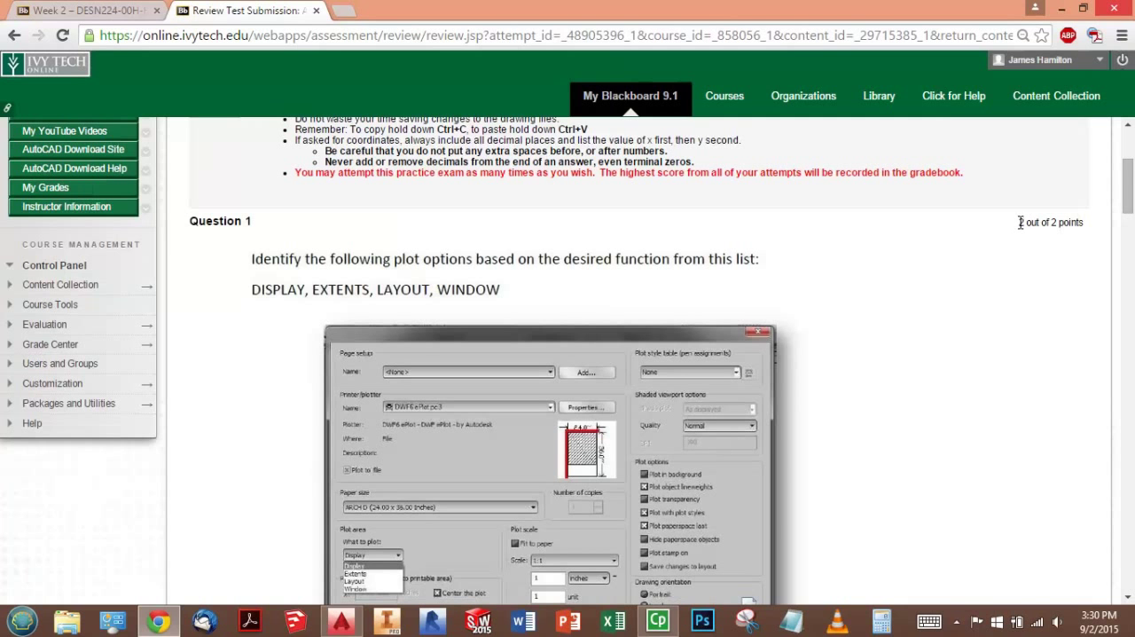
scroll(1038, 267, "down", 6)
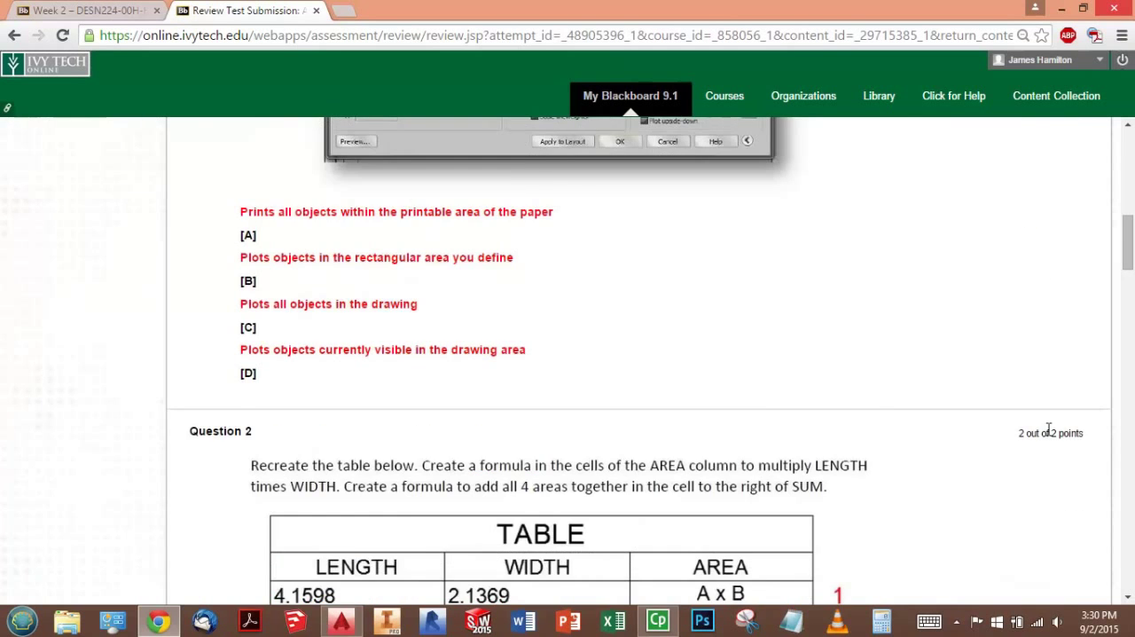
scroll(896, 390, "up", 12)
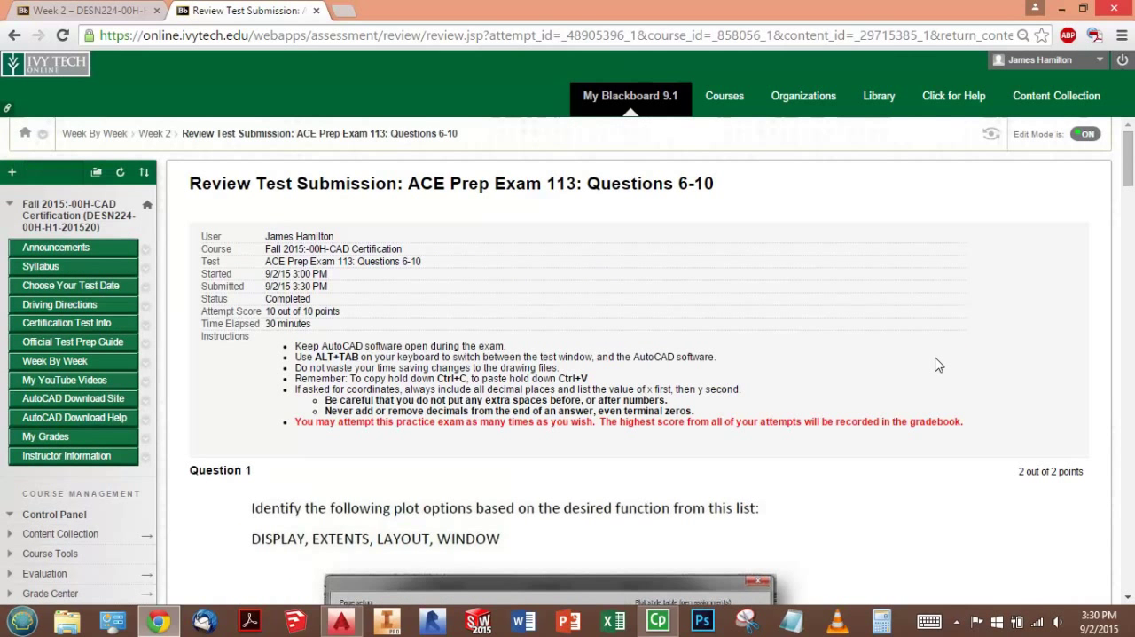